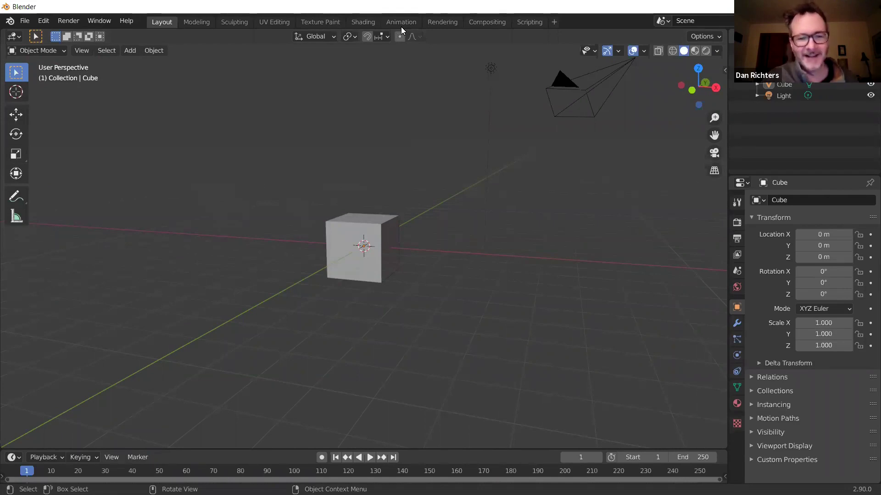
Orbit around the default cube and zoom in and out to examine it from several angles and distances.
{"action": "middle_click_drag", "start_coordinate": [427, 232], "coordinate": [406, 217]}
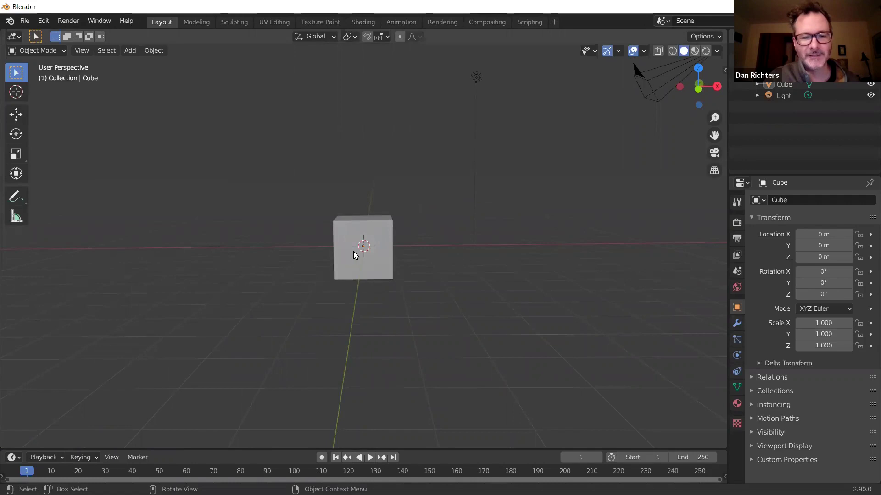
{"action": "middle_click_drag", "start_coordinate": [406, 212], "coordinate": [387, 236]}
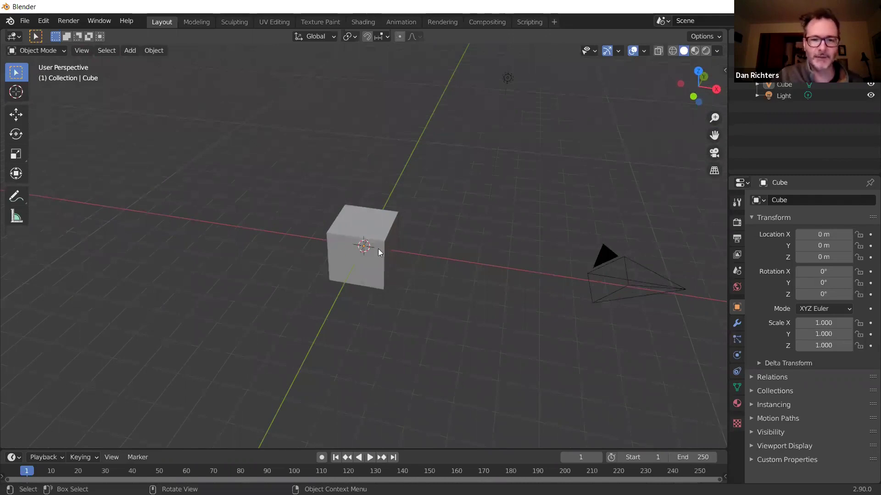
{"action": "scroll", "coordinate": [373, 240], "scroll_direction": "down", "scroll_amount": 4}
{"action": "scroll", "coordinate": [422, 249], "scroll_direction": "up", "scroll_amount": 4}
{"action": "scroll", "coordinate": [373, 236], "scroll_direction": "down", "scroll_amount": 4}
{"action": "scroll", "coordinate": [376, 233], "scroll_direction": "up", "scroll_amount": 4}
{"action": "scroll", "coordinate": [378, 234], "scroll_direction": "down", "scroll_amount": 3}
{"action": "scroll", "coordinate": [380, 236], "scroll_direction": "up", "scroll_amount": 6}
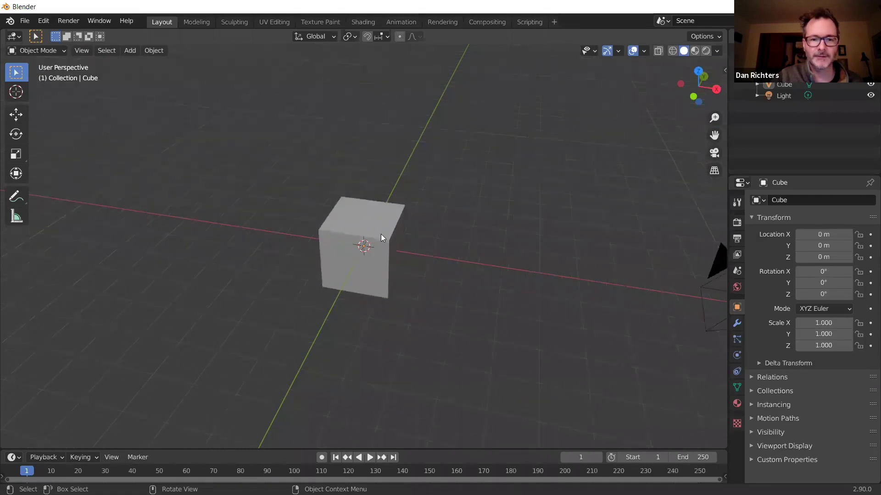
{"action": "scroll", "coordinate": [379, 241], "scroll_direction": "down", "scroll_amount": 2}
{"action": "scroll", "coordinate": [380, 236], "scroll_direction": "down", "scroll_amount": 3}
{"action": "scroll", "coordinate": [383, 229], "scroll_direction": "up", "scroll_amount": 4}
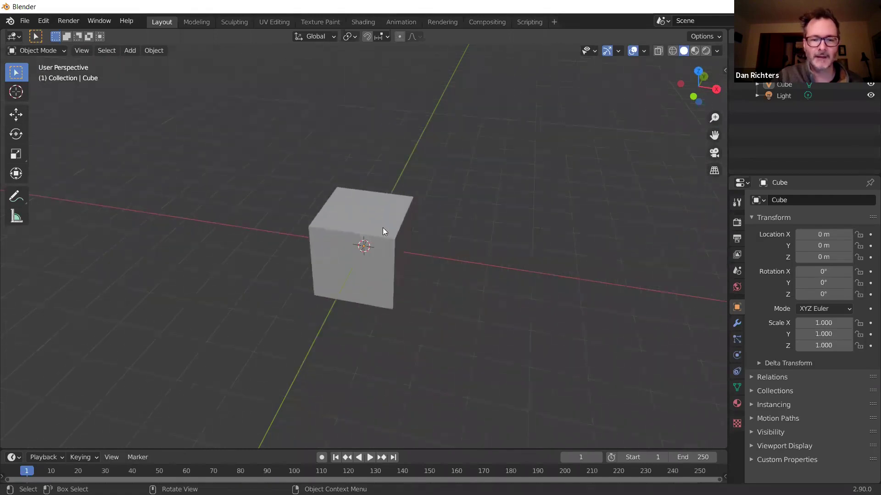
View the cube from the camera's side, near and far, to examine its size against the grid.
{"action": "middle_click_drag", "start_coordinate": [387, 260], "coordinate": [354, 221]}
{"action": "scroll", "coordinate": [353, 223], "scroll_direction": "down", "scroll_amount": 5}
{"action": "scroll", "coordinate": [353, 222], "scroll_direction": "up", "scroll_amount": 5}
{"action": "scroll", "coordinate": [353, 222], "scroll_direction": "down", "scroll_amount": 5}
{"action": "scroll", "coordinate": [353, 223], "scroll_direction": "up", "scroll_amount": 5}
{"action": "scroll", "coordinate": [354, 224], "scroll_direction": "down", "scroll_amount": 5}
{"action": "scroll", "coordinate": [355, 227], "scroll_direction": "up", "scroll_amount": 5}
{"action": "scroll", "coordinate": [357, 227], "scroll_direction": "down", "scroll_amount": 2}
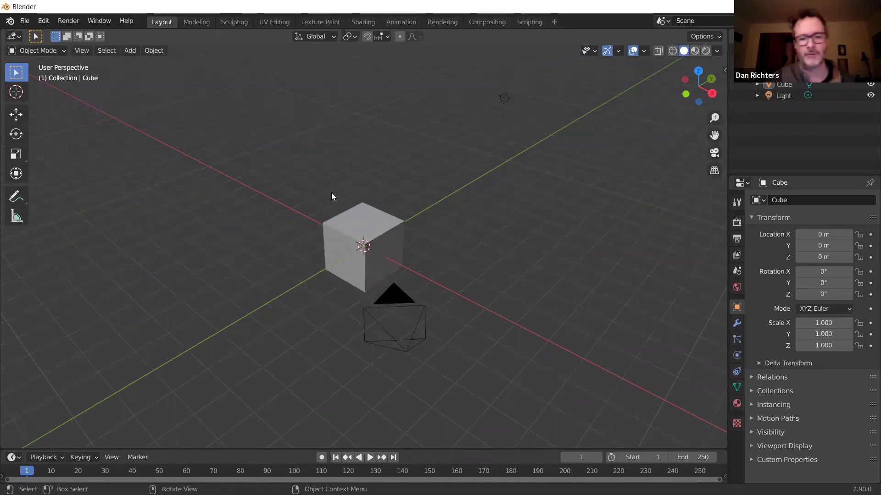
Pan the scene and zoom closer to examine the cube's top and side faces.
{"action": "middle_click_drag", "start_coordinate": [509, 269], "coordinate": [413, 197], "text": "shift"}
{"action": "scroll", "coordinate": [334, 214], "scroll_direction": "up", "scroll_amount": 5}
{"action": "scroll", "coordinate": [329, 215], "scroll_direction": "up", "scroll_amount": 5}
{"action": "scroll", "coordinate": [331, 214], "scroll_direction": "down", "scroll_amount": 5}
{"action": "scroll", "coordinate": [406, 197], "scroll_direction": "down", "scroll_amount": 5}
{"action": "scroll", "coordinate": [406, 192], "scroll_direction": "up", "scroll_amount": 4}
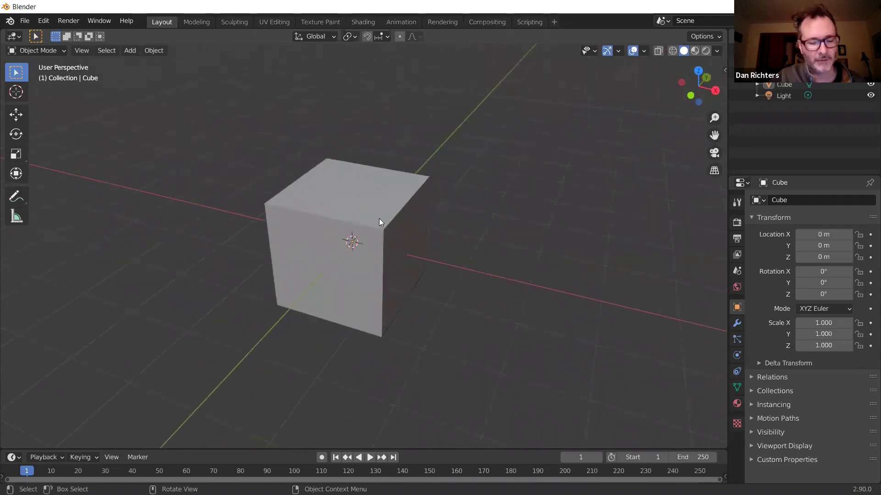
{"action": "scroll", "coordinate": [381, 243], "scroll_direction": "down", "scroll_amount": 2}
{"action": "scroll", "coordinate": [399, 257], "scroll_direction": "up", "scroll_amount": 6}
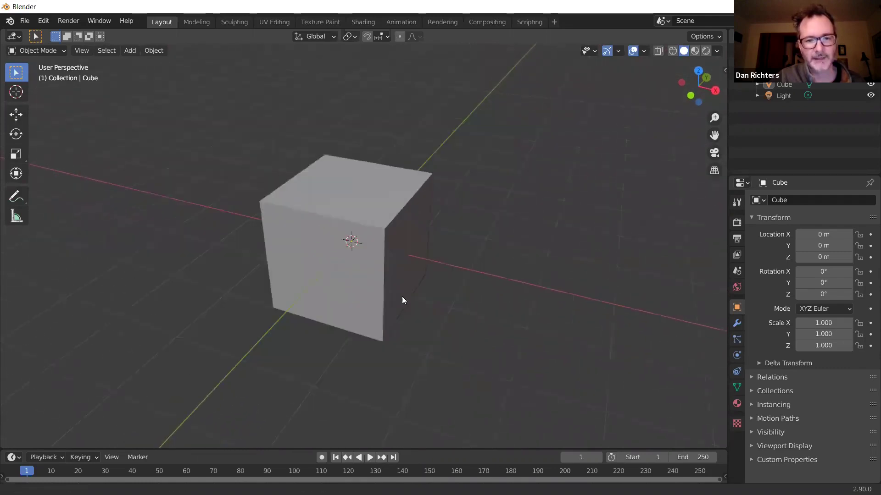
{"action": "scroll", "coordinate": [402, 207], "scroll_direction": "down", "scroll_amount": 3}
{"action": "scroll", "coordinate": [405, 229], "scroll_direction": "up", "scroll_amount": 1}
{"action": "scroll", "coordinate": [404, 239], "scroll_direction": "down", "scroll_amount": 1}
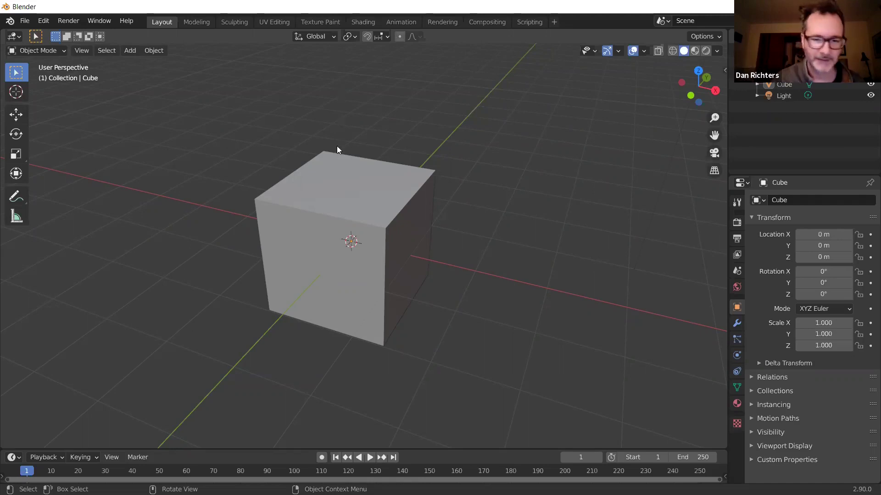
Orbit around the cube to inspect its top and adjacent sides relative to the red and green axes.
{"action": "middle_click_drag", "start_coordinate": [463, 242], "coordinate": [436, 140]}
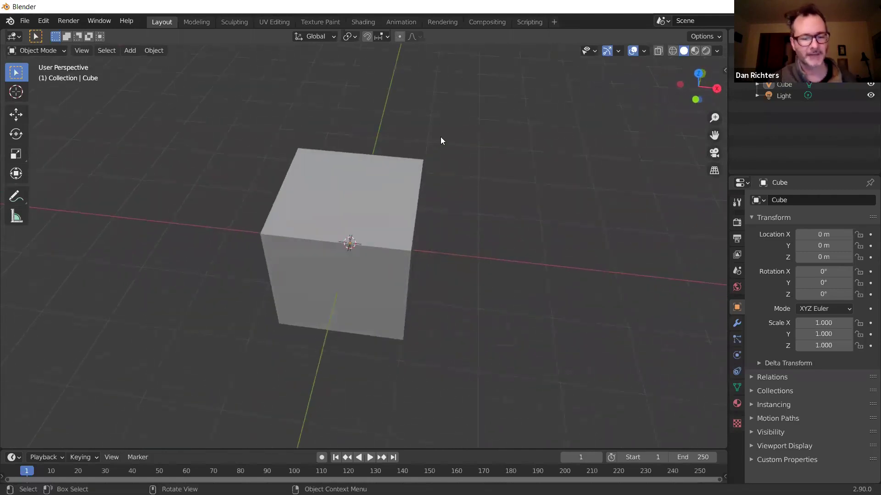
{"action": "middle_click_drag", "start_coordinate": [414, 196], "coordinate": [434, 173]}
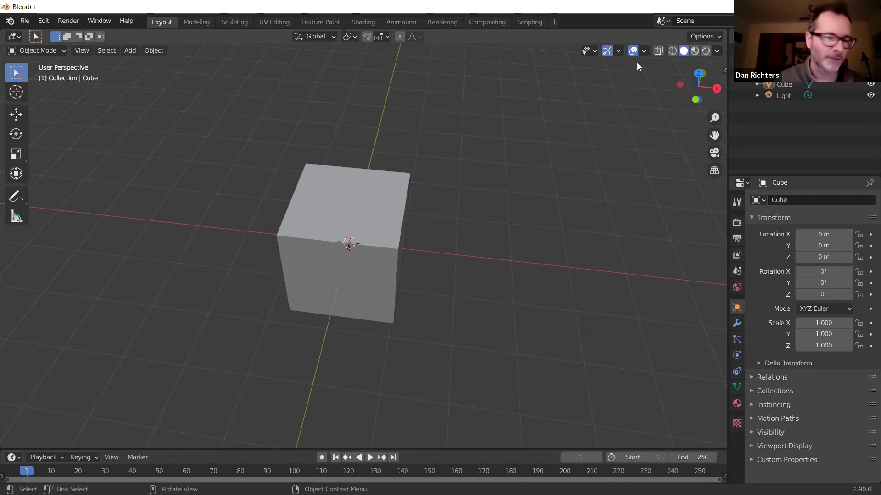
{"action": "middle_click_drag", "start_coordinate": [444, 182], "coordinate": [476, 165]}
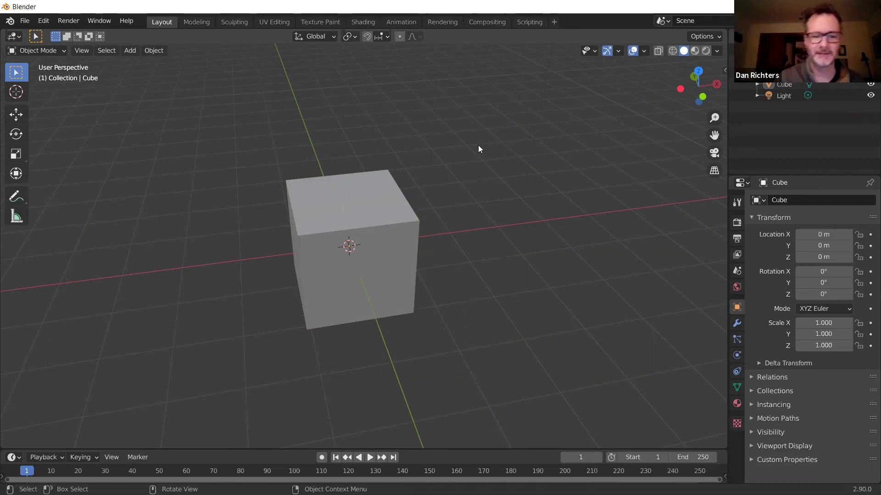
{"action": "middle_click_drag", "start_coordinate": [474, 154], "coordinate": [404, 176]}
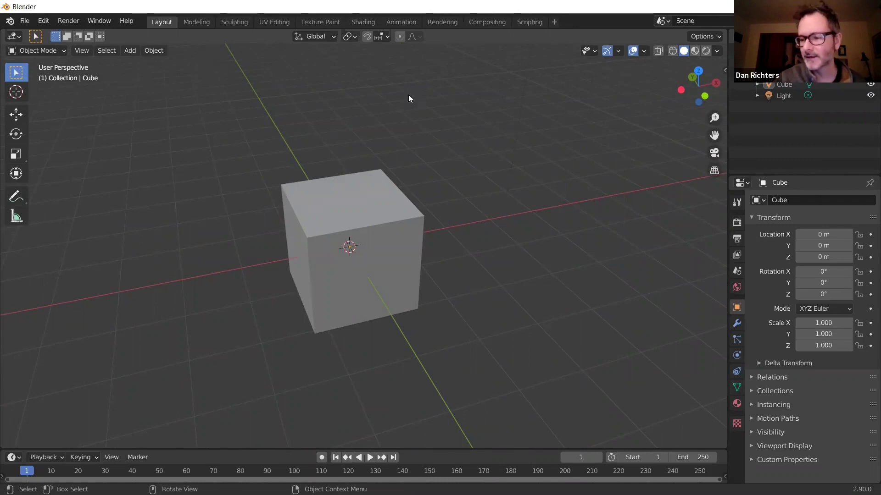
{"action": "middle_click_drag", "start_coordinate": [372, 136], "coordinate": [392, 144]}
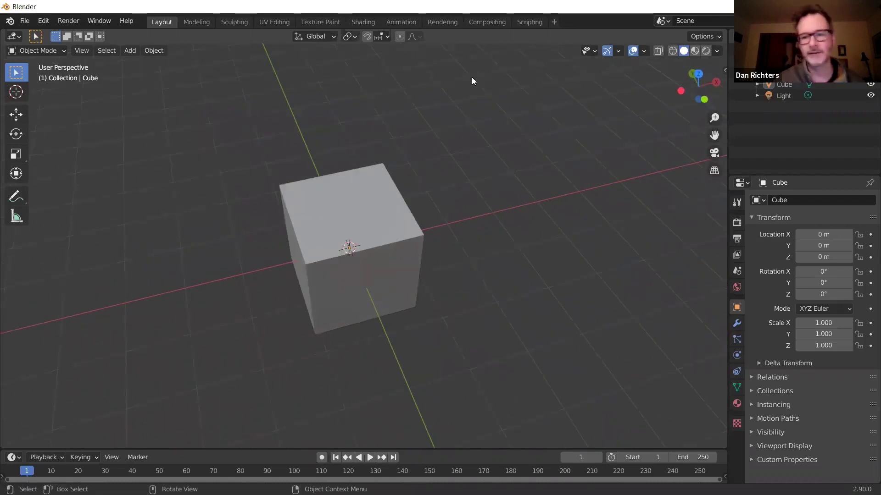
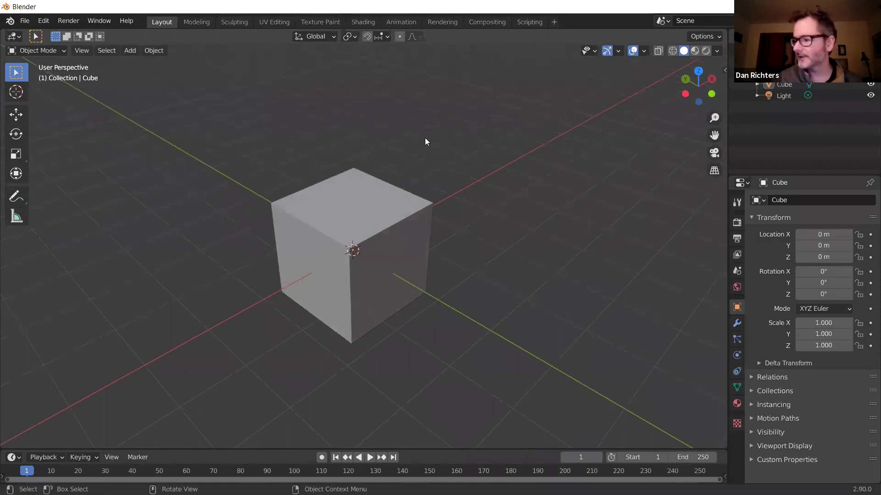
Zoom repeatedly in and out on the cube's near corner to compare close and distant views.
{"action": "scroll", "coordinate": [409, 203], "scroll_direction": "down", "scroll_amount": 2}
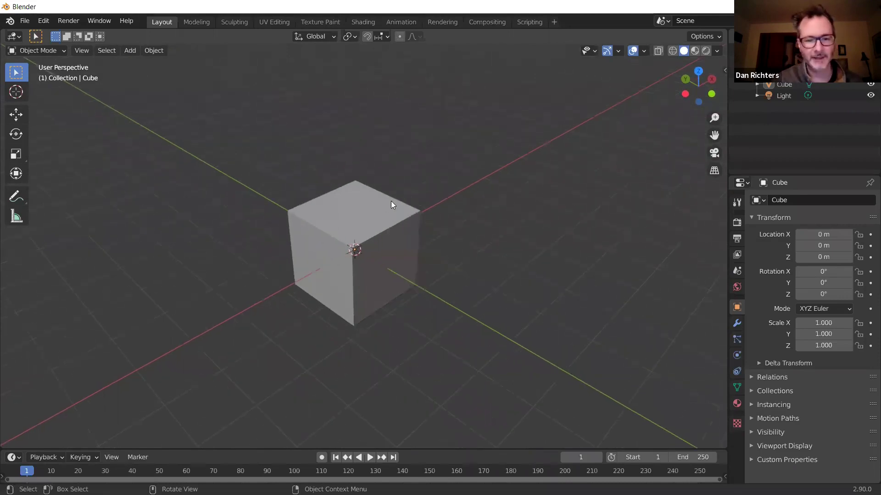
{"action": "scroll", "coordinate": [367, 234], "scroll_direction": "up", "scroll_amount": 5}
{"action": "scroll", "coordinate": [372, 212], "scroll_direction": "down", "scroll_amount": 6}
{"action": "scroll", "coordinate": [372, 214], "scroll_direction": "up", "scroll_amount": 4}
{"action": "scroll", "coordinate": [372, 207], "scroll_direction": "up", "scroll_amount": 3}
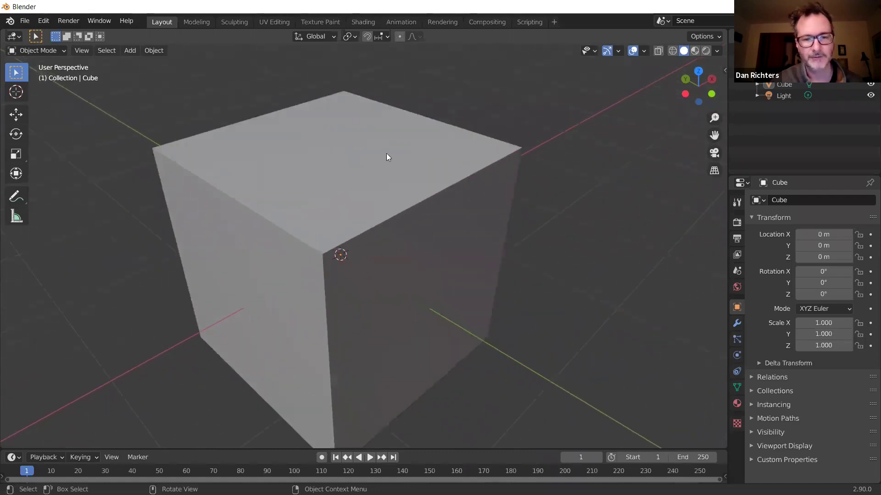
{"action": "scroll", "coordinate": [380, 157], "scroll_direction": "down", "scroll_amount": 7}
{"action": "scroll", "coordinate": [348, 151], "scroll_direction": "down", "scroll_amount": 3}
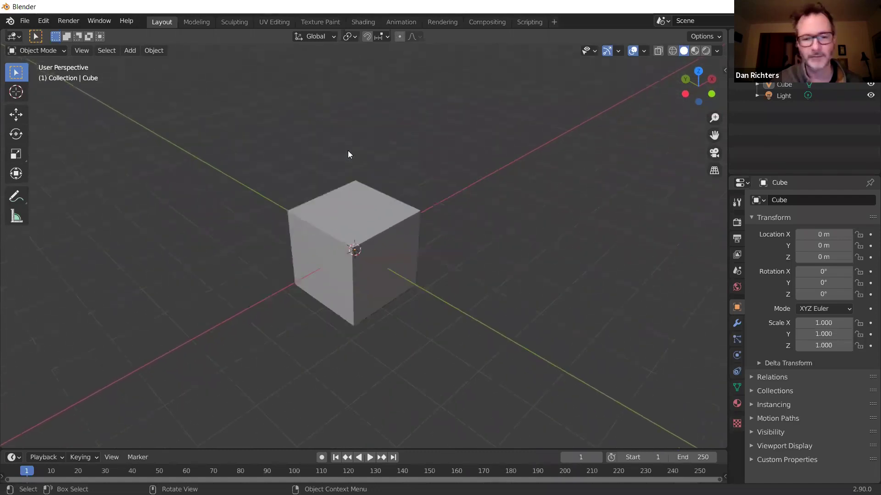
{"action": "scroll", "coordinate": [350, 142], "scroll_direction": "up", "scroll_amount": 5}
{"action": "scroll", "coordinate": [350, 139], "scroll_direction": "down", "scroll_amount": 2}
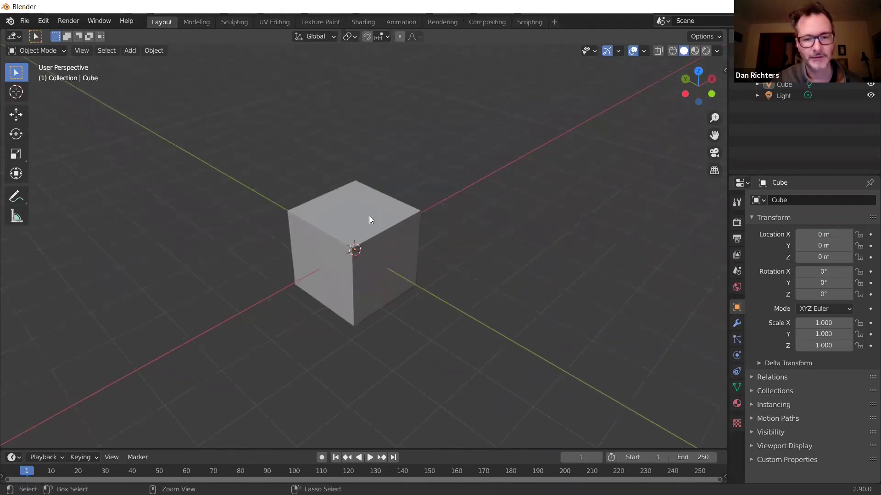
{"action": "scroll", "coordinate": [385, 137], "scroll_direction": "up", "scroll_amount": 5}
{"action": "scroll", "coordinate": [396, 207], "scroll_direction": "down", "scroll_amount": 4}
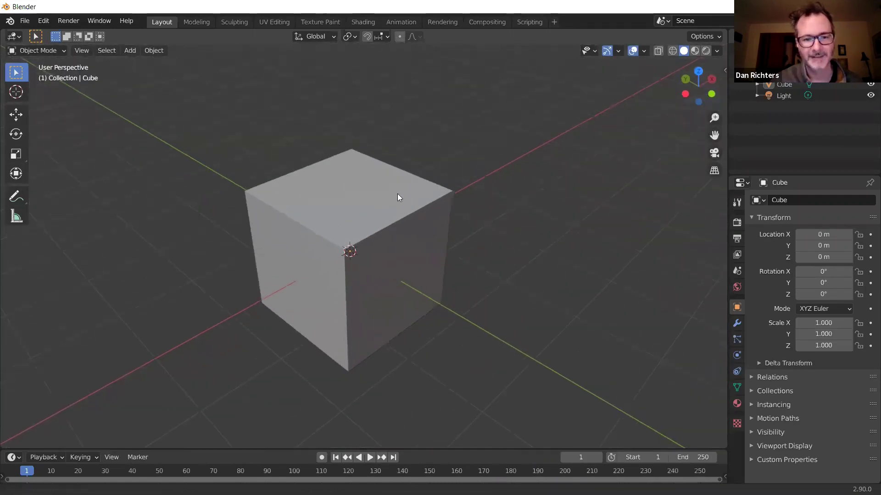
Pan, zoom out and orbit the scene to examine the cube together with the camera and light.
{"action": "middle_click_drag", "start_coordinate": [374, 240], "coordinate": [345, 226], "text": "shift"}
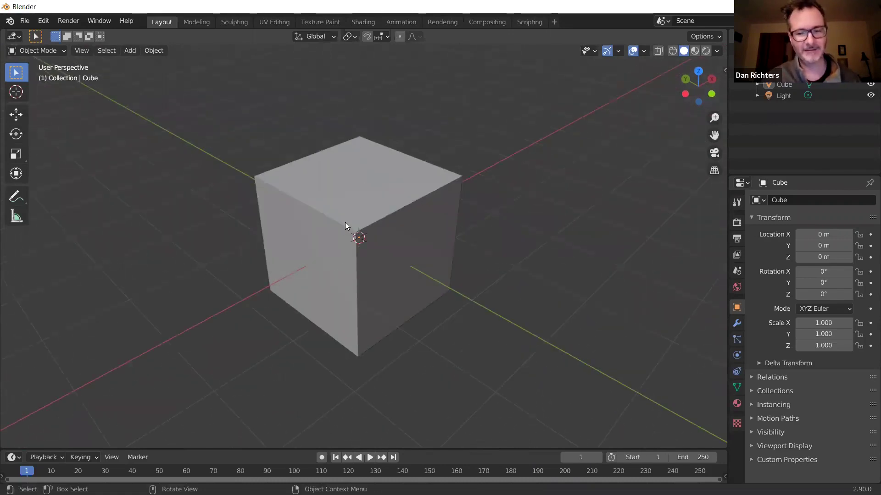
{"action": "mouse_move", "coordinate": [345, 225]}
{"action": "middle_mouse_down"}
{"action": "mouse_move", "coordinate": [378, 243]}
{"action": "mouse_move", "coordinate": [344, 228]}
{"action": "mouse_move", "coordinate": [409, 221]}
{"action": "mouse_move", "coordinate": [301, 238]}
{"action": "mouse_move", "coordinate": [354, 223]}
{"action": "mouse_move", "coordinate": [347, 211]}
{"action": "middle_mouse_up"}
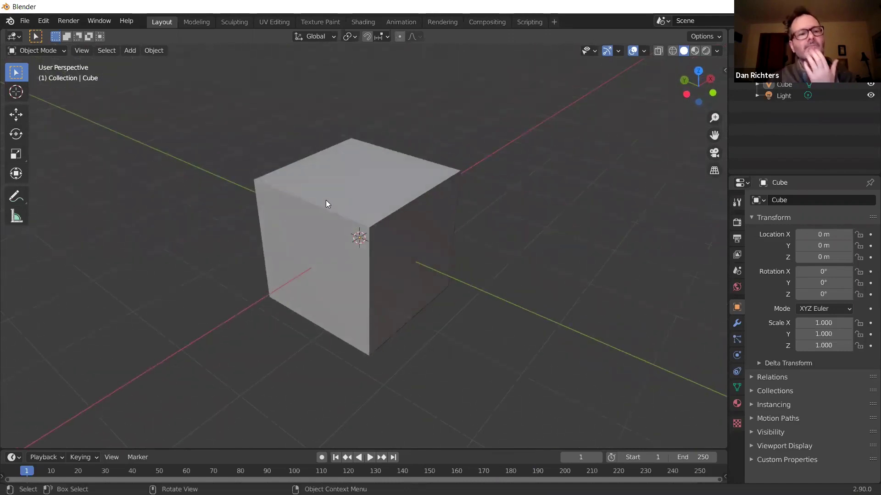
{"action": "scroll", "coordinate": [354, 204], "scroll_direction": "down", "scroll_amount": 5}
{"action": "middle_click_drag", "start_coordinate": [359, 204], "coordinate": [552, 153]}
{"action": "middle_click_drag", "start_coordinate": [404, 210], "coordinate": [383, 207]}
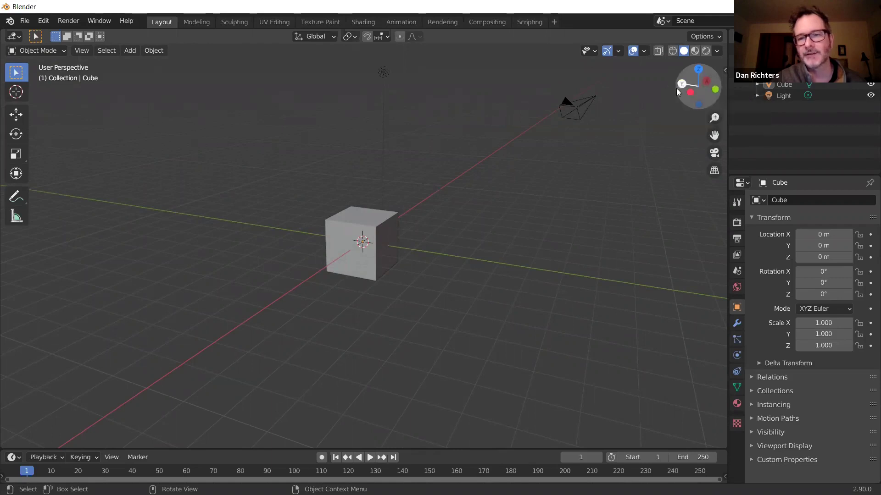
{"action": "middle_click_drag", "start_coordinate": [462, 188], "coordinate": [367, 239]}
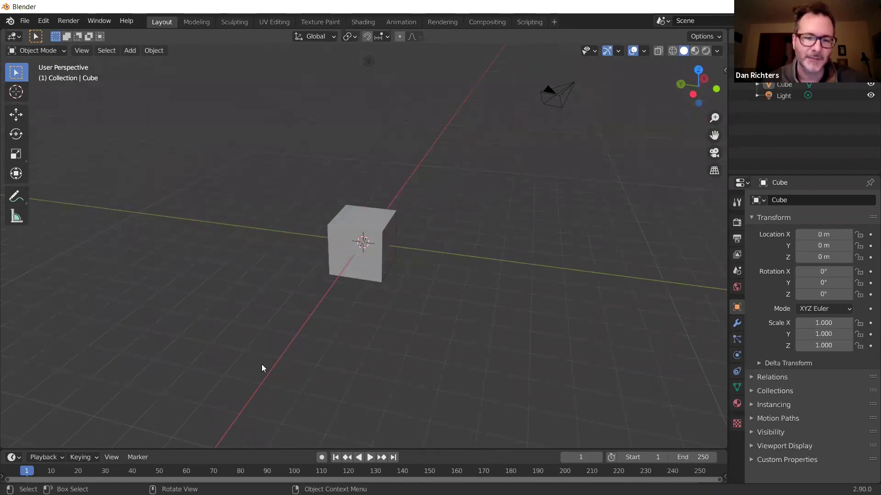
{"action": "middle_click_drag", "start_coordinate": [654, 208], "coordinate": [415, 325]}
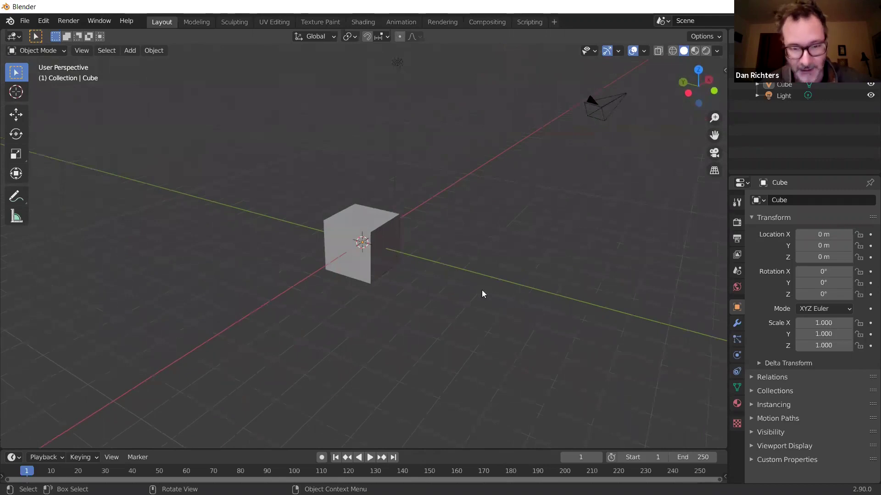
{"action": "middle_click_drag", "start_coordinate": [524, 298], "coordinate": [487, 266]}
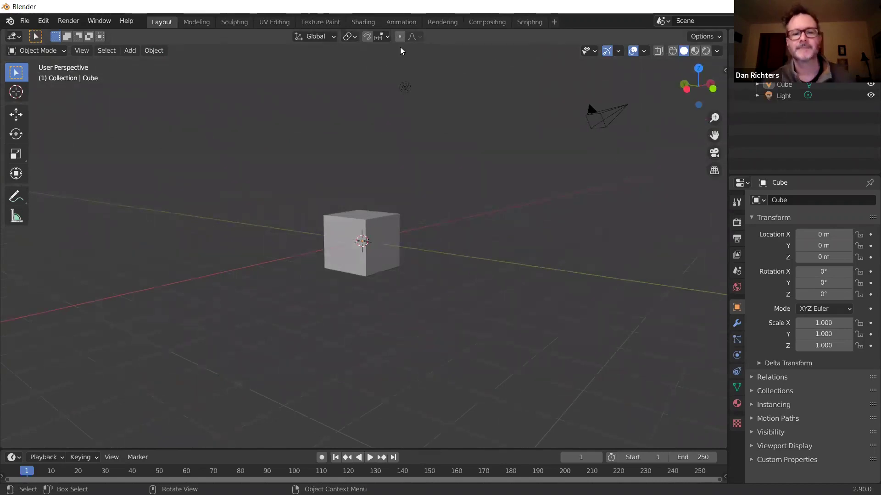
{"action": "middle_click_drag", "start_coordinate": [400, 47], "coordinate": [384, 190]}
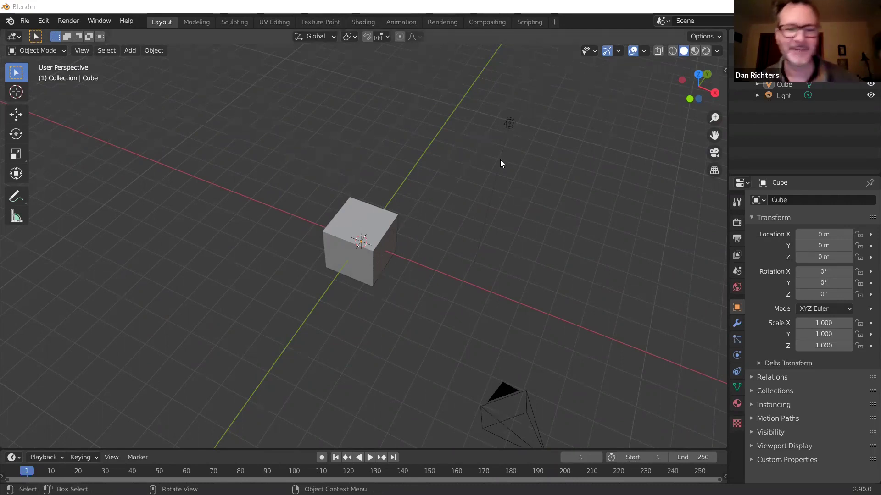
{"action": "scroll", "coordinate": [361, 220], "scroll_direction": "down", "scroll_amount": 2}
{"action": "scroll", "coordinate": [387, 251], "scroll_direction": "up", "scroll_amount": 1}
{"action": "middle_click_drag", "start_coordinate": [387, 251], "coordinate": [420, 251]}
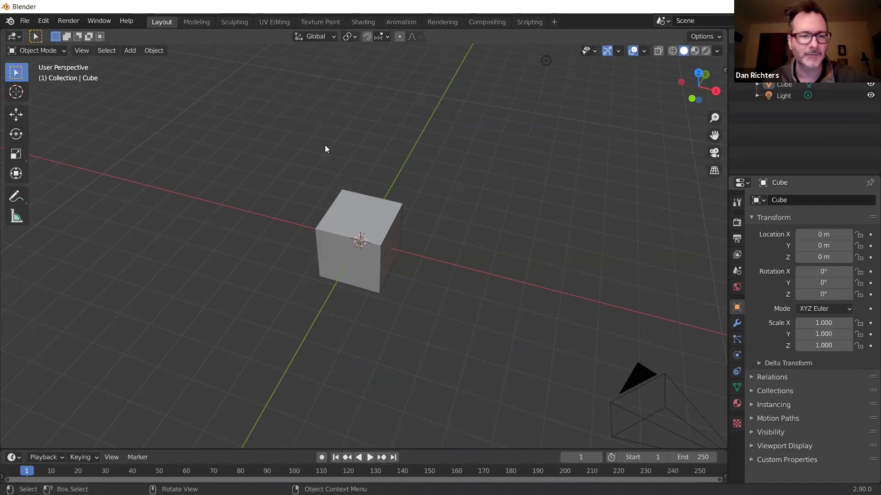
{"action": "left_click", "coordinate": [153, 50]}
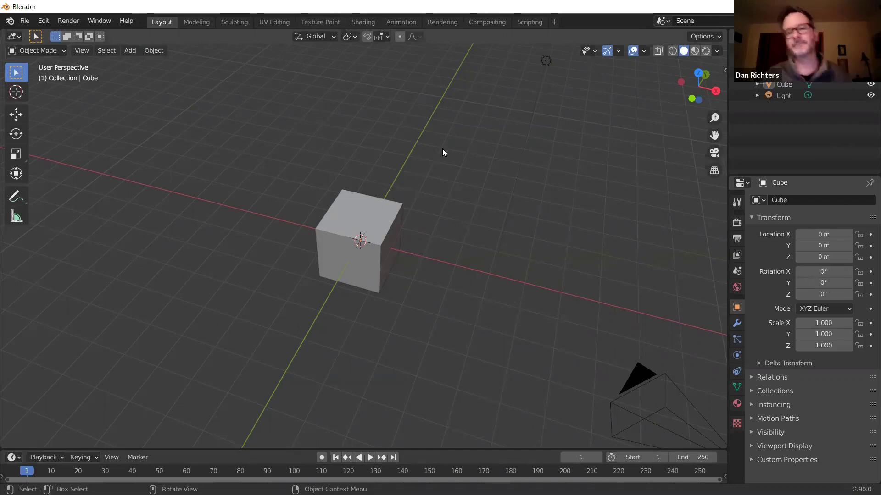
{"action": "scroll", "coordinate": [515, 201], "scroll_direction": "down", "scroll_amount": 3}
{"action": "scroll", "coordinate": [511, 206], "scroll_direction": "up", "scroll_amount": 6}
{"action": "scroll", "coordinate": [413, 216], "scroll_direction": "down", "scroll_amount": 5}
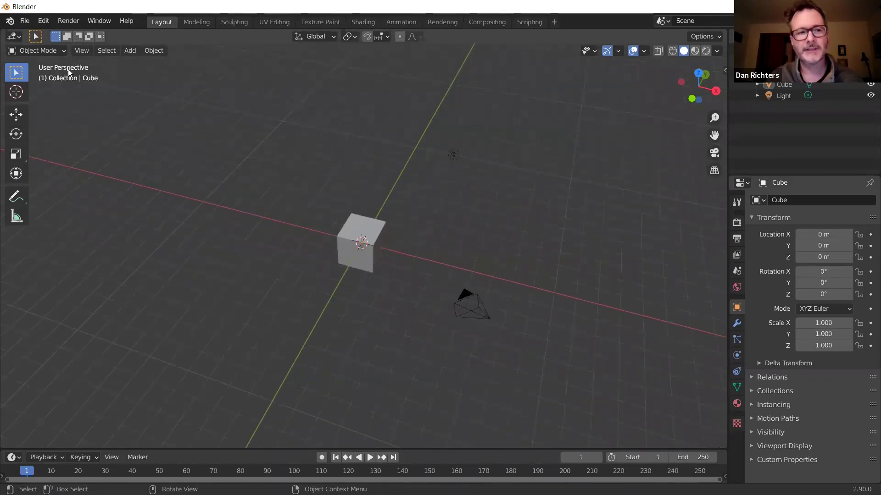
Orbit to the cube's near vertical edge and zoom in to examine its perspective distortion.
{"action": "middle_click_drag", "start_coordinate": [365, 239], "coordinate": [386, 221]}
{"action": "scroll", "coordinate": [385, 220], "scroll_direction": "up", "scroll_amount": 3}
{"action": "scroll", "coordinate": [377, 226], "scroll_direction": "up", "scroll_amount": 4}
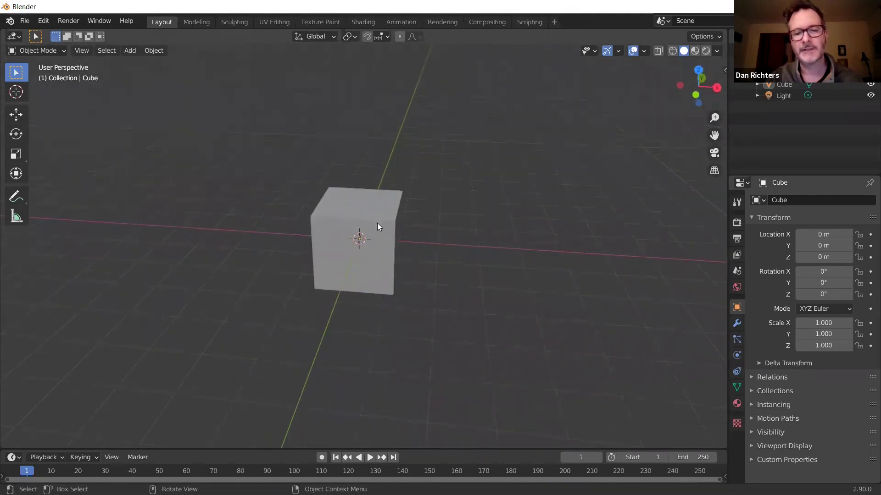
{"action": "middle_click_drag", "start_coordinate": [437, 208], "coordinate": [352, 203]}
{"action": "scroll", "coordinate": [391, 214], "scroll_direction": "up", "scroll_amount": 3}
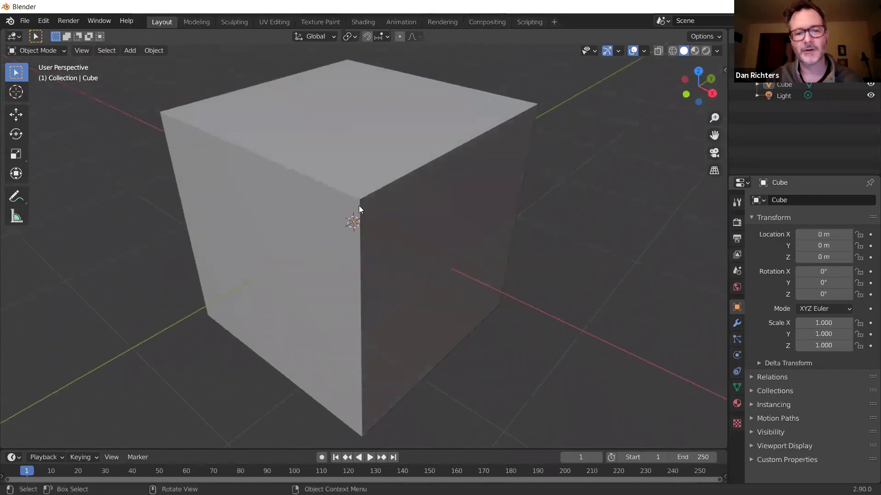
{"action": "scroll", "coordinate": [359, 202], "scroll_direction": "up", "scroll_amount": 2}
{"action": "middle_click_drag", "start_coordinate": [371, 168], "coordinate": [331, 136]}
{"action": "scroll", "coordinate": [359, 116], "scroll_direction": "down", "scroll_amount": 3}
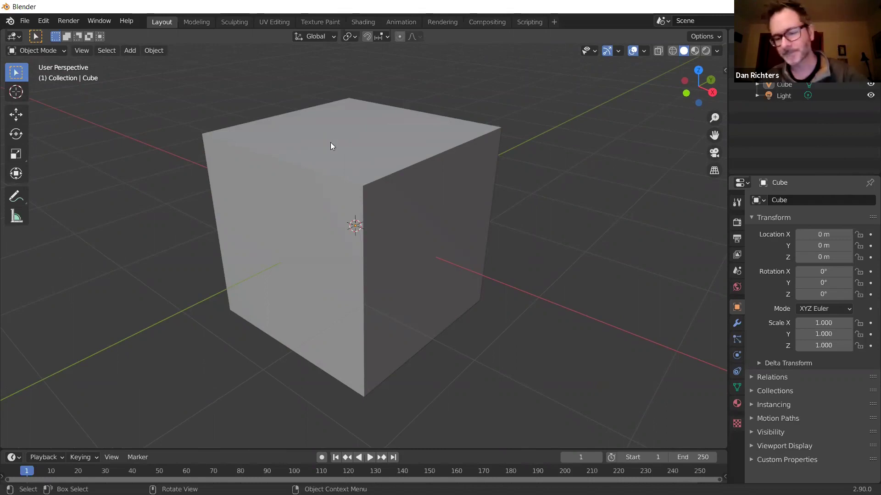
Switch the viewport to orthographic projection and orbit to see the cube nearly from the front.
{"action": "key", "text": "KP_5"}
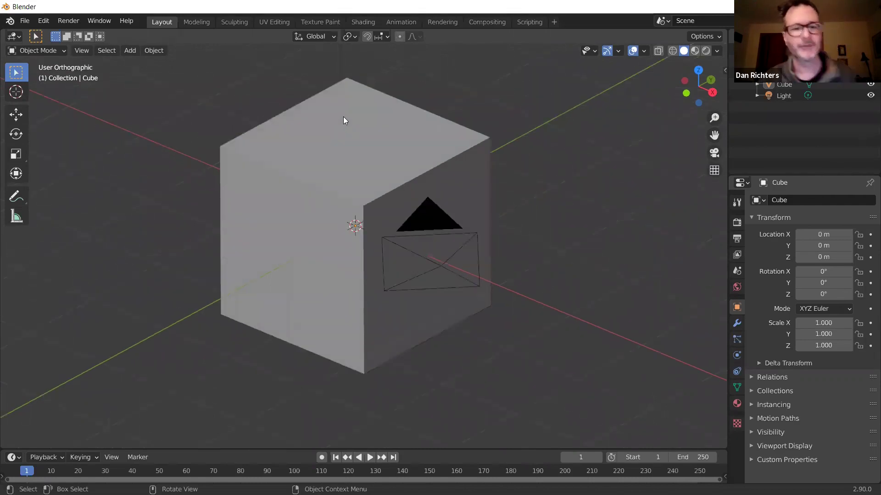
{"action": "middle_click_drag", "start_coordinate": [415, 178], "coordinate": [437, 172]}
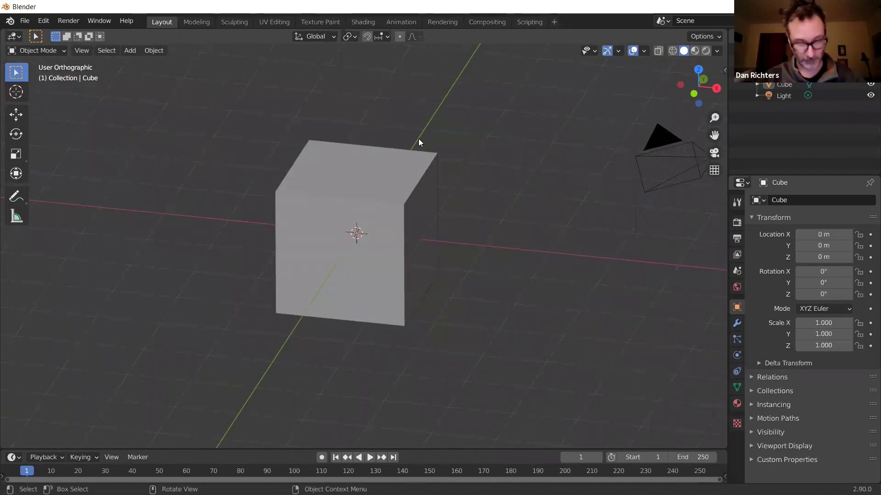
{"action": "middle_click_drag", "start_coordinate": [408, 233], "coordinate": [380, 183]}
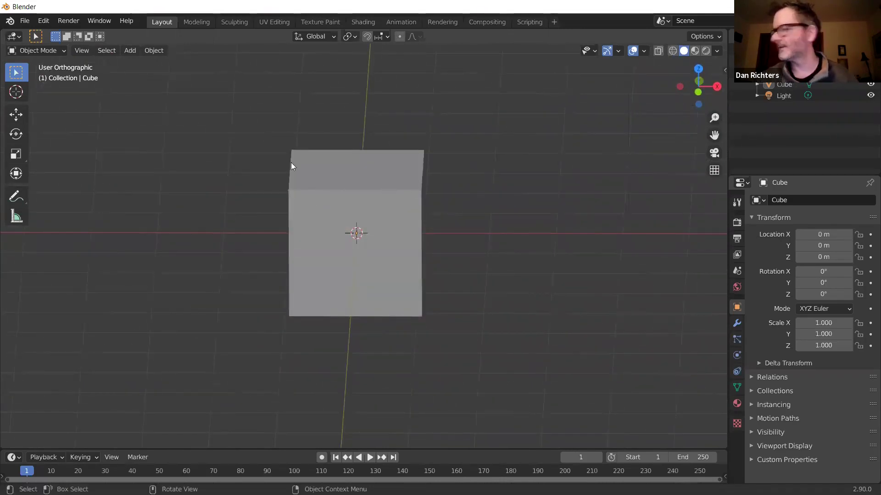
Review the keyboard and mouse emulation options in the Input section of the preferences, and return to the viewport.
{"action": "middle_click_drag", "start_coordinate": [312, 204], "coordinate": [333, 211]}
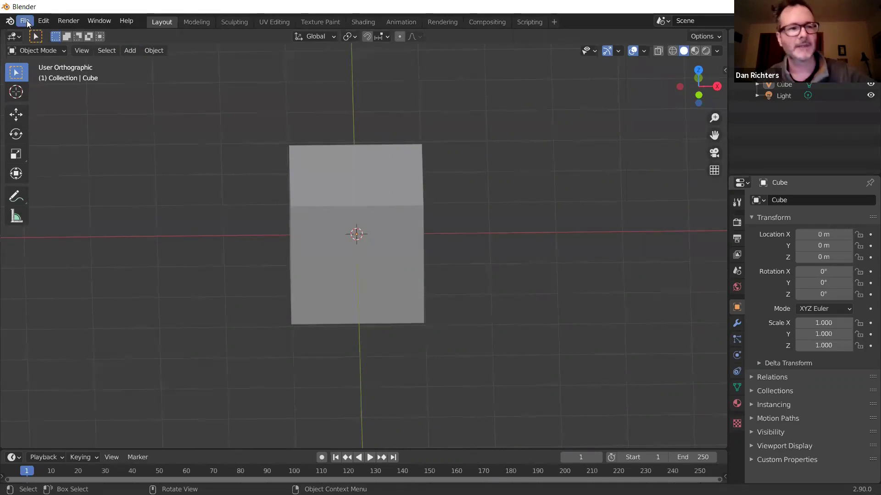
{"action": "left_click", "coordinate": [43, 21]}
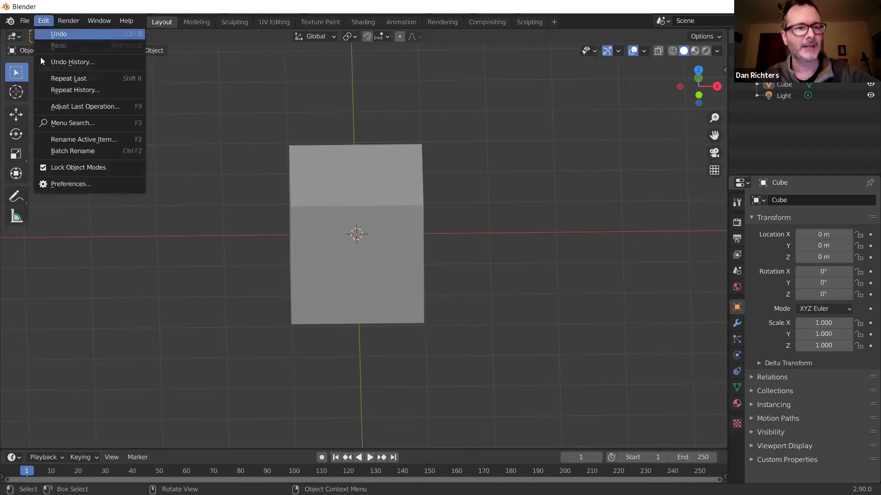
{"action": "left_click", "coordinate": [56, 185]}
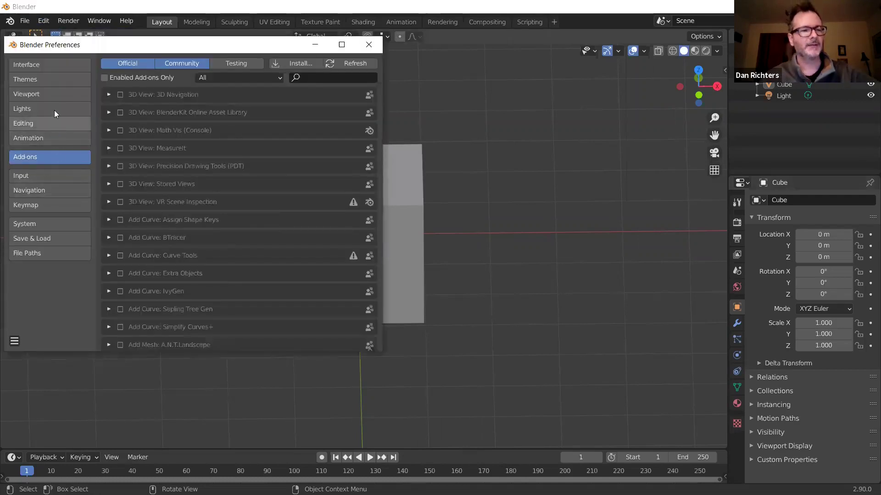
{"action": "left_click", "coordinate": [44, 174]}
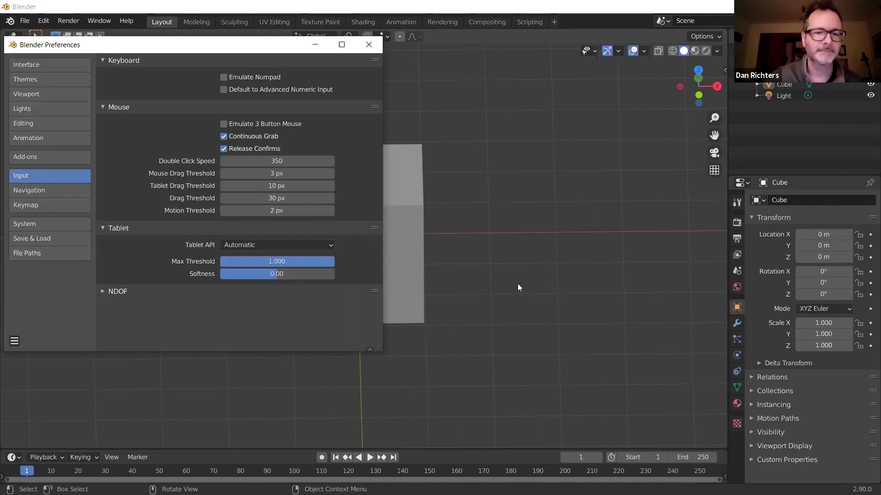
{"action": "left_click", "coordinate": [516, 232]}
Orbit and zoom around the cube in orthographic projection to examine its parallel edges from several angles.
{"action": "middle_click_drag", "start_coordinate": [368, 169], "coordinate": [303, 190]}
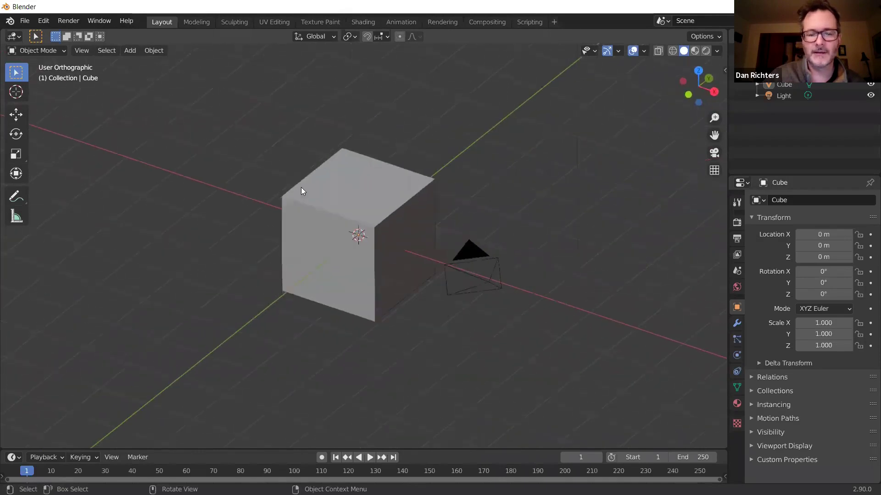
{"action": "scroll", "coordinate": [303, 191], "scroll_direction": "down", "scroll_amount": 4}
{"action": "mouse_move", "coordinate": [360, 243]}
{"action": "middle_mouse_down"}
{"action": "mouse_move", "coordinate": [380, 215]}
{"action": "mouse_move", "coordinate": [353, 260]}
{"action": "mouse_move", "coordinate": [356, 252]}
{"action": "mouse_move", "coordinate": [364, 273]}
{"action": "mouse_move", "coordinate": [355, 248]}
{"action": "mouse_move", "coordinate": [350, 255]}
{"action": "middle_mouse_up"}
{"action": "scroll", "coordinate": [353, 248], "scroll_direction": "up", "scroll_amount": 2}
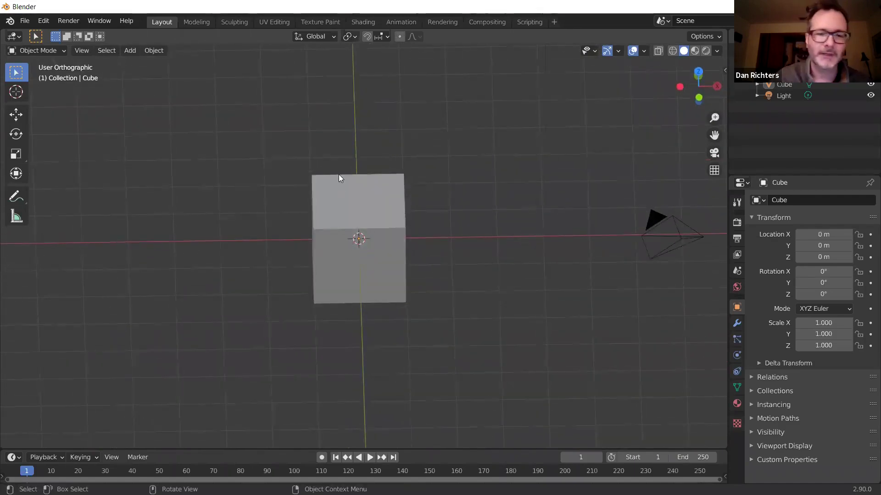
{"action": "key", "text": "KP_5"}
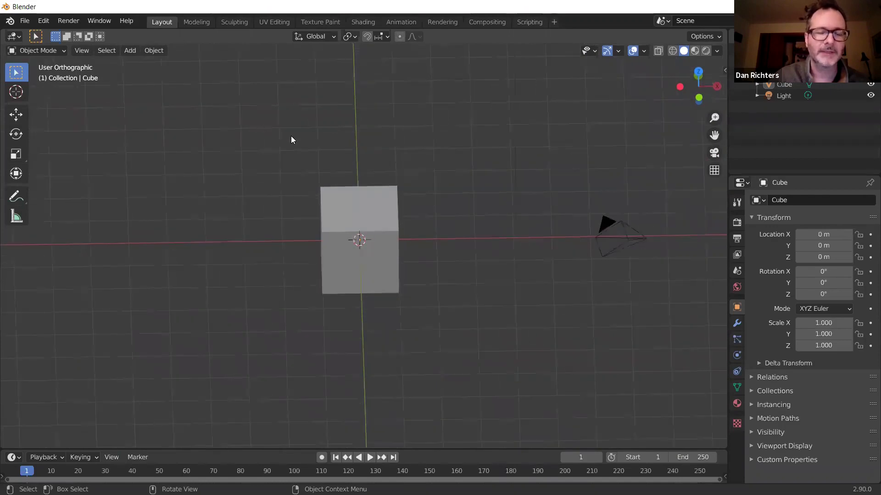
{"action": "key", "text": "KP_5"}
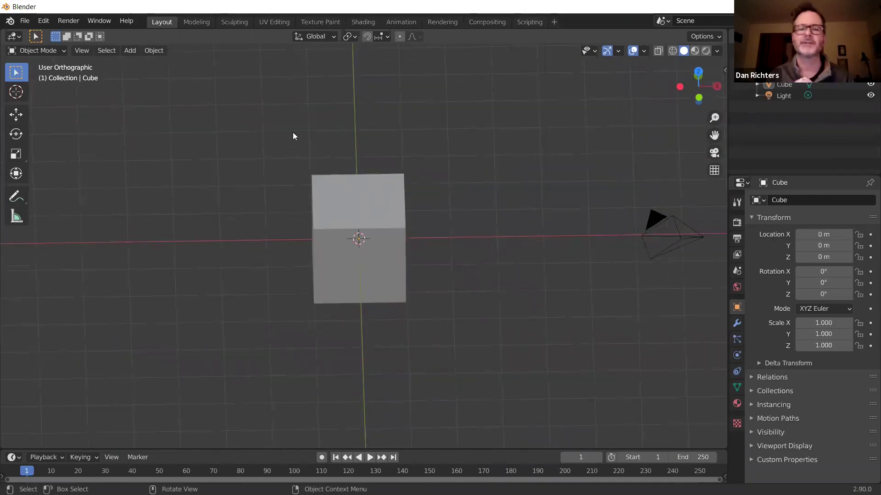
{"action": "middle_click_drag", "start_coordinate": [372, 228], "coordinate": [430, 200]}
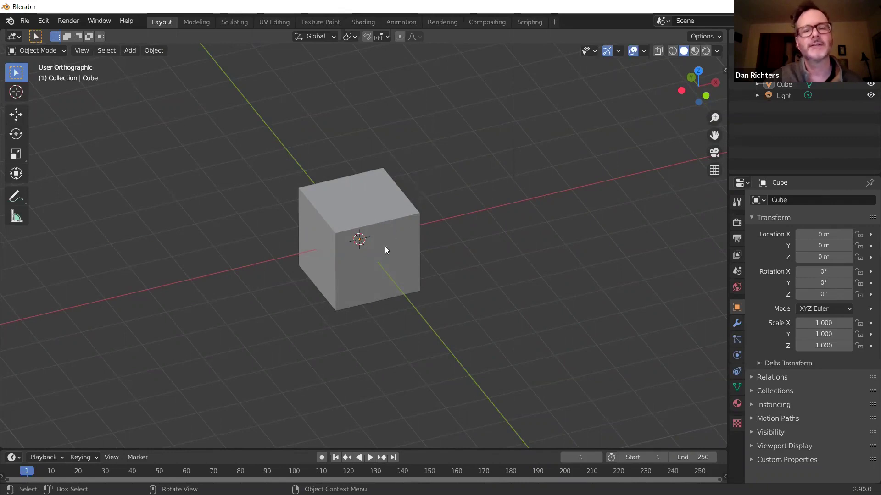
{"action": "middle_click_drag", "start_coordinate": [384, 250], "coordinate": [353, 216]}
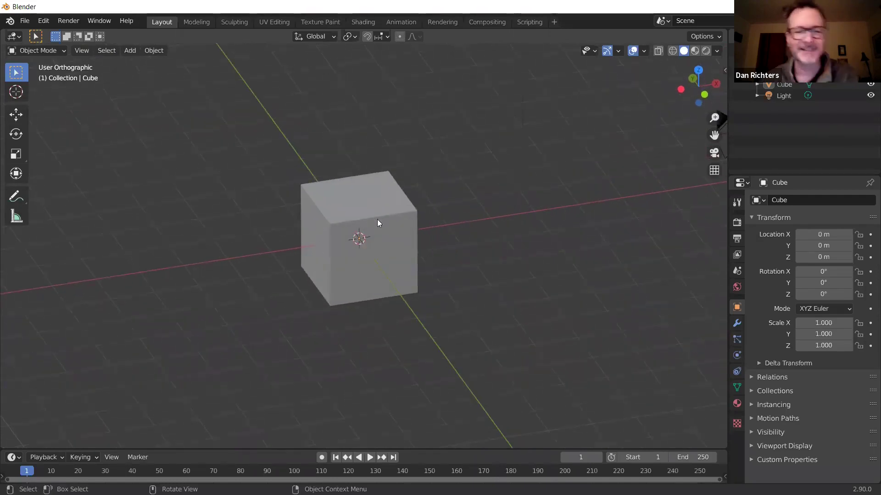
{"action": "scroll", "coordinate": [312, 221], "scroll_direction": "up", "scroll_amount": 2}
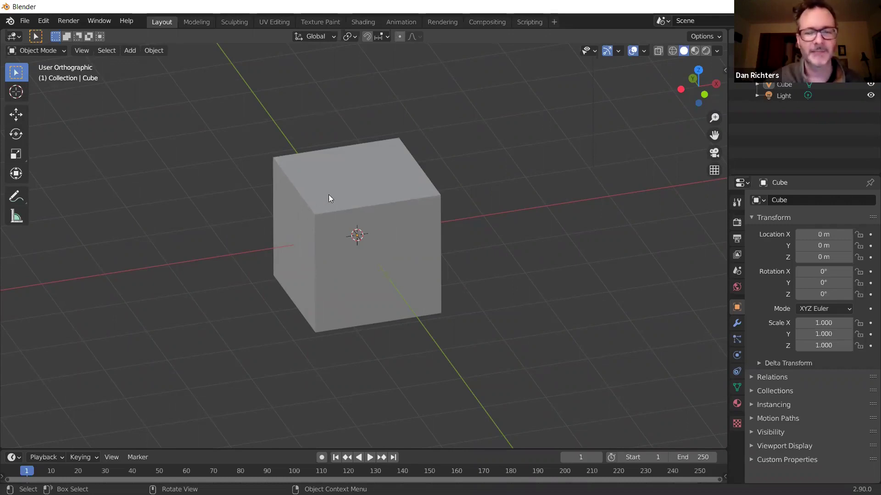
Turn on the Statistics overlay for the viewport.
{"action": "left_click", "coordinate": [595, 52]}
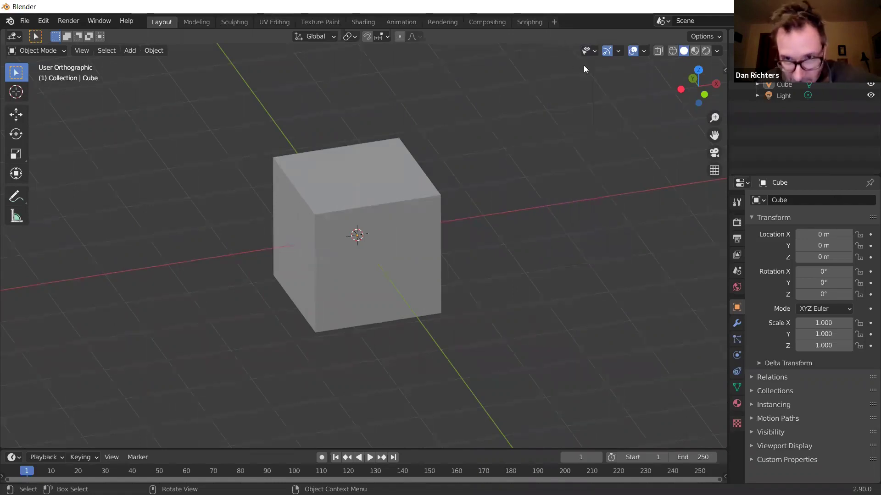
{"action": "left_click", "coordinate": [645, 52]}
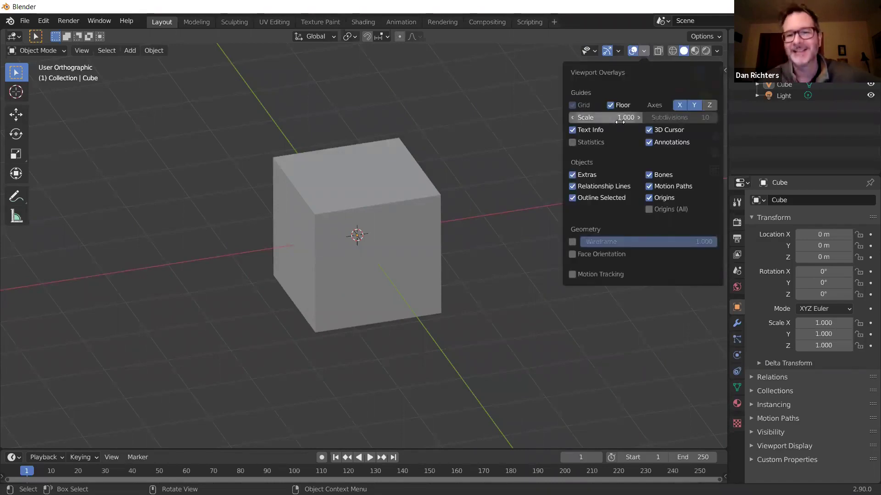
{"action": "left_click", "coordinate": [572, 143]}
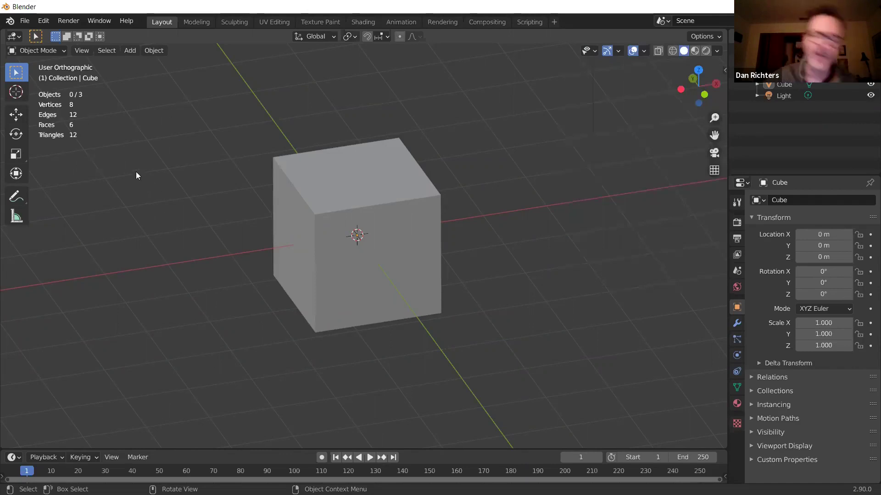
Select the cube, and check the object statistics against the cube, camera and light in the scene.
{"action": "middle_click_drag", "start_coordinate": [303, 230], "coordinate": [250, 193]}
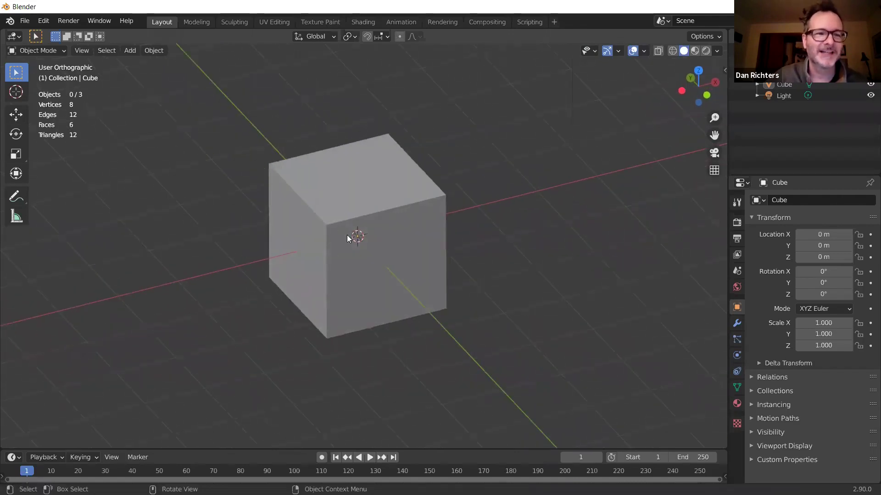
{"action": "middle_click_drag", "start_coordinate": [338, 220], "coordinate": [350, 213]}
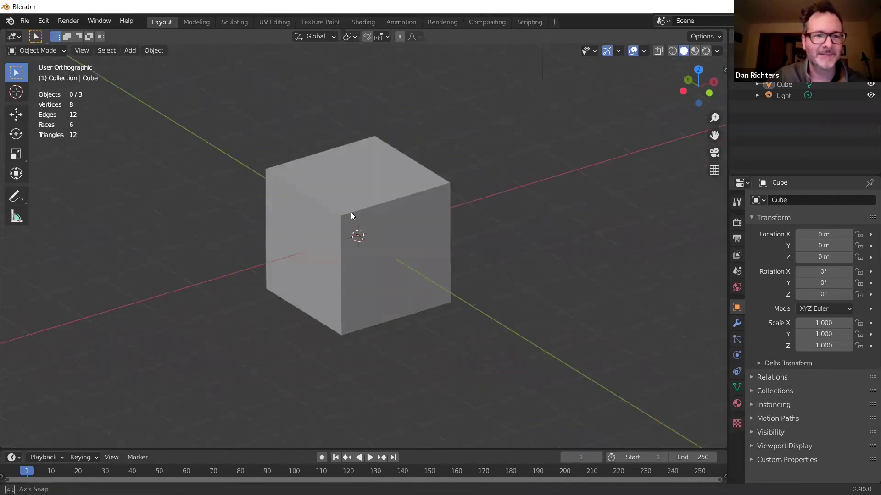
{"action": "left_click", "coordinate": [345, 178]}
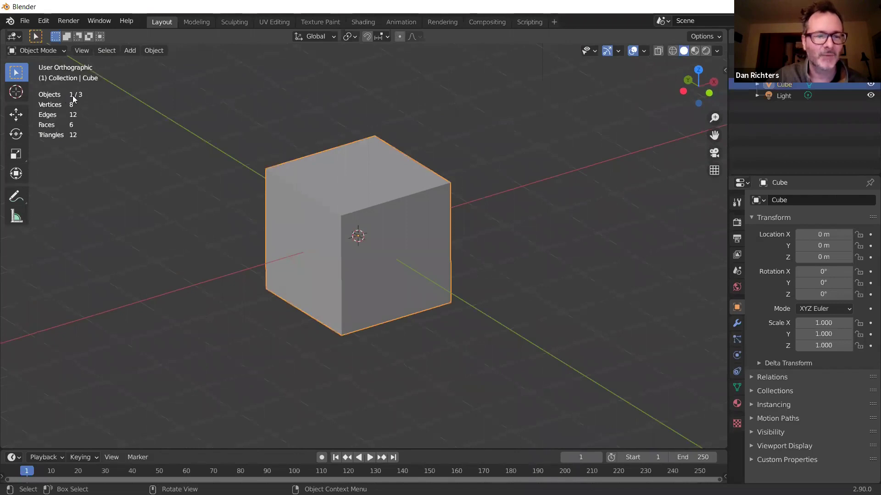
{"action": "scroll", "coordinate": [367, 198], "scroll_direction": "down", "scroll_amount": 1}
{"action": "scroll", "coordinate": [366, 198], "scroll_direction": "down", "scroll_amount": 6}
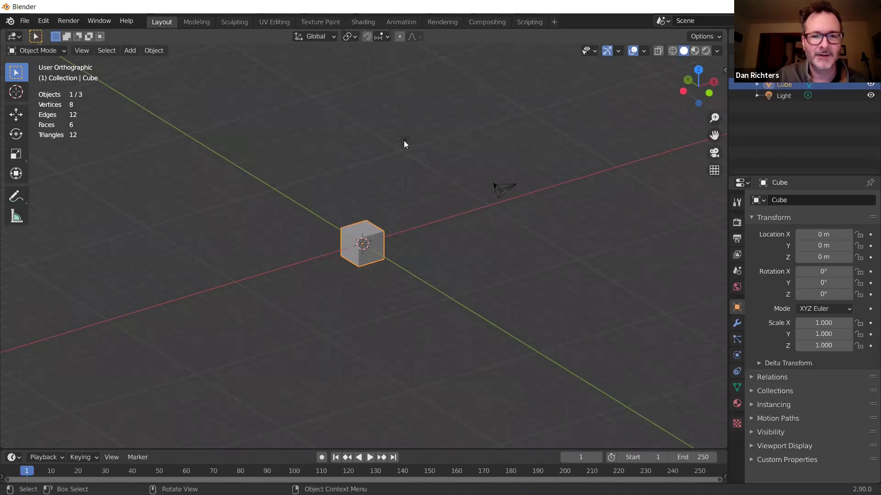
{"action": "scroll", "coordinate": [372, 230], "scroll_direction": "up", "scroll_amount": 8}
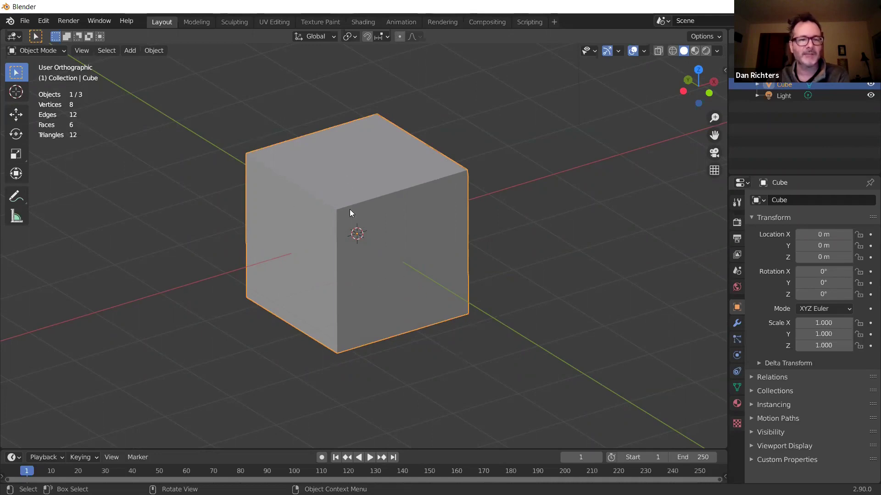
Examine the selected cube in Wireframe shading from another angle, and return the viewport to Solid shading.
{"action": "middle_click_drag", "start_coordinate": [426, 233], "coordinate": [501, 220]}
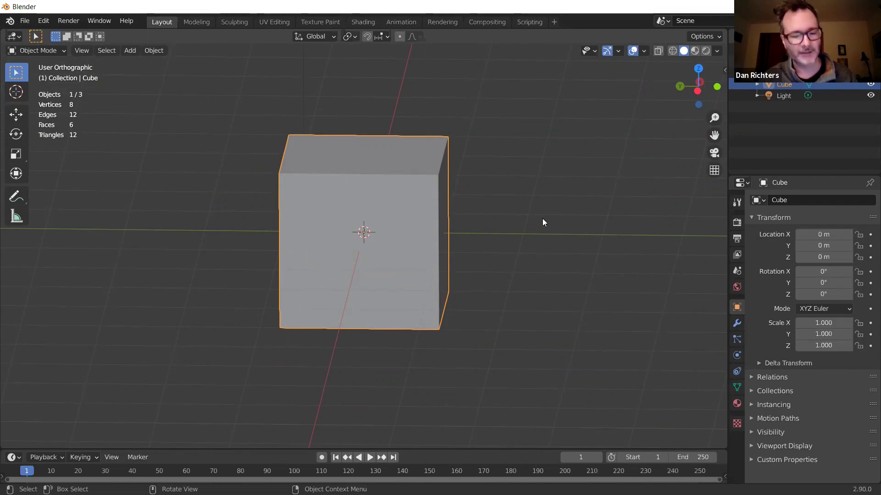
{"action": "key", "text": "z"}
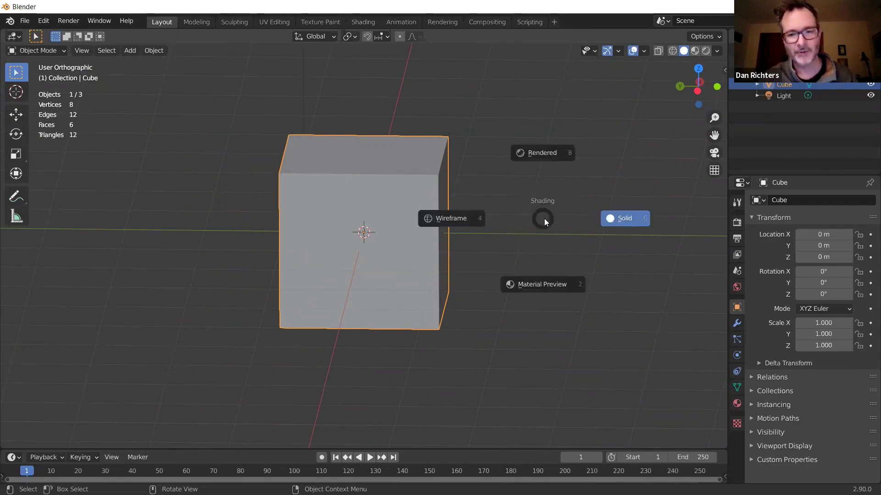
{"action": "left_click", "coordinate": [459, 220]}
{"action": "mouse_move", "coordinate": [453, 234]}
{"action": "middle_mouse_down"}
{"action": "mouse_move", "coordinate": [476, 281]}
{"action": "mouse_move", "coordinate": [466, 262]}
{"action": "mouse_move", "coordinate": [392, 282]}
{"action": "mouse_move", "coordinate": [388, 301]}
{"action": "mouse_move", "coordinate": [347, 353]}
{"action": "middle_mouse_up"}
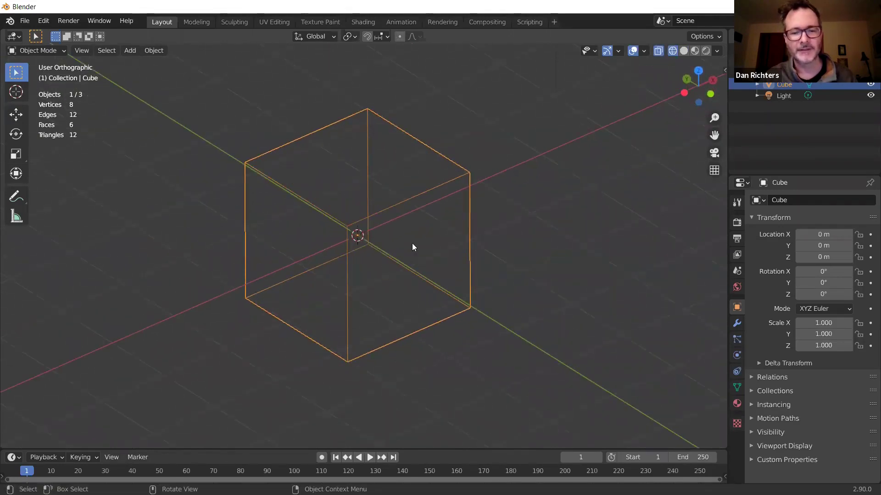
{"action": "key", "text": "z"}
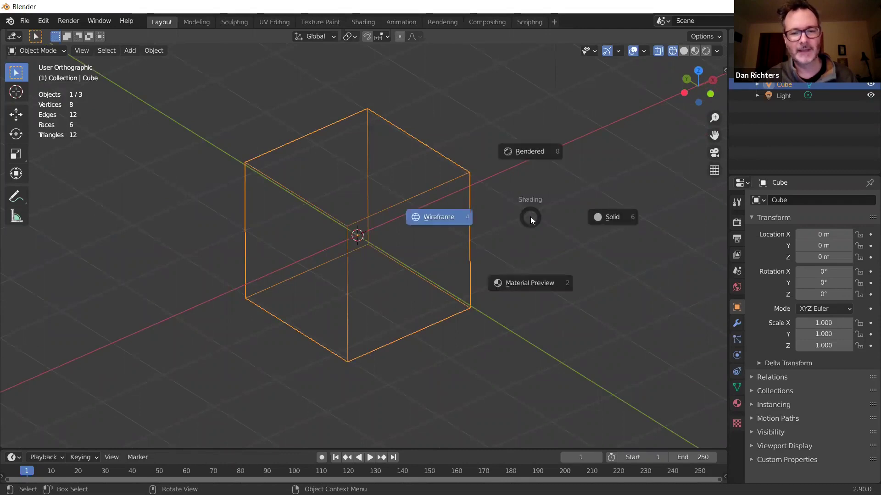
{"action": "left_click", "coordinate": [619, 226]}
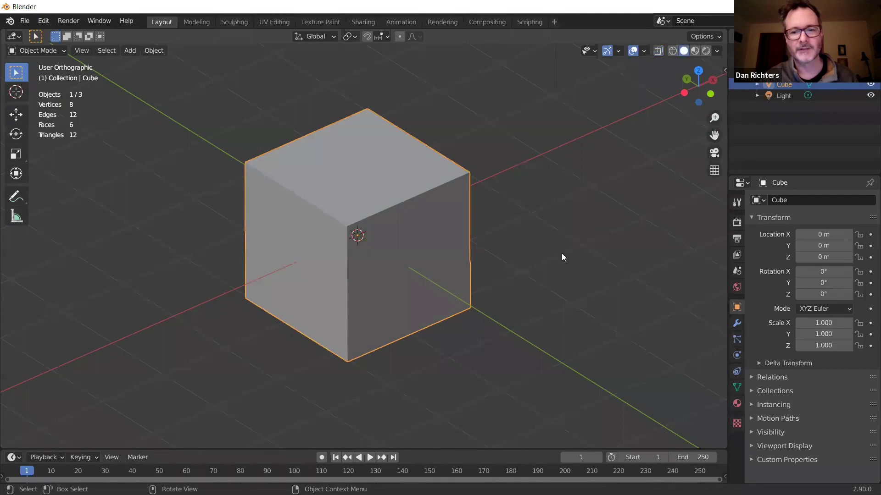
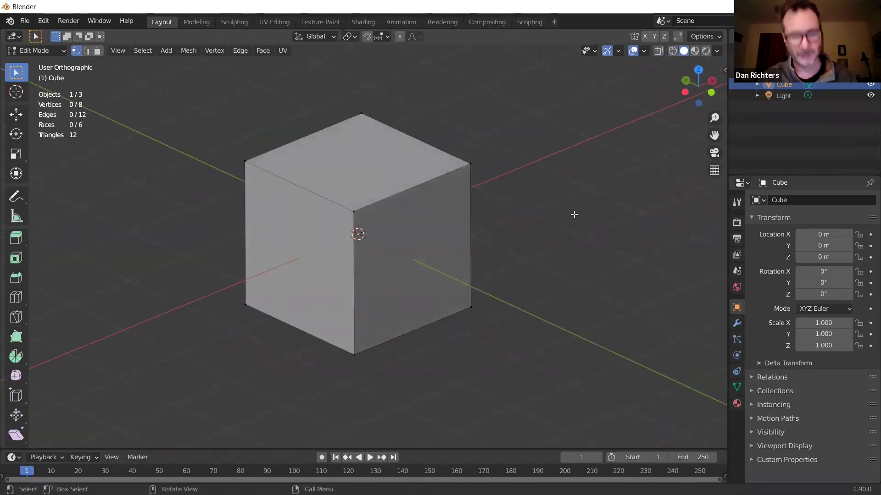
View the cube's mesh in Wireframe shading while in Edit Mode, and restore Solid shading.
{"action": "key", "text": "z"}
{"action": "left_click", "coordinate": [482, 216]}
{"action": "key", "text": "z"}
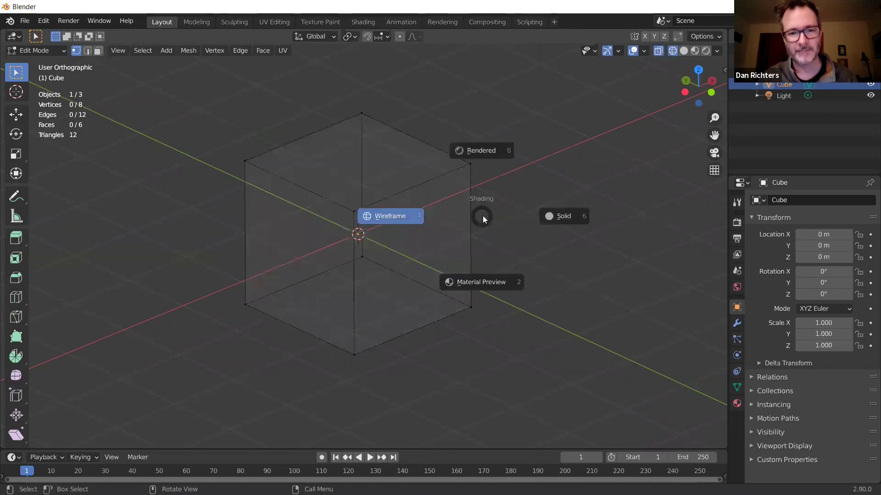
{"action": "left_click", "coordinate": [562, 222]}
{"action": "middle_click_drag", "start_coordinate": [523, 208], "coordinate": [521, 208]}
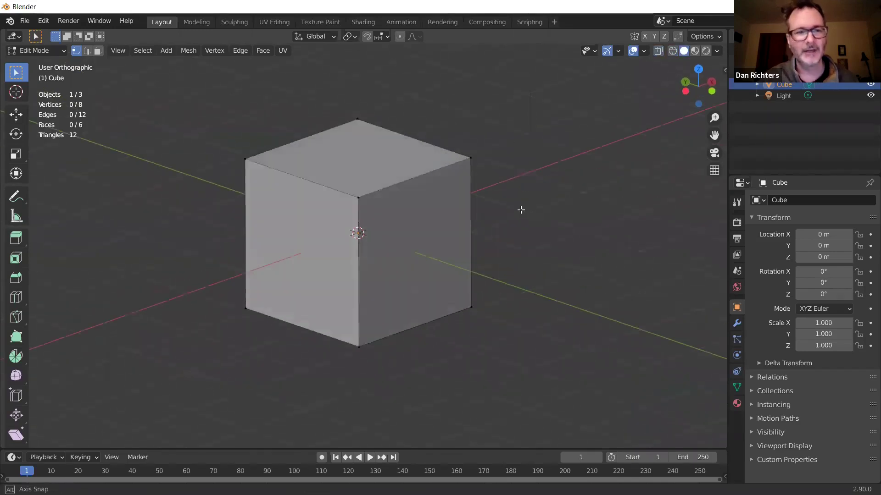
In vertex selection, select one end vertex of the cube's upper front edge and the other end vertex in turn.
{"action": "middle_click_drag", "start_coordinate": [423, 151], "coordinate": [334, 188]}
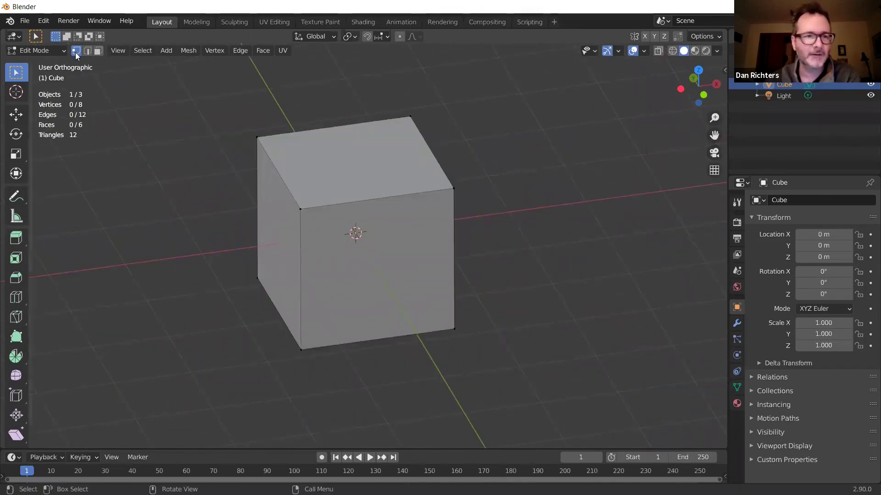
{"action": "left_click", "coordinate": [299, 208]}
{"action": "scroll", "coordinate": [307, 211], "scroll_direction": "up", "scroll_amount": 4}
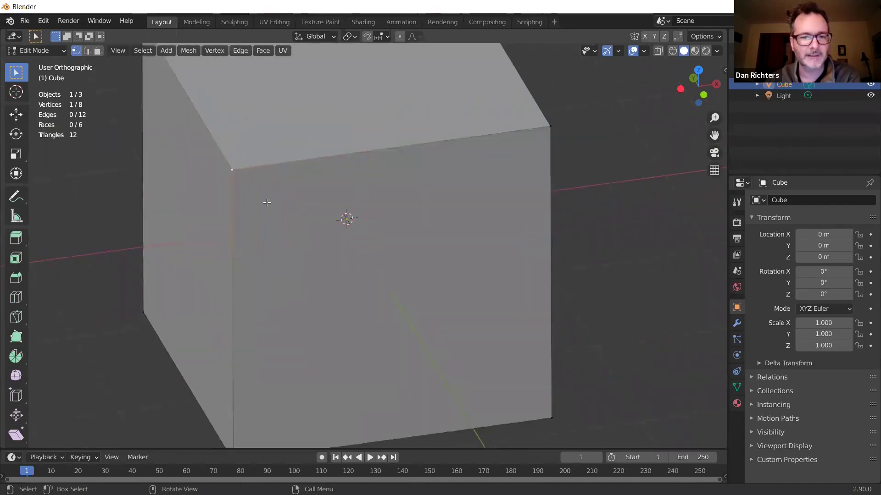
{"action": "left_click", "coordinate": [550, 128]}
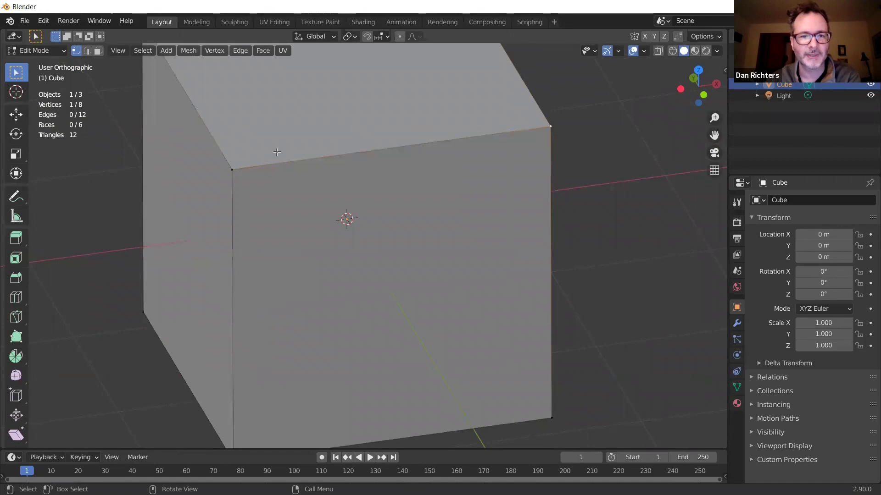
{"action": "left_click", "coordinate": [272, 167]}
Switch to edge selection, and select the cube's upper front edge and the top face's left edge in turn.
{"action": "left_click", "coordinate": [87, 52]}
{"action": "left_click", "coordinate": [327, 157]}
{"action": "left_click", "coordinate": [205, 120]}
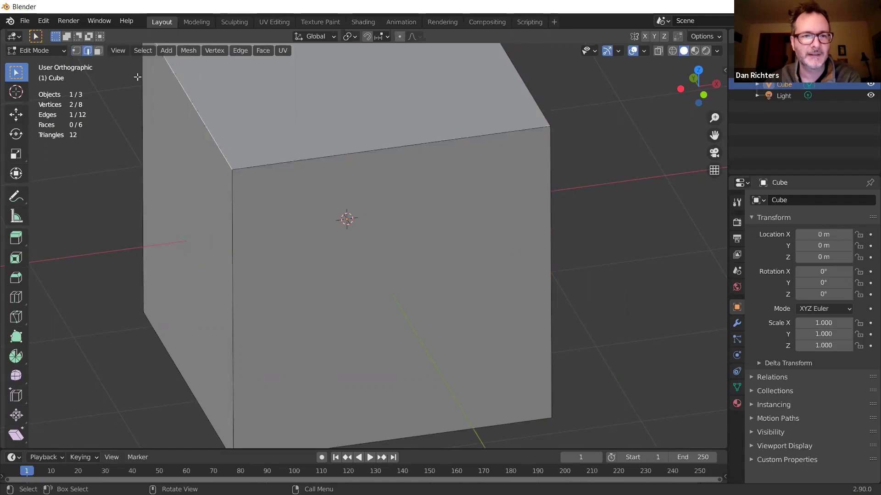
In face selection, select the cube's front face and left side face in turn, and finally deselect everything.
{"action": "key", "text": "3"}
{"action": "left_click", "coordinate": [387, 186]}
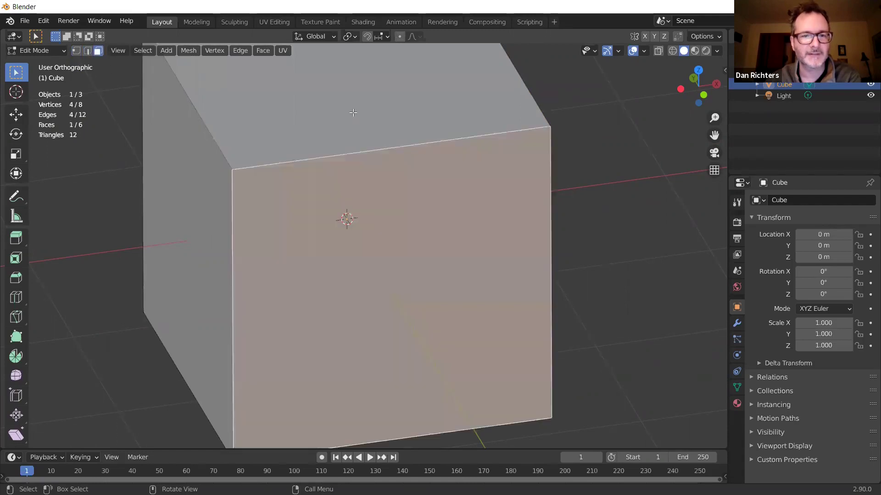
{"action": "left_click", "coordinate": [208, 151]}
{"action": "scroll", "coordinate": [306, 148], "scroll_direction": "down", "scroll_amount": 4}
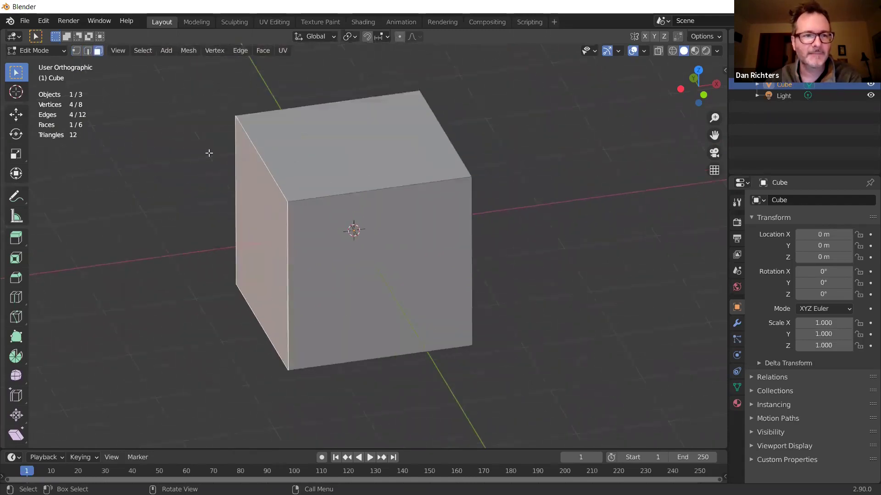
{"action": "middle_click_drag", "start_coordinate": [580, 206], "coordinate": [544, 171]}
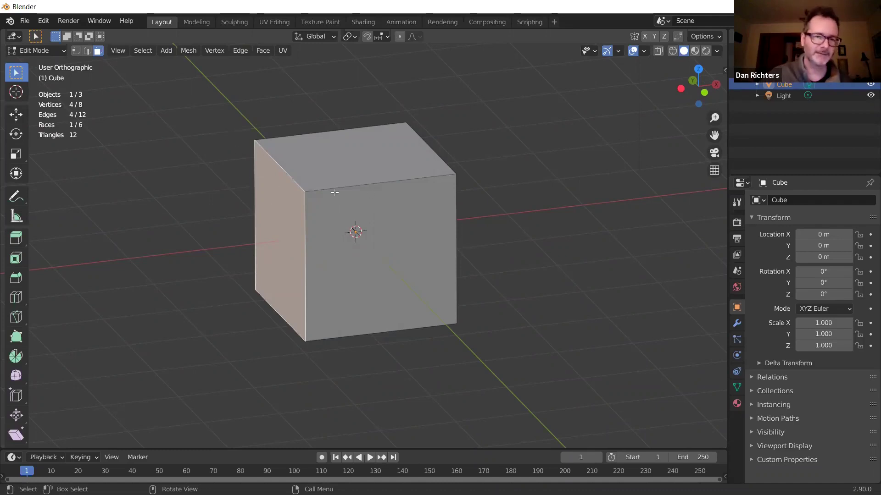
{"action": "left_click", "coordinate": [199, 149]}
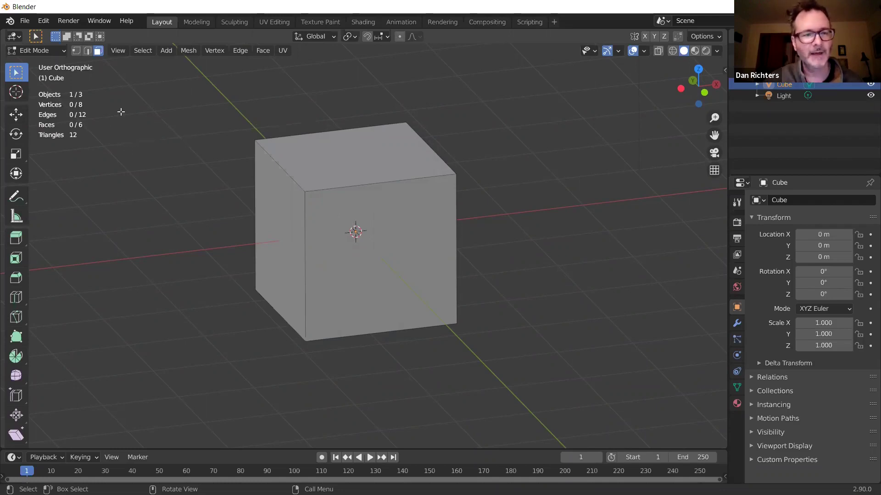
Return the cube to Object Mode, and toggle repeatedly between Edit Mode and Object Mode, finishing in Object Mode.
{"action": "left_click", "coordinate": [61, 50]}
{"action": "left_click", "coordinate": [32, 61]}
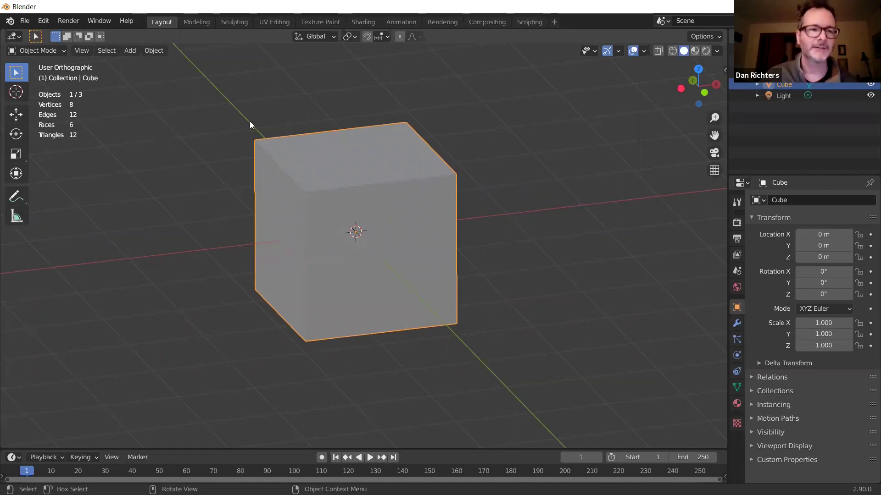
{"action": "key", "text": "Tab"}
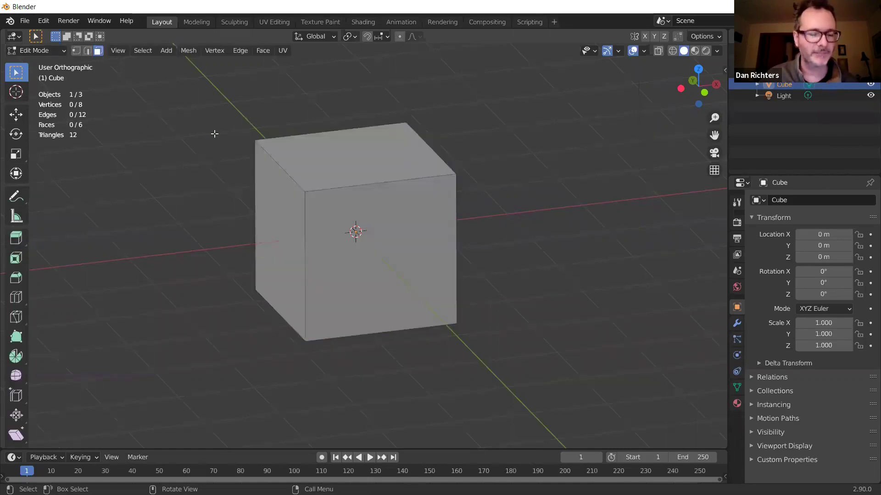
{"action": "key", "text": "Tab"}
{"action": "key", "text": "Tab"}
{"action": "key", "text": "Tab"}
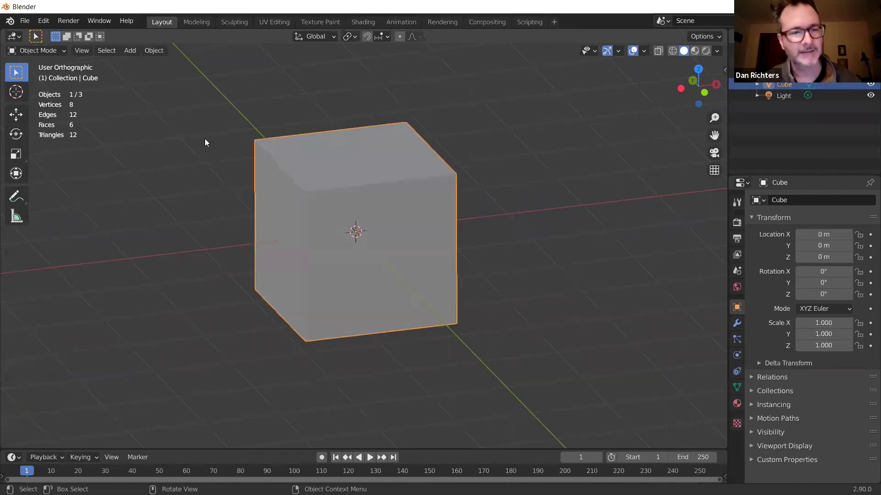
{"action": "key", "text": "Tab"}
{"action": "key", "text": "Tab"}
{"action": "key", "text": "Tab"}
{"action": "key", "text": "Tab"}
{"action": "key", "text": "Tab"}
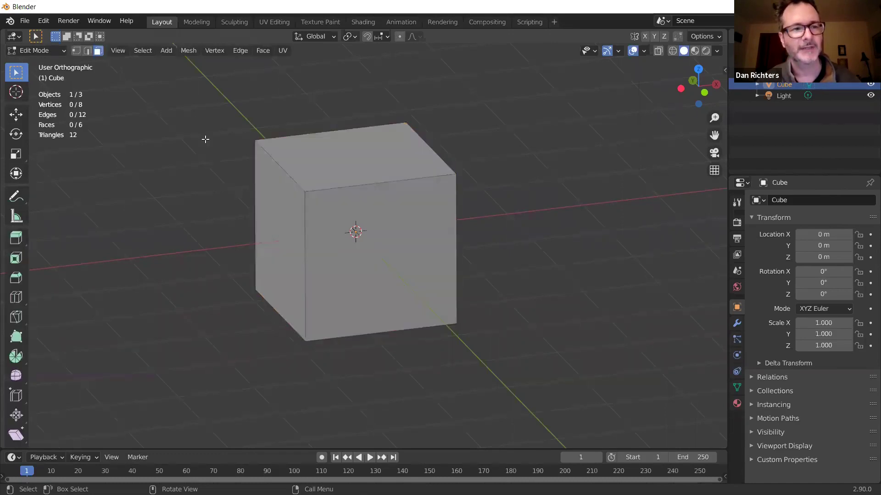
{"action": "key", "text": "Tab"}
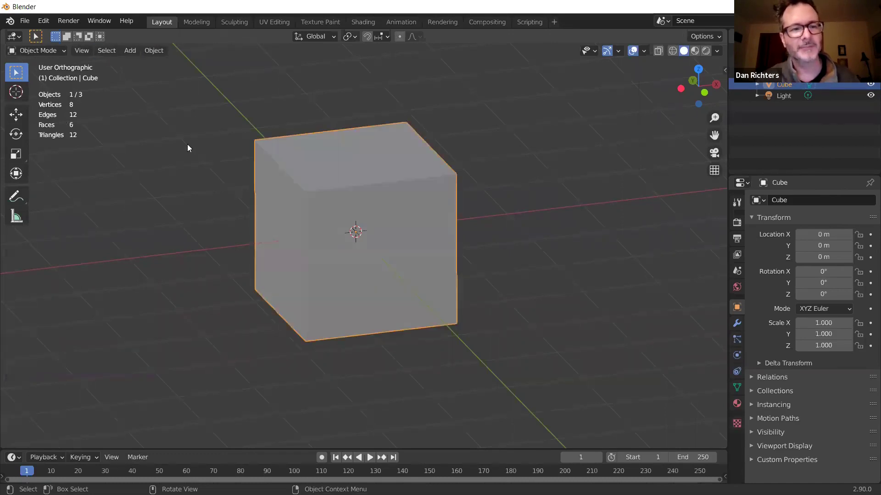
{"action": "left_click", "coordinate": [42, 50]}
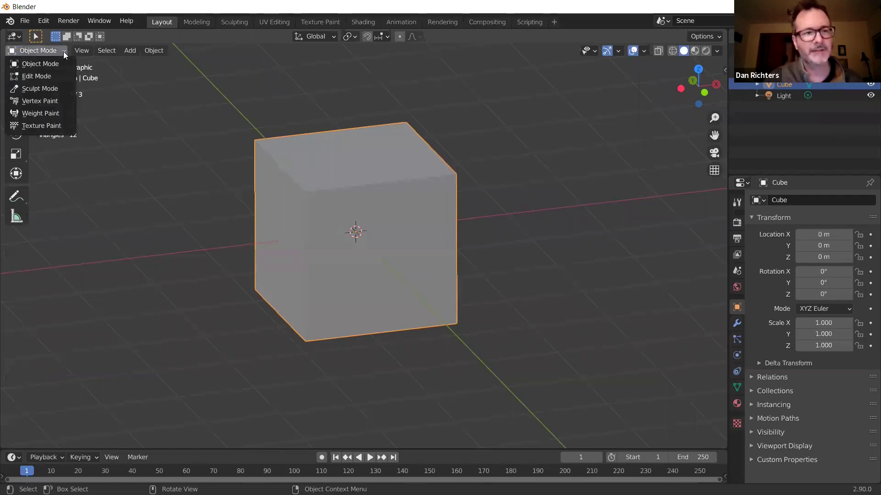
{"action": "left_click", "coordinate": [39, 64]}
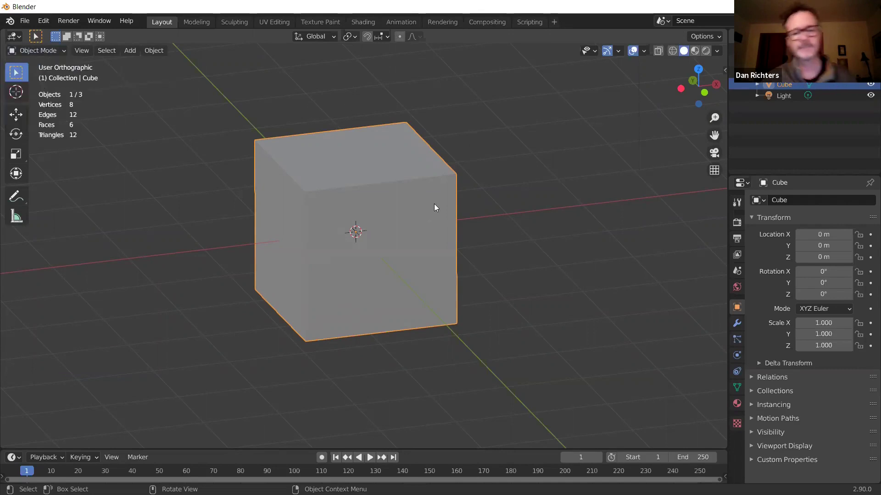
Select the light, the cube and the camera in turn directly in the 3D viewport.
{"action": "middle_click_drag", "start_coordinate": [441, 227], "coordinate": [350, 249]}
{"action": "middle_click_drag", "start_coordinate": [330, 191], "coordinate": [404, 196]}
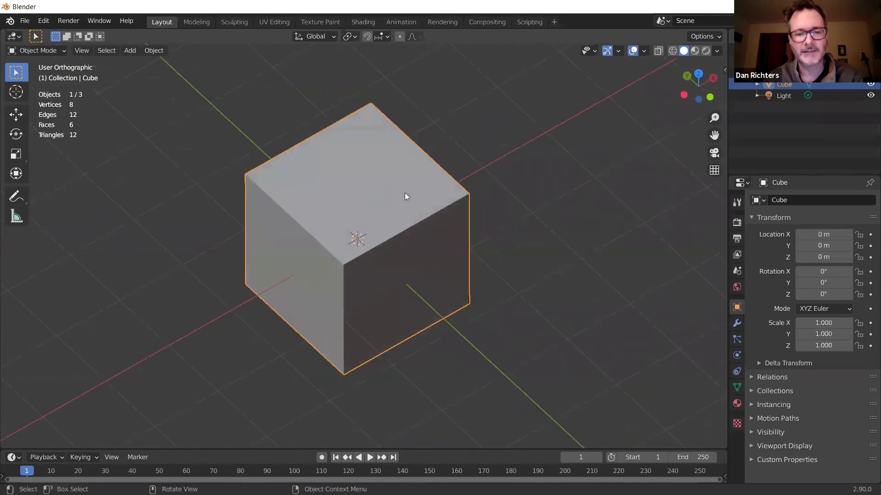
{"action": "middle_click_drag", "start_coordinate": [461, 273], "coordinate": [429, 213]}
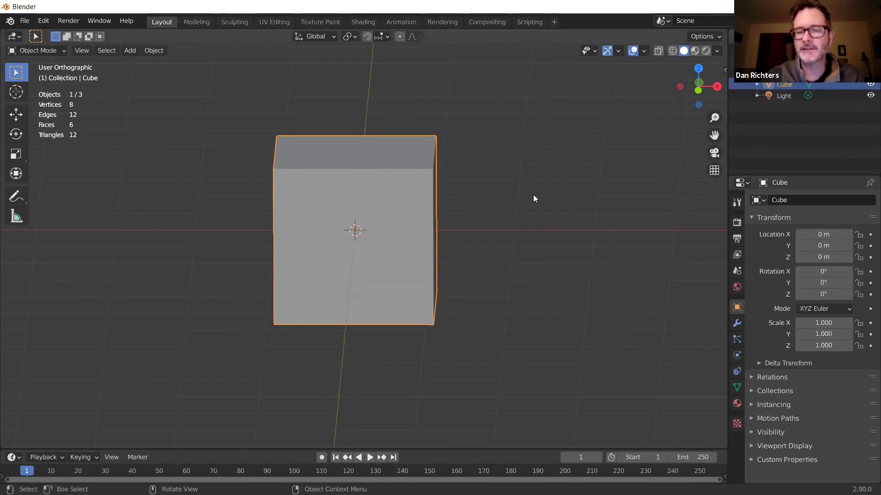
{"action": "scroll", "coordinate": [547, 189], "scroll_direction": "down", "scroll_amount": 3}
{"action": "middle_click_drag", "start_coordinate": [615, 169], "coordinate": [596, 211]}
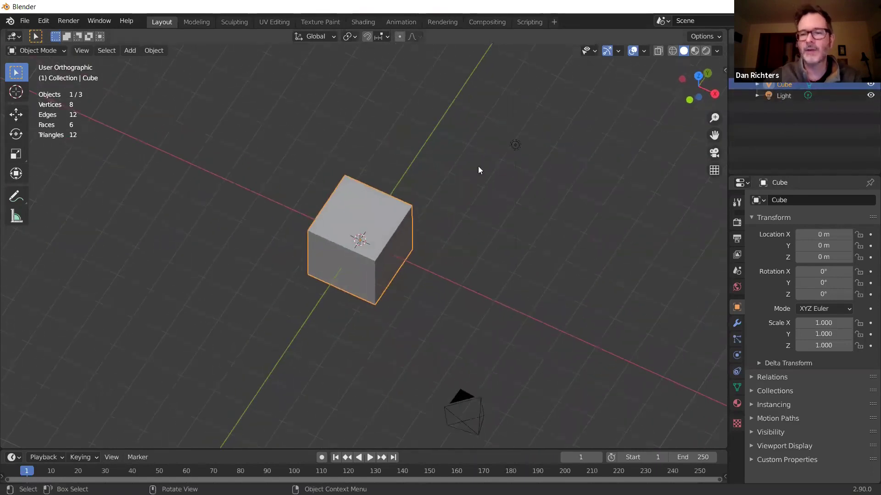
{"action": "left_click", "coordinate": [516, 146]}
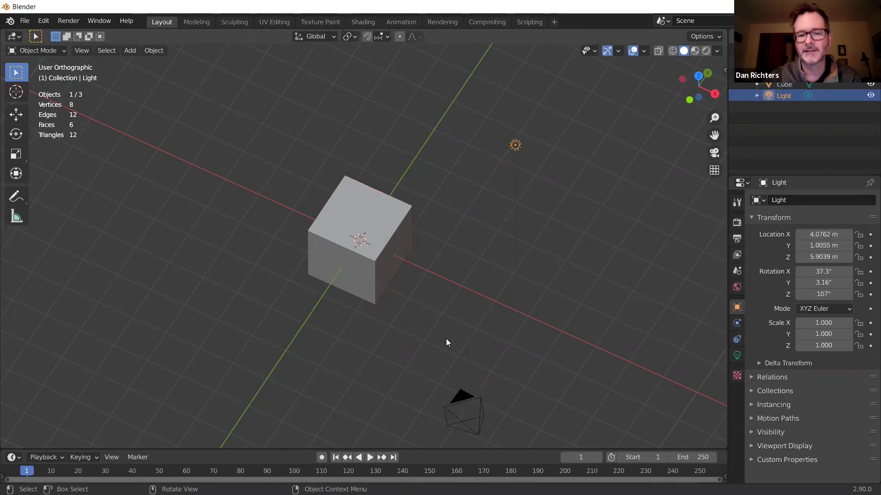
{"action": "left_click", "coordinate": [377, 226]}
{"action": "left_click", "coordinate": [463, 394]}
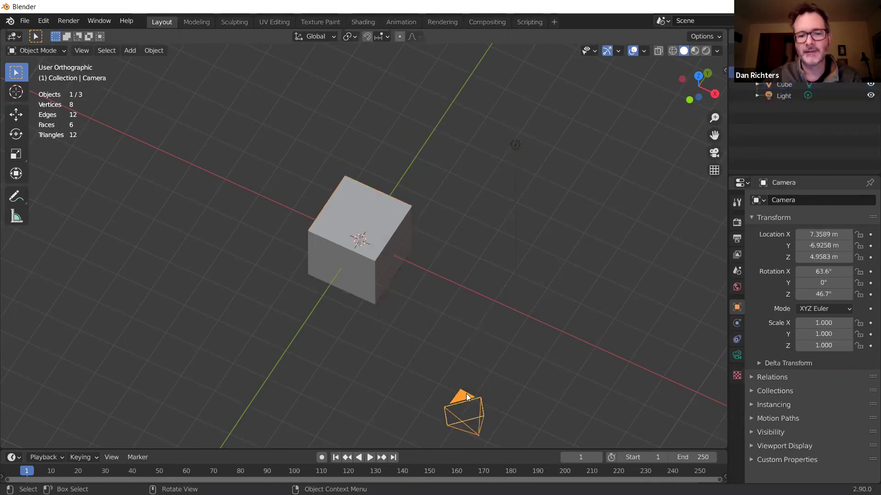
Select the light, the cube and the camera in turn by name in the Outliner, finishing with the cube selected.
{"action": "left_click", "coordinate": [783, 97]}
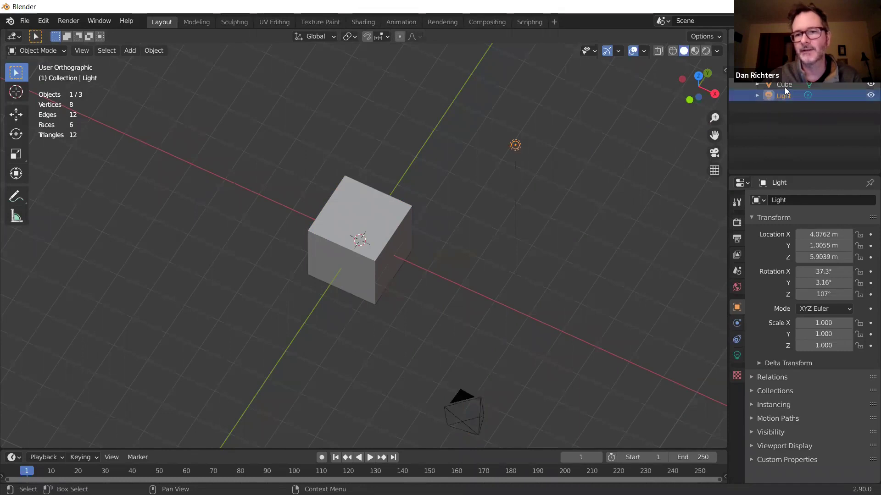
{"action": "left_click", "coordinate": [785, 85]}
{"action": "left_click", "coordinate": [784, 75]}
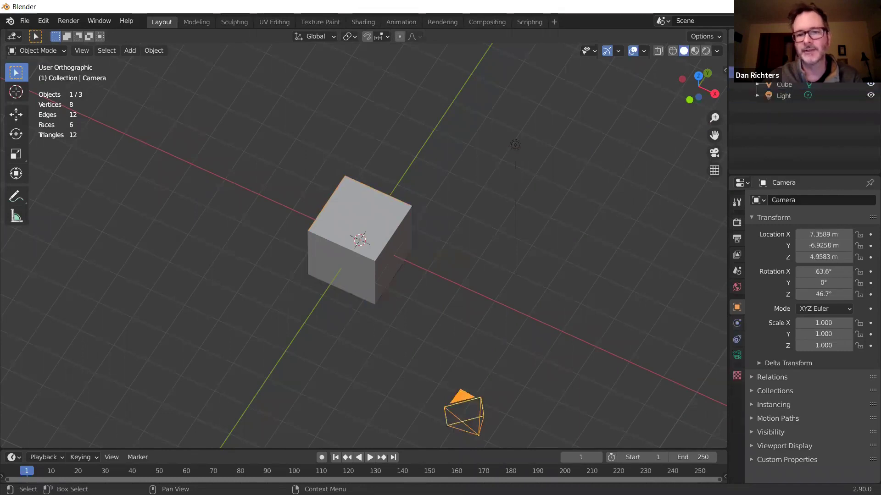
{"action": "left_click", "coordinate": [782, 86]}
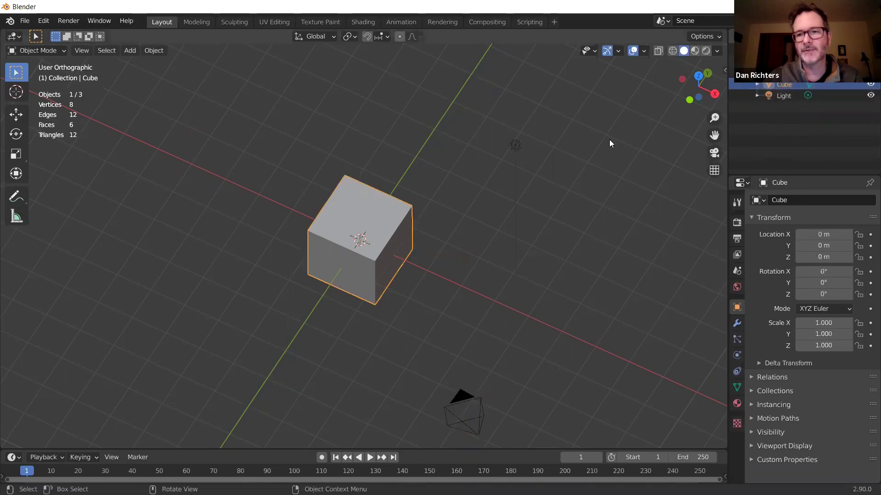
Examine the active tool settings and the scene's render properties.
{"action": "middle_click_drag", "start_coordinate": [411, 274], "coordinate": [466, 240]}
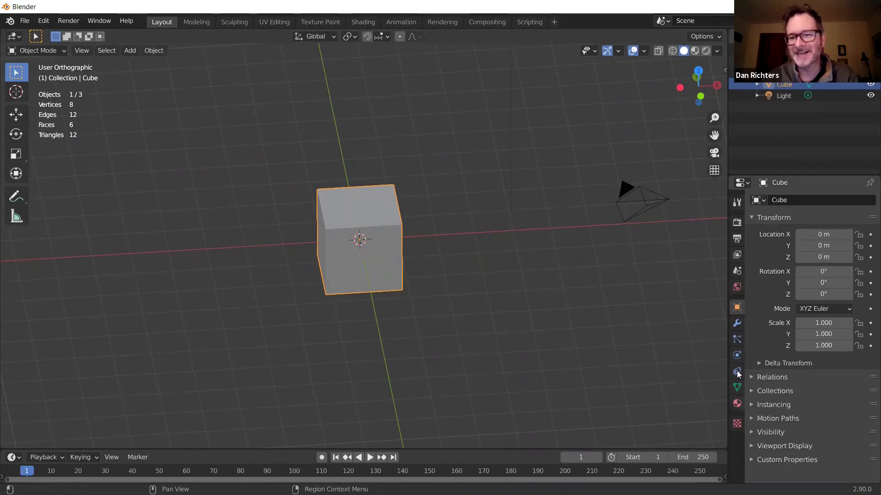
{"action": "left_click", "coordinate": [737, 202]}
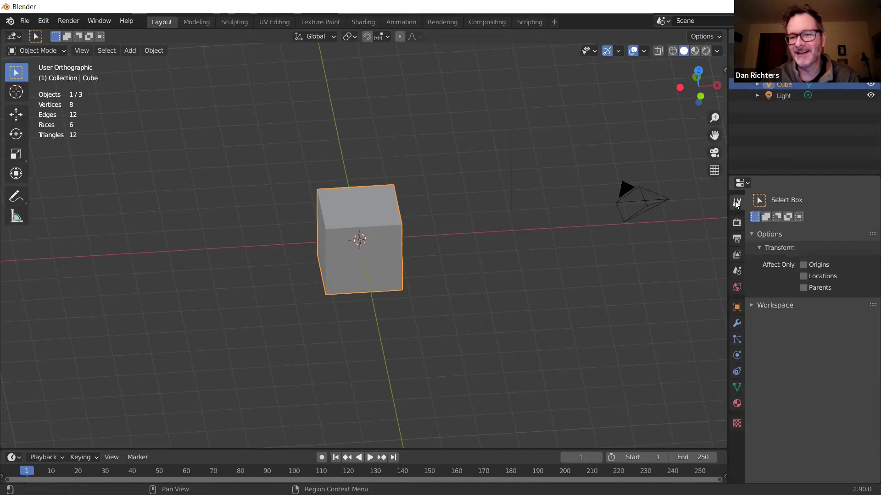
{"action": "left_click", "coordinate": [736, 223]}
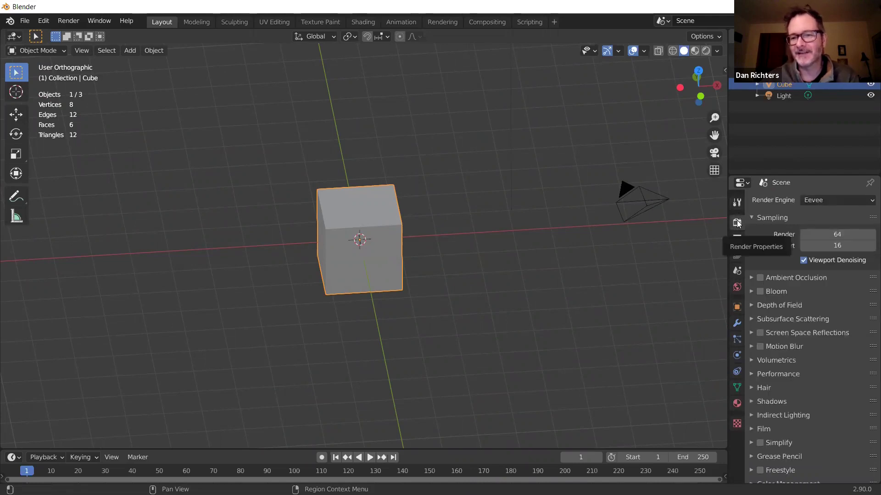
Add a Subdivision Surface modifier to the cube.
{"action": "left_click", "coordinate": [738, 325]}
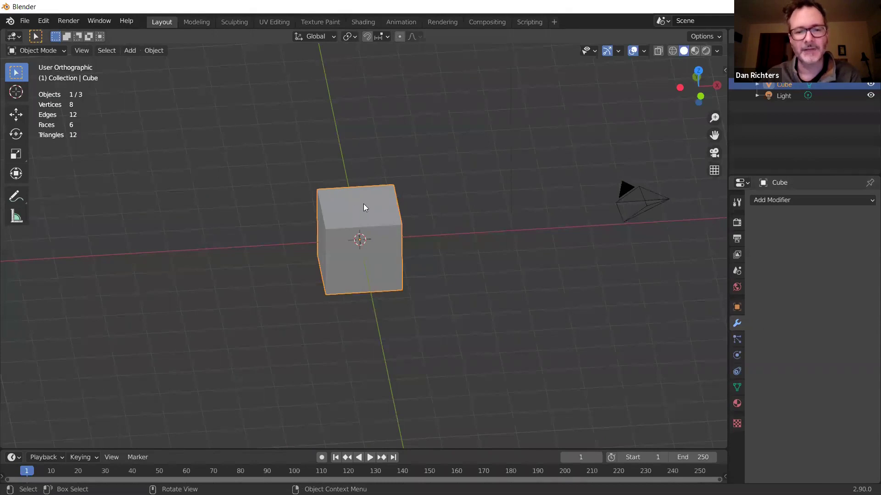
{"action": "middle_click_drag", "start_coordinate": [430, 199], "coordinate": [664, 292]}
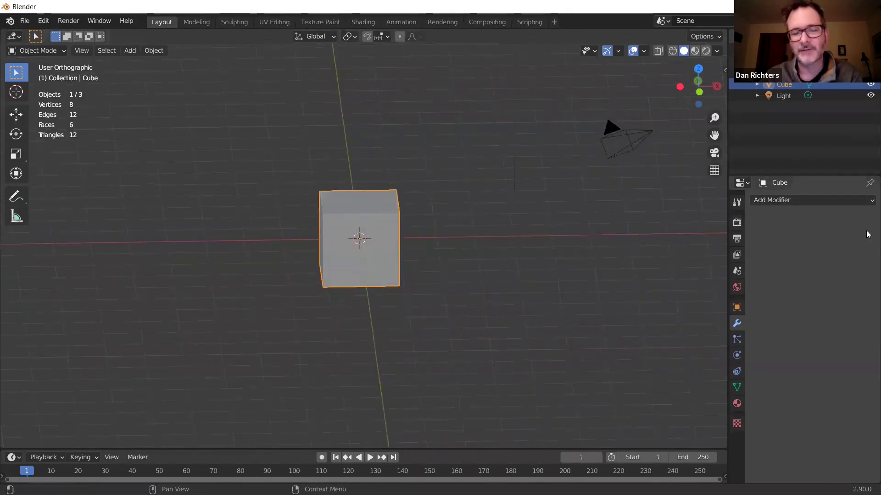
{"action": "left_click", "coordinate": [868, 205]}
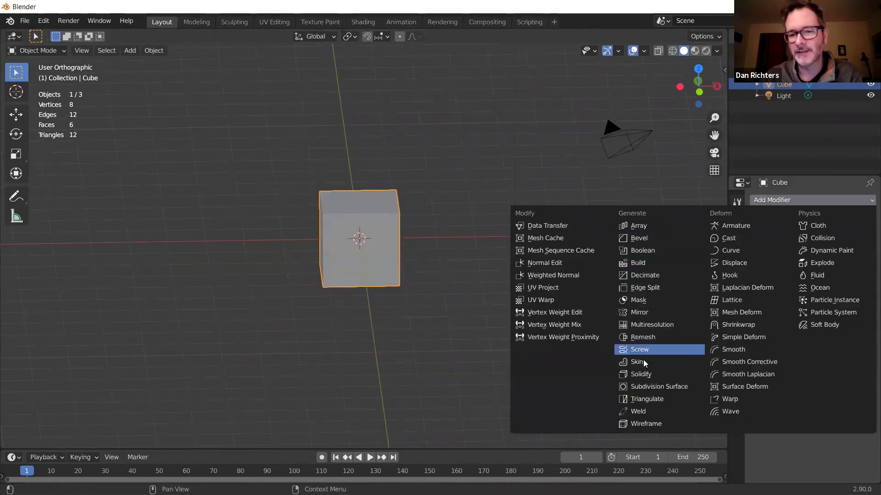
{"action": "left_click", "coordinate": [648, 387]}
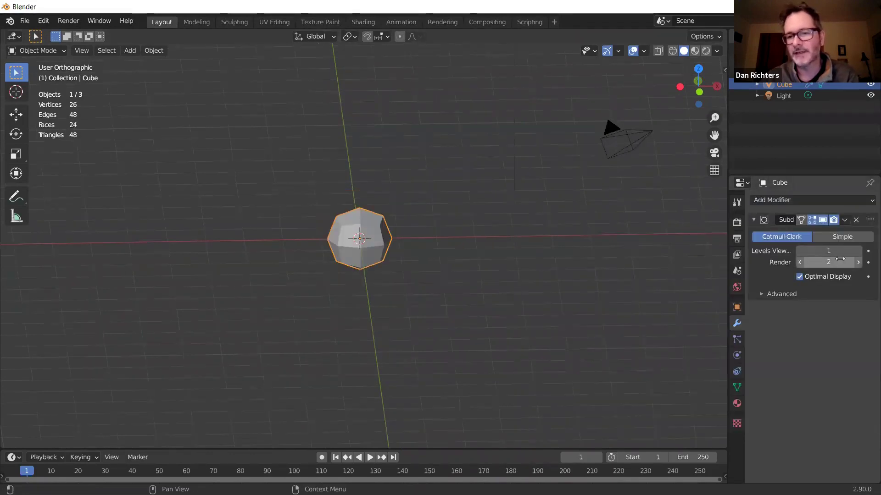
Set the Subdivision Surface modifier's viewport level and render level to 5 each.
{"action": "scroll", "coordinate": [362, 228], "scroll_direction": "up", "scroll_amount": 5}
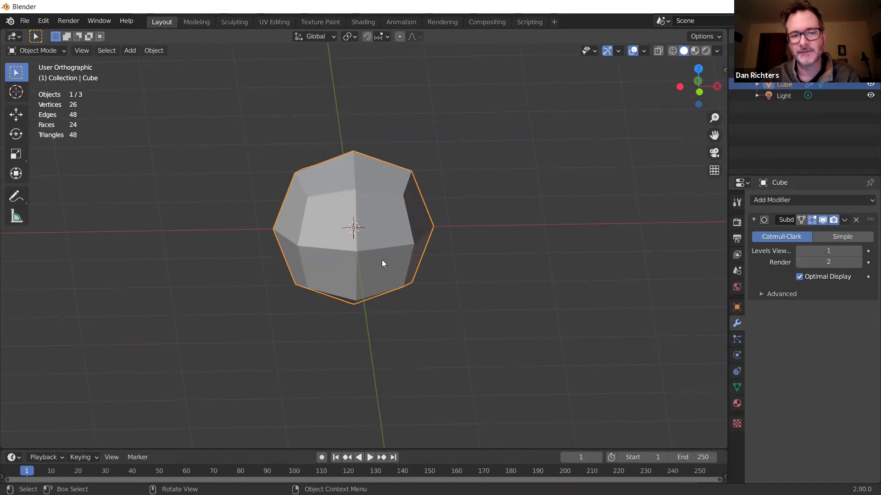
{"action": "middle_click_drag", "start_coordinate": [414, 258], "coordinate": [430, 249]}
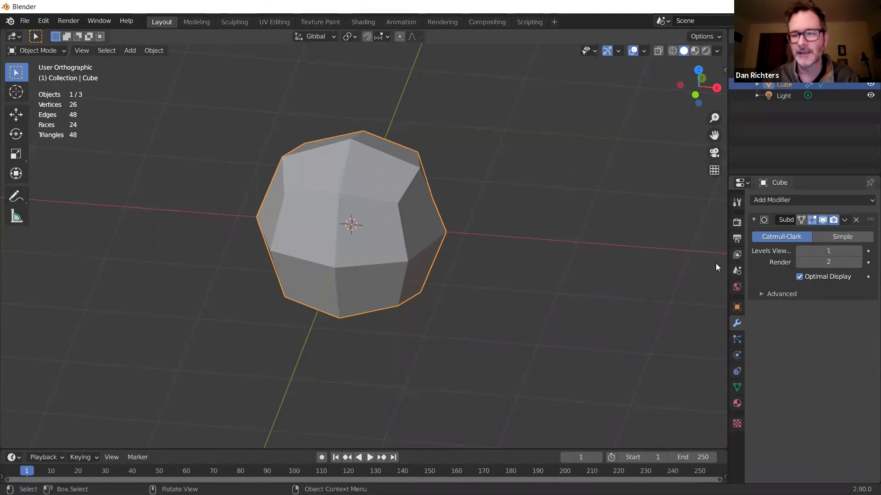
{"action": "left_click", "coordinate": [858, 251]}
{"action": "left_click", "coordinate": [859, 252]}
{"action": "left_click", "coordinate": [859, 252]}
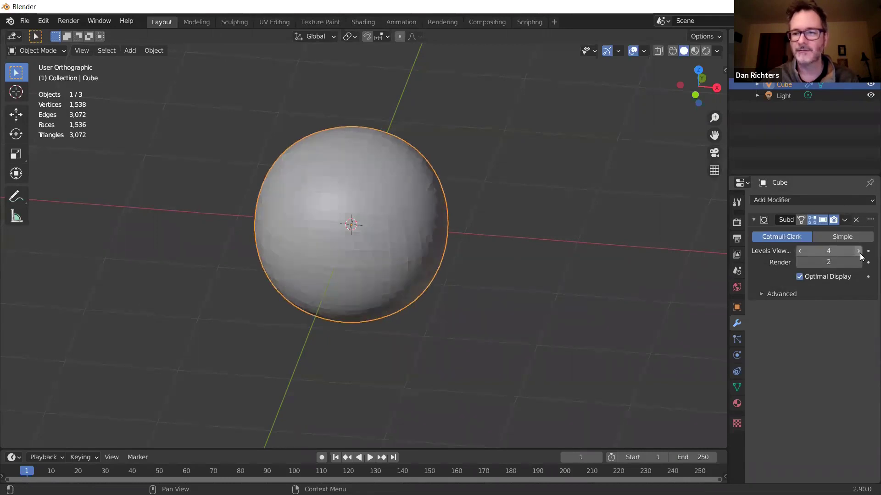
{"action": "left_click", "coordinate": [859, 251]}
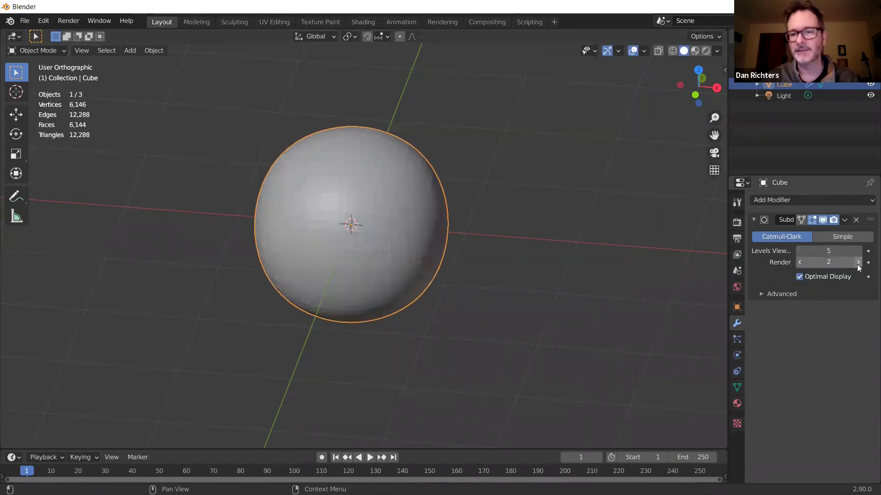
{"action": "left_click", "coordinate": [858, 262]}
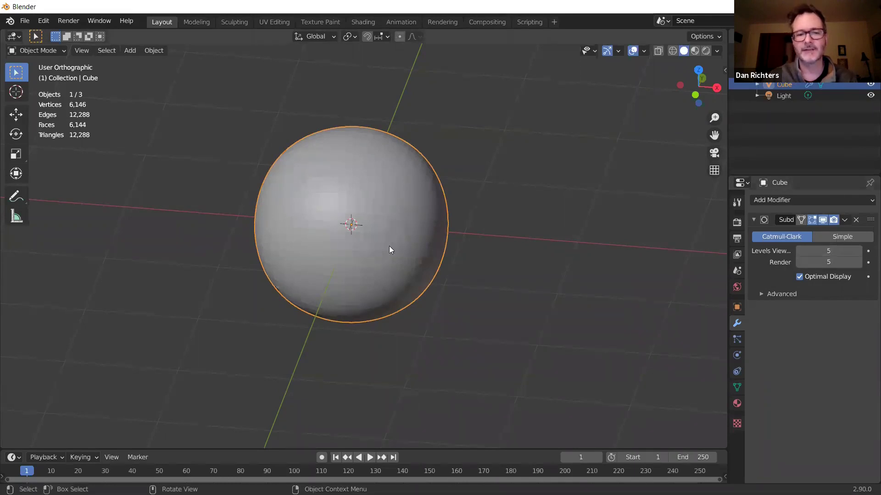
Inspect the smoothed cube up close, and apply its Subdivision Surface modifier.
{"action": "scroll", "coordinate": [389, 245], "scroll_direction": "up", "scroll_amount": 6}
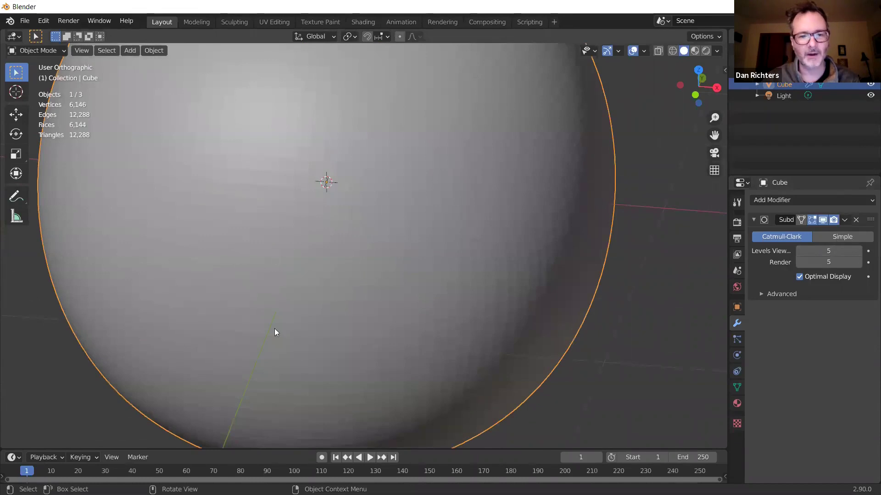
{"action": "scroll", "coordinate": [443, 226], "scroll_direction": "down", "scroll_amount": 4}
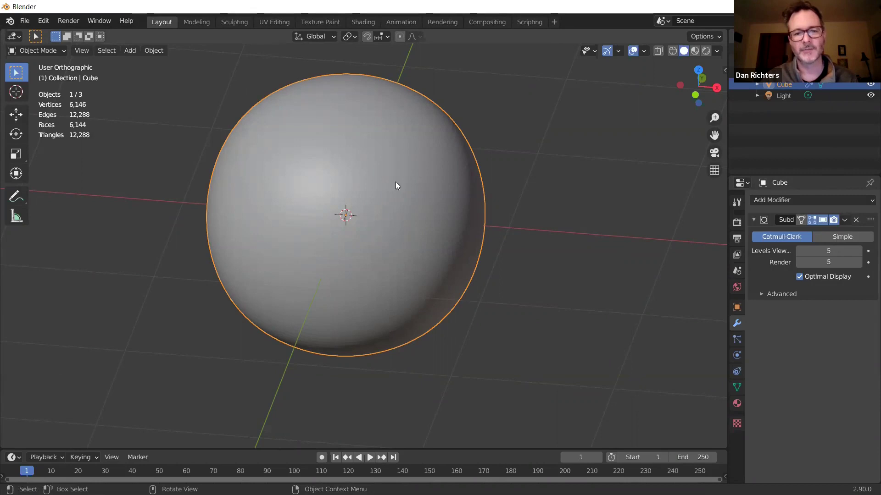
{"action": "middle_click_drag", "start_coordinate": [360, 235], "coordinate": [382, 231]}
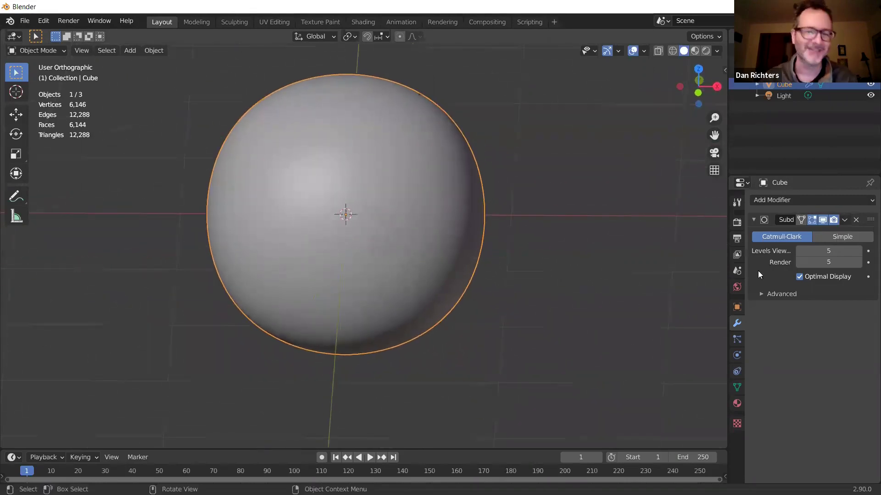
{"action": "left_click", "coordinate": [845, 221]}
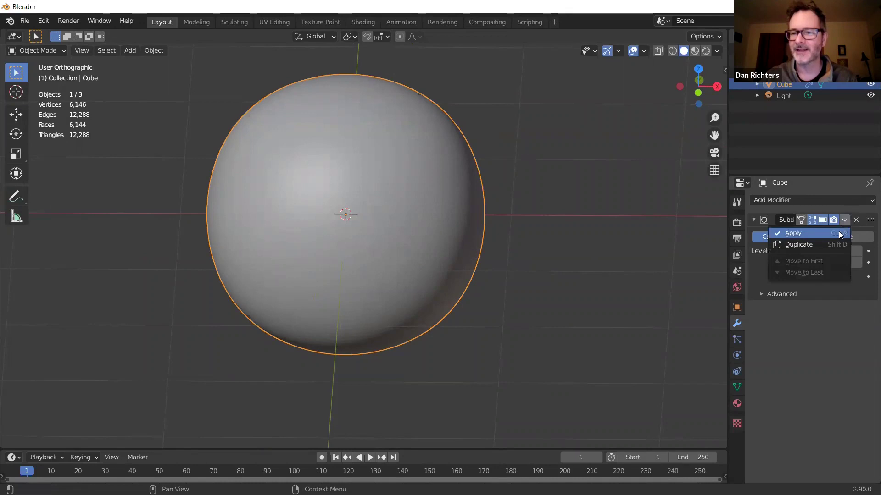
{"action": "left_click", "coordinate": [838, 231]}
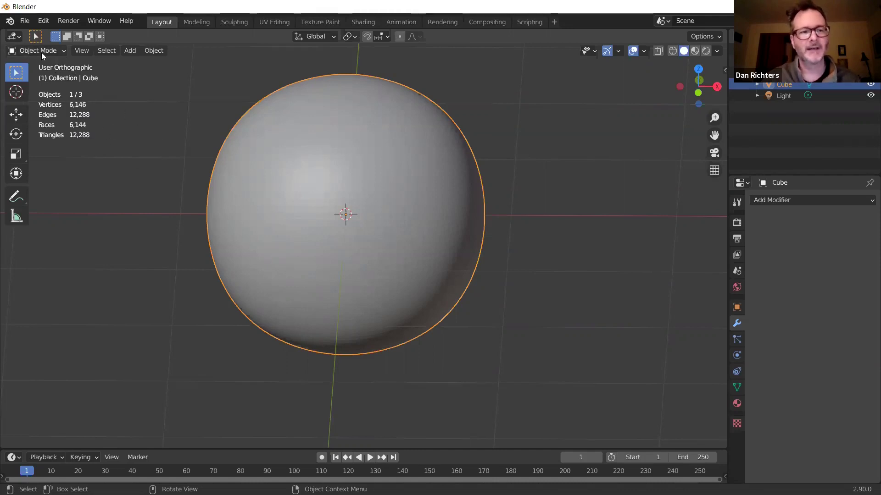
Switch the subdivided cube to Sculpt Mode and view it from a slightly different angle.
{"action": "left_click", "coordinate": [63, 52]}
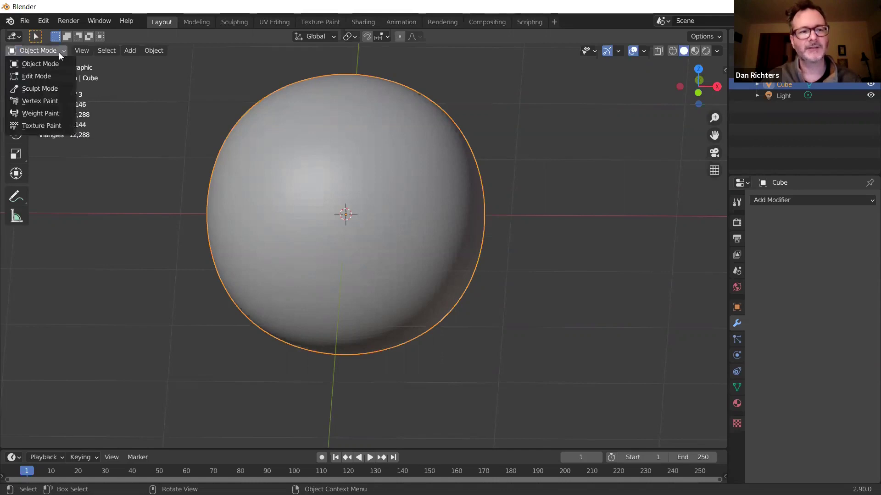
{"action": "left_click", "coordinate": [57, 90]}
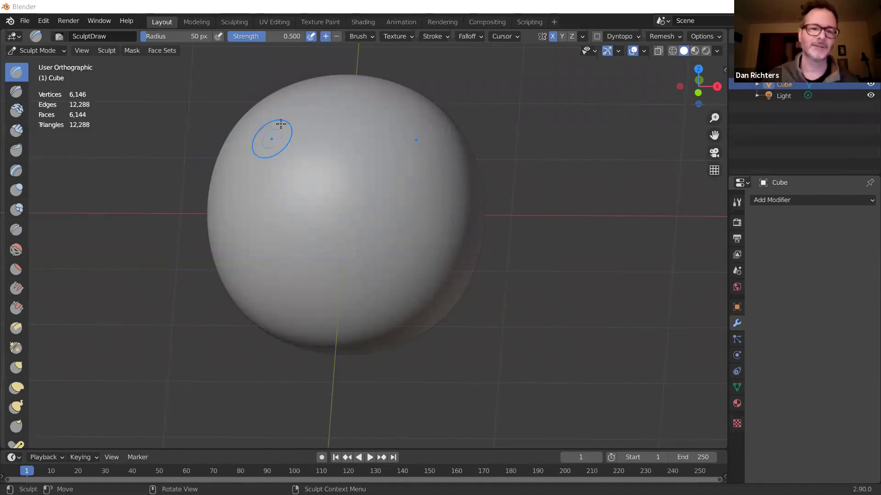
{"action": "mouse_move", "coordinate": [296, 120]}
{"action": "middle_mouse_down"}
{"action": "mouse_move", "coordinate": [340, 144]}
{"action": "mouse_move", "coordinate": [289, 130]}
{"action": "mouse_move", "coordinate": [303, 110]}
{"action": "middle_mouse_up"}
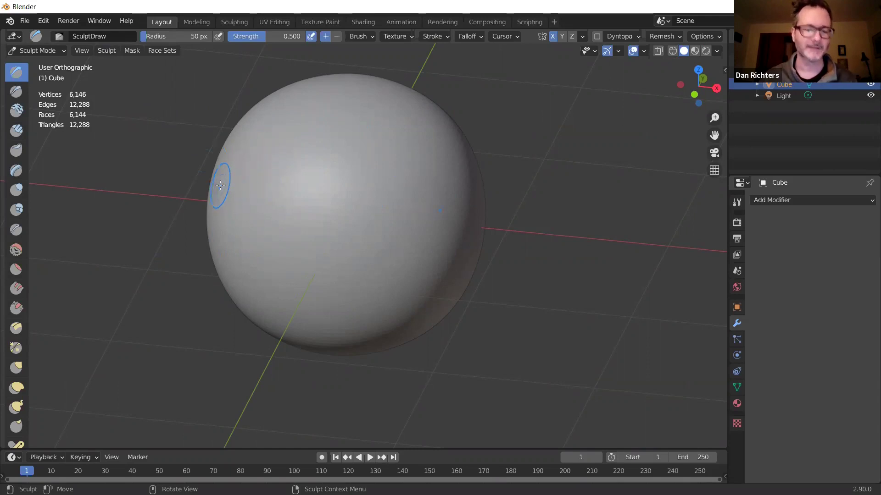
Examine the rounded mesh's shape from several angles and distances, finishing in the front orthographic view.
{"action": "middle_click_drag", "start_coordinate": [220, 182], "coordinate": [279, 205], "text": "shift"}
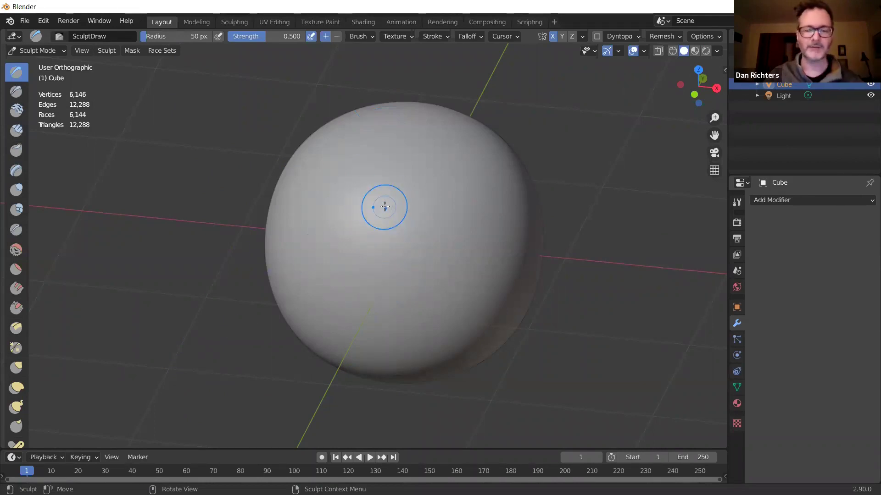
{"action": "middle_click_drag", "start_coordinate": [494, 227], "coordinate": [448, 264]}
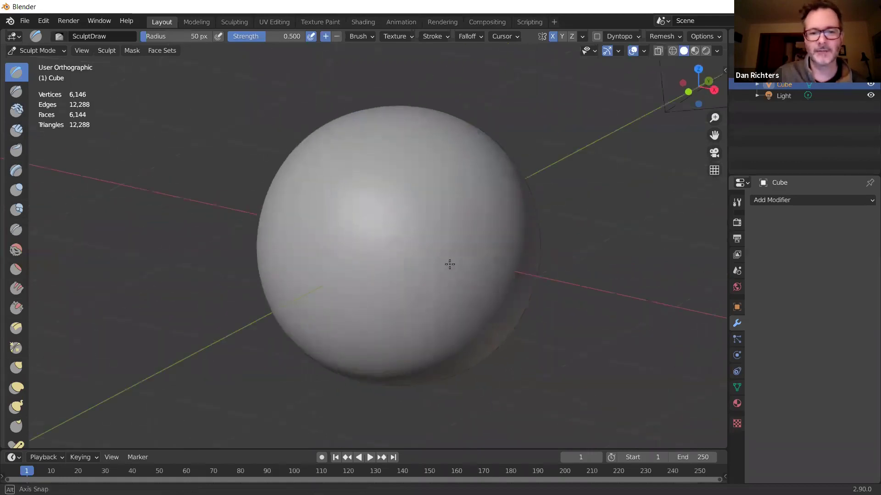
{"action": "scroll", "coordinate": [466, 211], "scroll_direction": "down", "scroll_amount": 3}
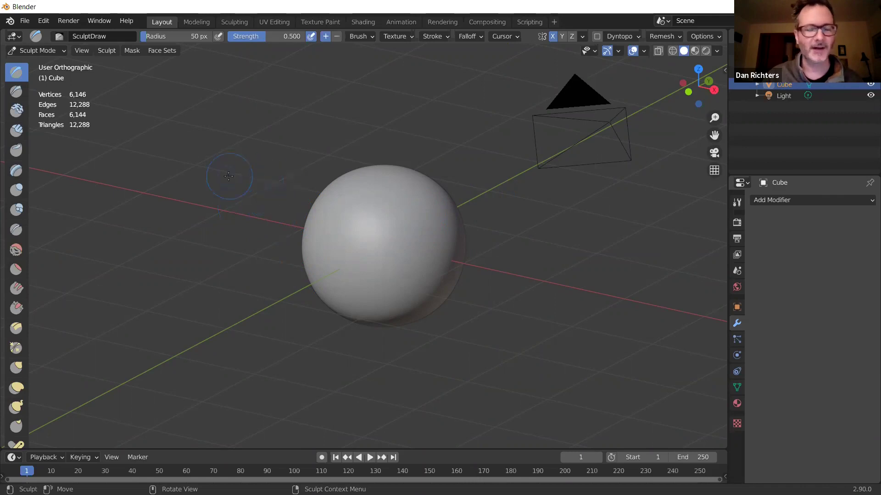
{"action": "middle_click_drag", "start_coordinate": [250, 198], "coordinate": [287, 191]}
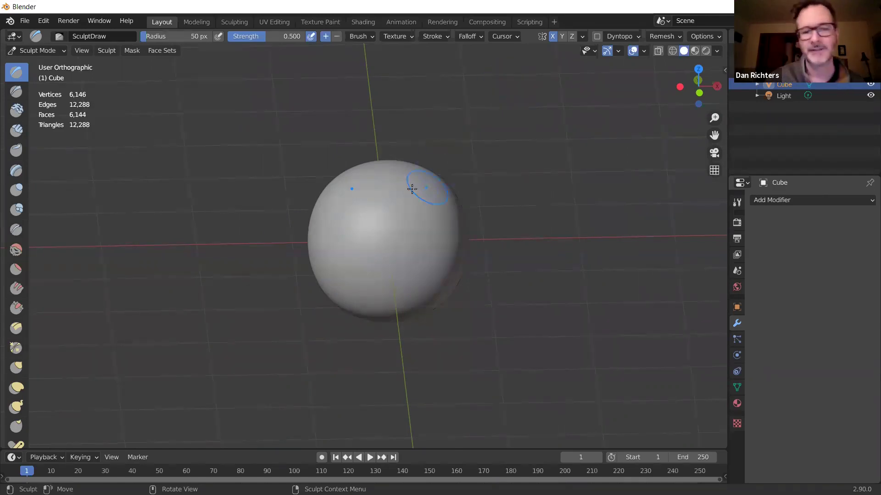
{"action": "middle_click_drag", "start_coordinate": [210, 187], "coordinate": [194, 156]}
{"action": "scroll", "coordinate": [202, 154], "scroll_direction": "down", "scroll_amount": 1}
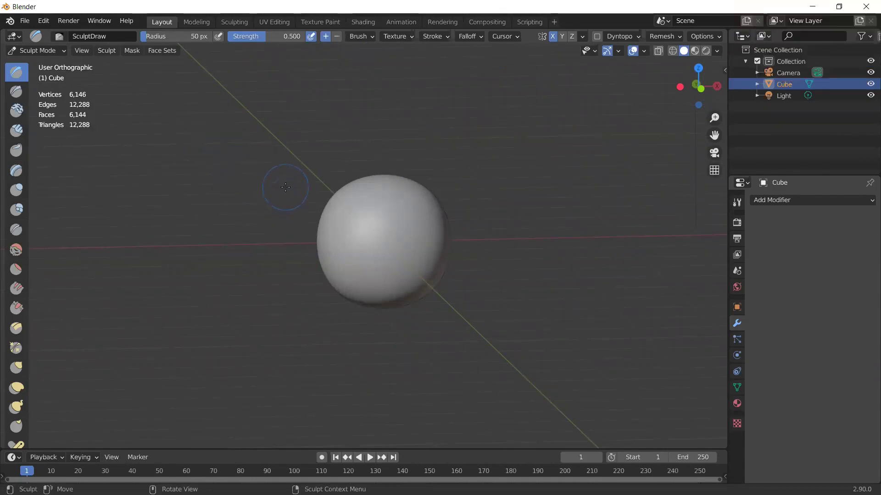
{"action": "mouse_move", "coordinate": [358, 223]}
{"action": "middle_mouse_down"}
{"action": "mouse_move", "coordinate": [330, 198]}
{"action": "mouse_move", "coordinate": [346, 215]}
{"action": "mouse_move", "coordinate": [338, 232]}
{"action": "middle_mouse_up"}
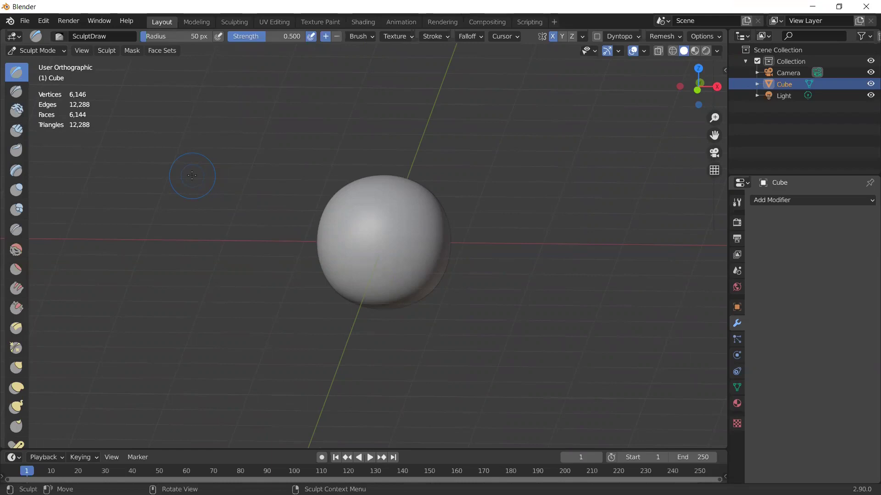
{"action": "scroll", "coordinate": [292, 165], "scroll_direction": "up", "scroll_amount": 3}
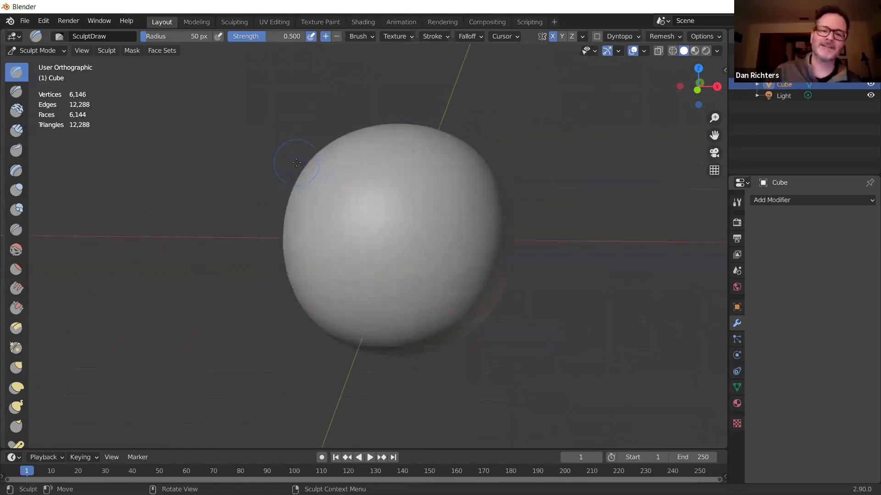
{"action": "scroll", "coordinate": [294, 155], "scroll_direction": "up", "scroll_amount": 1}
{"action": "scroll", "coordinate": [282, 147], "scroll_direction": "up", "scroll_amount": 2}
{"action": "scroll", "coordinate": [281, 147], "scroll_direction": "down", "scroll_amount": 2}
{"action": "middle_click_drag", "start_coordinate": [254, 140], "coordinate": [238, 144]}
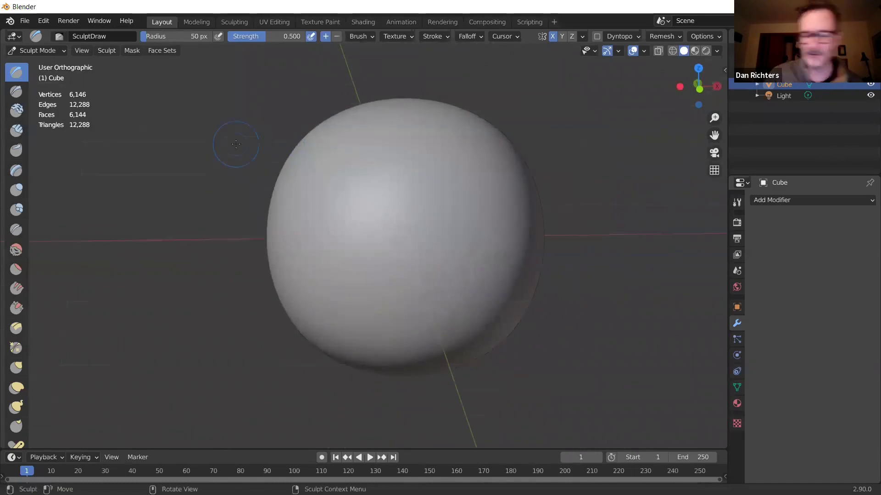
{"action": "key", "text": "KP_1"}
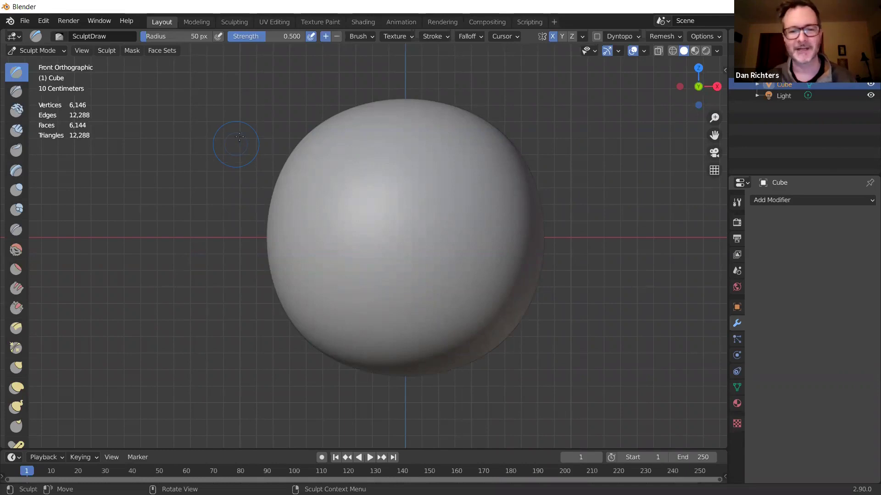
Inspect the mesh's surface facets up close and look around the shape to its other sides in perspective.
{"action": "scroll", "coordinate": [413, 187], "scroll_direction": "down", "scroll_amount": 1}
{"action": "middle_click_drag", "start_coordinate": [502, 211], "coordinate": [569, 260]}
{"action": "scroll", "coordinate": [566, 261], "scroll_direction": "down", "scroll_amount": 3}
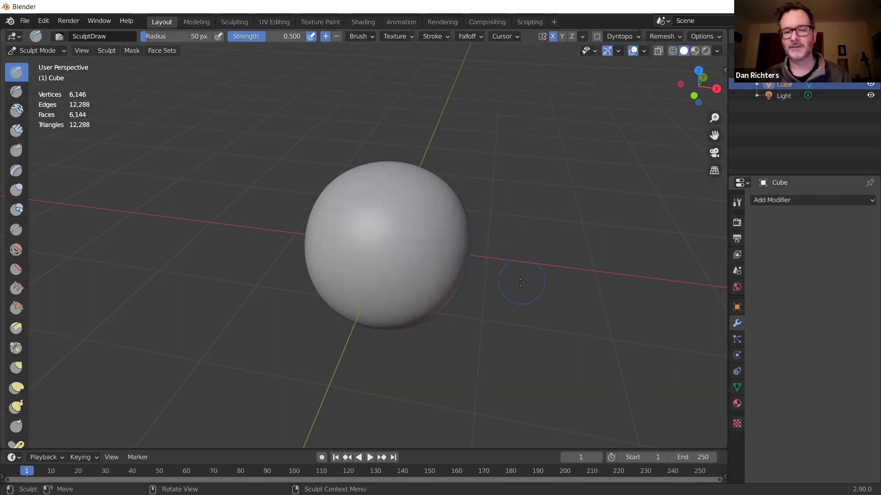
{"action": "middle_click_drag", "start_coordinate": [518, 294], "coordinate": [515, 282]}
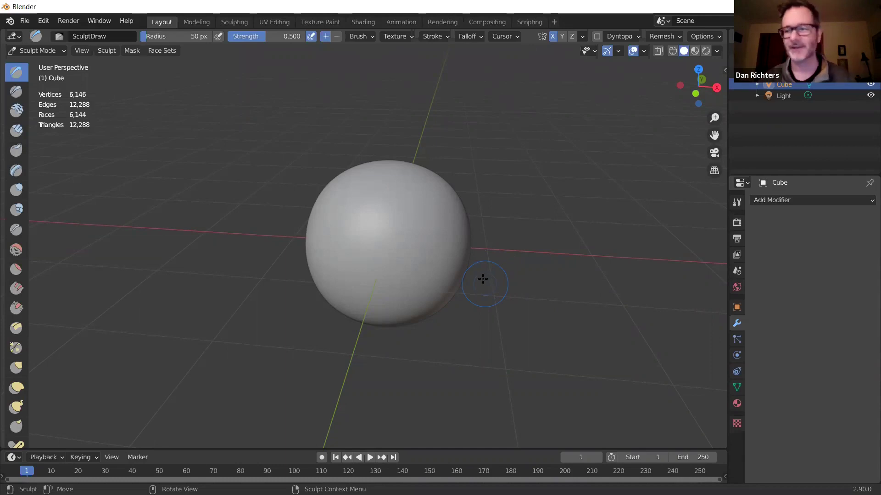
{"action": "mouse_move", "coordinate": [480, 277]}
{"action": "middle_mouse_down"}
{"action": "mouse_move", "coordinate": [468, 259]}
{"action": "mouse_move", "coordinate": [487, 289]}
{"action": "mouse_move", "coordinate": [444, 277]}
{"action": "middle_mouse_up"}
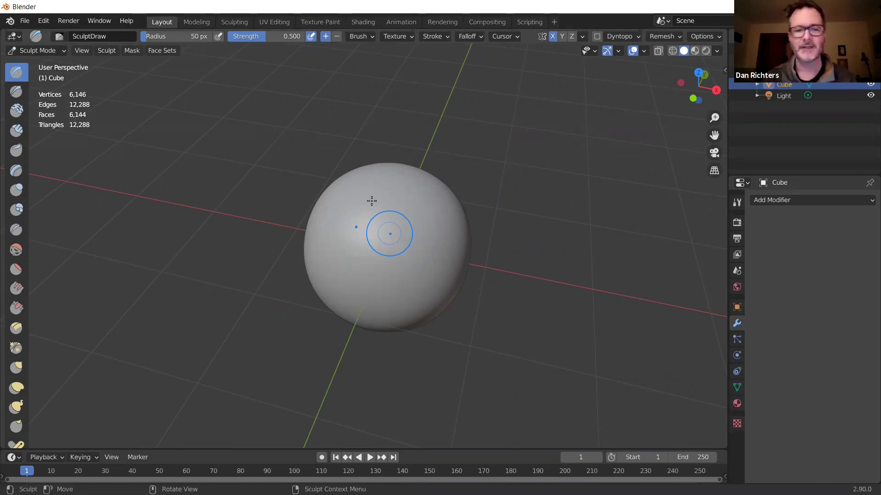
{"action": "scroll", "coordinate": [373, 211], "scroll_direction": "up", "scroll_amount": 4}
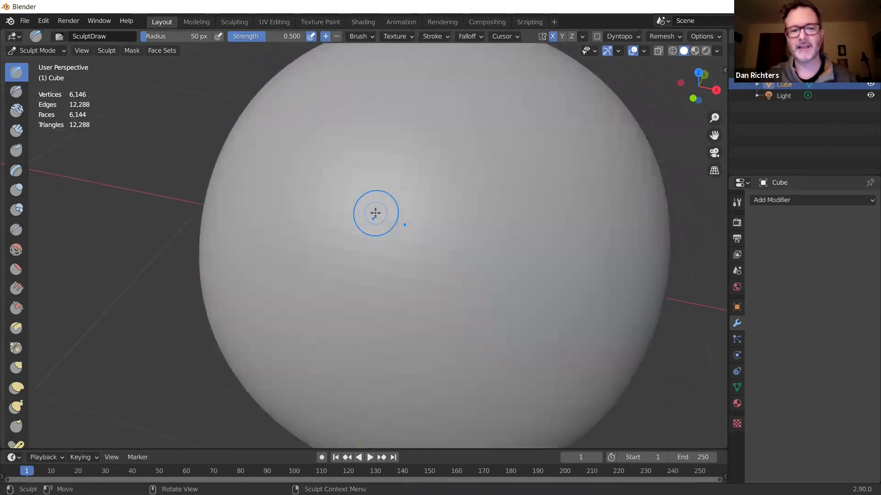
{"action": "scroll", "coordinate": [374, 212], "scroll_direction": "up", "scroll_amount": 2}
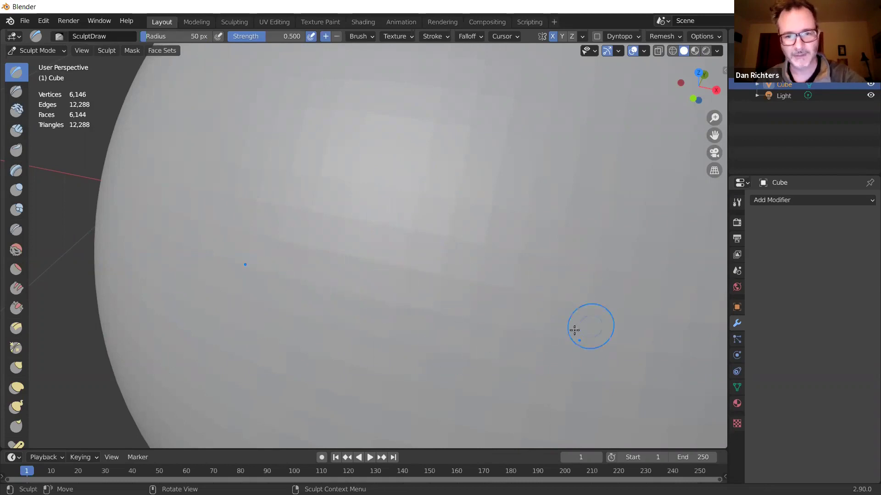
{"action": "scroll", "coordinate": [574, 330], "scroll_direction": "down", "scroll_amount": 5}
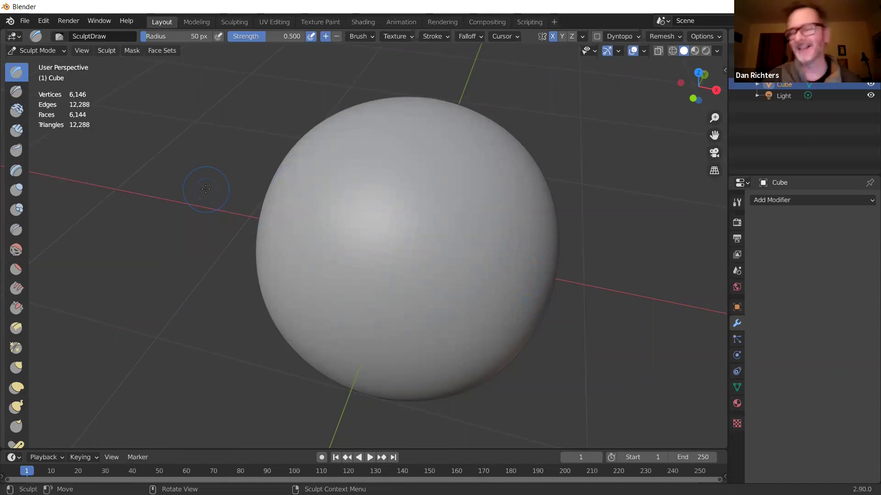
{"action": "mouse_move", "coordinate": [220, 191]}
{"action": "middle_mouse_down"}
{"action": "mouse_move", "coordinate": [259, 192]}
{"action": "mouse_move", "coordinate": [203, 191]}
{"action": "middle_mouse_up"}
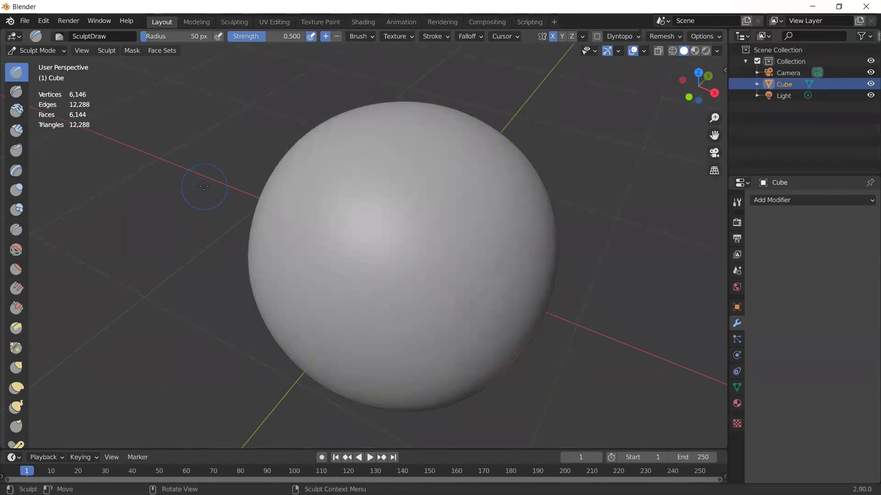
{"action": "mouse_move", "coordinate": [353, 188]}
{"action": "middle_mouse_down"}
{"action": "mouse_move", "coordinate": [384, 188]}
{"action": "mouse_move", "coordinate": [378, 193]}
{"action": "middle_mouse_up"}
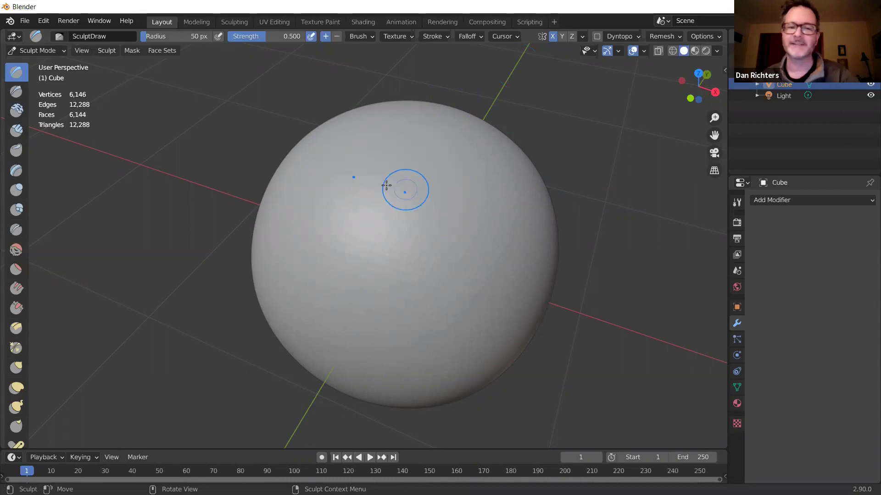
{"action": "middle_click_drag", "start_coordinate": [401, 287], "coordinate": [450, 263]}
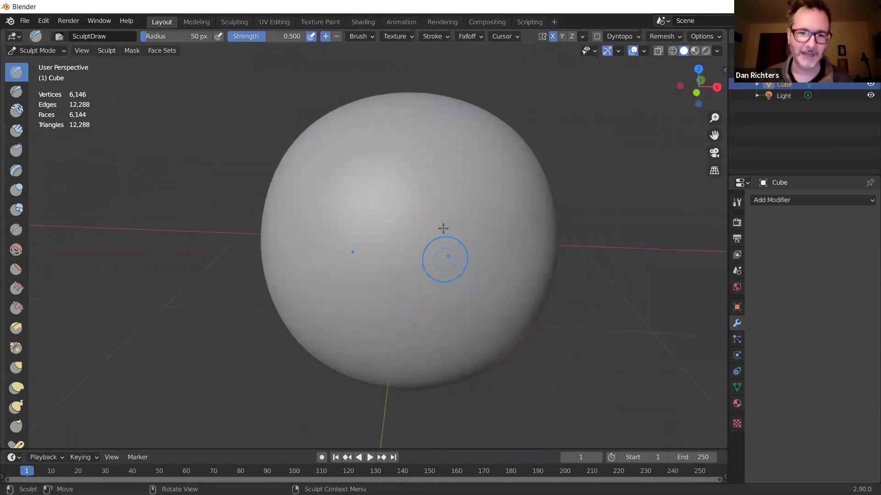
{"action": "scroll", "coordinate": [445, 218], "scroll_direction": "up", "scroll_amount": 2}
{"action": "mouse_move", "coordinate": [453, 183]}
{"action": "middle_mouse_down"}
{"action": "mouse_move", "coordinate": [525, 191]}
{"action": "mouse_move", "coordinate": [513, 197]}
{"action": "middle_mouse_up"}
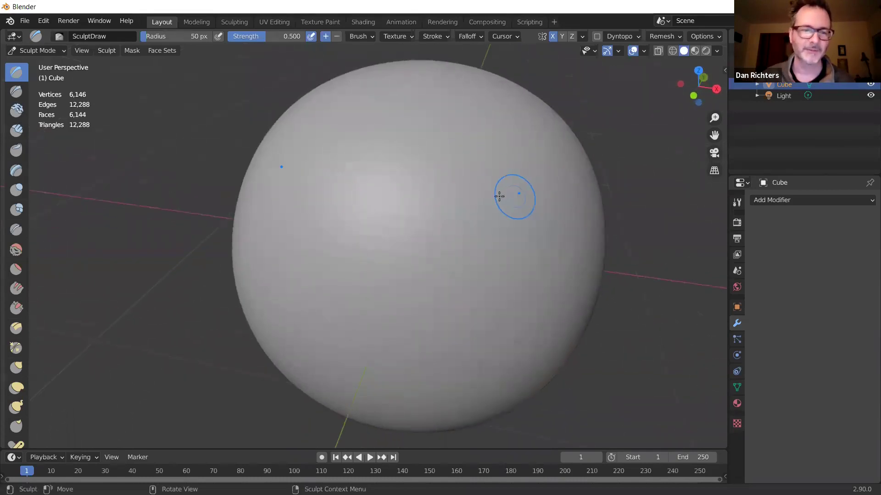
{"action": "scroll", "coordinate": [425, 191], "scroll_direction": "down", "scroll_amount": 2}
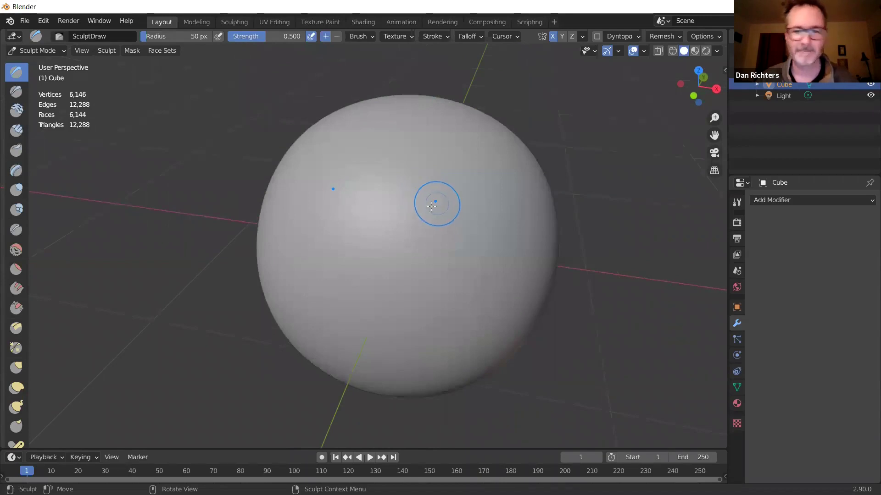
{"action": "mouse_move", "coordinate": [309, 219]}
{"action": "middle_mouse_down"}
{"action": "mouse_move", "coordinate": [345, 218]}
{"action": "mouse_move", "coordinate": [360, 188]}
{"action": "mouse_move", "coordinate": [380, 229]}
{"action": "mouse_move", "coordinate": [297, 256]}
{"action": "mouse_move", "coordinate": [422, 154]}
{"action": "mouse_move", "coordinate": [323, 222]}
{"action": "mouse_move", "coordinate": [309, 189]}
{"action": "mouse_move", "coordinate": [350, 225]}
{"action": "mouse_move", "coordinate": [311, 256]}
{"action": "mouse_move", "coordinate": [285, 250]}
{"action": "mouse_move", "coordinate": [368, 181]}
{"action": "mouse_move", "coordinate": [448, 235]}
{"action": "mouse_move", "coordinate": [472, 266]}
{"action": "mouse_move", "coordinate": [515, 246]}
{"action": "mouse_move", "coordinate": [440, 169]}
{"action": "mouse_move", "coordinate": [384, 180]}
{"action": "mouse_move", "coordinate": [373, 205]}
{"action": "mouse_move", "coordinate": [344, 212]}
{"action": "middle_mouse_up"}
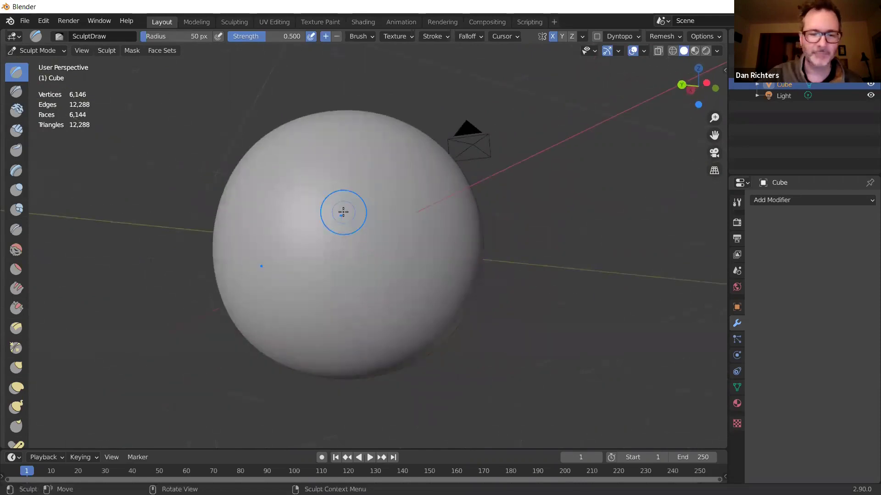
Face the mesh from the front and enable Dyntopo, accepting that vertex colors, UVs and other custom data are not preserved.
{"action": "key", "text": "KP_1"}
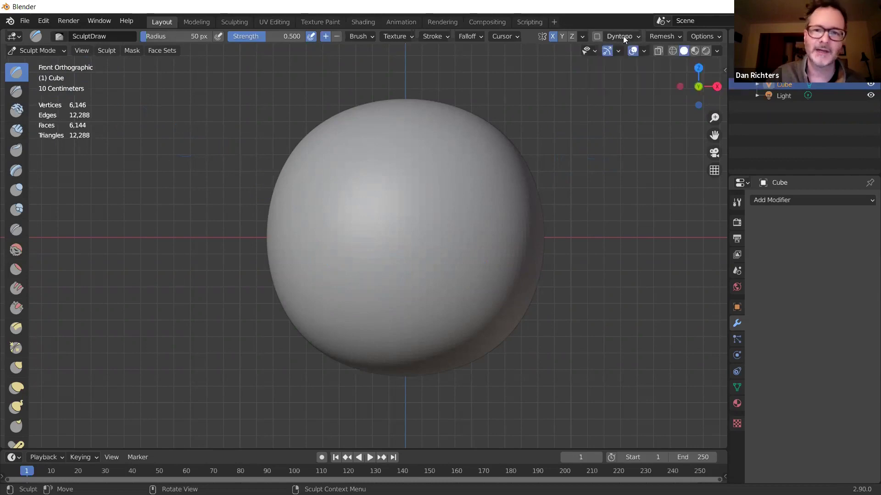
{"action": "left_click", "coordinate": [596, 37]}
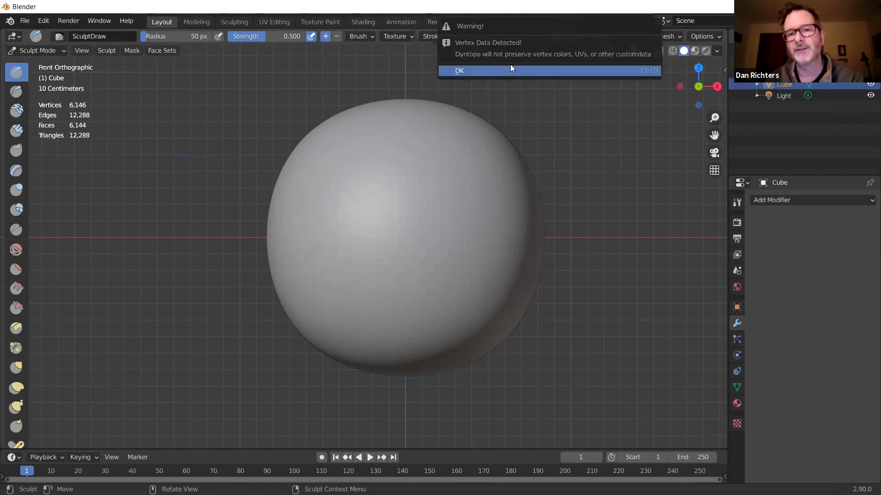
{"action": "left_click", "coordinate": [489, 72]}
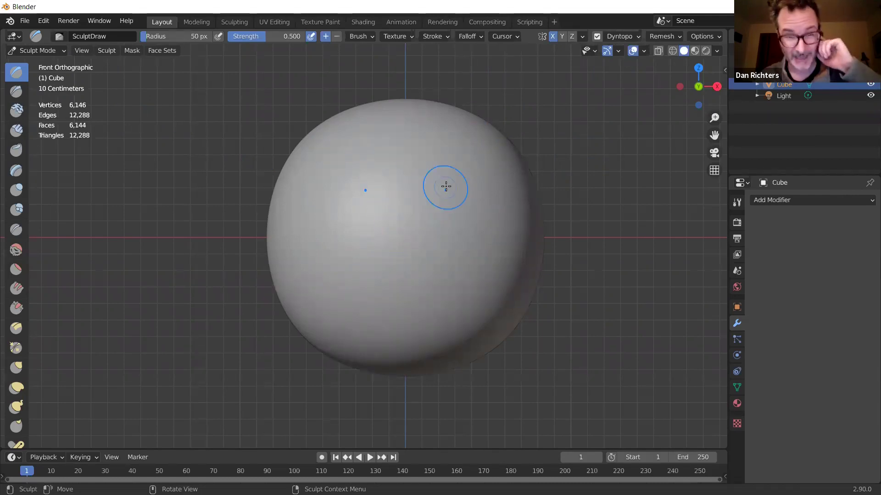
Display the mesh in wireframe shading and examine its topology up close and from an angle.
{"action": "scroll", "coordinate": [446, 182], "scroll_direction": "up", "scroll_amount": 2}
{"action": "scroll", "coordinate": [508, 177], "scroll_direction": "up", "scroll_amount": 1}
{"action": "scroll", "coordinate": [519, 177], "scroll_direction": "down", "scroll_amount": 1}
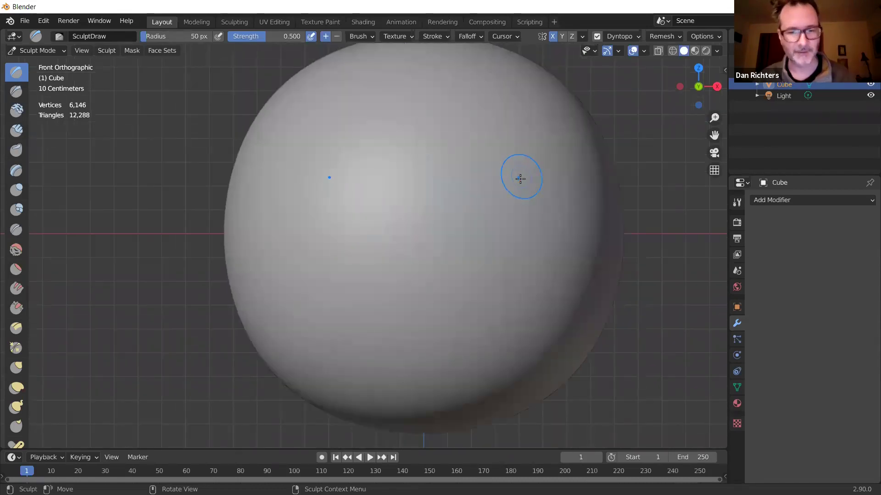
{"action": "key", "text": "z"}
{"action": "left_click", "coordinate": [446, 178]}
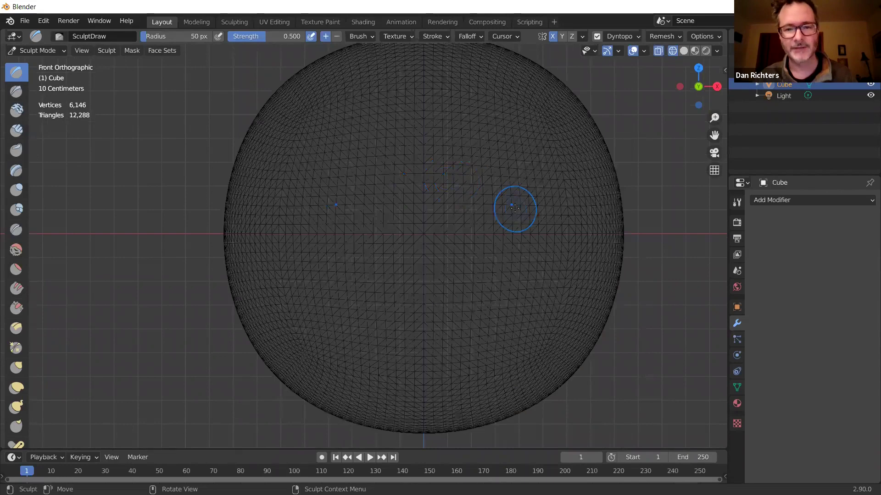
{"action": "scroll", "coordinate": [518, 208], "scroll_direction": "up", "scroll_amount": 2}
{"action": "scroll", "coordinate": [517, 209], "scroll_direction": "down", "scroll_amount": 4}
{"action": "mouse_move", "coordinate": [515, 202]}
{"action": "middle_mouse_down"}
{"action": "mouse_move", "coordinate": [555, 223]}
{"action": "mouse_move", "coordinate": [540, 248]}
{"action": "mouse_move", "coordinate": [515, 241]}
{"action": "mouse_move", "coordinate": [427, 181]}
{"action": "middle_mouse_up"}
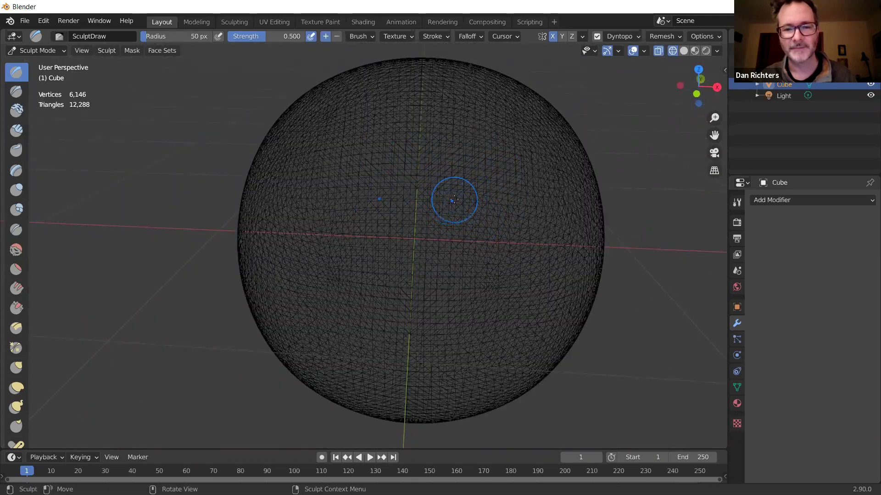
Return the viewport to solid shading and set it to the front orthographic view.
{"action": "key", "text": "z"}
{"action": "left_click", "coordinate": [530, 202]}
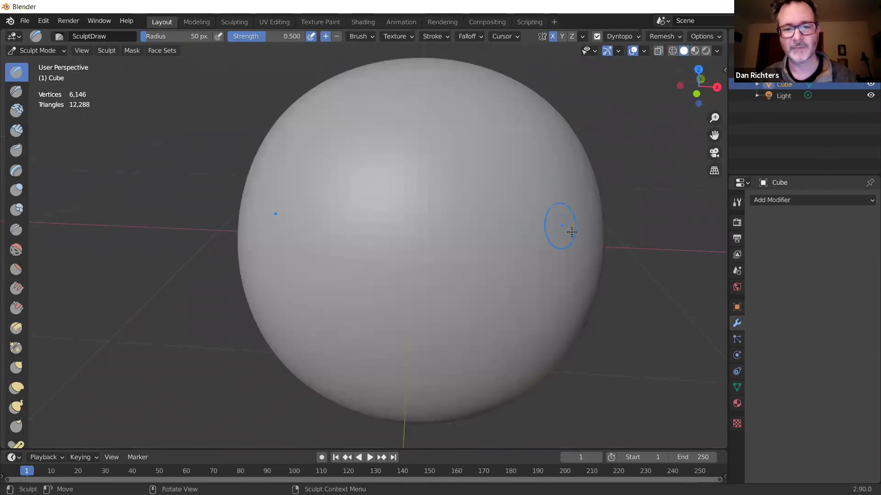
{"action": "middle_click_drag", "start_coordinate": [561, 228], "coordinate": [645, 212]}
{"action": "key", "text": "KP_1"}
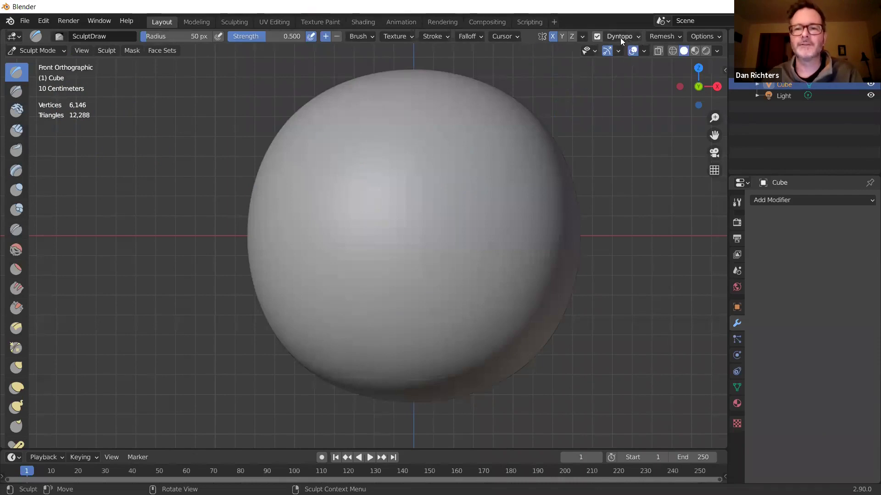
Set the Dyntopo detailing method to Constant Detail and sample the resolution from the front surface of the mesh.
{"action": "left_click", "coordinate": [638, 37]}
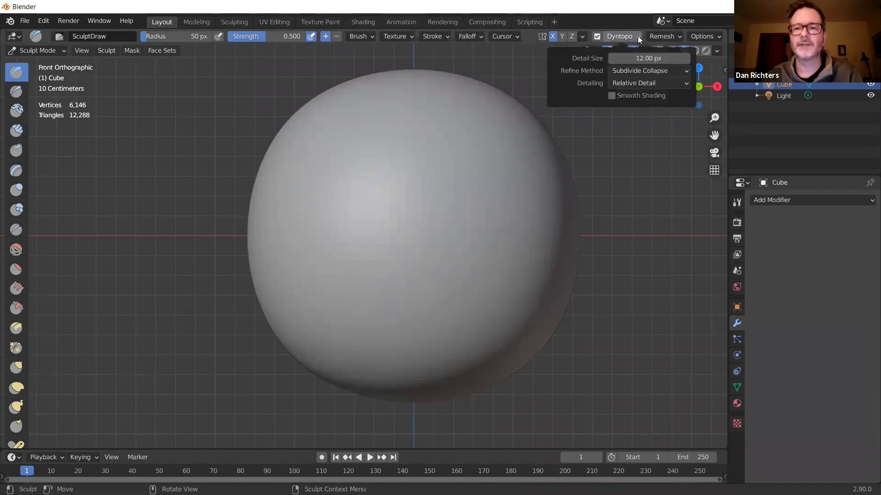
{"action": "left_click", "coordinate": [637, 37]}
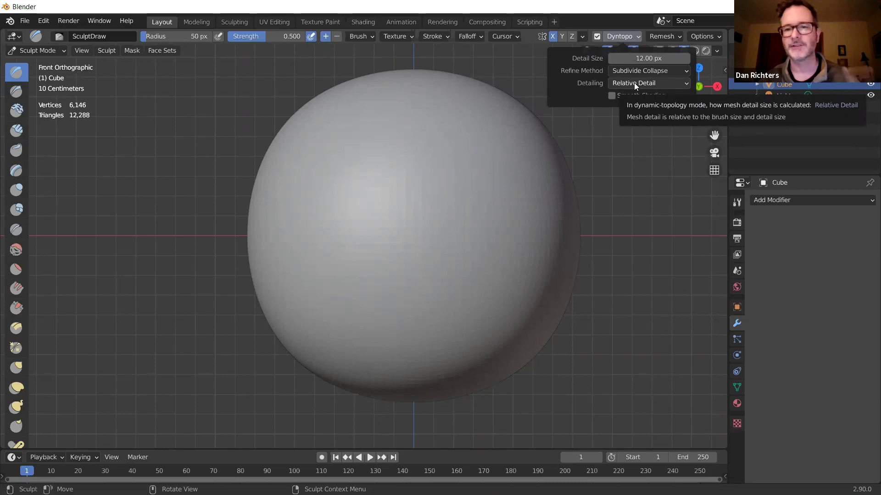
{"action": "left_click", "coordinate": [684, 83]}
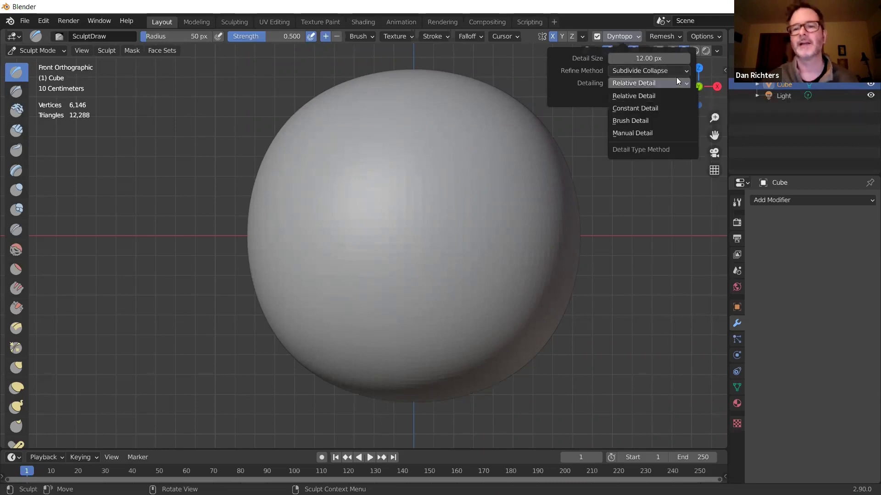
{"action": "left_click", "coordinate": [662, 107]}
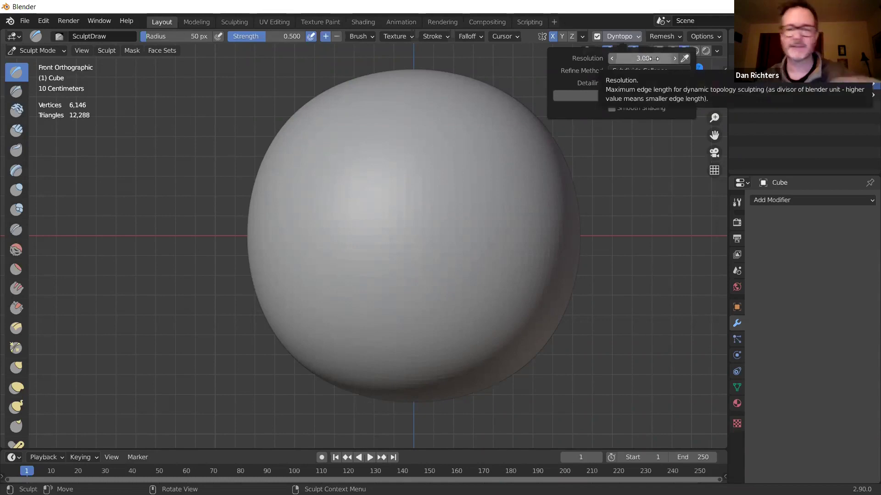
{"action": "left_click", "coordinate": [685, 58]}
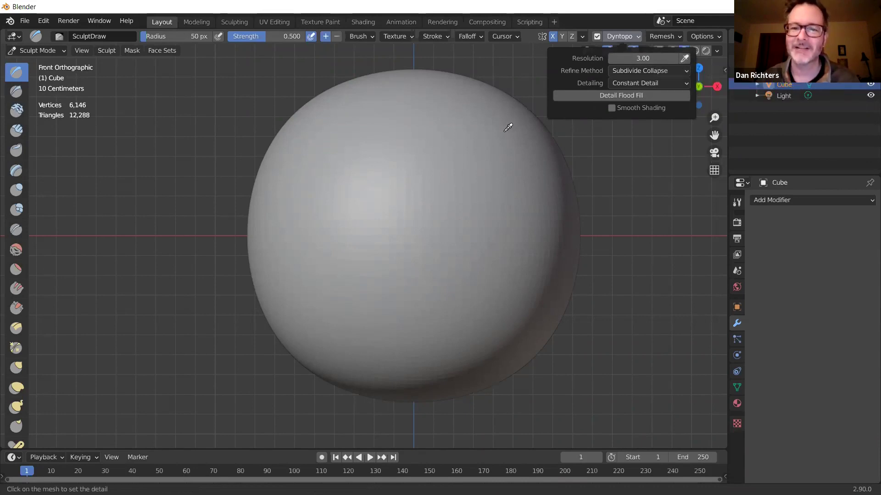
{"action": "left_click", "coordinate": [460, 175]}
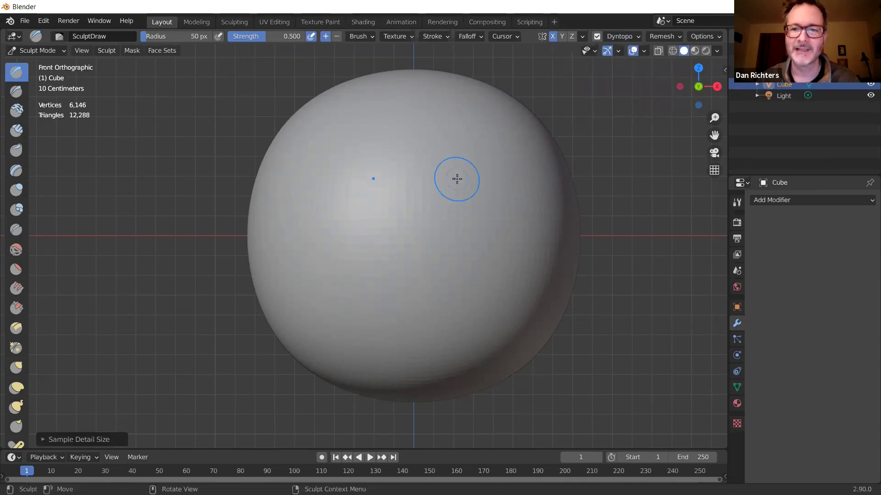
{"action": "left_click", "coordinate": [640, 39]}
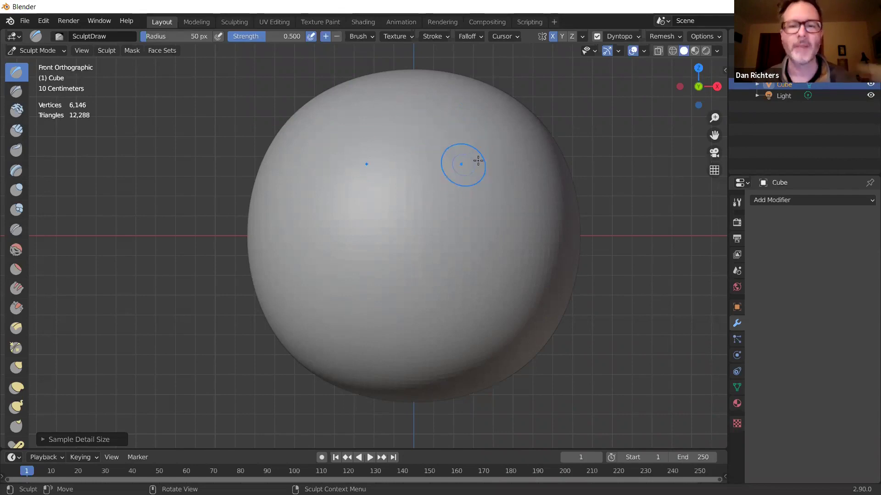
{"action": "left_click", "coordinate": [638, 36]}
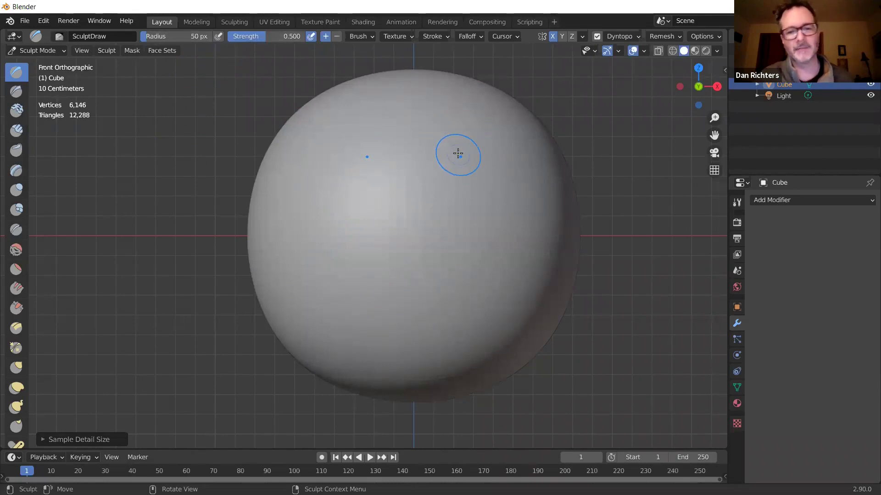
Set the SculptDraw brush radius to 99 px and its strength to about 0.6.
{"action": "key", "text": "f"}
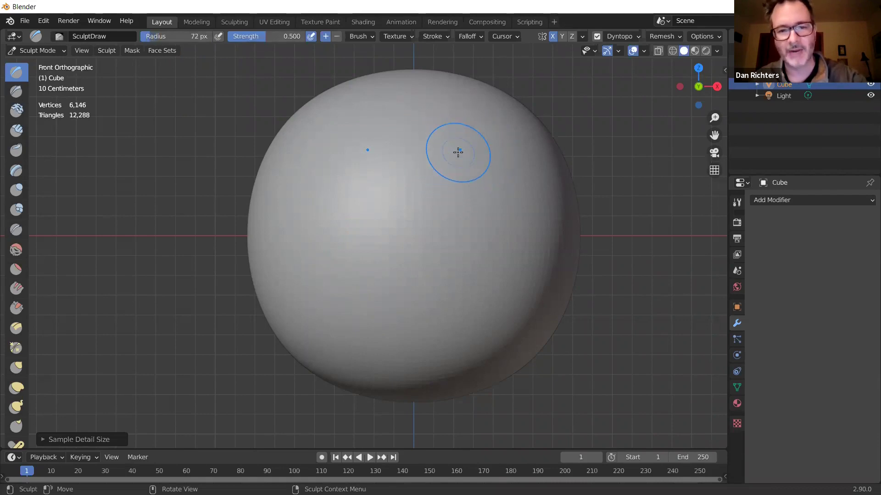
{"action": "left_click", "coordinate": [405, 144]}
{"action": "left_click", "coordinate": [348, 157]}
{"action": "key", "text": "f"}
{"action": "left_click", "coordinate": [463, 159]}
{"action": "left_click", "coordinate": [500, 169]}
{"action": "key", "text": "f"}
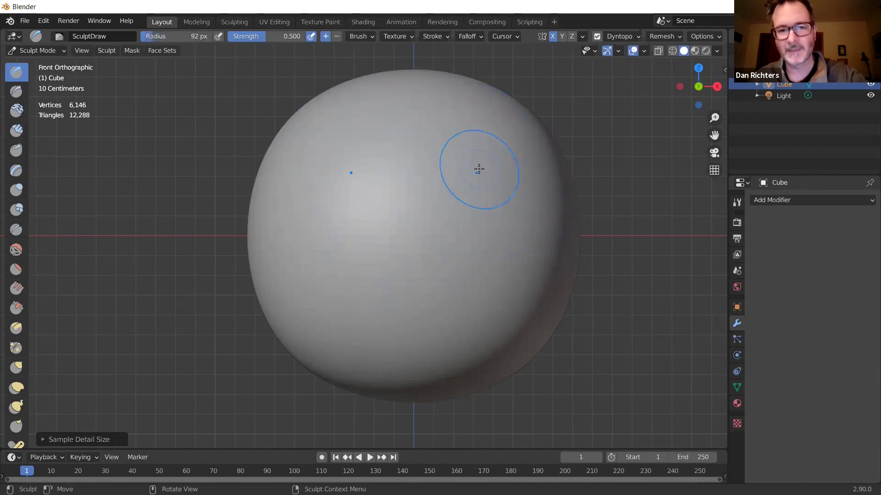
{"action": "left_click", "coordinate": [475, 171]}
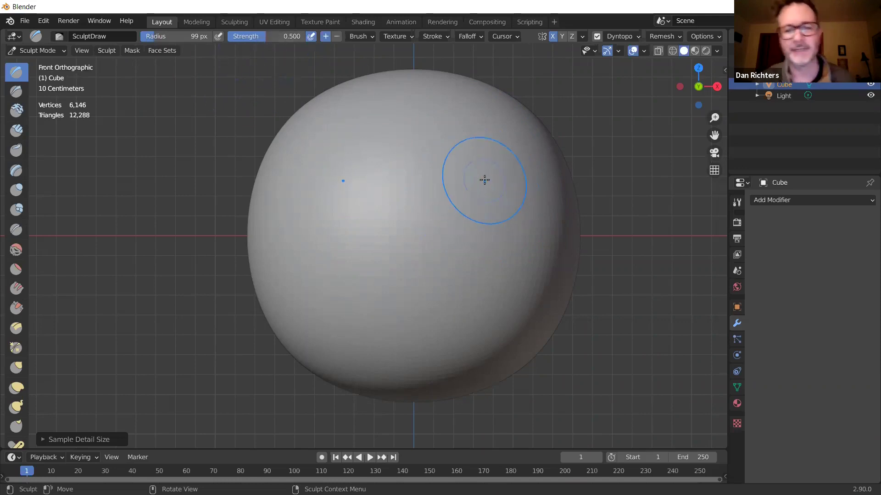
{"action": "mouse_move", "coordinate": [263, 34]}
{"action": "left_mouse_down"}
{"action": "mouse_move", "coordinate": [299, 35]}
{"action": "mouse_move", "coordinate": [274, 35]}
{"action": "left_mouse_up"}
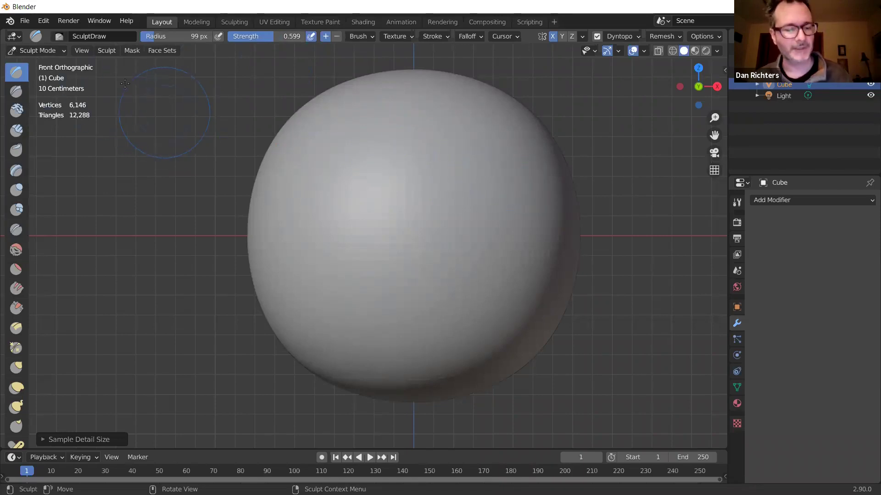
Switch the mesh to Object Mode and scale it up uniformly to several times its size.
{"action": "left_click", "coordinate": [64, 50]}
{"action": "left_click", "coordinate": [63, 64]}
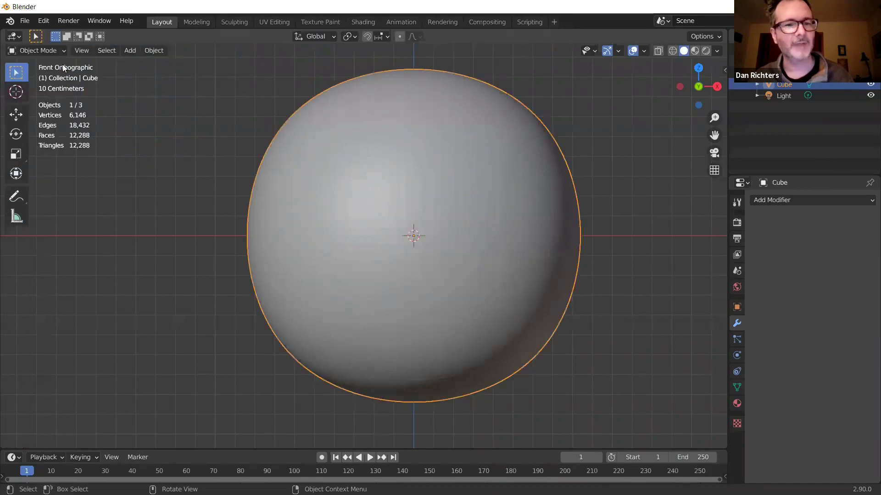
{"action": "scroll", "coordinate": [417, 176], "scroll_direction": "down", "scroll_amount": 5}
{"action": "scroll", "coordinate": [446, 183], "scroll_direction": "down", "scroll_amount": 2}
{"action": "mouse_move", "coordinate": [461, 256]}
{"action": "middle_mouse_down"}
{"action": "mouse_move", "coordinate": [476, 226]}
{"action": "mouse_move", "coordinate": [455, 267]}
{"action": "mouse_move", "coordinate": [448, 260]}
{"action": "mouse_move", "coordinate": [459, 254]}
{"action": "middle_mouse_up"}
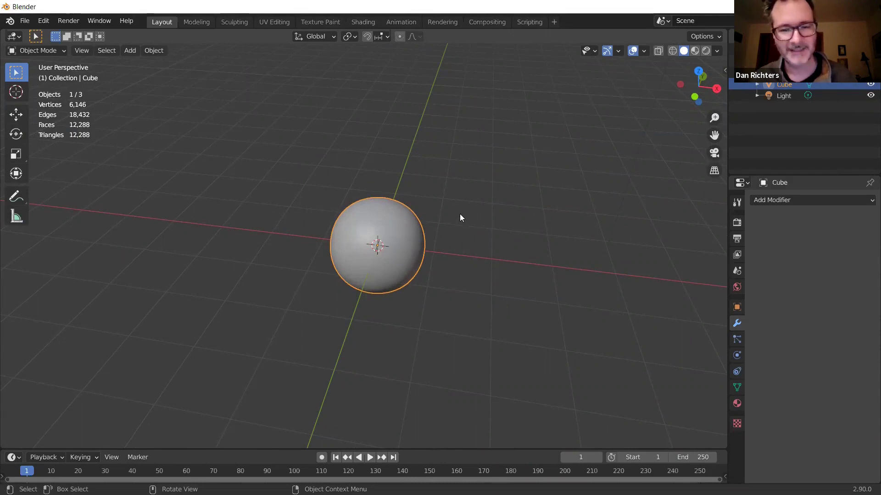
{"action": "key", "text": "s"}
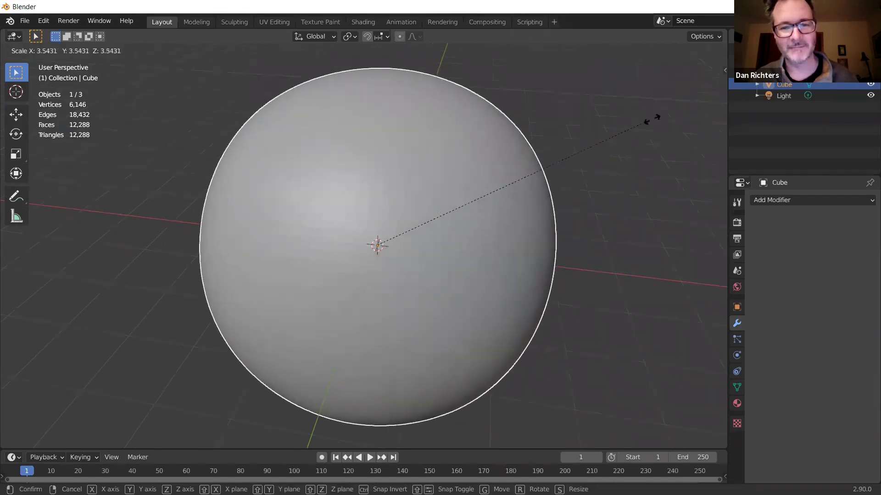
{"action": "left_click", "coordinate": [659, 116]}
{"action": "key", "text": "ctrl+z"}
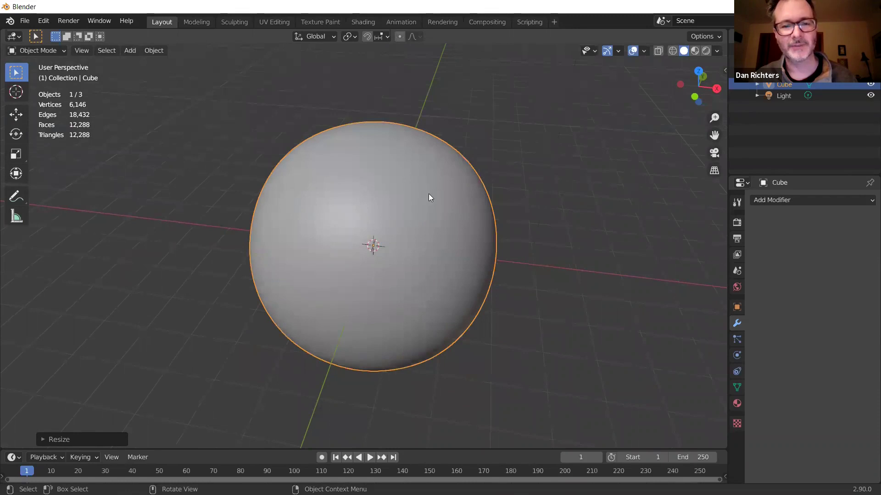
{"action": "key", "text": "s"}
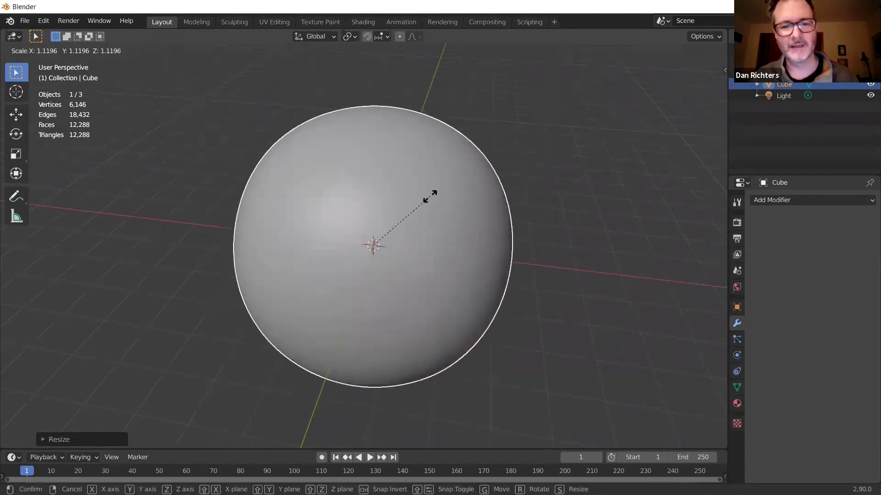
{"action": "left_click", "coordinate": [446, 185]}
{"action": "key", "text": "ctrl+z"}
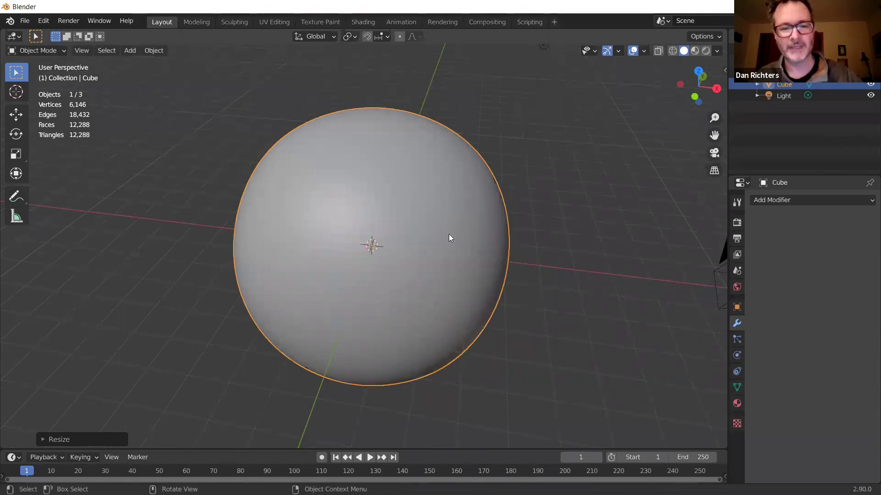
{"action": "scroll", "coordinate": [442, 239], "scroll_direction": "down", "scroll_amount": 5}
{"action": "scroll", "coordinate": [443, 239], "scroll_direction": "up", "scroll_amount": 4}
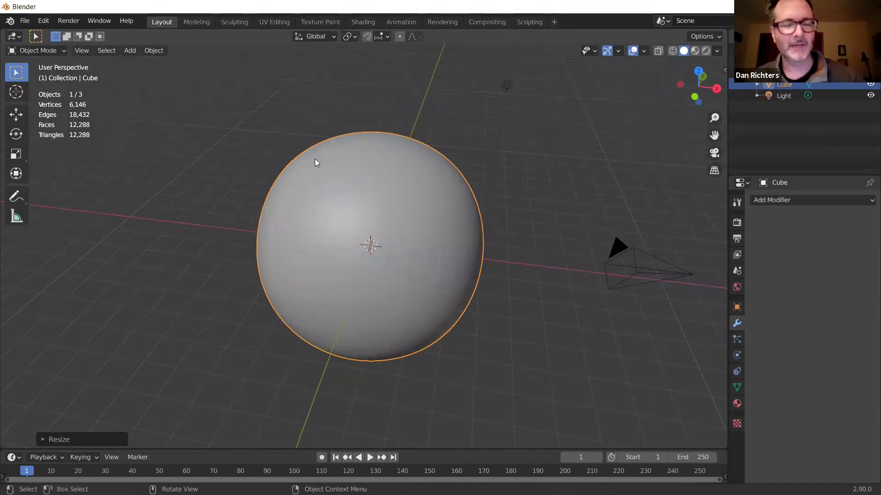
Return the enlarged mesh to Sculpt Mode and re-enable Dyntopo, accepting the loss of custom data, and check its detail settings.
{"action": "left_click", "coordinate": [66, 52]}
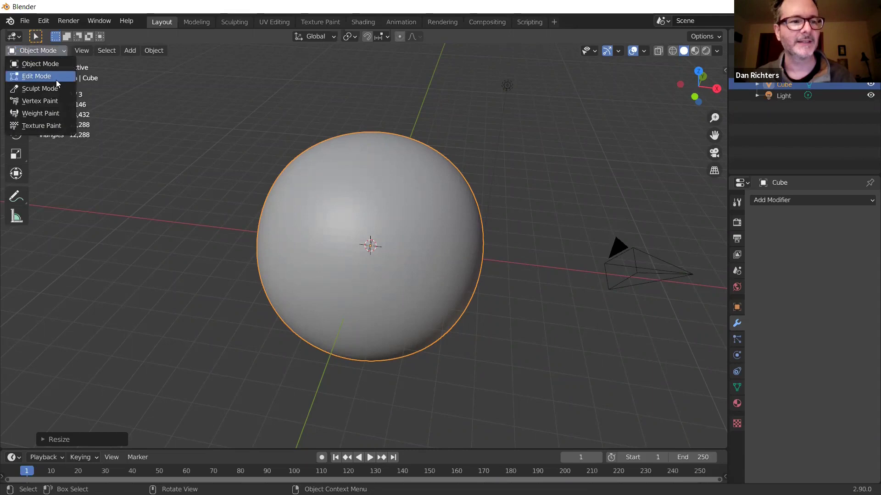
{"action": "left_click", "coordinate": [44, 89]}
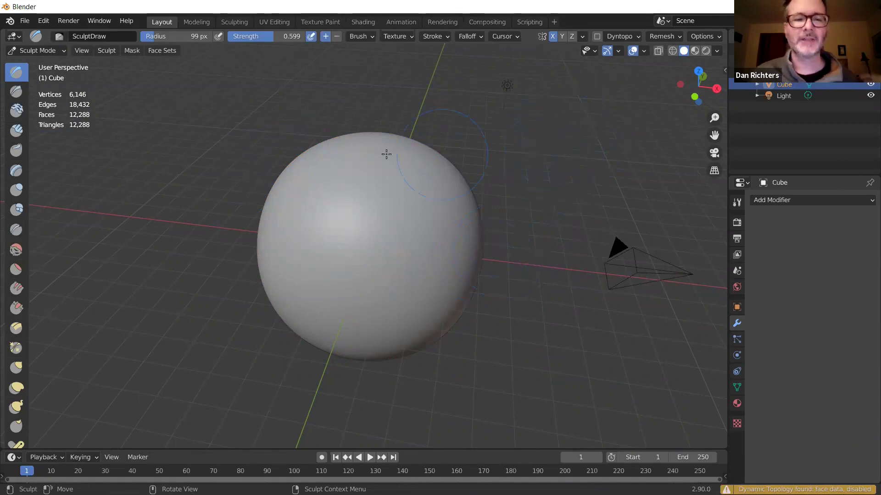
{"action": "left_click", "coordinate": [598, 37]}
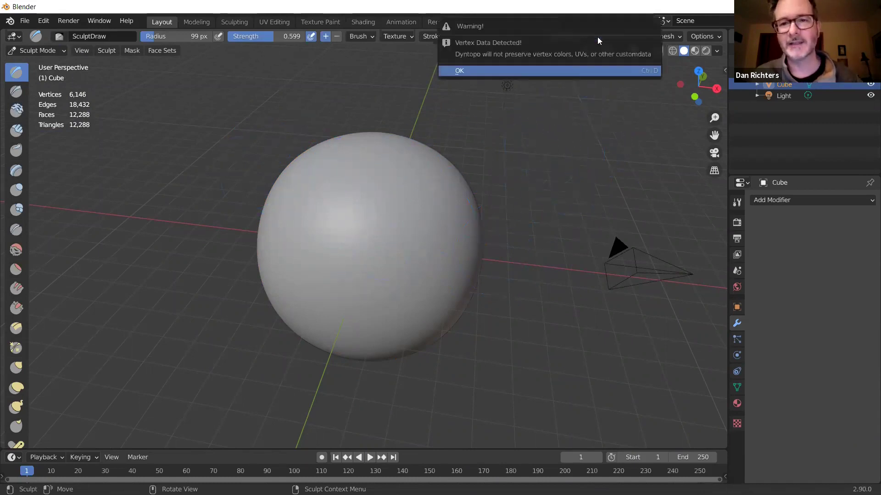
{"action": "left_click", "coordinate": [503, 70]}
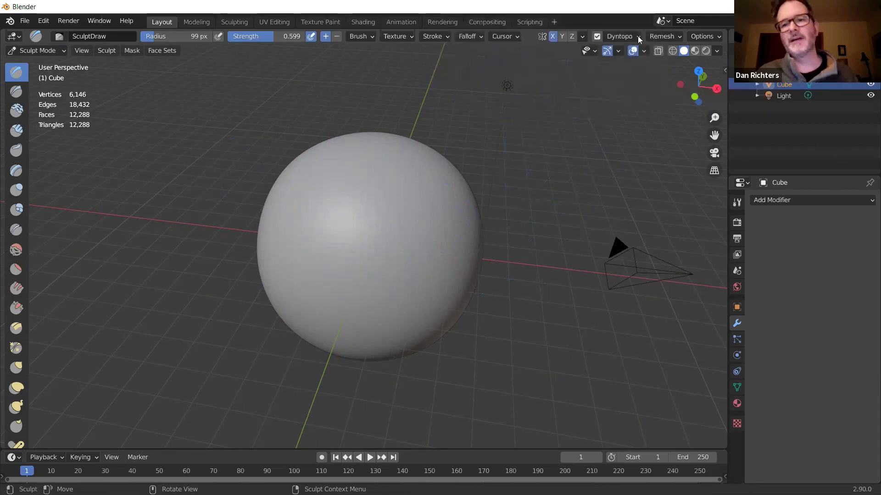
{"action": "left_click", "coordinate": [637, 37]}
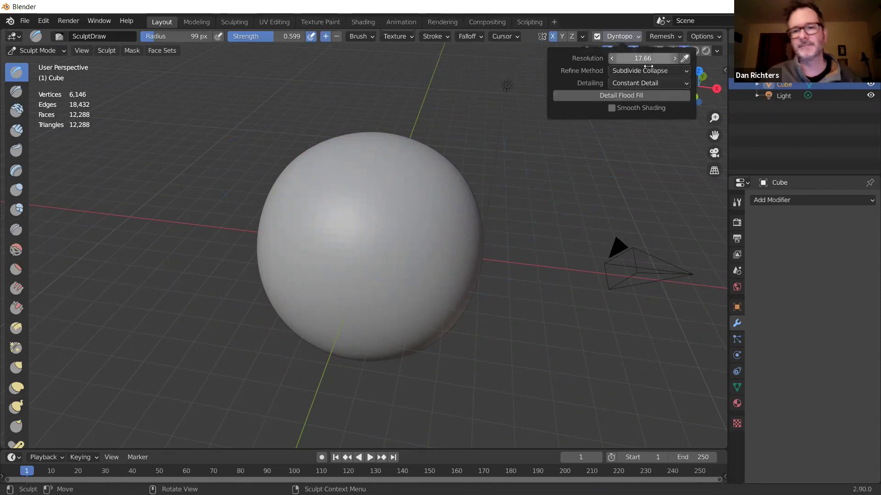
{"action": "left_click", "coordinate": [633, 40]}
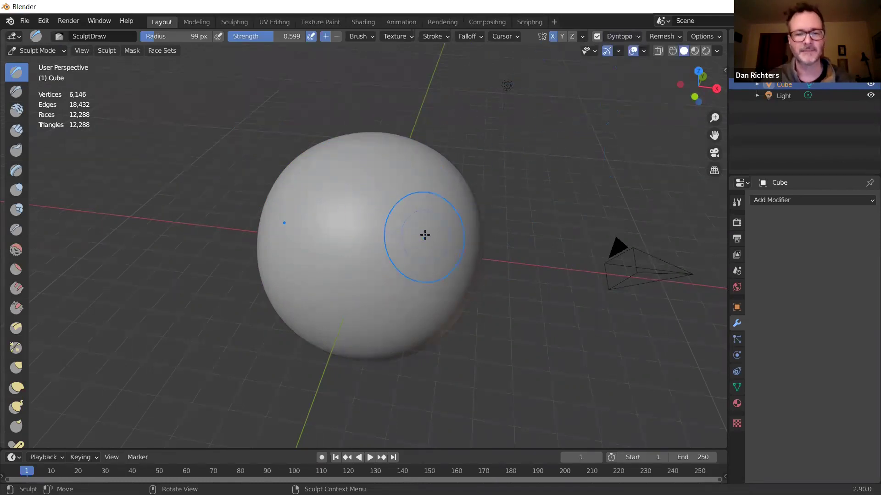
Face the mesh from the front and compare Material Preview, Rendered and Wireframe shading, ending in Solid shading.
{"action": "key", "text": "KP_1"}
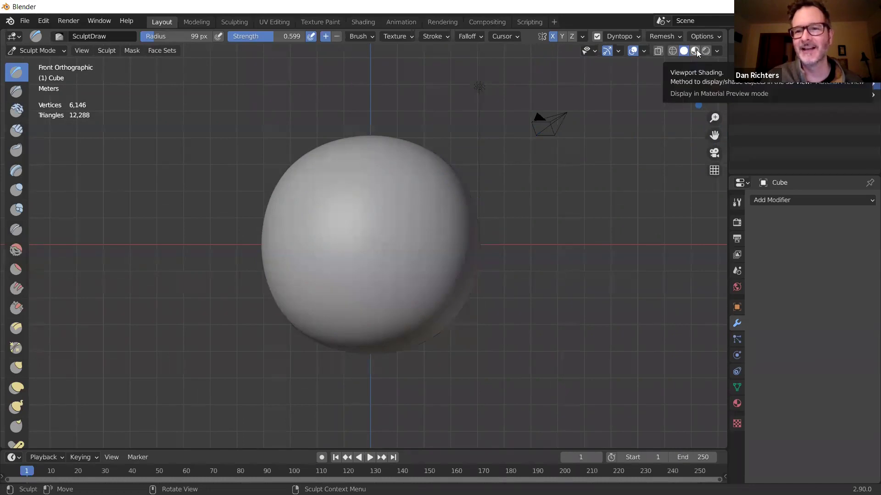
{"action": "left_click", "coordinate": [684, 53]}
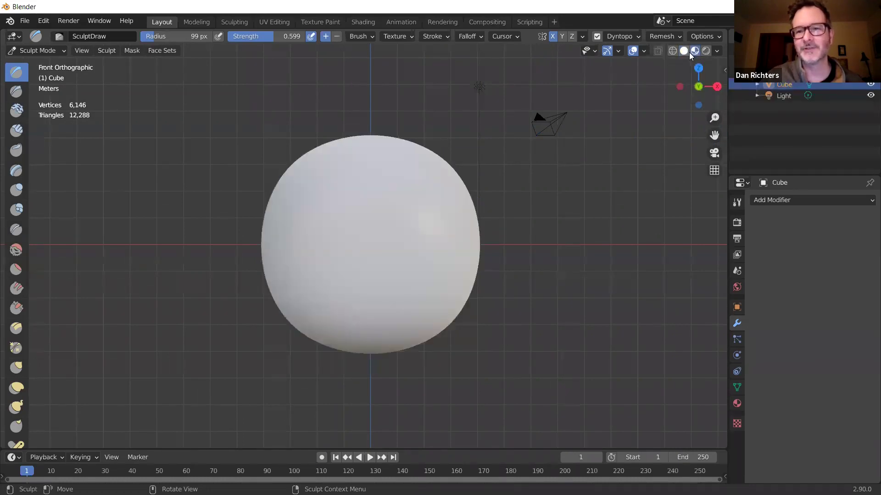
{"action": "left_click", "coordinate": [684, 50]}
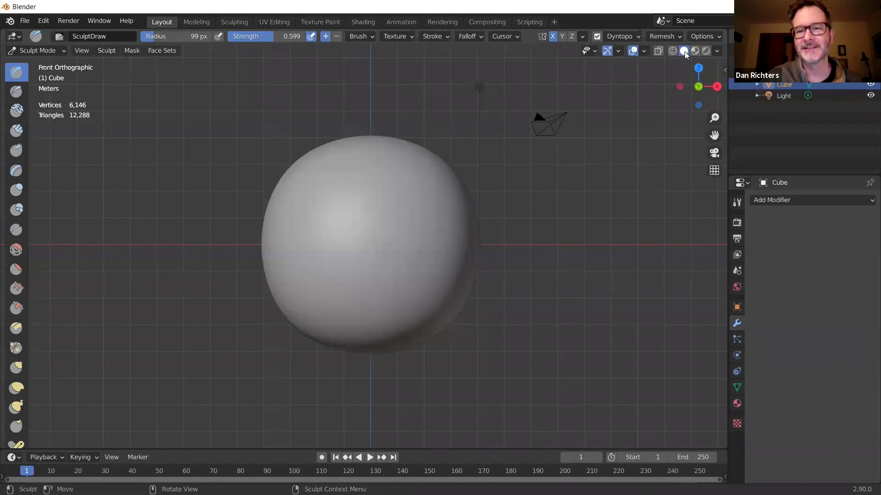
{"action": "left_click", "coordinate": [706, 51]}
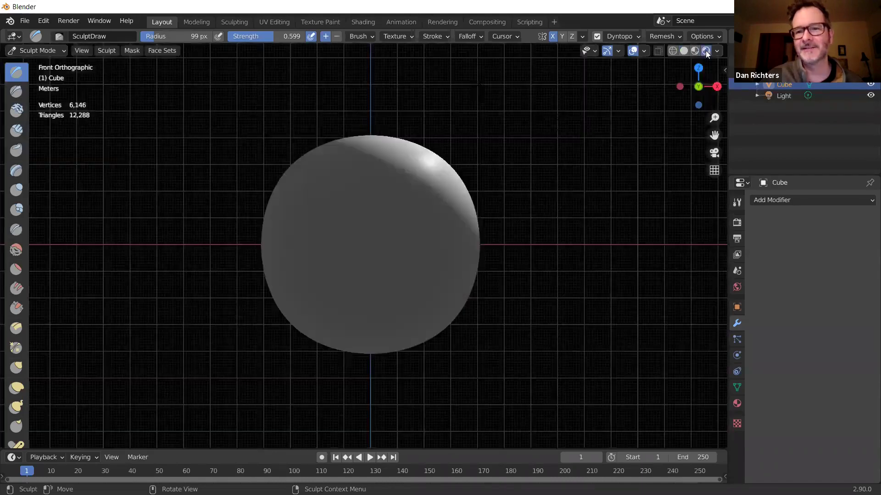
{"action": "left_click", "coordinate": [671, 54]}
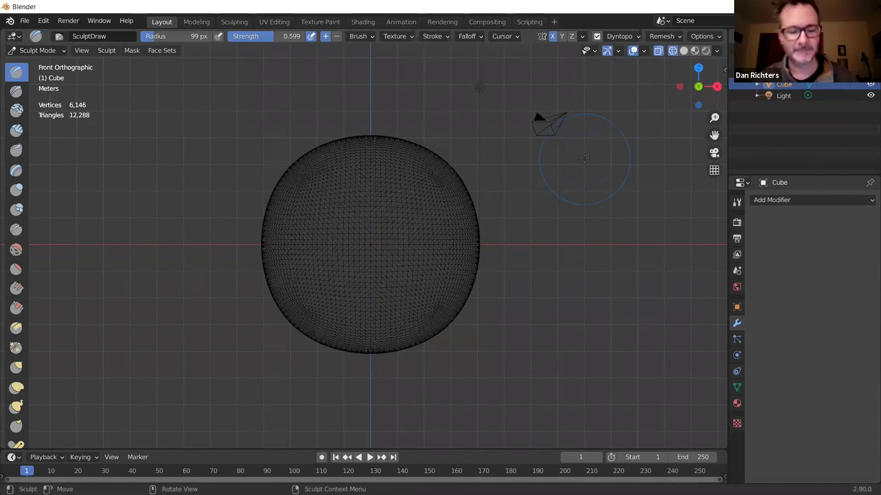
{"action": "key", "text": "z"}
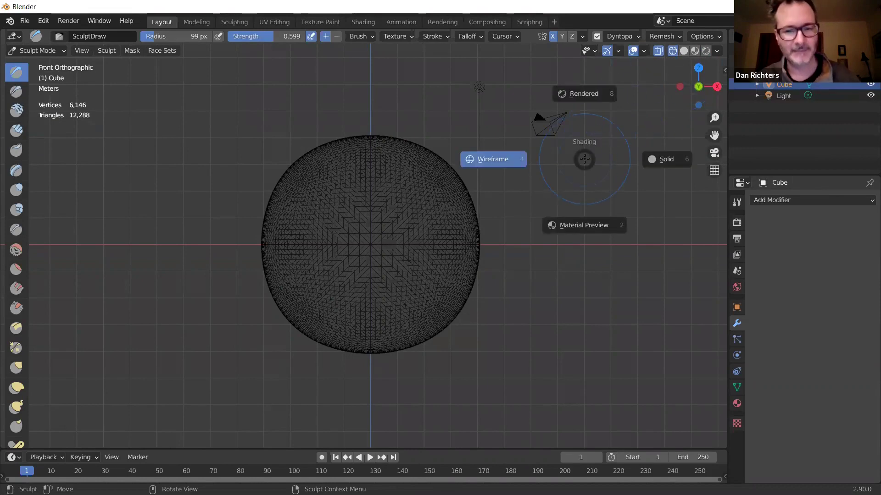
{"action": "left_click", "coordinate": [667, 159]}
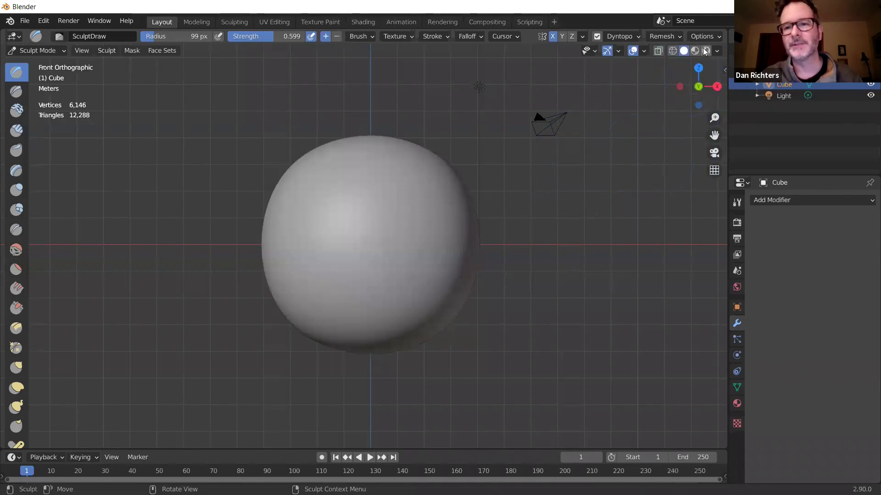
Set the solid-shading lighting to MatCap and choose the red clay material for the mesh.
{"action": "left_click", "coordinate": [717, 52]}
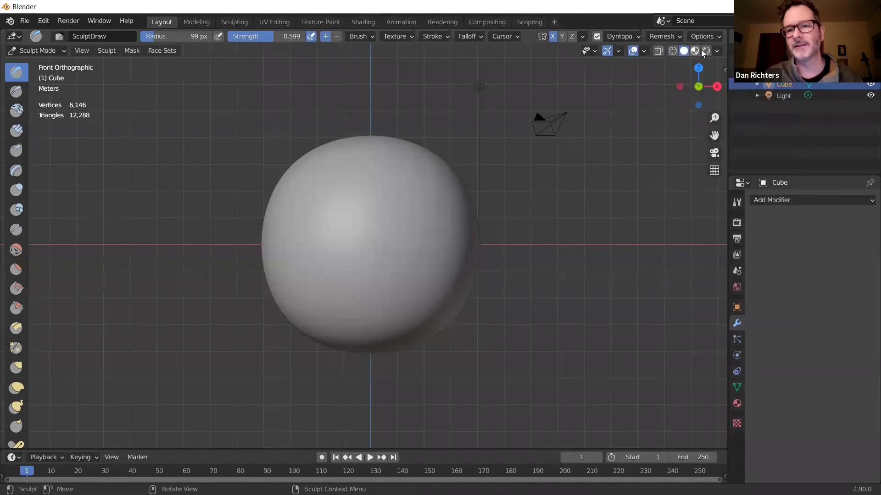
{"action": "left_click", "coordinate": [717, 52]}
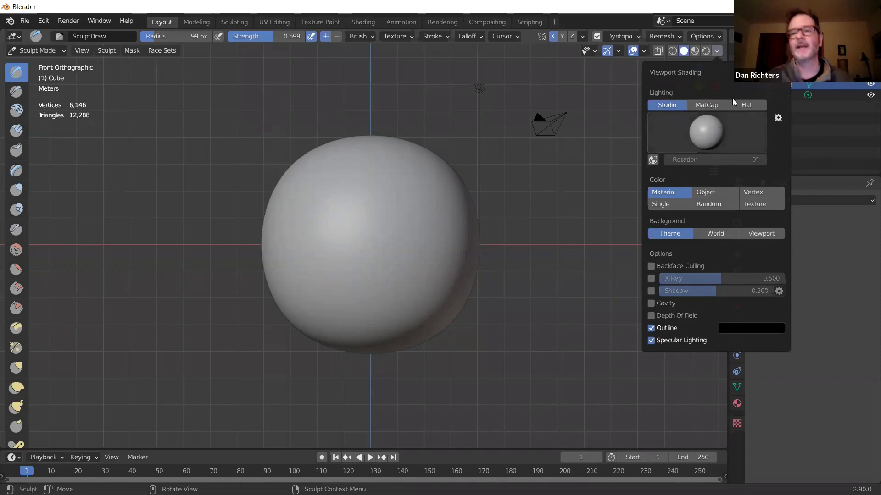
{"action": "left_click", "coordinate": [704, 104]}
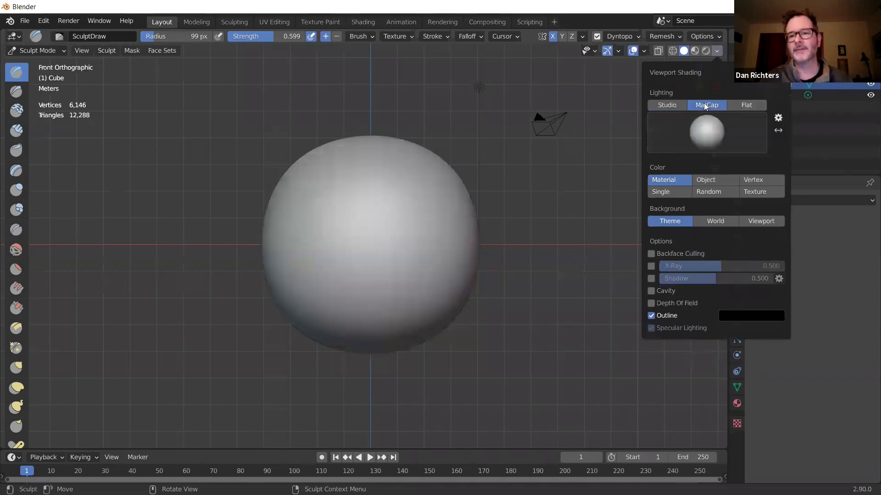
{"action": "left_click", "coordinate": [708, 129]}
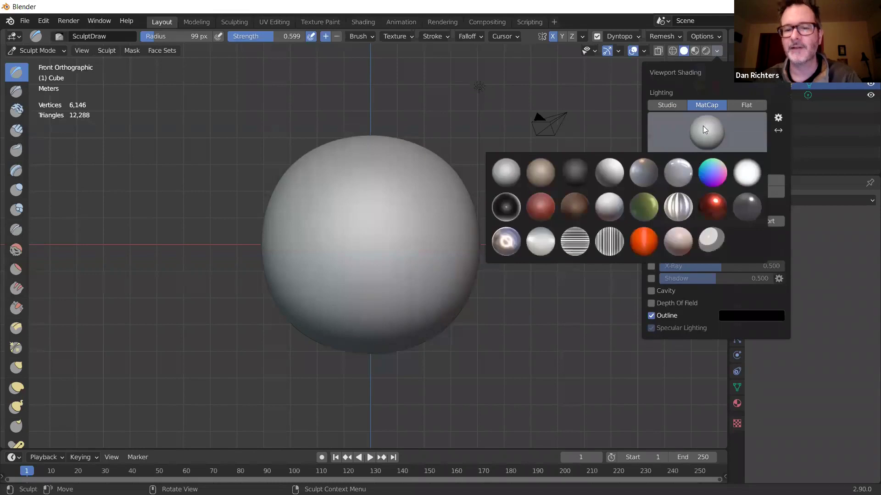
{"action": "left_click", "coordinate": [545, 204]}
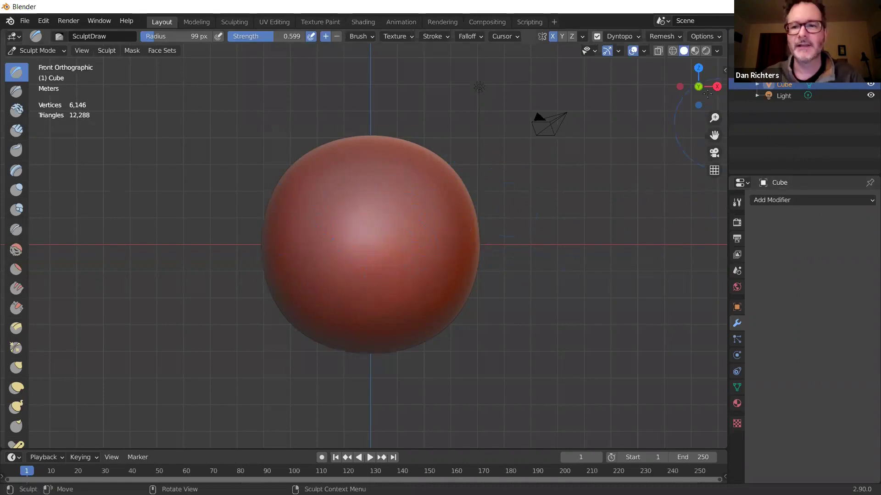
Enable shadows in the viewport shading and lower their intensity, checking the mesh from an angle and again from the front.
{"action": "left_click", "coordinate": [718, 51]}
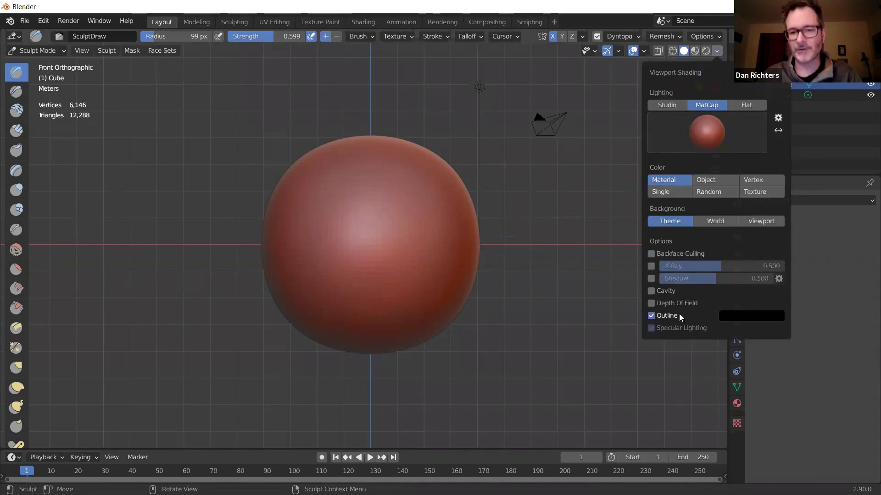
{"action": "left_click", "coordinate": [651, 278]}
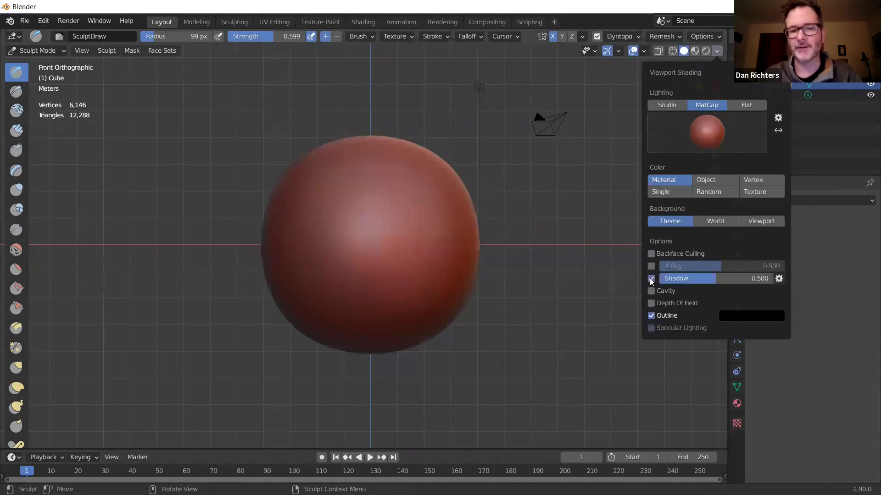
{"action": "left_click_drag", "start_coordinate": [711, 281], "coordinate": [672, 279]}
{"action": "mouse_move", "coordinate": [414, 235]}
{"action": "middle_mouse_down"}
{"action": "mouse_move", "coordinate": [372, 264]}
{"action": "mouse_move", "coordinate": [357, 227]}
{"action": "middle_mouse_up"}
{"action": "key", "text": "KP_1"}
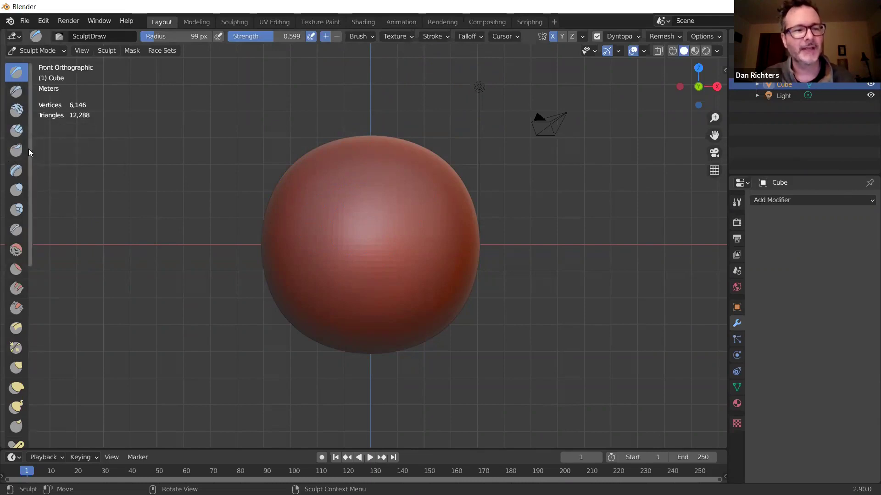
Look through the available sculpting brushes and choose the Clay Strips brush.
{"action": "scroll", "coordinate": [29, 202], "scroll_direction": "down", "scroll_amount": 2}
{"action": "scroll", "coordinate": [29, 202], "scroll_direction": "down", "scroll_amount": 9}
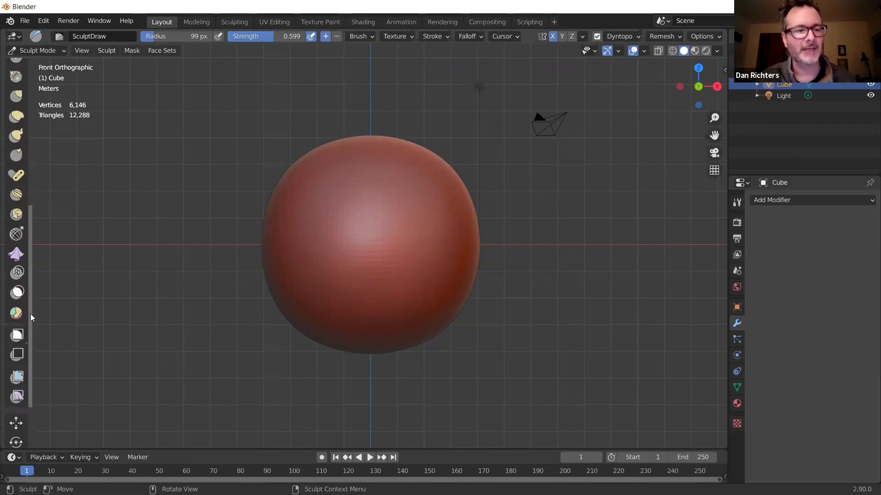
{"action": "scroll", "coordinate": [30, 206], "scroll_direction": "up", "scroll_amount": 10}
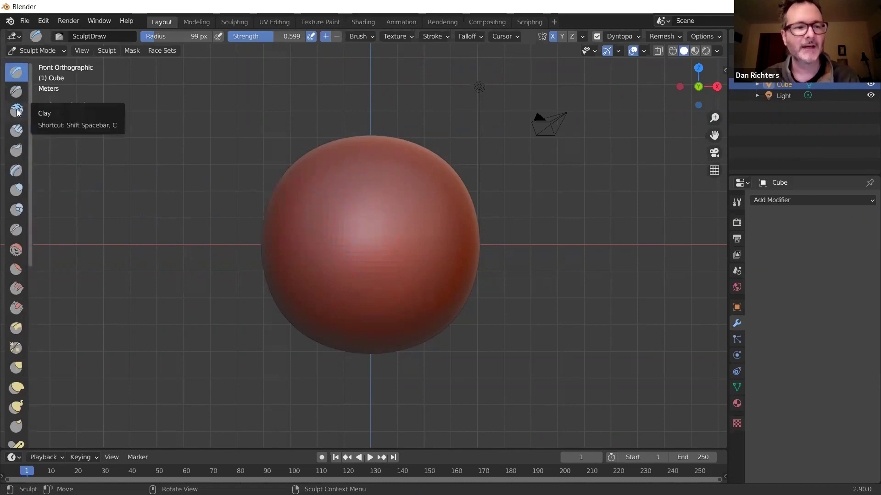
{"action": "left_click", "coordinate": [17, 131]}
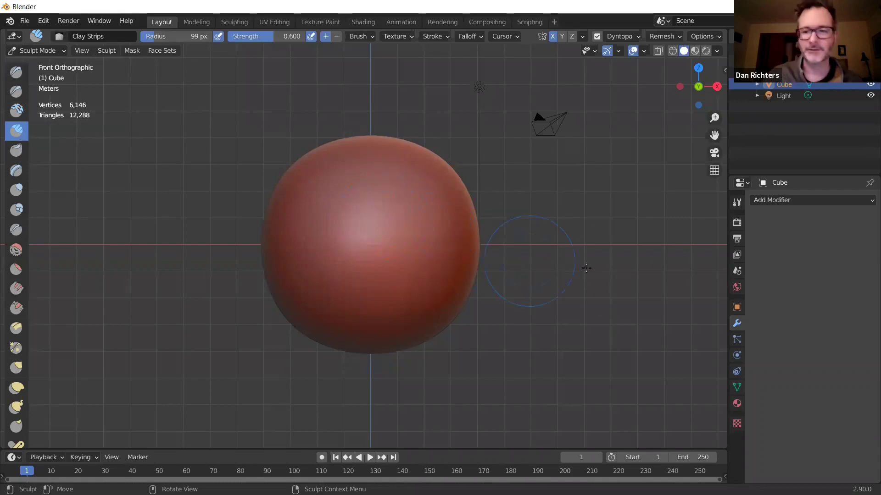
Show the active brush's settings and compare the Draw brush with Clay Strips, ending on Clay Strips.
{"action": "left_click", "coordinate": [737, 203]}
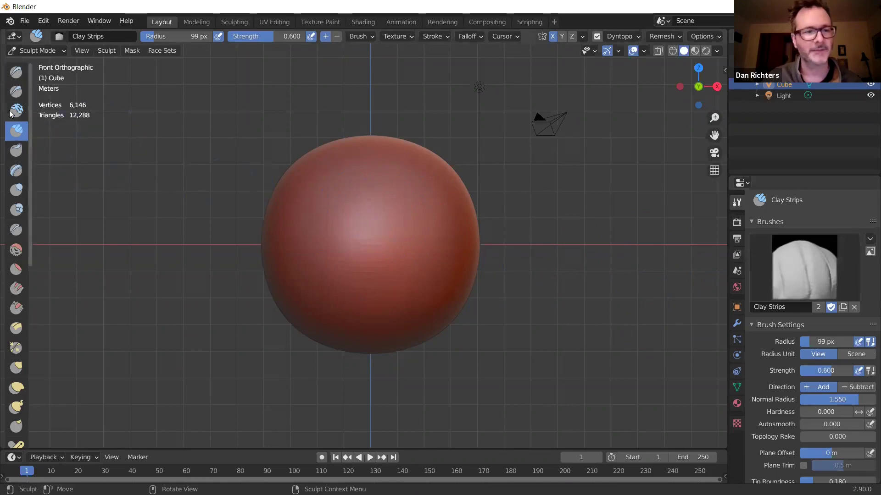
{"action": "left_click", "coordinate": [16, 74]}
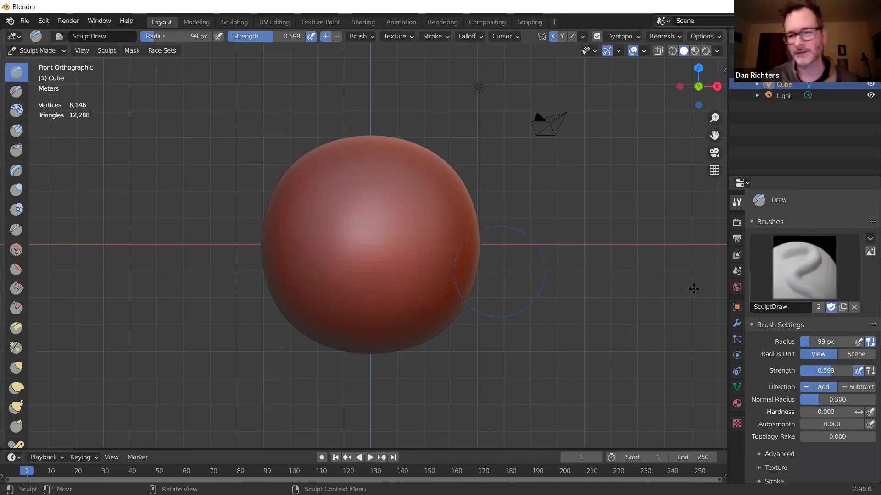
{"action": "left_click", "coordinate": [16, 131]}
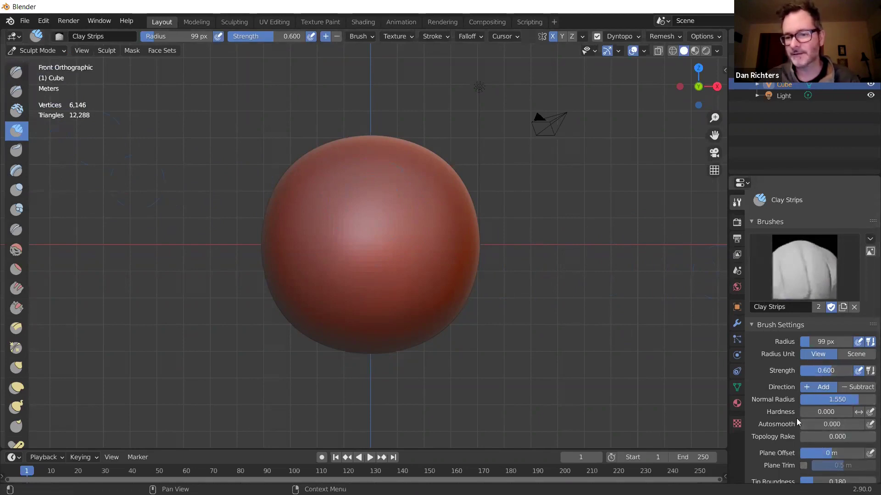
{"action": "scroll", "coordinate": [783, 400], "scroll_direction": "down", "scroll_amount": 3}
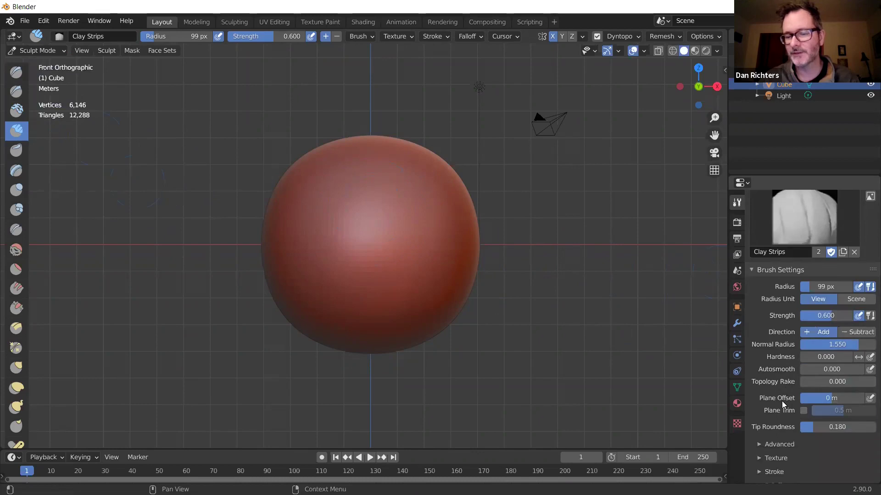
{"action": "scroll", "coordinate": [782, 401], "scroll_direction": "up", "scroll_amount": 3}
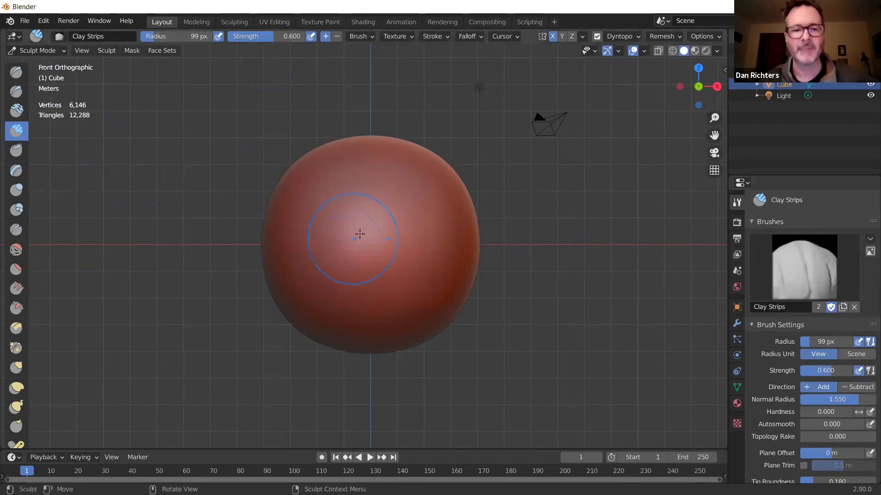
Sculpt mirrored Clay Strips patches on the upper front of the mesh with an 89 px brush, adding finer strokes at 25 px.
{"action": "mouse_move", "coordinate": [413, 228]}
{"action": "left_mouse_down"}
{"action": "mouse_move", "coordinate": [425, 196]}
{"action": "mouse_move", "coordinate": [399, 215]}
{"action": "mouse_move", "coordinate": [413, 220]}
{"action": "mouse_move", "coordinate": [436, 192]}
{"action": "left_mouse_up"}
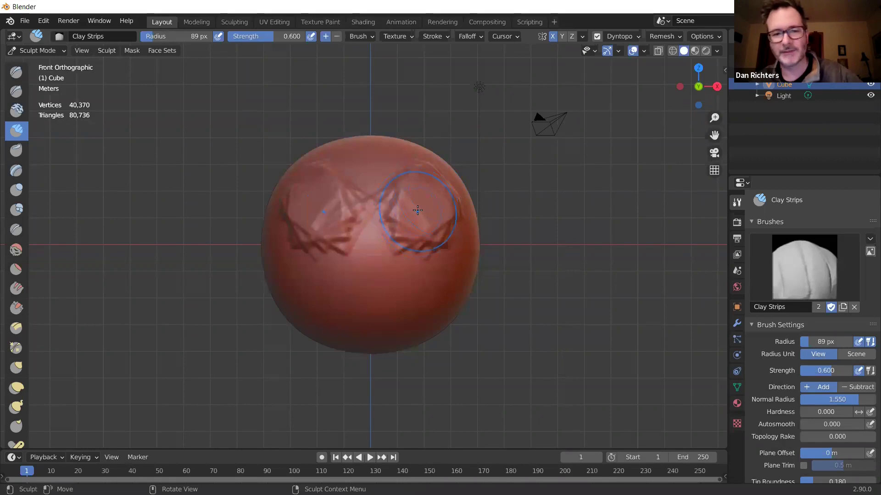
{"action": "key", "text": "ctrl"}
{"action": "right_click_drag", "start_coordinate": [418, 209], "coordinate": [423, 196], "text": "ctrl"}
{"action": "left_click_drag", "start_coordinate": [418, 211], "coordinate": [400, 220], "text": "ctrl"}
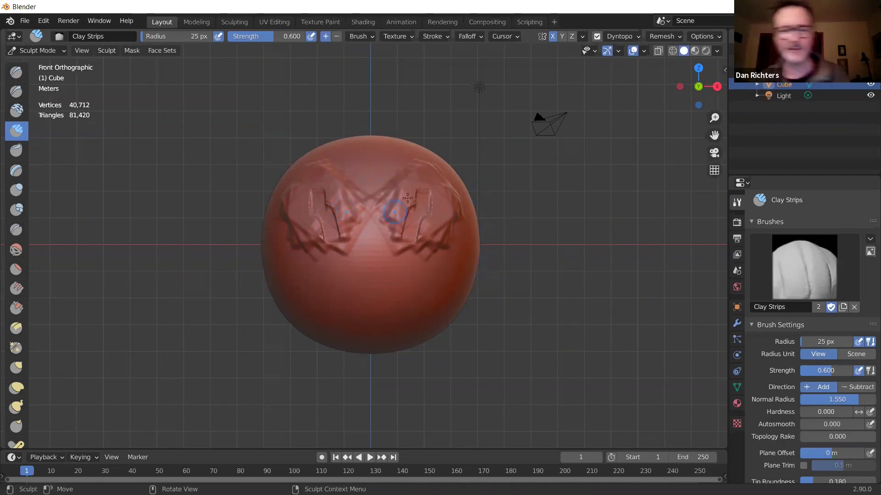
{"action": "mouse_move", "coordinate": [393, 228]}
{"action": "left_mouse_down"}
{"action": "mouse_move", "coordinate": [421, 191]}
{"action": "mouse_move", "coordinate": [403, 243]}
{"action": "mouse_move", "coordinate": [406, 223]}
{"action": "left_mouse_up"}
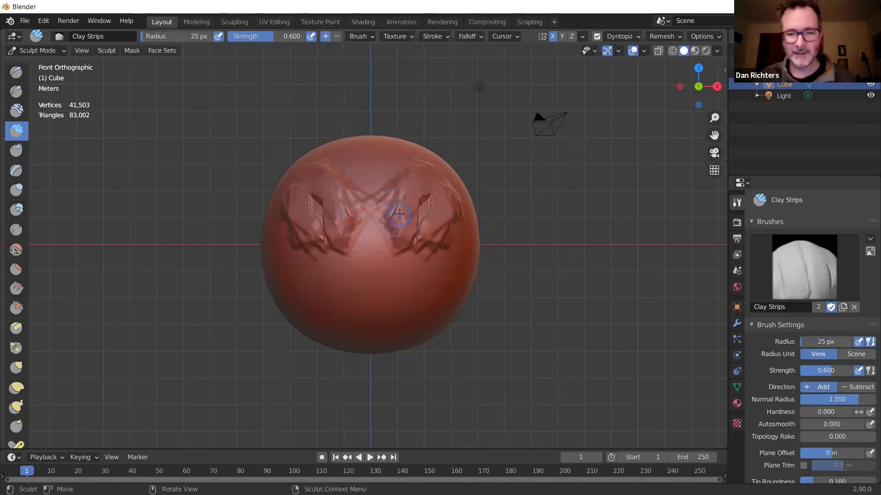
Build up the inner parts of both mirrored patches with Clay Strips, enlarging the brush radius to 48 px.
{"action": "scroll", "coordinate": [399, 214], "scroll_direction": "up", "scroll_amount": 6}
{"action": "mouse_move", "coordinate": [444, 195]}
{"action": "left_mouse_down"}
{"action": "mouse_move", "coordinate": [505, 122]}
{"action": "mouse_move", "coordinate": [457, 162]}
{"action": "mouse_move", "coordinate": [436, 218]}
{"action": "mouse_move", "coordinate": [443, 177]}
{"action": "mouse_move", "coordinate": [467, 148]}
{"action": "mouse_move", "coordinate": [449, 196]}
{"action": "mouse_move", "coordinate": [471, 166]}
{"action": "mouse_move", "coordinate": [461, 212]}
{"action": "mouse_move", "coordinate": [513, 134]}
{"action": "mouse_move", "coordinate": [447, 210]}
{"action": "mouse_move", "coordinate": [448, 189]}
{"action": "mouse_move", "coordinate": [455, 185]}
{"action": "mouse_move", "coordinate": [446, 204]}
{"action": "mouse_move", "coordinate": [519, 128]}
{"action": "mouse_move", "coordinate": [449, 226]}
{"action": "mouse_move", "coordinate": [467, 212]}
{"action": "left_mouse_up"}
{"action": "scroll", "coordinate": [461, 199], "scroll_direction": "down", "scroll_amount": 3}
{"action": "scroll", "coordinate": [460, 199], "scroll_direction": "up", "scroll_amount": 2}
{"action": "key", "text": "f"}
{"action": "left_click", "coordinate": [457, 188]}
{"action": "mouse_move", "coordinate": [479, 181]}
{"action": "left_mouse_down"}
{"action": "mouse_move", "coordinate": [546, 131]}
{"action": "mouse_move", "coordinate": [516, 186]}
{"action": "mouse_move", "coordinate": [499, 192]}
{"action": "mouse_move", "coordinate": [518, 165]}
{"action": "mouse_move", "coordinate": [489, 189]}
{"action": "left_mouse_up"}
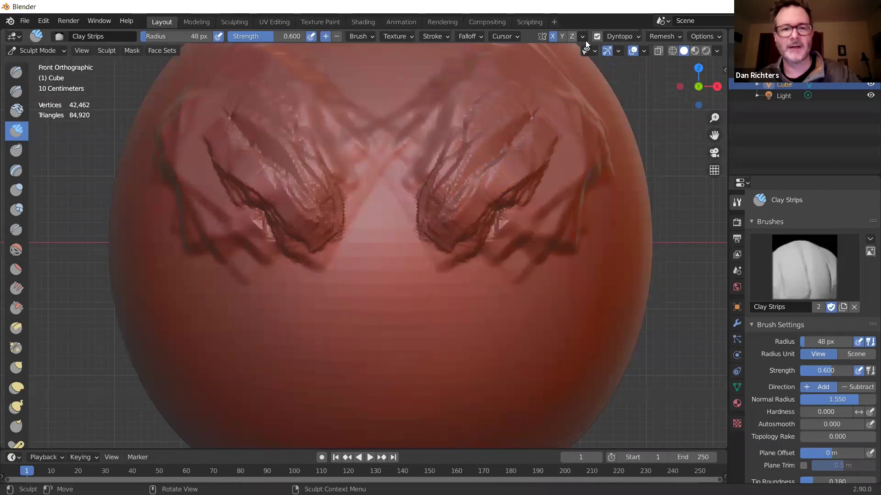
Set the Dyntopo resolution to 15 and sculpt more Clay Strips strokes over the mirrored patches.
{"action": "left_click", "coordinate": [640, 37]}
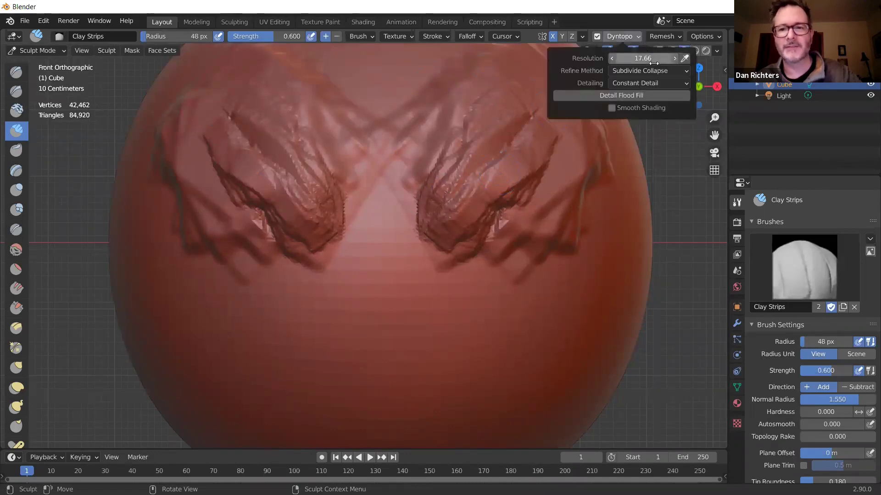
{"action": "left_click", "coordinate": [643, 58]}
{"action": "type", "text": "15"}
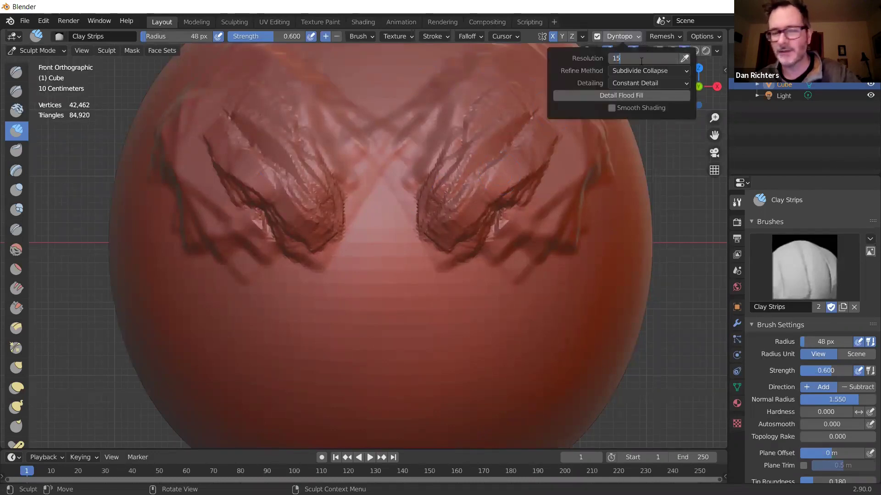
{"action": "key", "text": "Return"}
{"action": "mouse_move", "coordinate": [464, 151]}
{"action": "left_mouse_down"}
{"action": "mouse_move", "coordinate": [422, 204]}
{"action": "mouse_move", "coordinate": [458, 188]}
{"action": "mouse_move", "coordinate": [467, 205]}
{"action": "mouse_move", "coordinate": [507, 171]}
{"action": "mouse_move", "coordinate": [483, 217]}
{"action": "mouse_move", "coordinate": [548, 150]}
{"action": "mouse_move", "coordinate": [518, 206]}
{"action": "mouse_move", "coordinate": [528, 179]}
{"action": "left_mouse_up"}
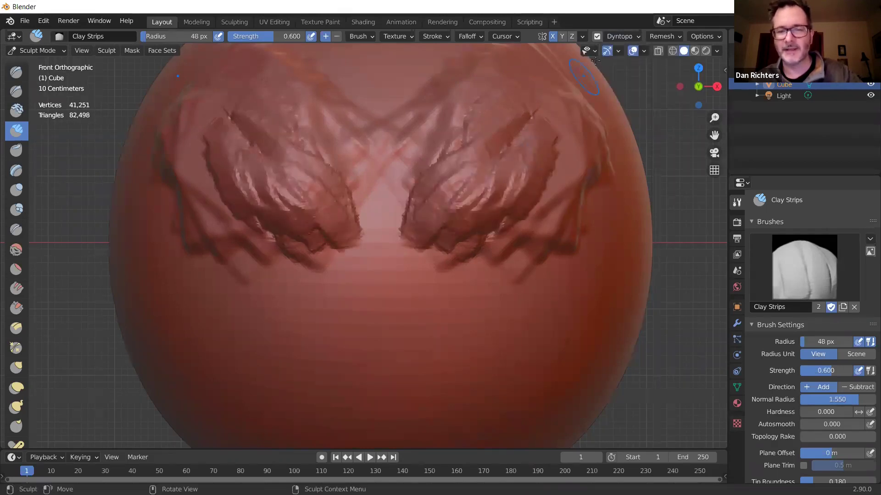
Lower the Dyntopo resolution to 10 and brush Clay Strips over the outer, lower and upper areas of the patches.
{"action": "left_click", "coordinate": [627, 38]}
{"action": "left_click", "coordinate": [643, 59]}
{"action": "type", "text": "15.0"}
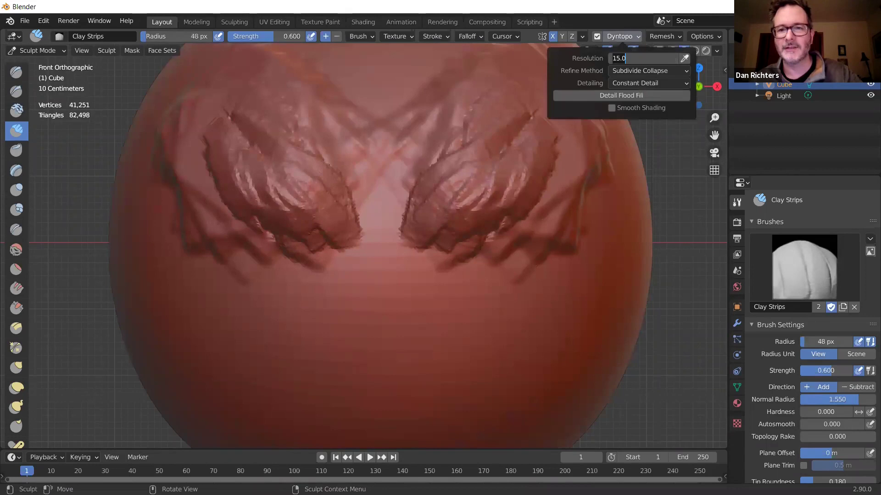
{"action": "key", "text": "Return"}
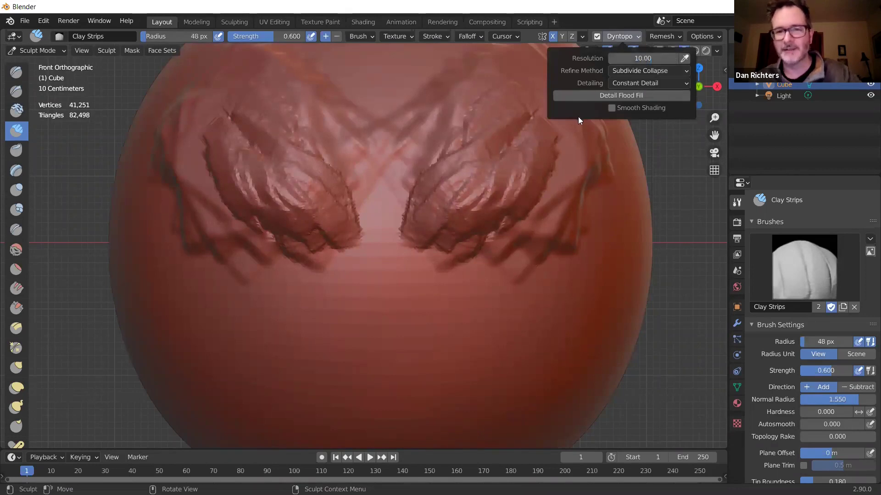
{"action": "mouse_move", "coordinate": [498, 157]}
{"action": "left_mouse_down"}
{"action": "mouse_move", "coordinate": [466, 228]}
{"action": "mouse_move", "coordinate": [469, 209]}
{"action": "mouse_move", "coordinate": [455, 224]}
{"action": "mouse_move", "coordinate": [459, 213]}
{"action": "mouse_move", "coordinate": [446, 202]}
{"action": "mouse_move", "coordinate": [376, 182]}
{"action": "mouse_move", "coordinate": [440, 178]}
{"action": "mouse_move", "coordinate": [473, 225]}
{"action": "mouse_move", "coordinate": [458, 230]}
{"action": "mouse_move", "coordinate": [525, 161]}
{"action": "mouse_move", "coordinate": [493, 205]}
{"action": "mouse_move", "coordinate": [476, 196]}
{"action": "mouse_move", "coordinate": [470, 205]}
{"action": "mouse_move", "coordinate": [549, 194]}
{"action": "left_mouse_up"}
{"action": "scroll", "coordinate": [404, 175], "scroll_direction": "down", "scroll_amount": 1}
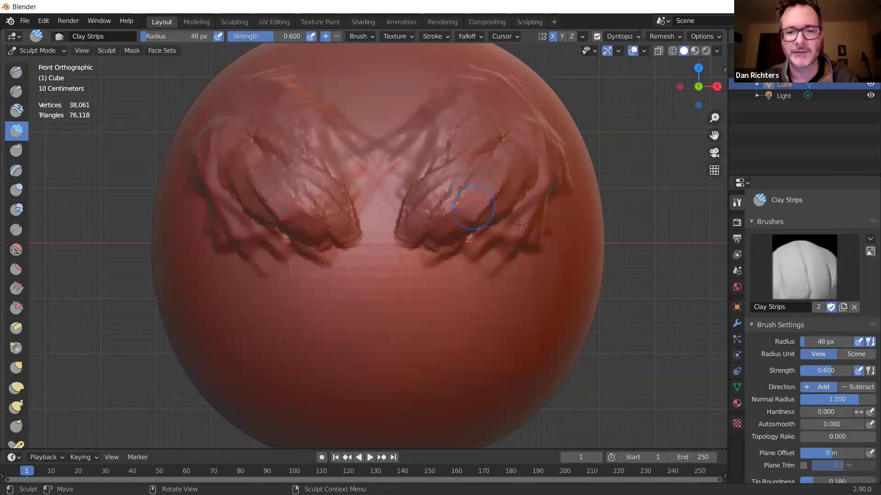
{"action": "mouse_move", "coordinate": [477, 241]}
{"action": "left_mouse_down"}
{"action": "mouse_move", "coordinate": [512, 208]}
{"action": "mouse_move", "coordinate": [470, 226]}
{"action": "mouse_move", "coordinate": [507, 205]}
{"action": "mouse_move", "coordinate": [477, 219]}
{"action": "mouse_move", "coordinate": [505, 183]}
{"action": "mouse_move", "coordinate": [453, 219]}
{"action": "mouse_move", "coordinate": [376, 194]}
{"action": "mouse_move", "coordinate": [455, 202]}
{"action": "mouse_move", "coordinate": [526, 180]}
{"action": "mouse_move", "coordinate": [554, 184]}
{"action": "mouse_move", "coordinate": [566, 159]}
{"action": "mouse_move", "coordinate": [538, 118]}
{"action": "mouse_move", "coordinate": [530, 125]}
{"action": "mouse_move", "coordinate": [533, 181]}
{"action": "mouse_move", "coordinate": [550, 169]}
{"action": "mouse_move", "coordinate": [536, 200]}
{"action": "mouse_move", "coordinate": [463, 195]}
{"action": "mouse_move", "coordinate": [473, 141]}
{"action": "left_mouse_up"}
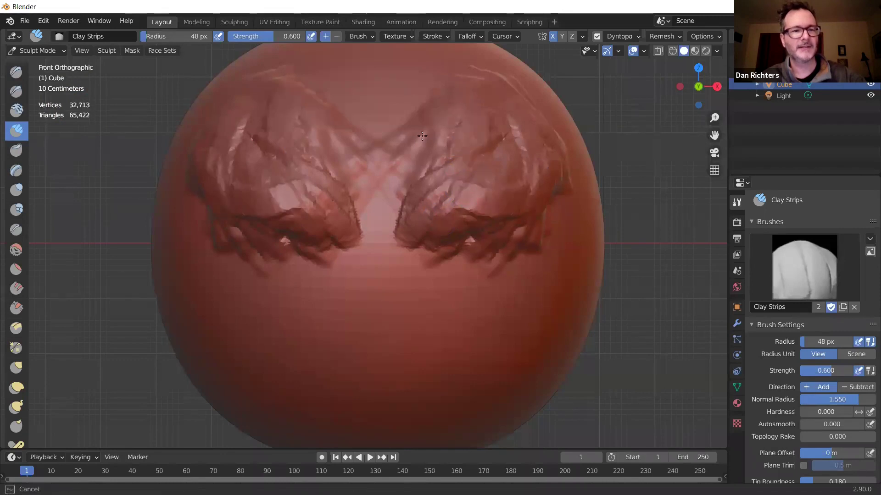
{"action": "mouse_move", "coordinate": [442, 161]}
{"action": "left_mouse_down"}
{"action": "mouse_move", "coordinate": [410, 145]}
{"action": "mouse_move", "coordinate": [436, 149]}
{"action": "left_mouse_up"}
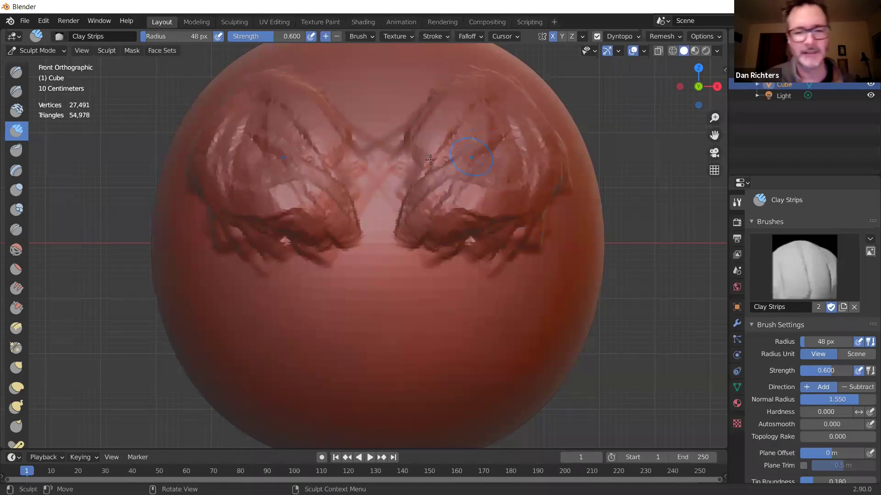
Switch the viewport to Wireframe shading and examine the mesh density around the sculpted patches from the front.
{"action": "scroll", "coordinate": [415, 174], "scroll_direction": "down", "scroll_amount": 2}
{"action": "scroll", "coordinate": [441, 205], "scroll_direction": "up", "scroll_amount": 1}
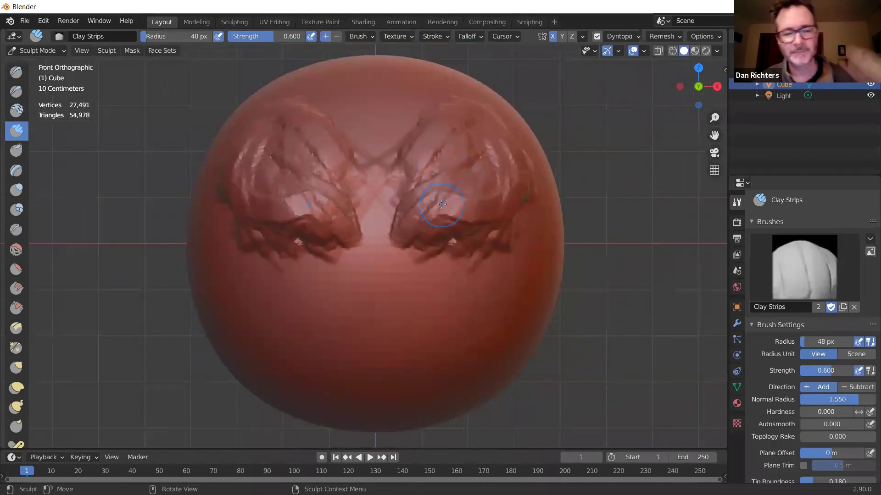
{"action": "scroll", "coordinate": [442, 205], "scroll_direction": "up", "scroll_amount": 2}
{"action": "scroll", "coordinate": [454, 197], "scroll_direction": "down", "scroll_amount": 1}
{"action": "key", "text": "z"}
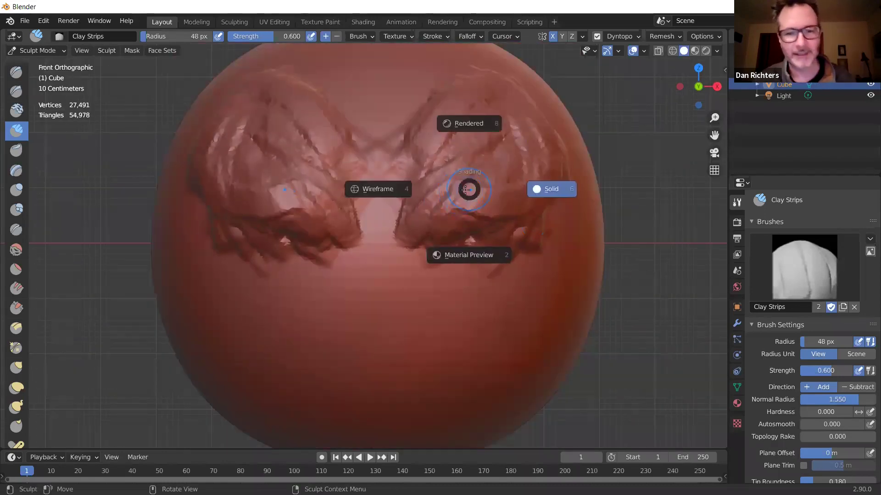
{"action": "left_click", "coordinate": [383, 191]}
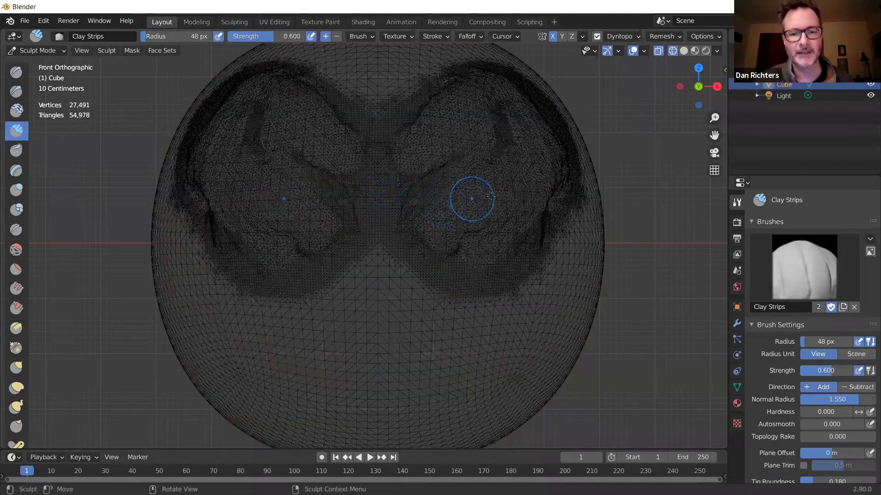
{"action": "scroll", "coordinate": [490, 201], "scroll_direction": "down", "scroll_amount": 2}
{"action": "scroll", "coordinate": [491, 236], "scroll_direction": "up", "scroll_amount": 2}
Brush Clay Strips over the dense side areas in wireframe, examining the triangles up close and from other angles.
{"action": "middle_click_drag", "start_coordinate": [492, 236], "coordinate": [392, 235]}
{"action": "left_click_drag", "start_coordinate": [392, 235], "coordinate": [420, 236]}
{"action": "middle_click_drag", "start_coordinate": [420, 235], "coordinate": [456, 229]}
{"action": "middle_click_drag", "start_coordinate": [376, 274], "coordinate": [393, 273]}
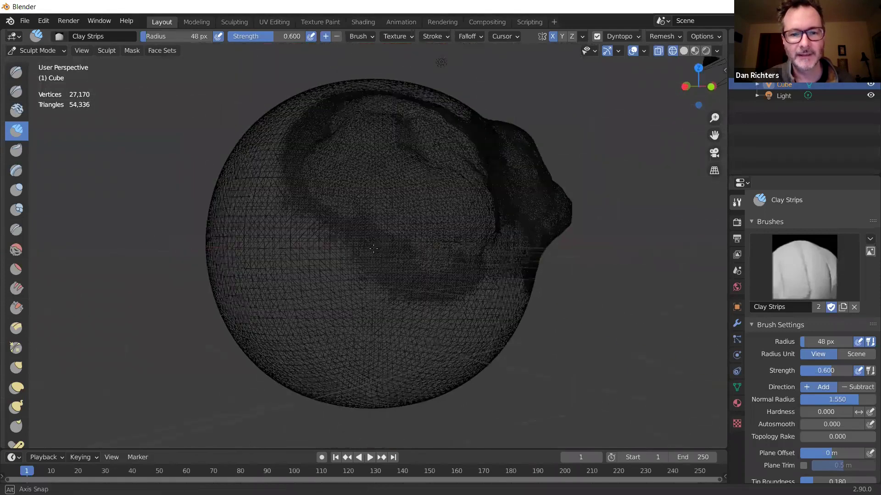
{"action": "scroll", "coordinate": [393, 270], "scroll_direction": "up", "scroll_amount": 4}
{"action": "scroll", "coordinate": [394, 262], "scroll_direction": "up", "scroll_amount": 2}
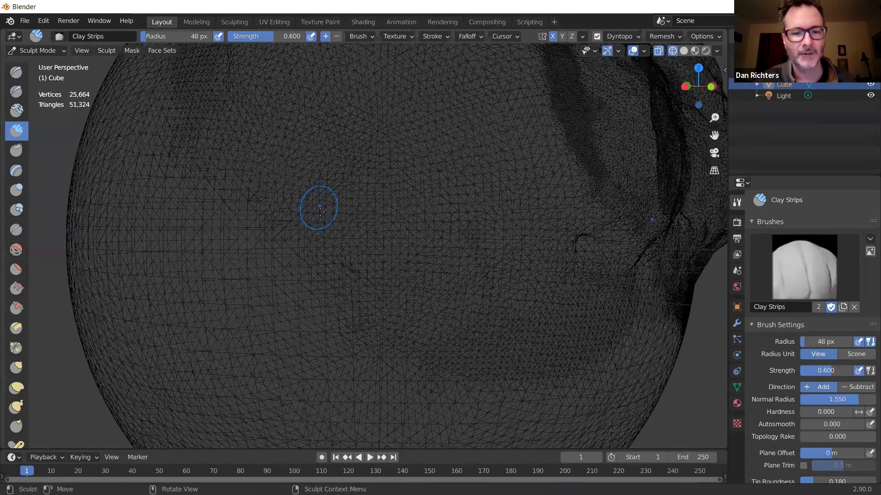
{"action": "scroll", "coordinate": [320, 206], "scroll_direction": "down", "scroll_amount": 6}
{"action": "mouse_move", "coordinate": [459, 248]}
{"action": "middle_mouse_down"}
{"action": "mouse_move", "coordinate": [498, 250]}
{"action": "mouse_move", "coordinate": [397, 225]}
{"action": "middle_mouse_up"}
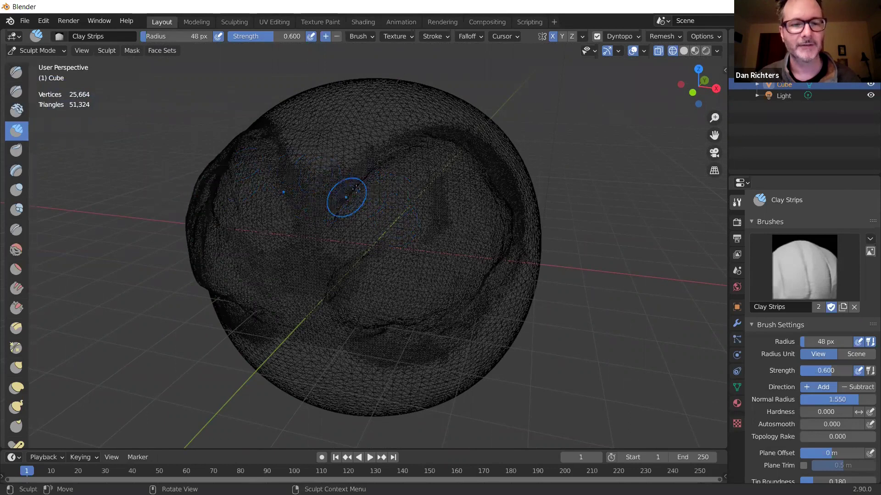
Add a short Clay Strips stroke near the inner edge of the patches and return to Solid shading to inspect the sculpt.
{"action": "left_click_drag", "start_coordinate": [353, 183], "coordinate": [363, 187]}
{"action": "key", "text": "z"}
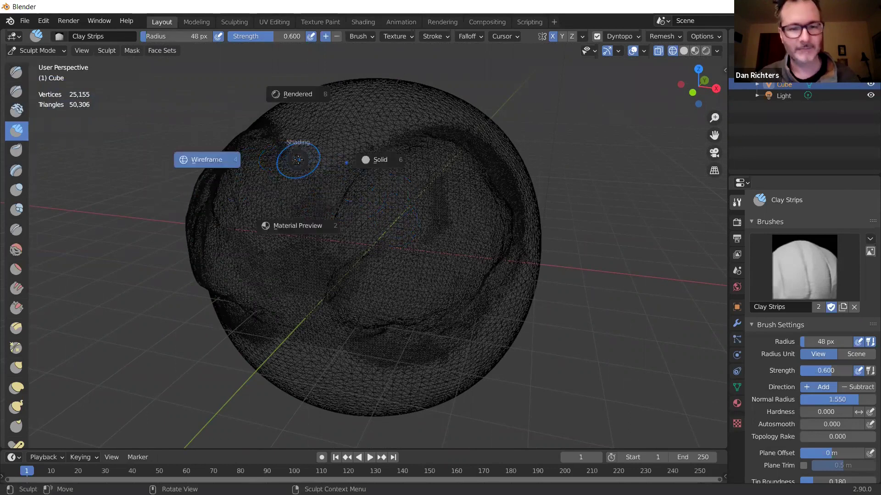
{"action": "left_click", "coordinate": [374, 167]}
{"action": "mouse_move", "coordinate": [421, 211]}
{"action": "middle_mouse_down"}
{"action": "mouse_move", "coordinate": [375, 218]}
{"action": "mouse_move", "coordinate": [408, 210]}
{"action": "middle_mouse_up"}
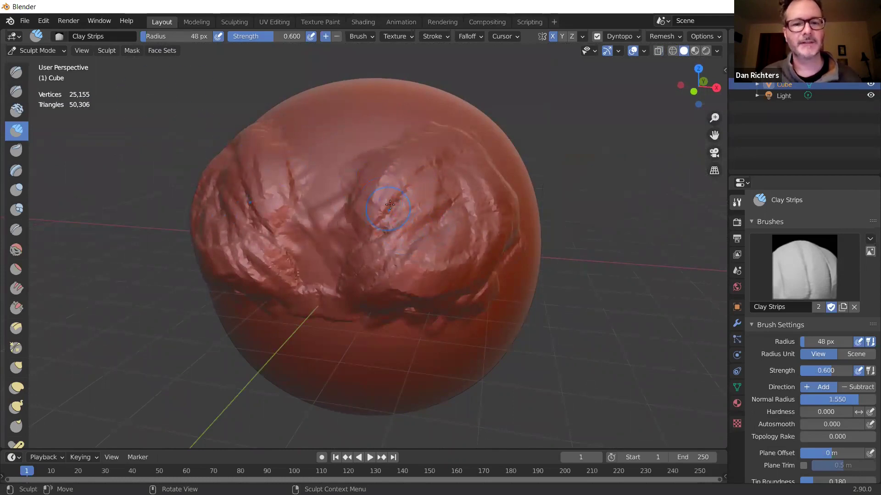
{"action": "middle_click_drag", "start_coordinate": [456, 179], "coordinate": [402, 213]}
Compare the mesh from above in Wireframe shading, examining its dense and coarse areas, and return to Solid shading.
{"action": "key", "text": "z"}
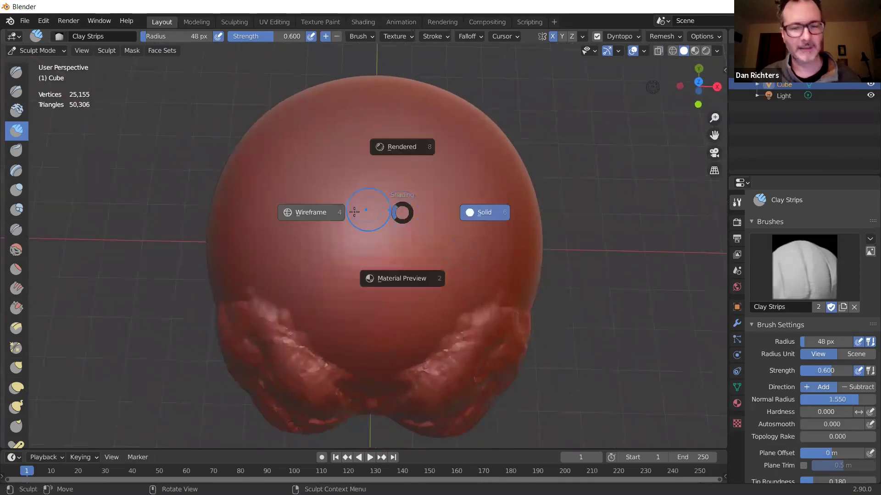
{"action": "left_click", "coordinate": [315, 213]}
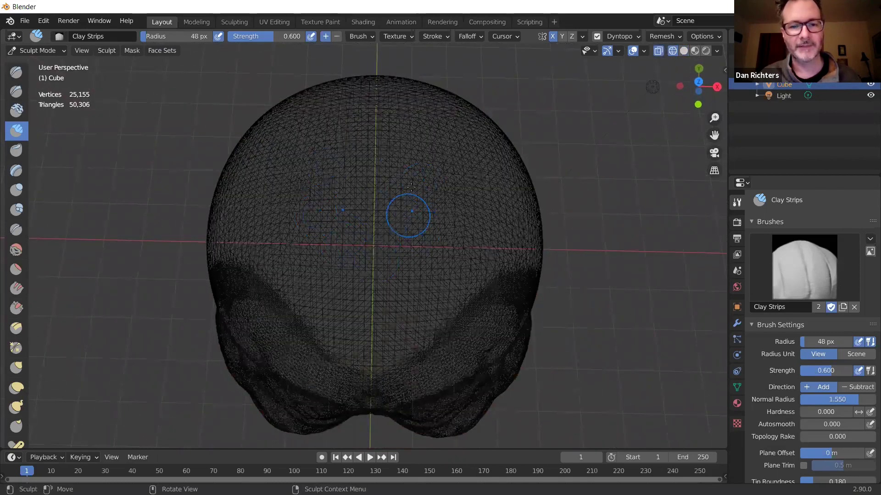
{"action": "mouse_move", "coordinate": [381, 232]}
{"action": "middle_mouse_down"}
{"action": "mouse_move", "coordinate": [372, 195]}
{"action": "mouse_move", "coordinate": [395, 177]}
{"action": "middle_mouse_up"}
{"action": "key", "text": "z"}
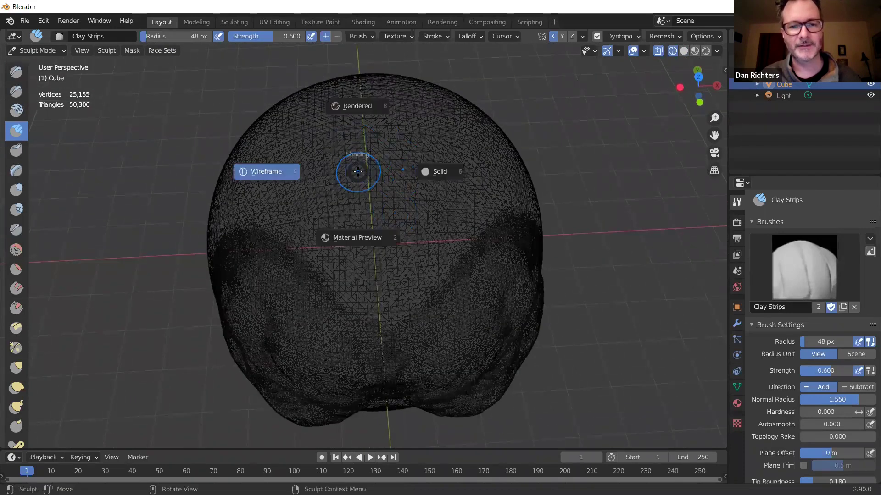
{"action": "left_click", "coordinate": [443, 177]}
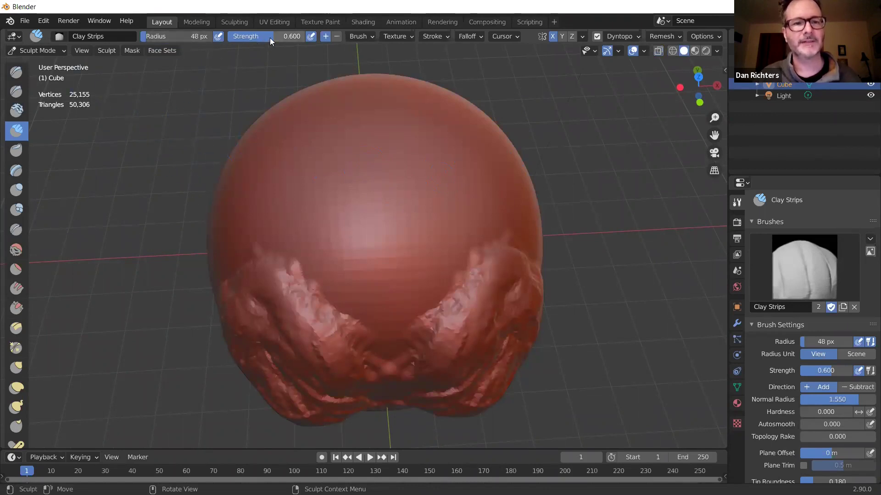
Reduce the Clay Strips strength to 0.039 and brush over the smooth top of the mesh, enlarging the radius to 157 px.
{"action": "left_click_drag", "start_coordinate": [271, 37], "coordinate": [234, 37]}
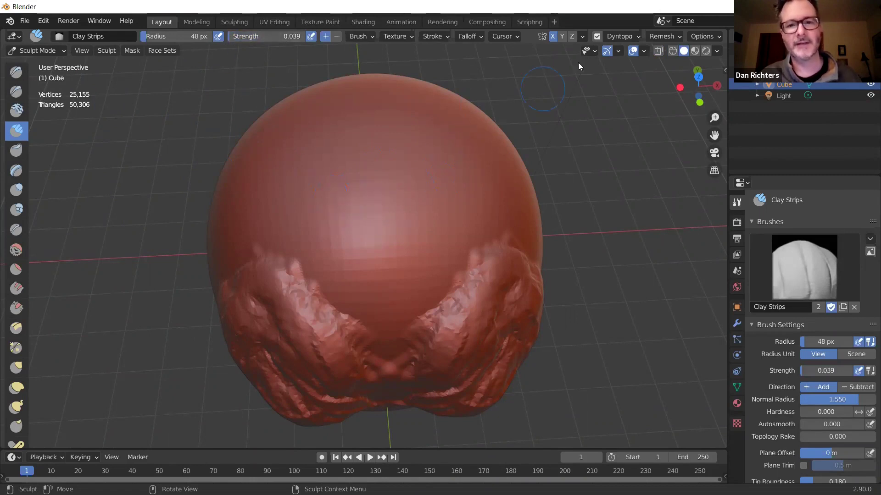
{"action": "left_click", "coordinate": [638, 35]}
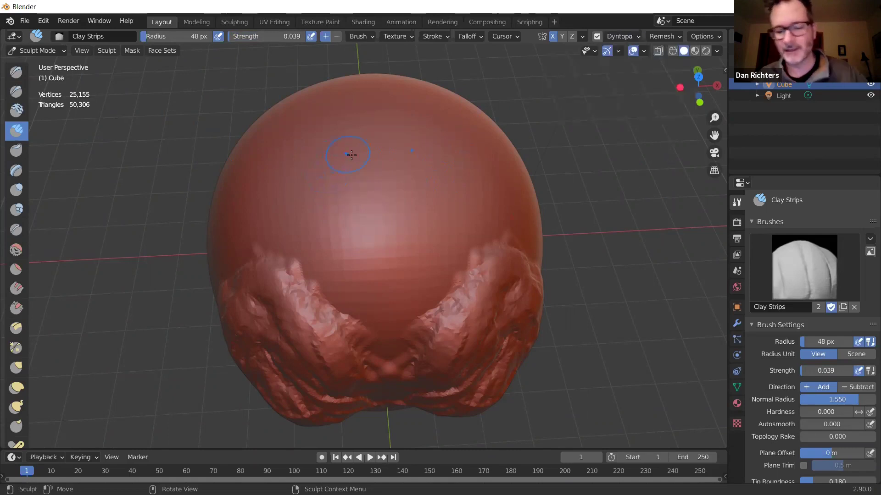
{"action": "mouse_move", "coordinate": [340, 158]}
{"action": "left_mouse_down"}
{"action": "mouse_move", "coordinate": [367, 152]}
{"action": "mouse_move", "coordinate": [423, 168]}
{"action": "left_mouse_up"}
{"action": "mouse_move", "coordinate": [369, 228]}
{"action": "left_mouse_down"}
{"action": "mouse_move", "coordinate": [410, 232]}
{"action": "mouse_move", "coordinate": [385, 256]}
{"action": "mouse_move", "coordinate": [376, 158]}
{"action": "left_mouse_up"}
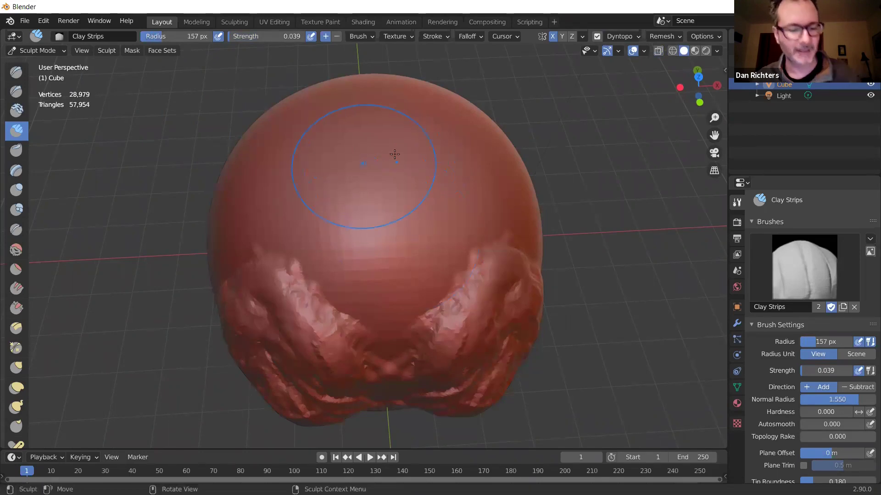
Switch to Wireframe shading and brush Clay Strips over the top of the mesh, examining its triangles up close.
{"action": "key", "text": "z"}
{"action": "left_click", "coordinate": [299, 156]}
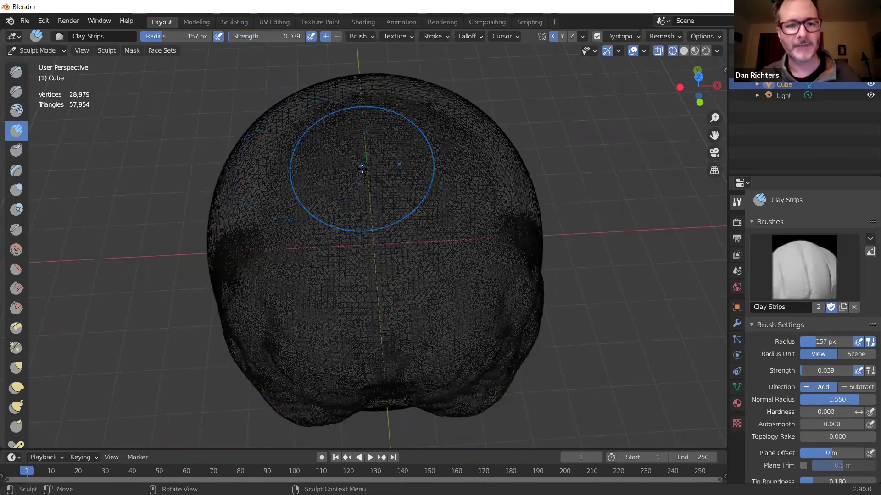
{"action": "mouse_move", "coordinate": [345, 176]}
{"action": "middle_mouse_down"}
{"action": "mouse_move", "coordinate": [411, 156]}
{"action": "mouse_move", "coordinate": [284, 161]}
{"action": "middle_mouse_up"}
{"action": "scroll", "coordinate": [277, 159], "scroll_direction": "up", "scroll_amount": 2}
{"action": "middle_click_drag", "start_coordinate": [246, 98], "coordinate": [245, 98]}
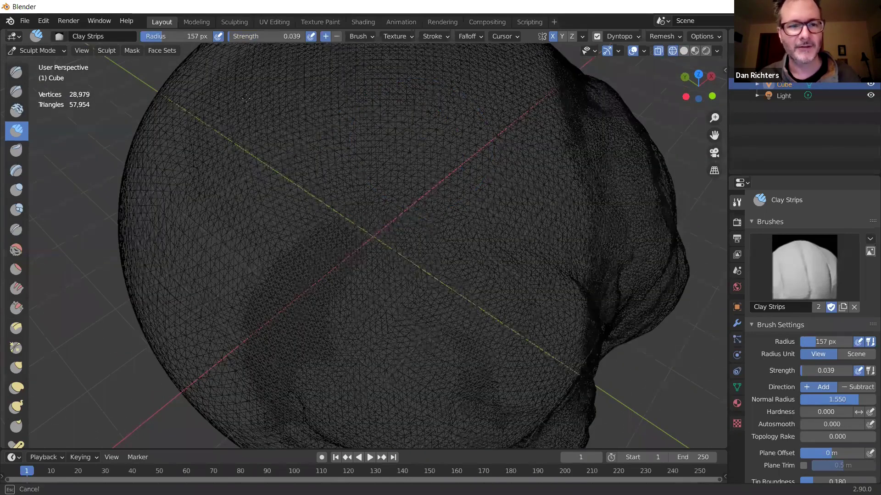
{"action": "mouse_move", "coordinate": [221, 191]}
{"action": "left_mouse_down"}
{"action": "mouse_move", "coordinate": [245, 219]}
{"action": "mouse_move", "coordinate": [279, 234]}
{"action": "mouse_move", "coordinate": [244, 226]}
{"action": "mouse_move", "coordinate": [282, 247]}
{"action": "left_mouse_up"}
{"action": "left_click_drag", "start_coordinate": [393, 212], "coordinate": [257, 335]}
{"action": "scroll", "coordinate": [490, 124], "scroll_direction": "down", "scroll_amount": 5}
{"action": "middle_click_drag", "start_coordinate": [486, 177], "coordinate": [423, 161]}
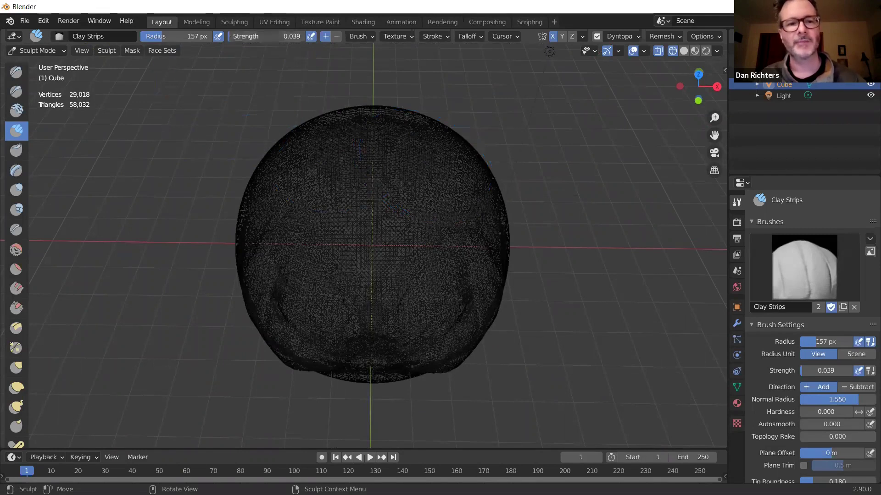
Set the Clay Strips strength to 0.518, reduce the radius to 57 px and brush ridges over the top in Solid shading.
{"action": "left_click_drag", "start_coordinate": [238, 37], "coordinate": [283, 37]}
{"action": "key", "text": "z"}
{"action": "left_click", "coordinate": [531, 136]}
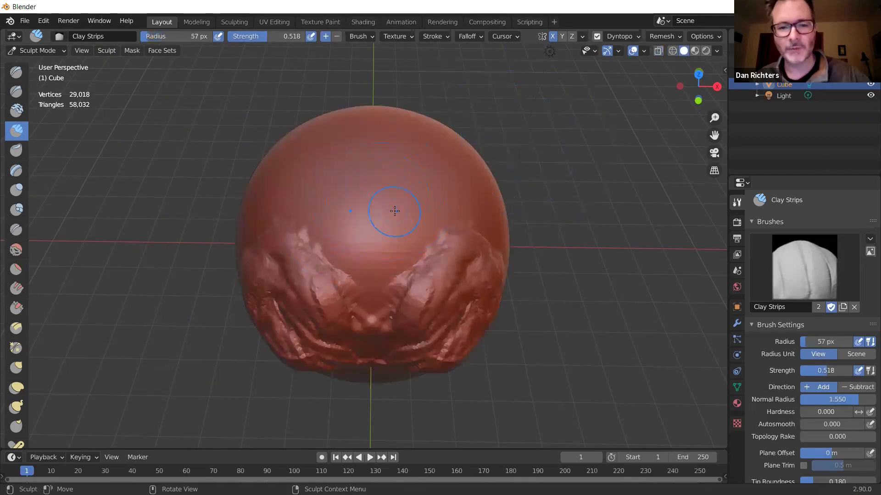
{"action": "left_click_drag", "start_coordinate": [397, 229], "coordinate": [414, 202]}
{"action": "mouse_move", "coordinate": [404, 234]}
{"action": "left_mouse_down"}
{"action": "mouse_move", "coordinate": [413, 204]}
{"action": "mouse_move", "coordinate": [395, 202]}
{"action": "mouse_move", "coordinate": [400, 196]}
{"action": "mouse_move", "coordinate": [398, 282]}
{"action": "mouse_move", "coordinate": [435, 182]}
{"action": "mouse_move", "coordinate": [413, 280]}
{"action": "mouse_move", "coordinate": [400, 261]}
{"action": "left_mouse_up"}
{"action": "middle_click_drag", "start_coordinate": [380, 279], "coordinate": [369, 230]}
{"action": "mouse_move", "coordinate": [373, 225]}
{"action": "left_mouse_down"}
{"action": "mouse_move", "coordinate": [364, 194]}
{"action": "mouse_move", "coordinate": [360, 236]}
{"action": "mouse_move", "coordinate": [353, 203]}
{"action": "mouse_move", "coordinate": [366, 243]}
{"action": "mouse_move", "coordinate": [374, 250]}
{"action": "mouse_move", "coordinate": [397, 228]}
{"action": "left_mouse_up"}
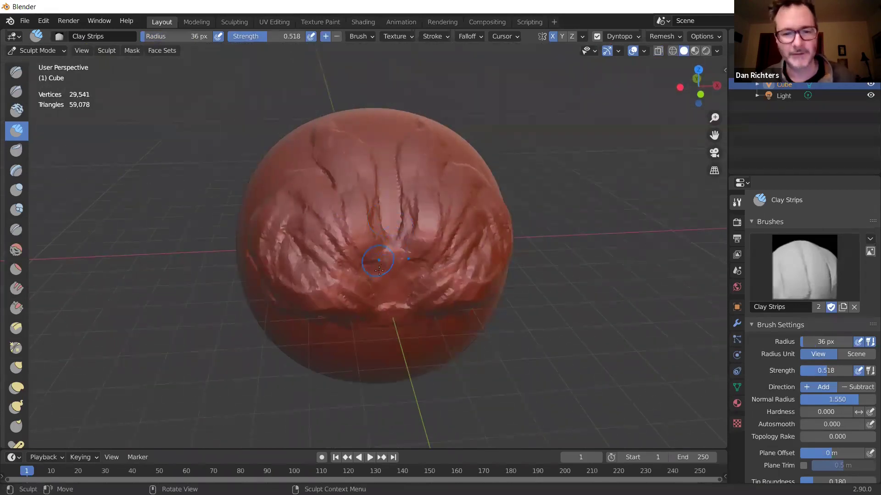
Brush Clay Strips strokes with a 36 px radius over the centre of the sculpt's front.
{"action": "left_click_drag", "start_coordinate": [379, 270], "coordinate": [383, 269]}
{"action": "left_click_drag", "start_coordinate": [393, 299], "coordinate": [394, 279]}
{"action": "mouse_move", "coordinate": [395, 280]}
{"action": "middle_mouse_down"}
{"action": "mouse_move", "coordinate": [426, 262]}
{"action": "mouse_move", "coordinate": [358, 229]}
{"action": "mouse_move", "coordinate": [340, 197]}
{"action": "middle_mouse_up"}
{"action": "mouse_move", "coordinate": [339, 197]}
{"action": "left_mouse_down"}
{"action": "mouse_move", "coordinate": [335, 238]}
{"action": "mouse_move", "coordinate": [326, 229]}
{"action": "left_mouse_up"}
{"action": "middle_click_drag", "start_coordinate": [326, 230], "coordinate": [386, 214]}
Add Clay Strips strokes along the upper side of the raised forehead and smooth over them.
{"action": "left_click_drag", "start_coordinate": [360, 154], "coordinate": [354, 148]}
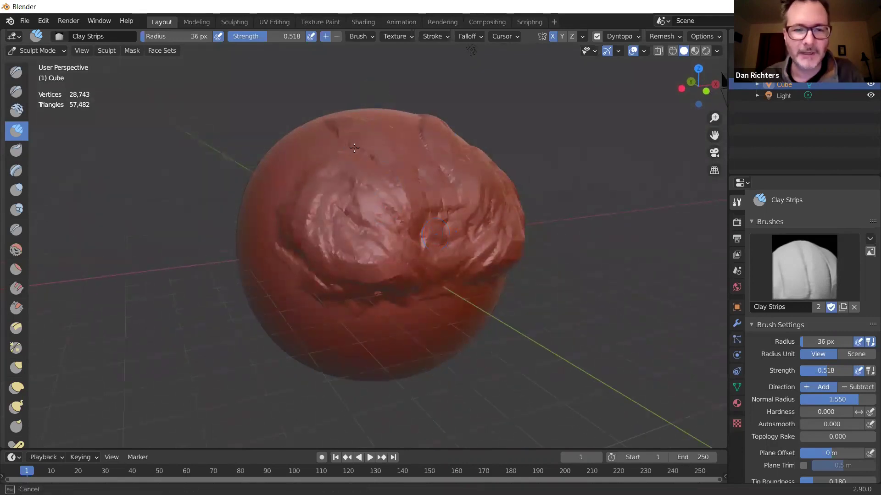
{"action": "left_click_drag", "start_coordinate": [308, 174], "coordinate": [310, 145]}
{"action": "left_click_drag", "start_coordinate": [296, 187], "coordinate": [318, 170]}
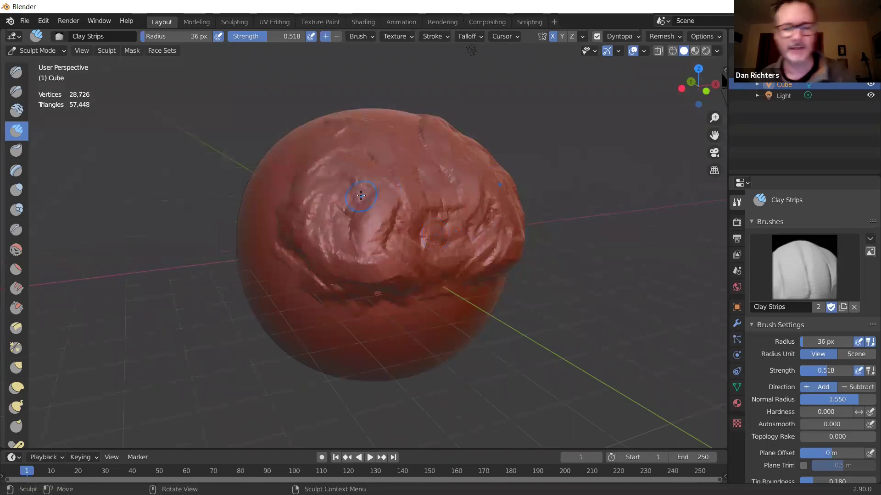
{"action": "mouse_move", "coordinate": [291, 183]}
{"action": "left_mouse_down", "text": "shift"}
{"action": "mouse_move", "coordinate": [292, 208]}
{"action": "mouse_move", "coordinate": [286, 187]}
{"action": "mouse_move", "coordinate": [299, 150]}
{"action": "mouse_move", "coordinate": [271, 212]}
{"action": "mouse_move", "coordinate": [285, 235]}
{"action": "mouse_move", "coordinate": [285, 169]}
{"action": "mouse_move", "coordinate": [263, 225]}
{"action": "mouse_move", "coordinate": [286, 274]}
{"action": "mouse_move", "coordinate": [319, 299]}
{"action": "mouse_move", "coordinate": [335, 329]}
{"action": "mouse_move", "coordinate": [311, 274]}
{"action": "mouse_move", "coordinate": [285, 251]}
{"action": "mouse_move", "coordinate": [320, 328]}
{"action": "mouse_move", "coordinate": [323, 282]}
{"action": "mouse_move", "coordinate": [304, 221]}
{"action": "mouse_move", "coordinate": [306, 176]}
{"action": "mouse_move", "coordinate": [325, 173]}
{"action": "left_mouse_up", "text": "shift"}
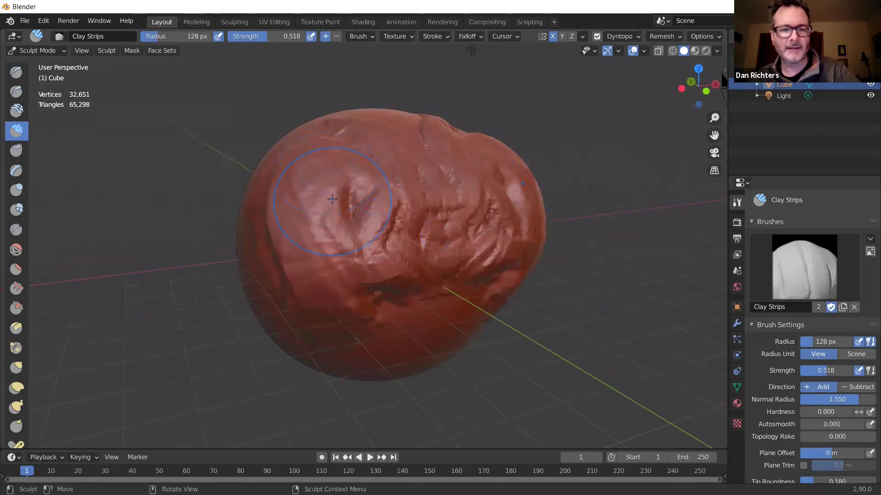
Build up both sides of the forehead with broad Clay Strips strokes at a 128 px radius.
{"action": "mouse_move", "coordinate": [330, 204]}
{"action": "left_mouse_down"}
{"action": "mouse_move", "coordinate": [361, 175]}
{"action": "mouse_move", "coordinate": [334, 239]}
{"action": "mouse_move", "coordinate": [365, 179]}
{"action": "mouse_move", "coordinate": [339, 235]}
{"action": "mouse_move", "coordinate": [372, 190]}
{"action": "mouse_move", "coordinate": [377, 197]}
{"action": "mouse_move", "coordinate": [369, 212]}
{"action": "left_mouse_up"}
{"action": "mouse_move", "coordinate": [369, 212]}
{"action": "middle_mouse_down"}
{"action": "mouse_move", "coordinate": [455, 224]}
{"action": "mouse_move", "coordinate": [349, 202]}
{"action": "middle_mouse_up"}
{"action": "mouse_move", "coordinate": [341, 202]}
{"action": "left_mouse_down"}
{"action": "mouse_move", "coordinate": [385, 208]}
{"action": "mouse_move", "coordinate": [371, 193]}
{"action": "mouse_move", "coordinate": [376, 220]}
{"action": "mouse_move", "coordinate": [404, 202]}
{"action": "mouse_move", "coordinate": [436, 248]}
{"action": "left_mouse_up"}
{"action": "mouse_move", "coordinate": [443, 224]}
{"action": "middle_mouse_down"}
{"action": "mouse_move", "coordinate": [477, 208]}
{"action": "mouse_move", "coordinate": [413, 185]}
{"action": "middle_mouse_up"}
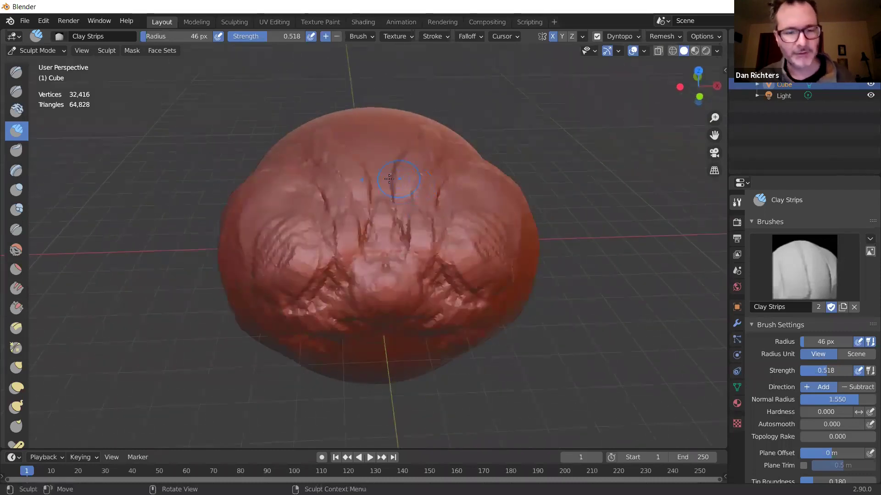
Sculpt the brow ridges above the eye sockets with Clay Strips at a 46 px radius.
{"action": "middle_click_drag", "start_coordinate": [368, 265], "coordinate": [441, 230]}
{"action": "mouse_move", "coordinate": [441, 229]}
{"action": "left_mouse_down"}
{"action": "mouse_move", "coordinate": [416, 262]}
{"action": "mouse_move", "coordinate": [383, 284]}
{"action": "mouse_move", "coordinate": [345, 261]}
{"action": "mouse_move", "coordinate": [406, 245]}
{"action": "mouse_move", "coordinate": [355, 274]}
{"action": "mouse_move", "coordinate": [427, 228]}
{"action": "mouse_move", "coordinate": [410, 226]}
{"action": "mouse_move", "coordinate": [427, 222]}
{"action": "mouse_move", "coordinate": [408, 248]}
{"action": "mouse_move", "coordinate": [421, 238]}
{"action": "mouse_move", "coordinate": [402, 227]}
{"action": "mouse_move", "coordinate": [417, 203]}
{"action": "mouse_move", "coordinate": [407, 234]}
{"action": "mouse_move", "coordinate": [452, 235]}
{"action": "mouse_move", "coordinate": [389, 270]}
{"action": "mouse_move", "coordinate": [376, 250]}
{"action": "mouse_move", "coordinate": [388, 219]}
{"action": "mouse_move", "coordinate": [379, 235]}
{"action": "mouse_move", "coordinate": [360, 223]}
{"action": "mouse_move", "coordinate": [375, 207]}
{"action": "mouse_move", "coordinate": [359, 201]}
{"action": "mouse_move", "coordinate": [399, 188]}
{"action": "left_mouse_up"}
{"action": "middle_click_drag", "start_coordinate": [399, 188], "coordinate": [354, 209]}
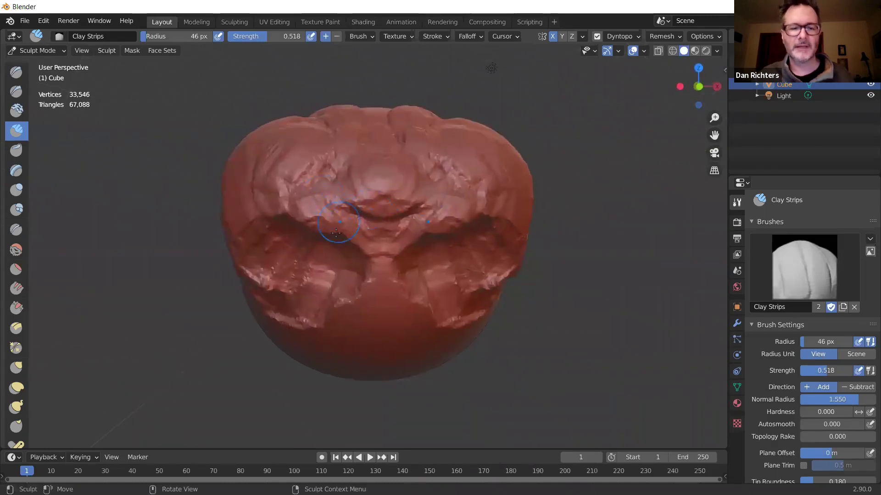
{"action": "mouse_move", "coordinate": [337, 244]}
{"action": "left_mouse_down"}
{"action": "mouse_move", "coordinate": [297, 184]}
{"action": "mouse_move", "coordinate": [257, 192]}
{"action": "mouse_move", "coordinate": [321, 207]}
{"action": "mouse_move", "coordinate": [247, 209]}
{"action": "mouse_move", "coordinate": [273, 204]}
{"action": "mouse_move", "coordinate": [348, 228]}
{"action": "mouse_move", "coordinate": [284, 212]}
{"action": "mouse_move", "coordinate": [309, 202]}
{"action": "left_mouse_up"}
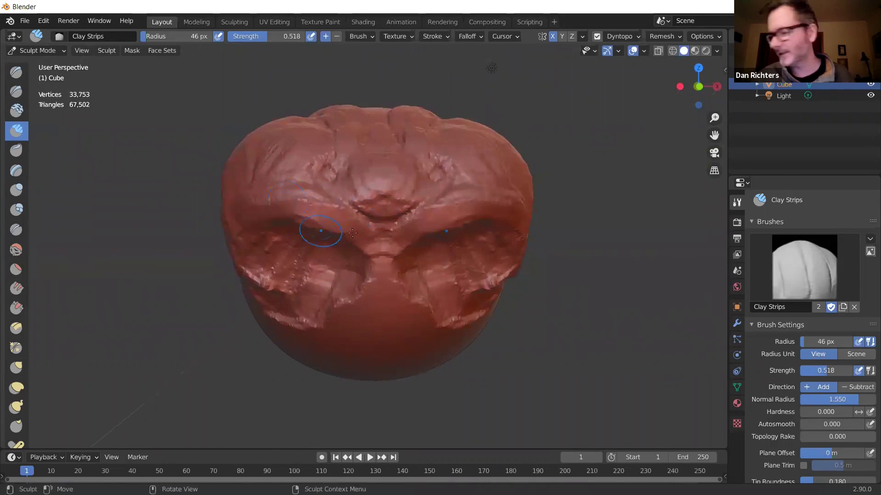
{"action": "mouse_move", "coordinate": [396, 244]}
{"action": "left_mouse_down"}
{"action": "mouse_move", "coordinate": [337, 206]}
{"action": "mouse_move", "coordinate": [290, 191]}
{"action": "mouse_move", "coordinate": [248, 197]}
{"action": "left_mouse_up"}
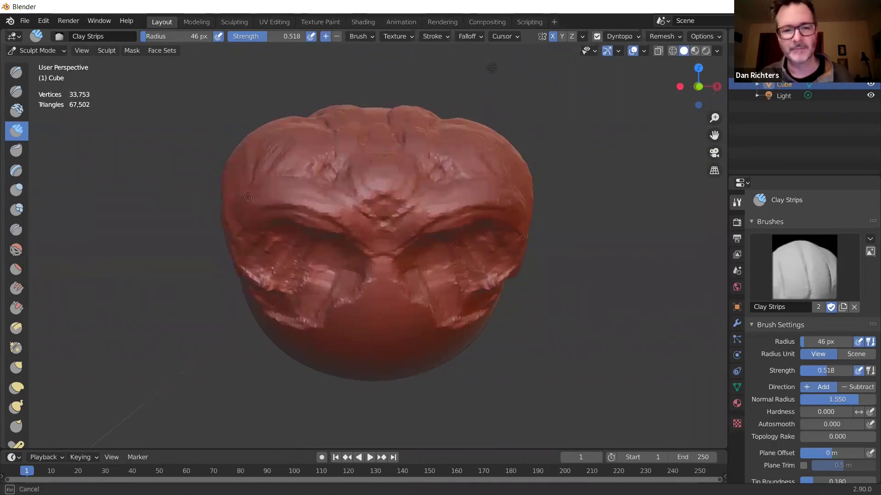
{"action": "mouse_move", "coordinate": [320, 217]}
{"action": "left_mouse_down"}
{"action": "mouse_move", "coordinate": [294, 201]}
{"action": "mouse_move", "coordinate": [358, 220]}
{"action": "left_mouse_up"}
{"action": "mouse_move", "coordinate": [360, 266]}
{"action": "left_mouse_down"}
{"action": "mouse_move", "coordinate": [300, 238]}
{"action": "mouse_move", "coordinate": [269, 251]}
{"action": "mouse_move", "coordinate": [329, 238]}
{"action": "mouse_move", "coordinate": [271, 236]}
{"action": "mouse_move", "coordinate": [281, 213]}
{"action": "mouse_move", "coordinate": [319, 233]}
{"action": "mouse_move", "coordinate": [308, 246]}
{"action": "left_mouse_up"}
Add short Clay Strips strokes around the nose bridge between the eye sockets, working close to the surface.
{"action": "mouse_move", "coordinate": [308, 246]}
{"action": "middle_mouse_down"}
{"action": "mouse_move", "coordinate": [402, 239]}
{"action": "mouse_move", "coordinate": [349, 215]}
{"action": "middle_mouse_up"}
{"action": "mouse_move", "coordinate": [339, 215]}
{"action": "left_mouse_down"}
{"action": "mouse_move", "coordinate": [301, 216]}
{"action": "mouse_move", "coordinate": [322, 219]}
{"action": "mouse_move", "coordinate": [358, 252]}
{"action": "mouse_move", "coordinate": [358, 274]}
{"action": "mouse_move", "coordinate": [384, 293]}
{"action": "left_mouse_up"}
{"action": "scroll", "coordinate": [385, 295], "scroll_direction": "up", "scroll_amount": 4}
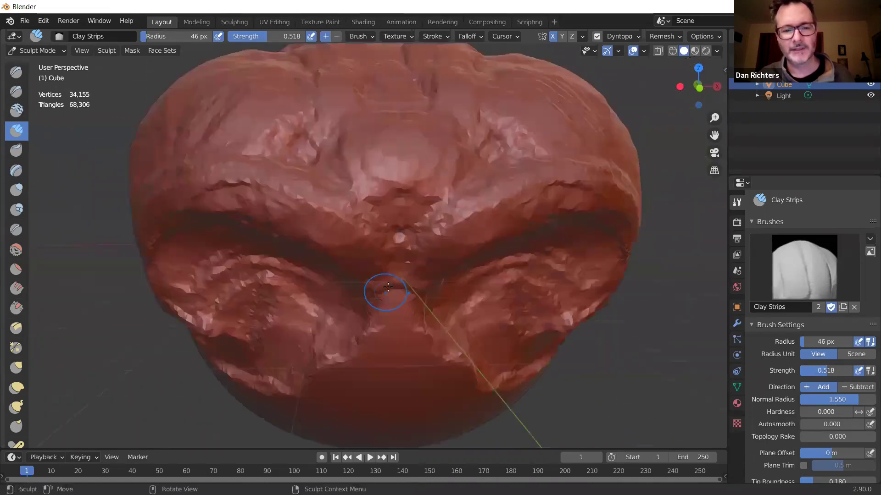
{"action": "mouse_move", "coordinate": [369, 234]}
{"action": "left_mouse_down"}
{"action": "mouse_move", "coordinate": [321, 204]}
{"action": "mouse_move", "coordinate": [312, 211]}
{"action": "mouse_move", "coordinate": [320, 193]}
{"action": "mouse_move", "coordinate": [323, 227]}
{"action": "left_mouse_up"}
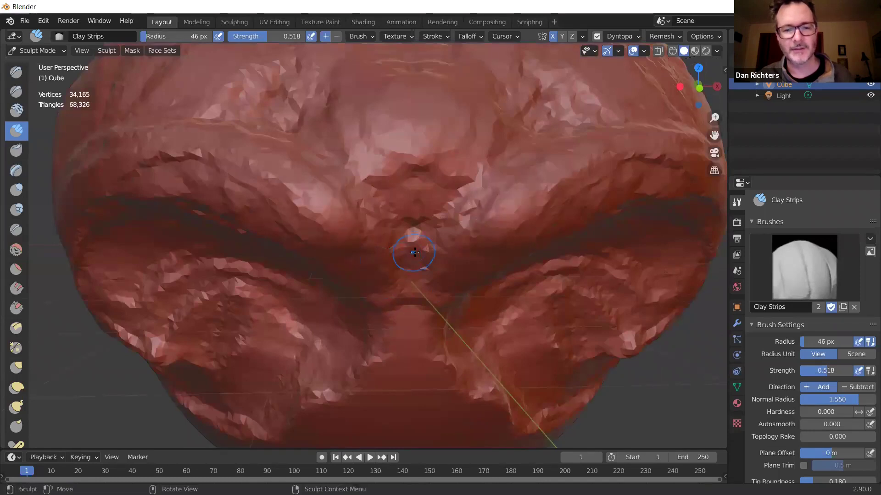
{"action": "middle_click_drag", "start_coordinate": [414, 252], "coordinate": [434, 138]}
{"action": "mouse_move", "coordinate": [433, 137]}
{"action": "left_mouse_down"}
{"action": "mouse_move", "coordinate": [441, 85]}
{"action": "mouse_move", "coordinate": [448, 136]}
{"action": "left_mouse_up"}
{"action": "scroll", "coordinate": [449, 136], "scroll_direction": "up", "scroll_amount": 2}
{"action": "scroll", "coordinate": [452, 128], "scroll_direction": "up", "scroll_amount": 5}
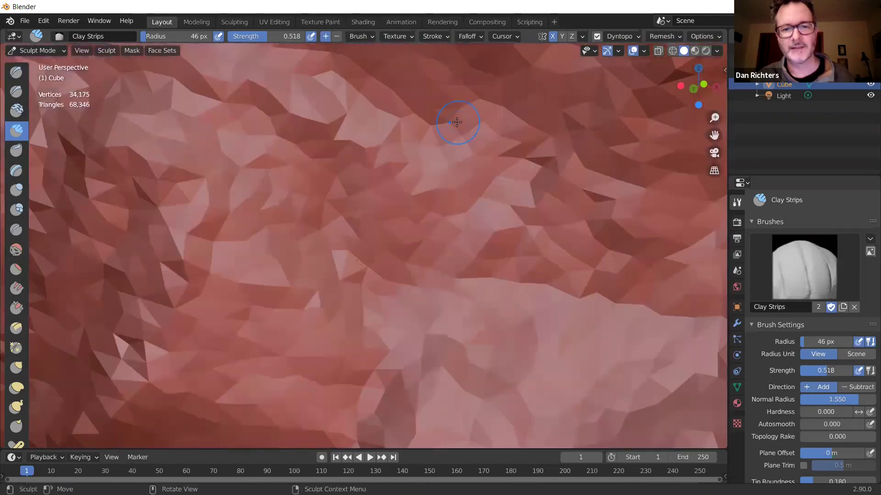
{"action": "scroll", "coordinate": [458, 123], "scroll_direction": "down", "scroll_amount": 4}
{"action": "mouse_move", "coordinate": [547, 118]}
{"action": "left_mouse_down"}
{"action": "mouse_move", "coordinate": [529, 136]}
{"action": "mouse_move", "coordinate": [504, 80]}
{"action": "mouse_move", "coordinate": [484, 103]}
{"action": "left_mouse_up"}
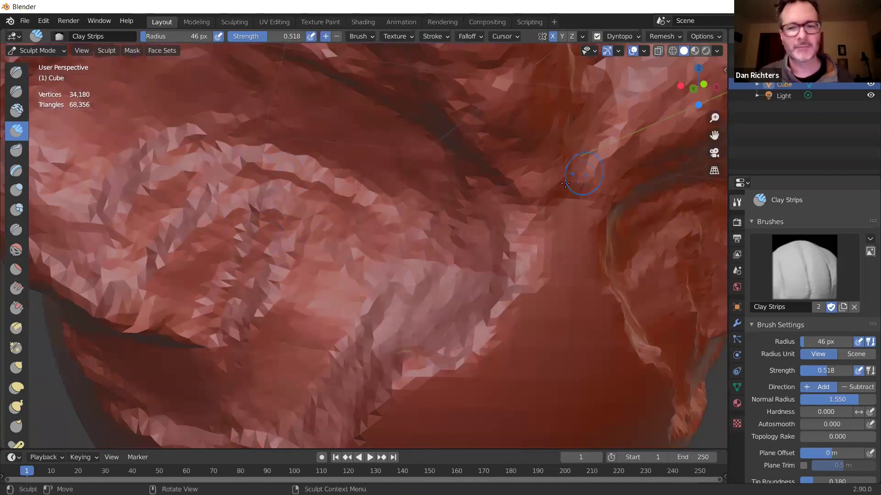
Examine the faceted triangles of the brow and eye sockets from several distances and angles.
{"action": "scroll", "coordinate": [529, 218], "scroll_direction": "down", "scroll_amount": 6}
{"action": "mouse_move", "coordinate": [424, 223]}
{"action": "middle_mouse_down"}
{"action": "mouse_move", "coordinate": [419, 202]}
{"action": "mouse_move", "coordinate": [411, 229]}
{"action": "middle_mouse_up"}
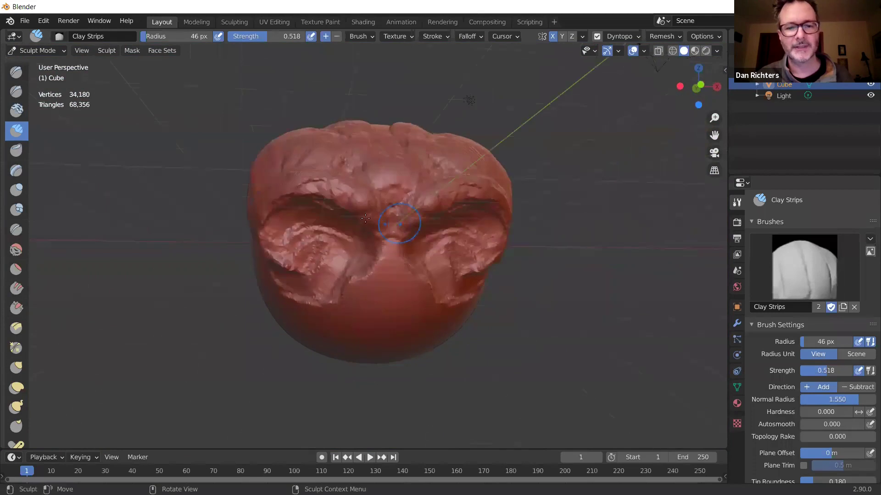
{"action": "scroll", "coordinate": [354, 209], "scroll_direction": "up", "scroll_amount": 6}
{"action": "scroll", "coordinate": [352, 204], "scroll_direction": "down", "scroll_amount": 6}
{"action": "scroll", "coordinate": [376, 216], "scroll_direction": "up", "scroll_amount": 6}
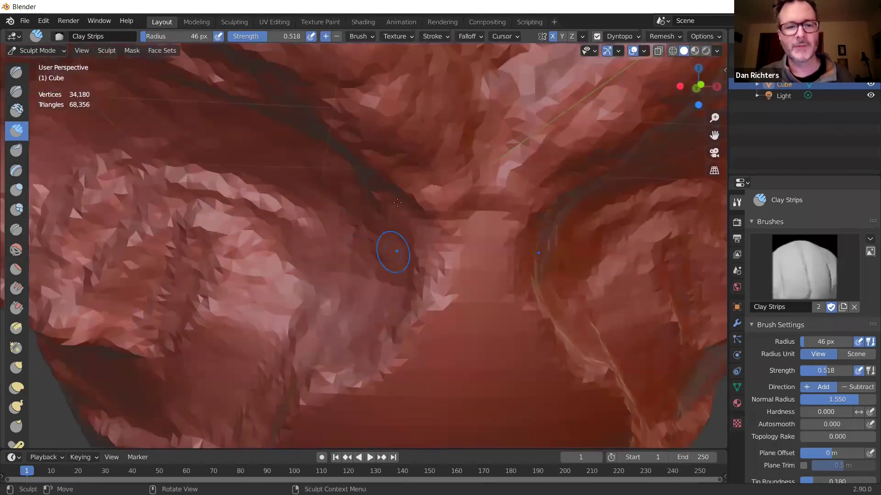
{"action": "middle_click_drag", "start_coordinate": [391, 216], "coordinate": [566, 170]}
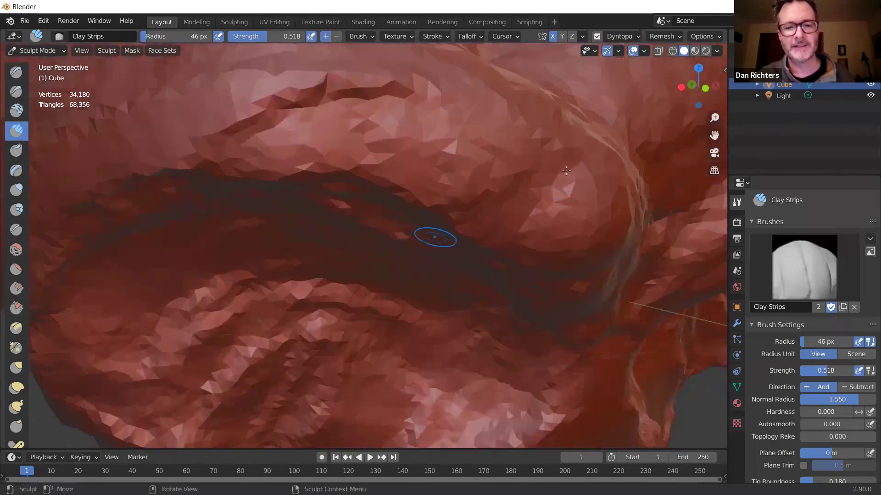
{"action": "scroll", "coordinate": [521, 143], "scroll_direction": "down", "scroll_amount": 6}
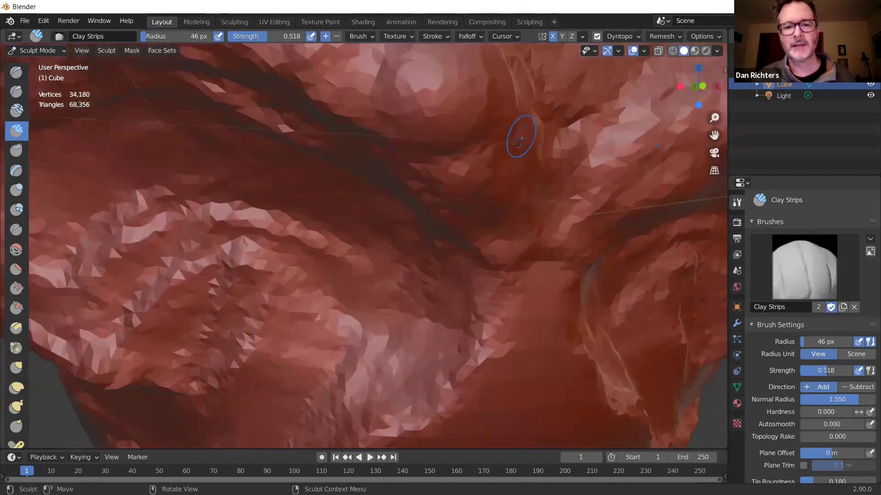
{"action": "middle_click_drag", "start_coordinate": [519, 137], "coordinate": [322, 166]}
Rework the brow ridges and the eye sockets beneath them, enlarging the brush radius to 75 px.
{"action": "mouse_move", "coordinate": [322, 166]}
{"action": "left_mouse_down"}
{"action": "mouse_move", "coordinate": [348, 174]}
{"action": "mouse_move", "coordinate": [298, 184]}
{"action": "mouse_move", "coordinate": [322, 195]}
{"action": "left_mouse_up"}
{"action": "mouse_move", "coordinate": [406, 215]}
{"action": "middle_mouse_down"}
{"action": "mouse_move", "coordinate": [410, 200]}
{"action": "mouse_move", "coordinate": [383, 199]}
{"action": "middle_mouse_up"}
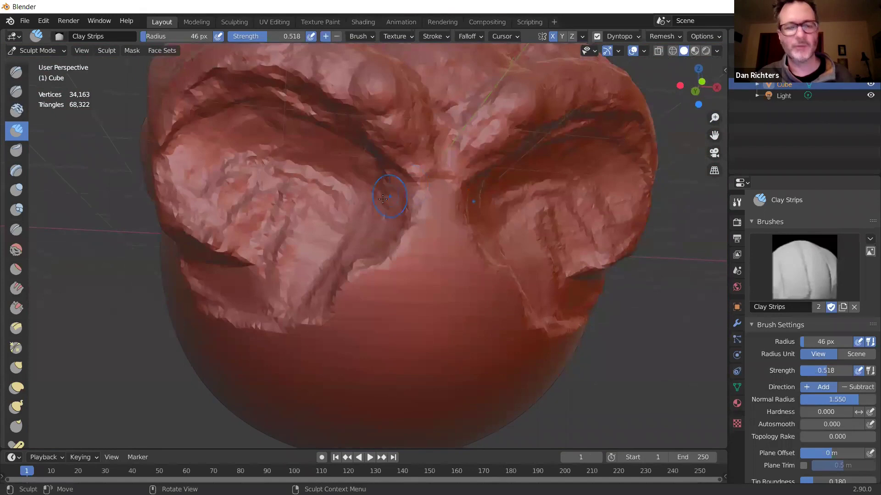
{"action": "mouse_move", "coordinate": [412, 185]}
{"action": "left_mouse_down"}
{"action": "mouse_move", "coordinate": [335, 73]}
{"action": "mouse_move", "coordinate": [247, 62]}
{"action": "mouse_move", "coordinate": [201, 81]}
{"action": "mouse_move", "coordinate": [284, 64]}
{"action": "mouse_move", "coordinate": [294, 92]}
{"action": "mouse_move", "coordinate": [192, 138]}
{"action": "mouse_move", "coordinate": [326, 79]}
{"action": "mouse_move", "coordinate": [304, 120]}
{"action": "mouse_move", "coordinate": [330, 147]}
{"action": "mouse_move", "coordinate": [228, 122]}
{"action": "left_mouse_up"}
{"action": "mouse_move", "coordinate": [299, 94]}
{"action": "left_mouse_down"}
{"action": "mouse_move", "coordinate": [328, 136]}
{"action": "mouse_move", "coordinate": [320, 137]}
{"action": "mouse_move", "coordinate": [364, 142]}
{"action": "mouse_move", "coordinate": [333, 89]}
{"action": "mouse_move", "coordinate": [257, 78]}
{"action": "mouse_move", "coordinate": [174, 137]}
{"action": "mouse_move", "coordinate": [340, 152]}
{"action": "mouse_move", "coordinate": [284, 183]}
{"action": "mouse_move", "coordinate": [252, 180]}
{"action": "mouse_move", "coordinate": [324, 193]}
{"action": "mouse_move", "coordinate": [382, 225]}
{"action": "left_mouse_up"}
{"action": "left_click_drag", "start_coordinate": [371, 138], "coordinate": [404, 197]}
{"action": "middle_click_drag", "start_coordinate": [421, 134], "coordinate": [223, 189]}
{"action": "left_click_drag", "start_coordinate": [223, 190], "coordinate": [394, 221]}
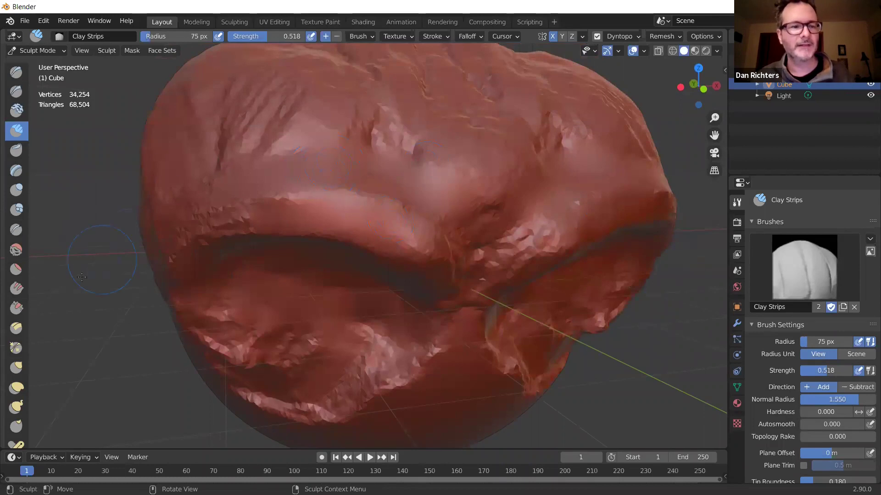
Switch to the Smooth brush at strength 0.244 and smooth the brow ridge, nose bridge and lower forehead.
{"action": "left_click", "coordinate": [17, 249]}
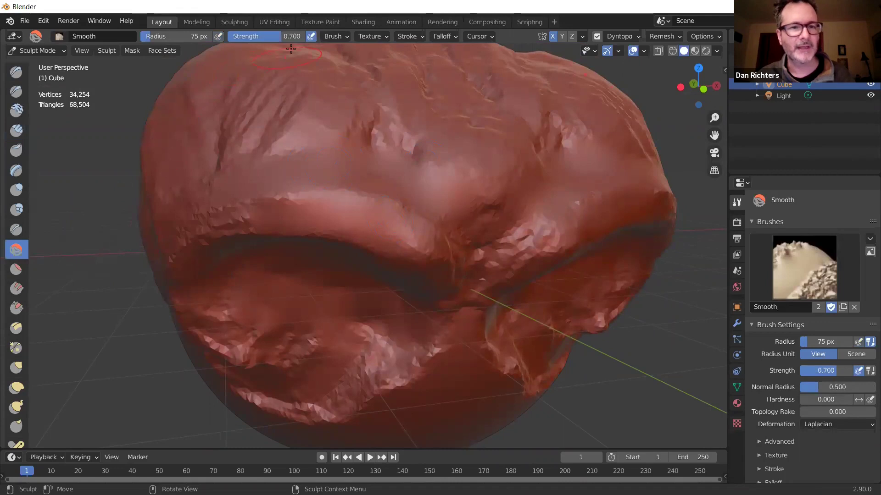
{"action": "left_click_drag", "start_coordinate": [280, 40], "coordinate": [246, 39]}
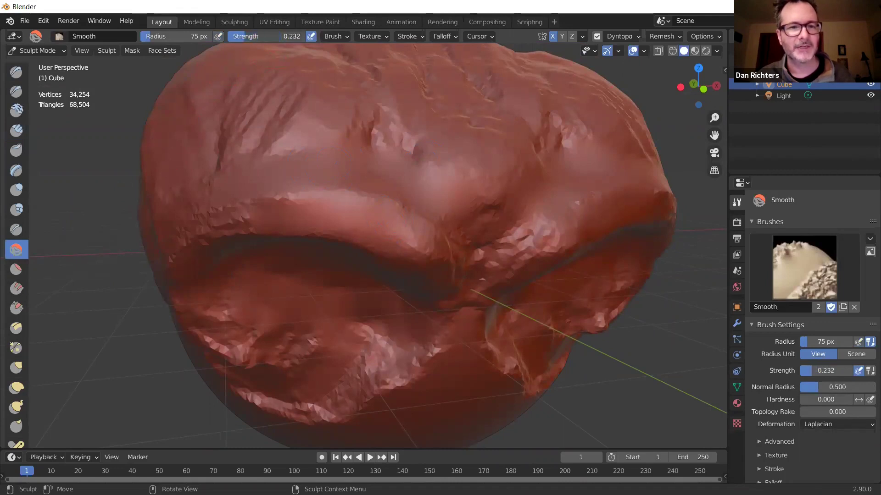
{"action": "mouse_move", "coordinate": [350, 192]}
{"action": "left_mouse_down"}
{"action": "mouse_move", "coordinate": [425, 252]}
{"action": "mouse_move", "coordinate": [447, 250]}
{"action": "mouse_move", "coordinate": [395, 206]}
{"action": "left_mouse_up"}
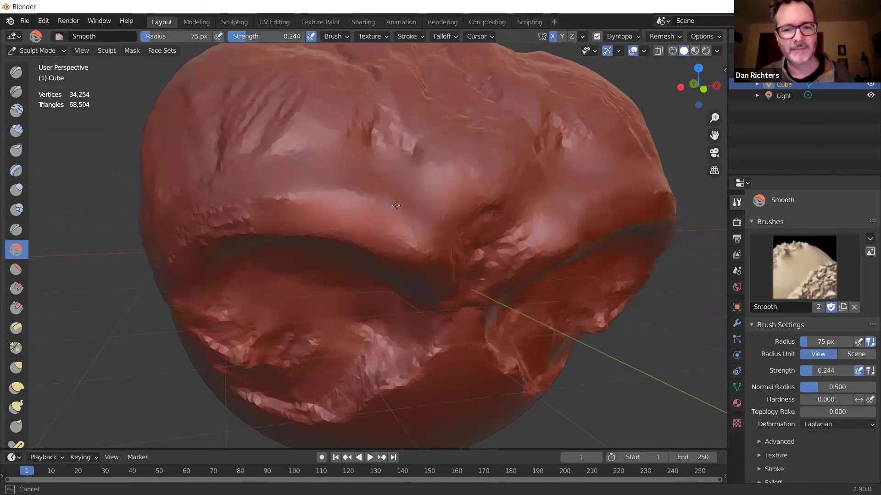
{"action": "left_click_drag", "start_coordinate": [426, 242], "coordinate": [457, 261]}
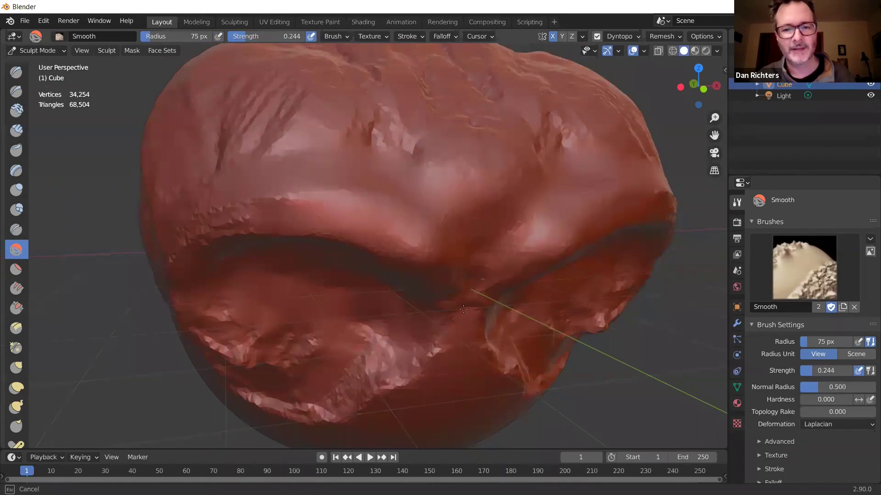
{"action": "left_click_drag", "start_coordinate": [252, 214], "coordinate": [272, 200]}
{"action": "mouse_move", "coordinate": [191, 217]}
{"action": "left_mouse_down"}
{"action": "mouse_move", "coordinate": [227, 150]}
{"action": "mouse_move", "coordinate": [208, 171]}
{"action": "mouse_move", "coordinate": [304, 157]}
{"action": "mouse_move", "coordinate": [290, 131]}
{"action": "mouse_move", "coordinate": [311, 80]}
{"action": "mouse_move", "coordinate": [292, 140]}
{"action": "mouse_move", "coordinate": [388, 151]}
{"action": "mouse_move", "coordinate": [388, 94]}
{"action": "mouse_move", "coordinate": [356, 134]}
{"action": "left_mouse_up"}
{"action": "left_click_drag", "start_coordinate": [420, 156], "coordinate": [416, 147]}
Smooth the upper forehead and the grooves running across its top.
{"action": "scroll", "coordinate": [400, 143], "scroll_direction": "down", "scroll_amount": 2}
{"action": "left_click_drag", "start_coordinate": [297, 152], "coordinate": [287, 123]}
{"action": "mouse_move", "coordinate": [254, 182]}
{"action": "left_mouse_down"}
{"action": "mouse_move", "coordinate": [414, 171]}
{"action": "mouse_move", "coordinate": [364, 119]}
{"action": "left_mouse_up"}
{"action": "left_click_drag", "start_coordinate": [364, 179], "coordinate": [404, 119]}
{"action": "left_click_drag", "start_coordinate": [404, 119], "coordinate": [456, 147]}
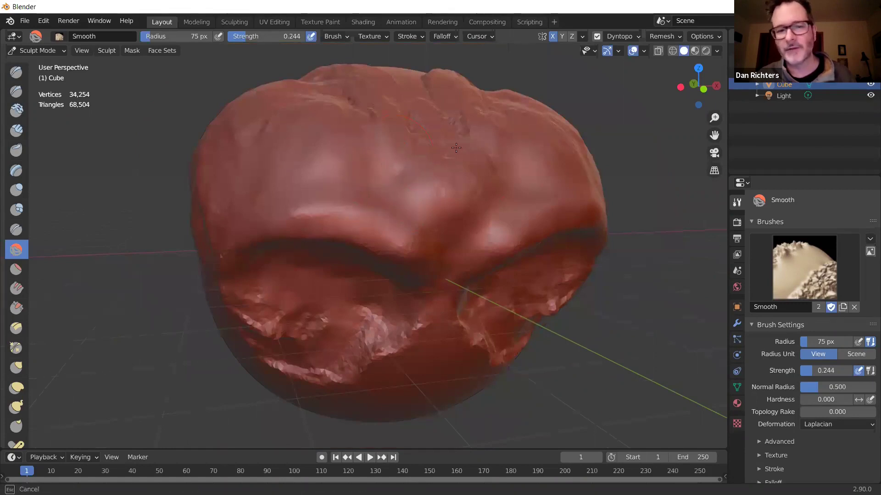
{"action": "left_click_drag", "start_coordinate": [403, 124], "coordinate": [409, 137]}
{"action": "middle_click_drag", "start_coordinate": [410, 138], "coordinate": [400, 159]}
{"action": "mouse_move", "coordinate": [400, 159]}
{"action": "left_mouse_down"}
{"action": "mouse_move", "coordinate": [396, 131]}
{"action": "mouse_move", "coordinate": [373, 138]}
{"action": "left_mouse_up"}
Smooth the side of the head and the area around the eye socket from several angles.
{"action": "middle_click_drag", "start_coordinate": [372, 138], "coordinate": [347, 172]}
{"action": "left_click_drag", "start_coordinate": [329, 198], "coordinate": [319, 117]}
{"action": "middle_click_drag", "start_coordinate": [319, 117], "coordinate": [384, 183]}
{"action": "mouse_move", "coordinate": [384, 184]}
{"action": "left_mouse_down"}
{"action": "mouse_move", "coordinate": [399, 130]}
{"action": "mouse_move", "coordinate": [420, 170]}
{"action": "mouse_move", "coordinate": [410, 198]}
{"action": "mouse_move", "coordinate": [357, 152]}
{"action": "mouse_move", "coordinate": [411, 241]}
{"action": "left_mouse_up"}
{"action": "scroll", "coordinate": [370, 189], "scroll_direction": "up", "scroll_amount": 4}
{"action": "mouse_move", "coordinate": [490, 263]}
{"action": "left_mouse_down"}
{"action": "mouse_move", "coordinate": [500, 202]}
{"action": "mouse_move", "coordinate": [431, 197]}
{"action": "mouse_move", "coordinate": [471, 197]}
{"action": "left_mouse_up"}
{"action": "scroll", "coordinate": [459, 202], "scroll_direction": "down", "scroll_amount": 4}
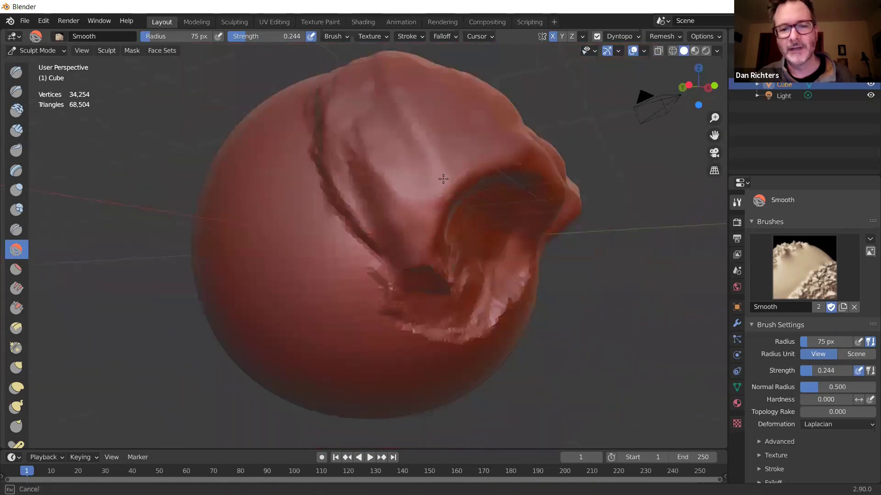
Try smoothing the brow and eye sockets with a 137 px radius and 0.630 strength.
{"action": "middle_click_drag", "start_coordinate": [513, 182], "coordinate": [468, 211]}
{"action": "key", "text": "f"}
{"action": "left_click", "coordinate": [465, 212]}
{"action": "key", "text": "bracketright"}
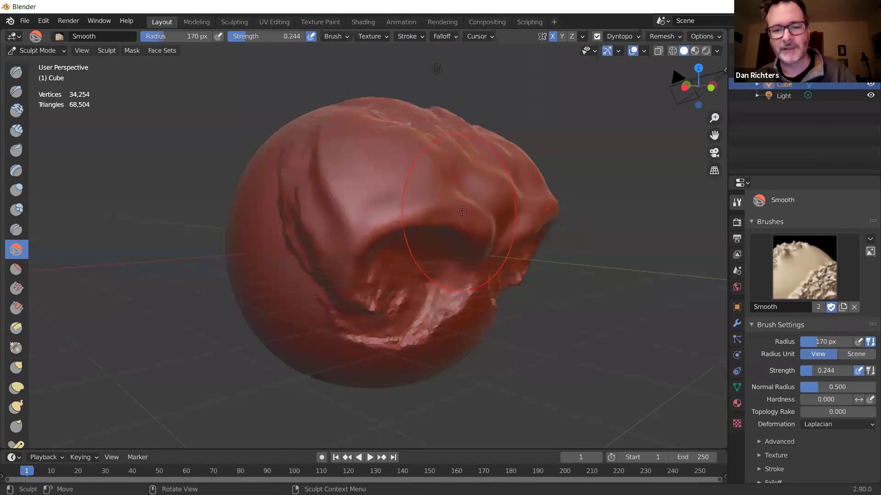
{"action": "key", "text": "bracketleft"}
{"action": "left_click_drag", "start_coordinate": [255, 37], "coordinate": [277, 37]}
{"action": "key", "text": "bracketleft"}
{"action": "mouse_move", "coordinate": [430, 214]}
{"action": "left_mouse_down"}
{"action": "mouse_move", "coordinate": [481, 239]}
{"action": "mouse_move", "coordinate": [458, 235]}
{"action": "mouse_move", "coordinate": [486, 224]}
{"action": "mouse_move", "coordinate": [477, 211]}
{"action": "mouse_move", "coordinate": [490, 223]}
{"action": "mouse_move", "coordinate": [468, 210]}
{"action": "mouse_move", "coordinate": [488, 224]}
{"action": "mouse_move", "coordinate": [484, 235]}
{"action": "mouse_move", "coordinate": [464, 241]}
{"action": "mouse_move", "coordinate": [439, 223]}
{"action": "mouse_move", "coordinate": [445, 216]}
{"action": "mouse_move", "coordinate": [499, 238]}
{"action": "mouse_move", "coordinate": [440, 221]}
{"action": "left_mouse_up"}
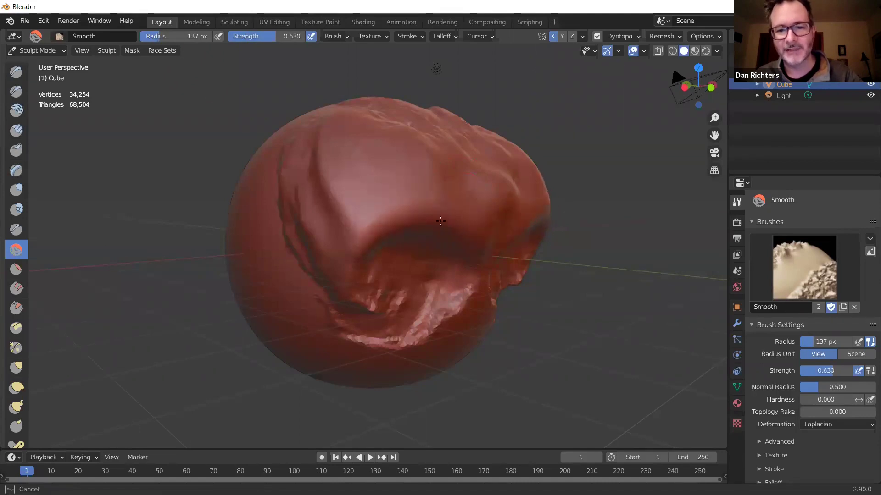
{"action": "mouse_move", "coordinate": [333, 222]}
{"action": "left_mouse_down"}
{"action": "mouse_move", "coordinate": [331, 282]}
{"action": "mouse_move", "coordinate": [429, 283]}
{"action": "mouse_move", "coordinate": [380, 301]}
{"action": "mouse_move", "coordinate": [405, 290]}
{"action": "mouse_move", "coordinate": [450, 300]}
{"action": "mouse_move", "coordinate": [308, 248]}
{"action": "mouse_move", "coordinate": [342, 254]}
{"action": "mouse_move", "coordinate": [357, 241]}
{"action": "mouse_move", "coordinate": [347, 249]}
{"action": "mouse_move", "coordinate": [432, 246]}
{"action": "left_mouse_up"}
{"action": "middle_click_drag", "start_coordinate": [433, 246], "coordinate": [402, 216]}
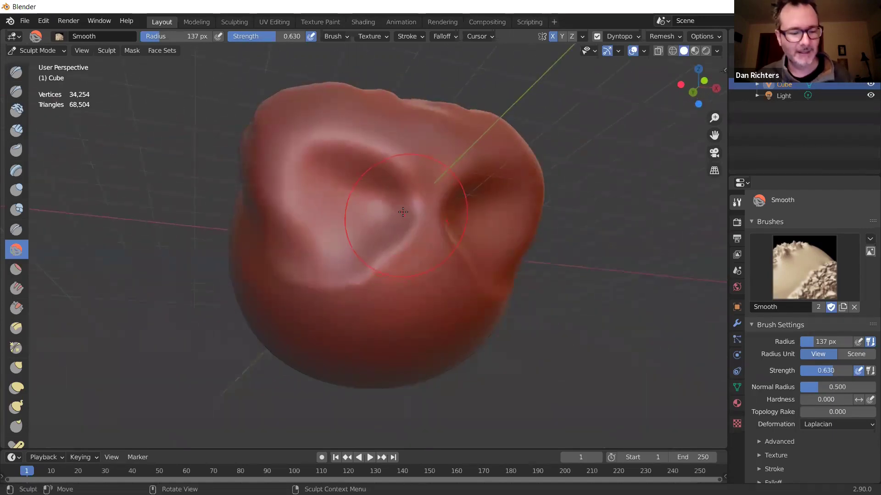
{"action": "key", "text": "ctrl+z"}
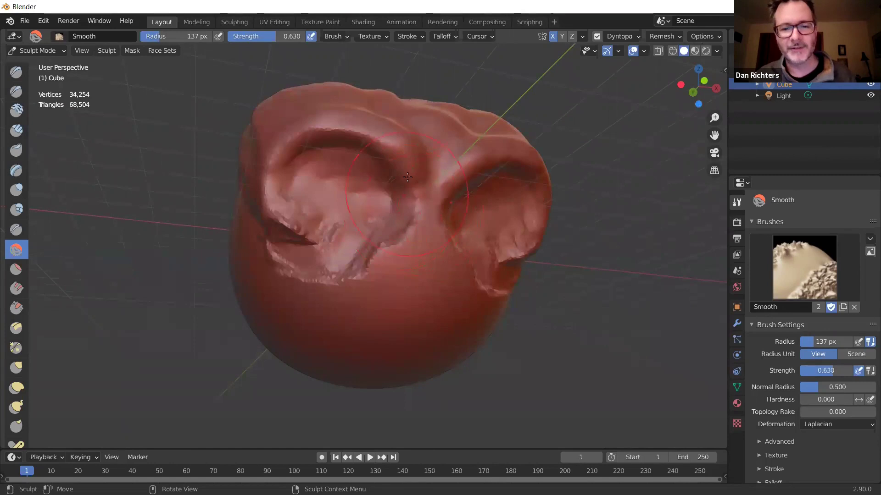
Reduce the Smooth brush to a 72 px radius and 0.215 strength, and switch to the Clay brush.
{"action": "mouse_move", "coordinate": [408, 177]}
{"action": "middle_mouse_down"}
{"action": "mouse_move", "coordinate": [385, 184]}
{"action": "mouse_move", "coordinate": [385, 215]}
{"action": "middle_mouse_up"}
{"action": "key", "text": "f"}
{"action": "left_click", "coordinate": [386, 235]}
{"action": "key", "text": "f"}
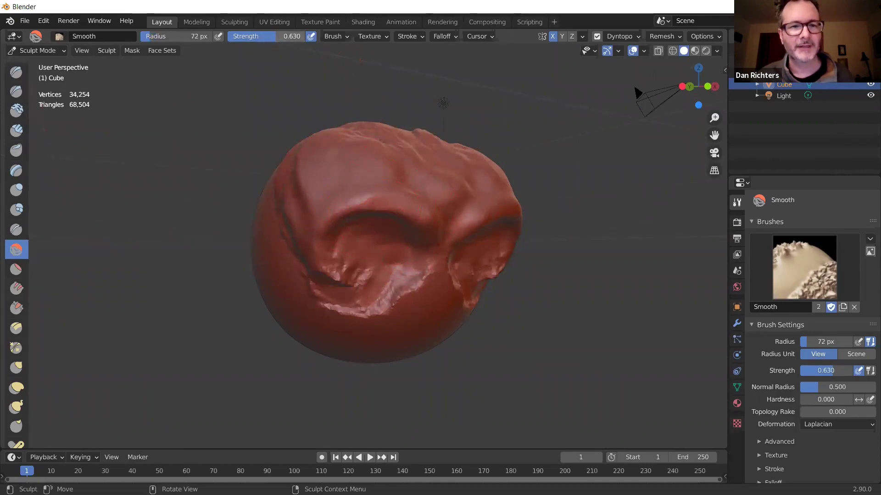
{"action": "left_click_drag", "start_coordinate": [277, 36], "coordinate": [254, 36]}
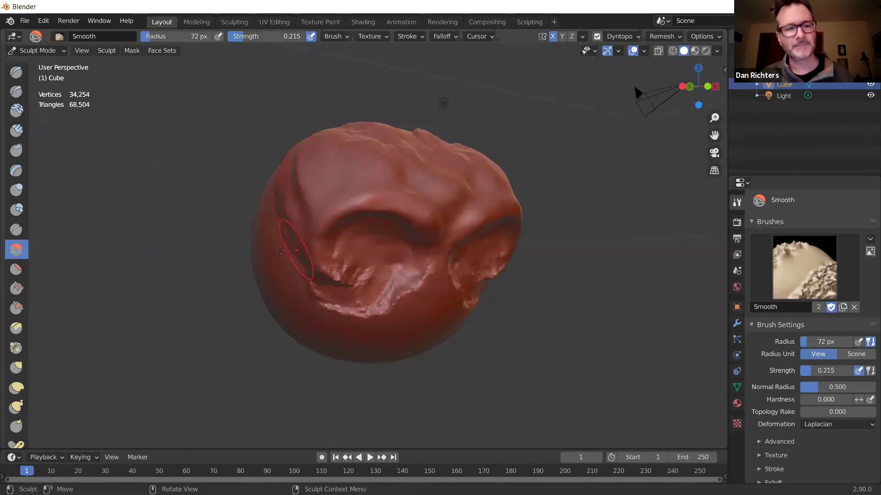
{"action": "left_click", "coordinate": [17, 110]}
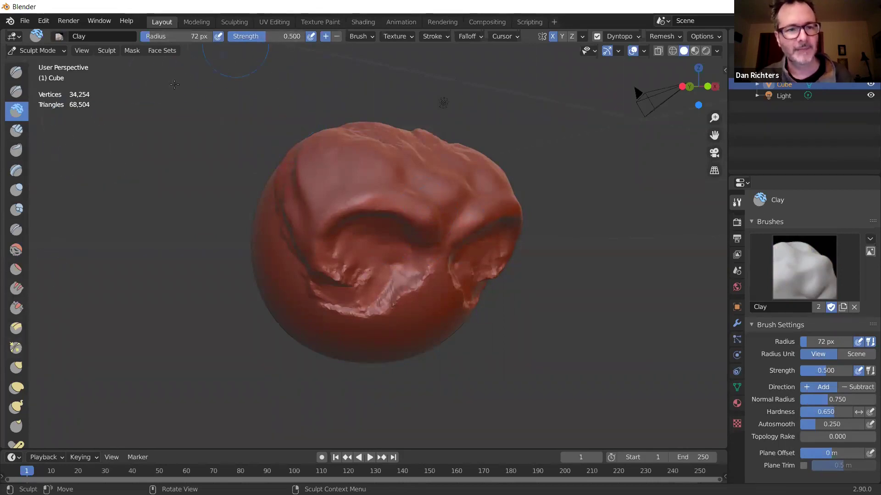
Add Clay Strips strokes along the brow ridge above the eye sockets.
{"action": "left_click", "coordinate": [16, 250]}
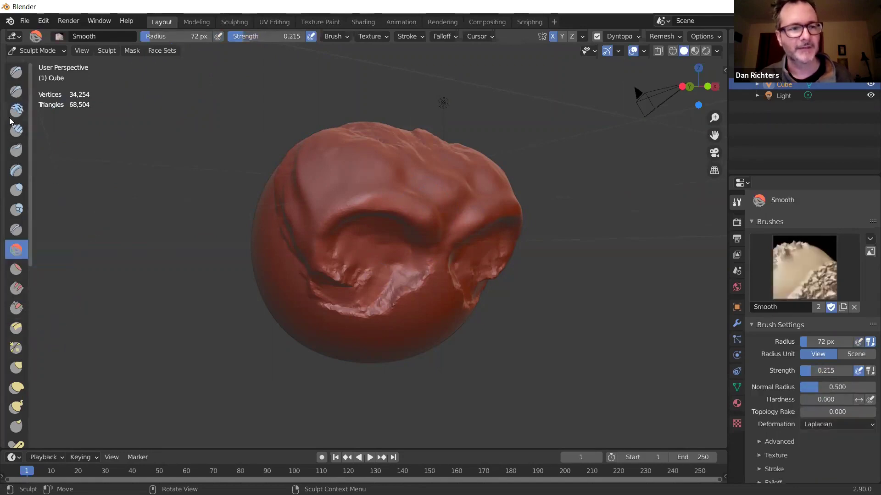
{"action": "left_click", "coordinate": [16, 131]}
{"action": "mouse_move", "coordinate": [400, 205]}
{"action": "left_mouse_down"}
{"action": "mouse_move", "coordinate": [362, 197]}
{"action": "mouse_move", "coordinate": [415, 222]}
{"action": "mouse_move", "coordinate": [439, 200]}
{"action": "left_mouse_up"}
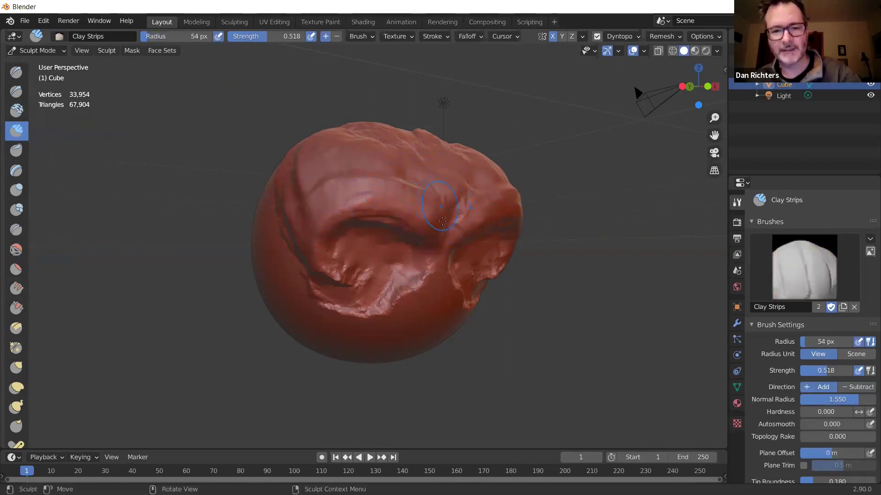
Reduce the Clay Strips radius to 46 px and build up a curved rim beneath the eye sockets and at their outer corners.
{"action": "middle_click_drag", "start_coordinate": [442, 221], "coordinate": [441, 195]}
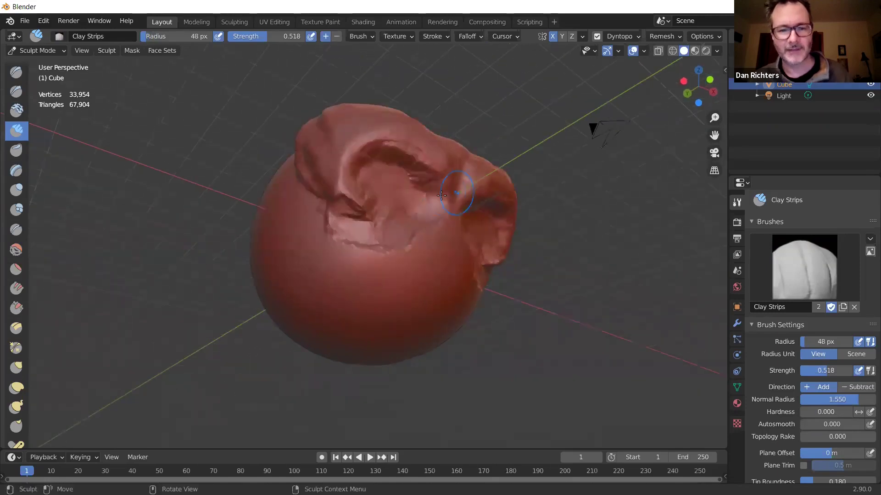
{"action": "key", "text": "bracketleft"}
{"action": "scroll", "coordinate": [423, 210], "scroll_direction": "up", "scroll_amount": 3}
{"action": "mouse_move", "coordinate": [519, 185]}
{"action": "left_mouse_down"}
{"action": "mouse_move", "coordinate": [513, 229]}
{"action": "mouse_move", "coordinate": [482, 266]}
{"action": "mouse_move", "coordinate": [304, 237]}
{"action": "mouse_move", "coordinate": [394, 262]}
{"action": "mouse_move", "coordinate": [293, 184]}
{"action": "mouse_move", "coordinate": [395, 254]}
{"action": "left_mouse_up"}
{"action": "mouse_move", "coordinate": [451, 278]}
{"action": "left_mouse_down"}
{"action": "mouse_move", "coordinate": [331, 286]}
{"action": "mouse_move", "coordinate": [363, 275]}
{"action": "mouse_move", "coordinate": [349, 273]}
{"action": "mouse_move", "coordinate": [418, 275]}
{"action": "mouse_move", "coordinate": [294, 230]}
{"action": "mouse_move", "coordinate": [321, 178]}
{"action": "mouse_move", "coordinate": [439, 245]}
{"action": "mouse_move", "coordinate": [501, 254]}
{"action": "left_mouse_up"}
{"action": "mouse_move", "coordinate": [329, 203]}
{"action": "left_mouse_down"}
{"action": "mouse_move", "coordinate": [353, 301]}
{"action": "mouse_move", "coordinate": [452, 306]}
{"action": "mouse_move", "coordinate": [493, 270]}
{"action": "mouse_move", "coordinate": [504, 233]}
{"action": "mouse_move", "coordinate": [427, 248]}
{"action": "left_mouse_up"}
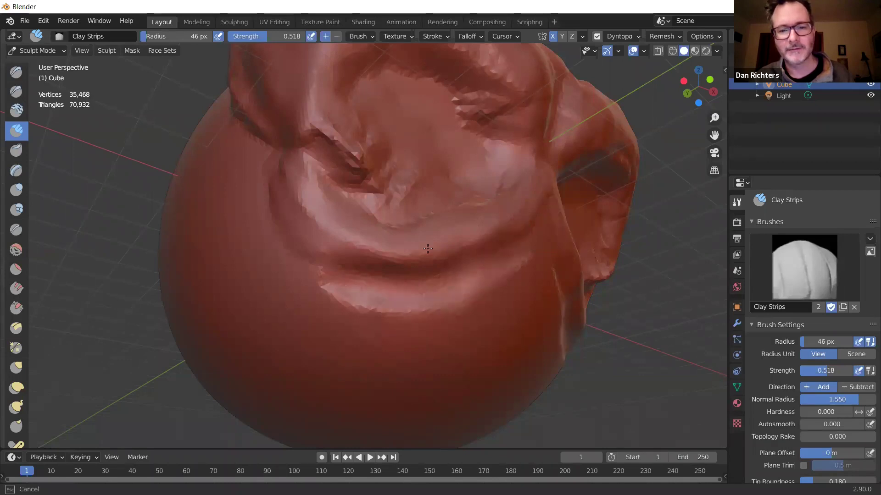
{"action": "left_click_drag", "start_coordinate": [368, 153], "coordinate": [312, 137]}
{"action": "left_click_drag", "start_coordinate": [364, 177], "coordinate": [360, 159]}
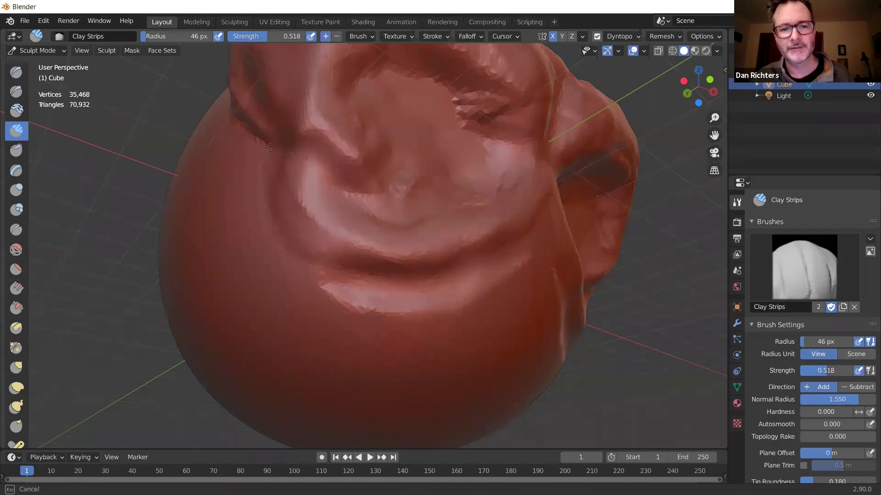
Refine the floor of the eye sockets and the inner part of their lower rims with Clay Strips.
{"action": "middle_click_drag", "start_coordinate": [275, 147], "coordinate": [403, 157]}
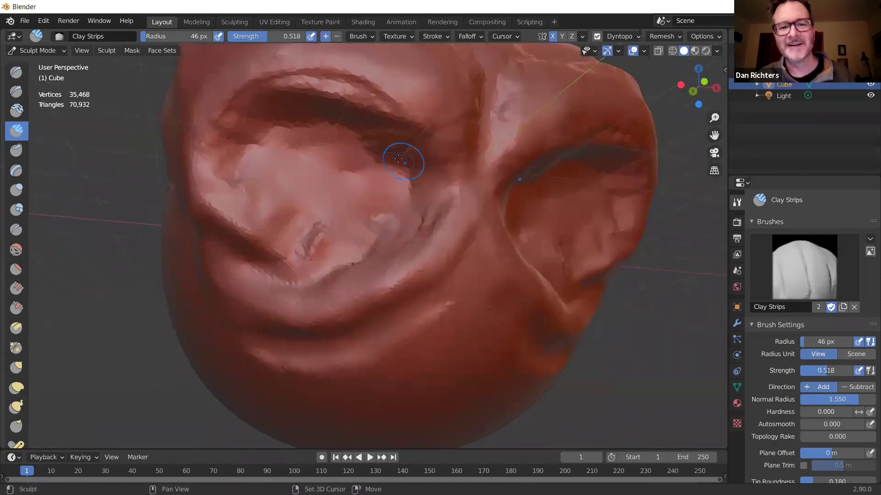
{"action": "mouse_move", "coordinate": [197, 144]}
{"action": "left_mouse_down"}
{"action": "mouse_move", "coordinate": [293, 80]}
{"action": "mouse_move", "coordinate": [367, 94]}
{"action": "mouse_move", "coordinate": [428, 187]}
{"action": "left_mouse_up"}
{"action": "mouse_move", "coordinate": [438, 224]}
{"action": "left_mouse_down"}
{"action": "mouse_move", "coordinate": [400, 193]}
{"action": "mouse_move", "coordinate": [369, 209]}
{"action": "left_mouse_up"}
{"action": "scroll", "coordinate": [472, 188], "scroll_direction": "up", "scroll_amount": 5}
{"action": "mouse_move", "coordinate": [614, 226]}
{"action": "left_mouse_down"}
{"action": "mouse_move", "coordinate": [600, 257]}
{"action": "mouse_move", "coordinate": [606, 242]}
{"action": "mouse_move", "coordinate": [552, 256]}
{"action": "mouse_move", "coordinate": [533, 228]}
{"action": "mouse_move", "coordinate": [484, 234]}
{"action": "mouse_move", "coordinate": [527, 245]}
{"action": "mouse_move", "coordinate": [475, 256]}
{"action": "mouse_move", "coordinate": [514, 258]}
{"action": "mouse_move", "coordinate": [559, 302]}
{"action": "mouse_move", "coordinate": [535, 196]}
{"action": "mouse_move", "coordinate": [570, 246]}
{"action": "mouse_move", "coordinate": [538, 208]}
{"action": "mouse_move", "coordinate": [525, 228]}
{"action": "left_mouse_up"}
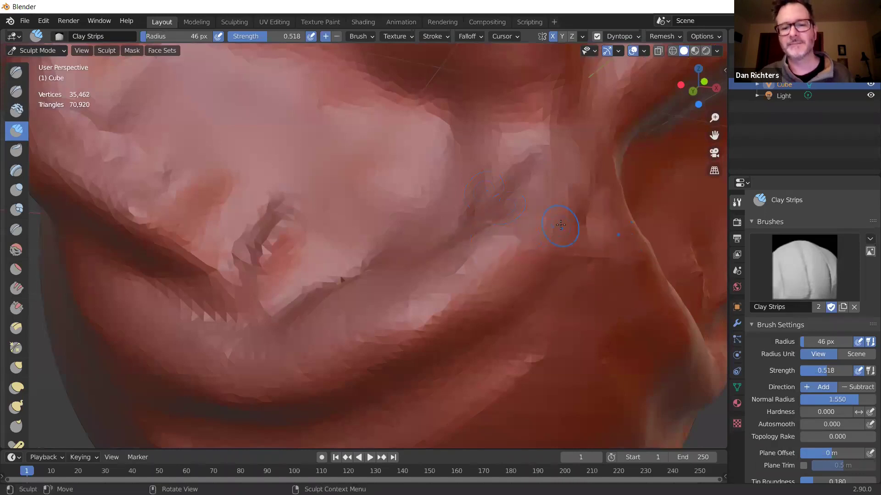
{"action": "scroll", "coordinate": [560, 225], "scroll_direction": "down", "scroll_amount": 2}
{"action": "mouse_move", "coordinate": [287, 236]}
{"action": "left_mouse_down"}
{"action": "mouse_move", "coordinate": [281, 223]}
{"action": "mouse_move", "coordinate": [293, 211]}
{"action": "left_mouse_up"}
Carve hollows into the inner corners of the eye sockets beside the nose bridge and smooth their rough edges.
{"action": "mouse_move", "coordinate": [443, 134]}
{"action": "left_mouse_down"}
{"action": "mouse_move", "coordinate": [450, 178]}
{"action": "mouse_move", "coordinate": [409, 108]}
{"action": "mouse_move", "coordinate": [415, 204]}
{"action": "mouse_move", "coordinate": [381, 146]}
{"action": "left_mouse_up"}
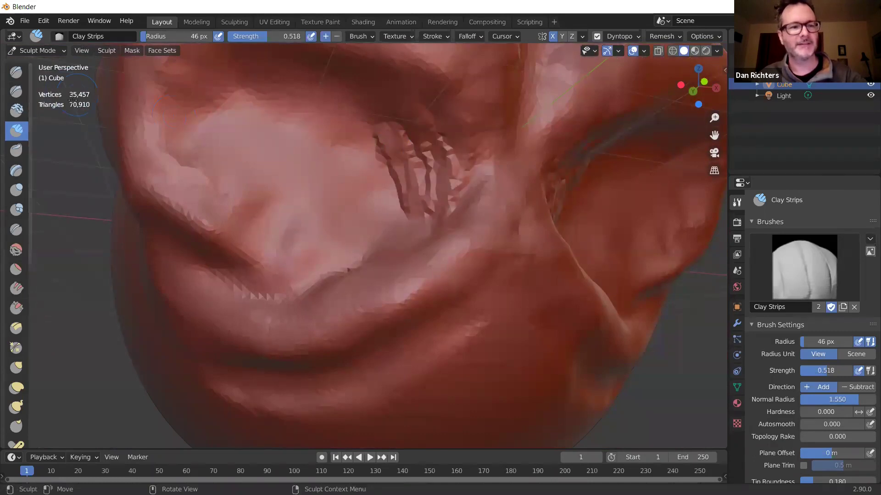
{"action": "mouse_move", "coordinate": [413, 129]}
{"action": "left_mouse_down"}
{"action": "mouse_move", "coordinate": [390, 161]}
{"action": "mouse_move", "coordinate": [367, 133]}
{"action": "mouse_move", "coordinate": [394, 174]}
{"action": "mouse_move", "coordinate": [405, 167]}
{"action": "left_mouse_up"}
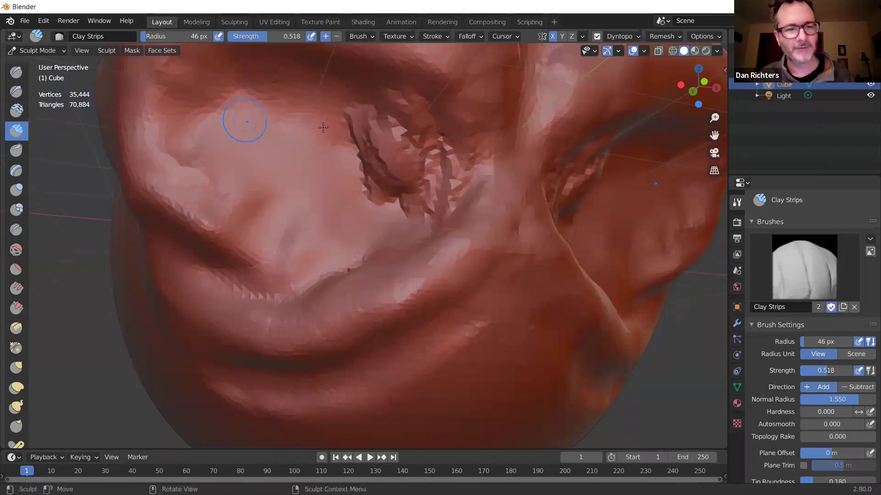
{"action": "mouse_move", "coordinate": [417, 161]}
{"action": "left_mouse_down"}
{"action": "mouse_move", "coordinate": [431, 151]}
{"action": "mouse_move", "coordinate": [396, 176]}
{"action": "mouse_move", "coordinate": [353, 180]}
{"action": "mouse_move", "coordinate": [373, 195]}
{"action": "mouse_move", "coordinate": [407, 196]}
{"action": "mouse_move", "coordinate": [451, 163]}
{"action": "mouse_move", "coordinate": [422, 209]}
{"action": "mouse_move", "coordinate": [456, 162]}
{"action": "mouse_move", "coordinate": [438, 163]}
{"action": "left_mouse_up"}
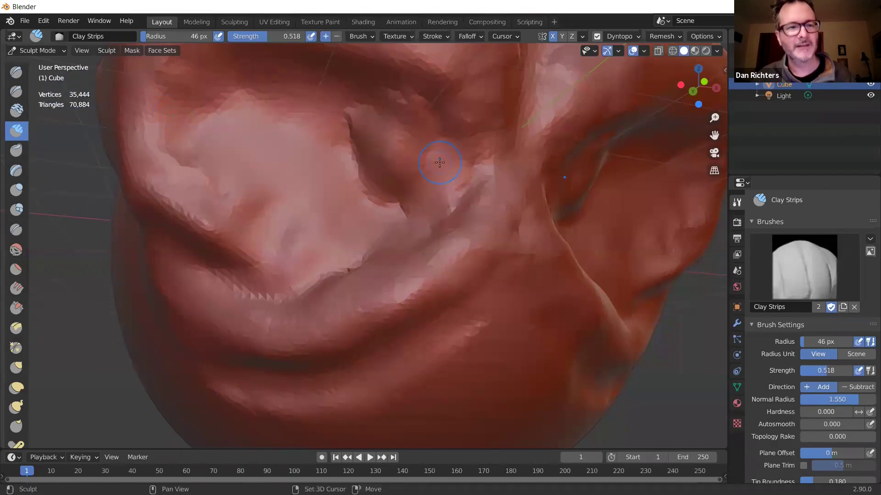
Set the Smooth brush radius to 256 px and soften the brow and nose bridge area.
{"action": "scroll", "coordinate": [385, 174], "scroll_direction": "down", "scroll_amount": 5}
{"action": "mouse_move", "coordinate": [374, 180]}
{"action": "middle_mouse_down"}
{"action": "mouse_move", "coordinate": [404, 202]}
{"action": "mouse_move", "coordinate": [412, 222]}
{"action": "mouse_move", "coordinate": [376, 326]}
{"action": "mouse_move", "coordinate": [367, 222]}
{"action": "middle_mouse_up"}
{"action": "scroll", "coordinate": [413, 216], "scroll_direction": "down", "scroll_amount": 2}
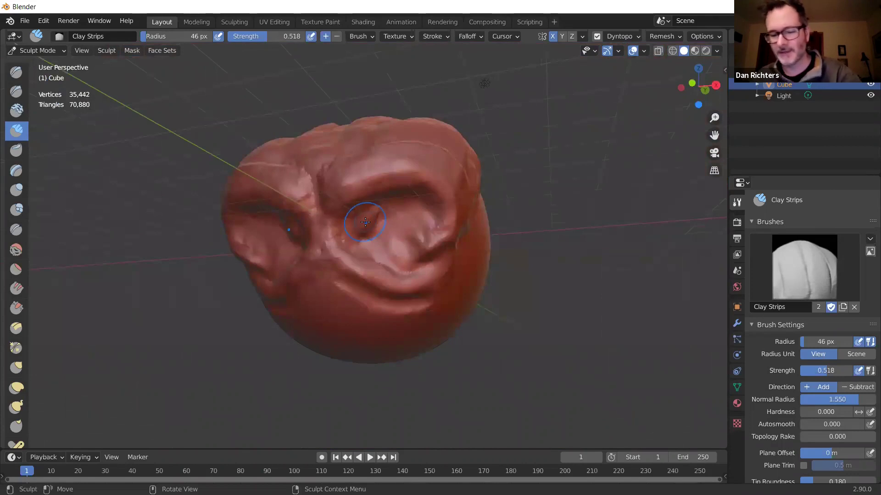
{"action": "key", "text": "KP_1"}
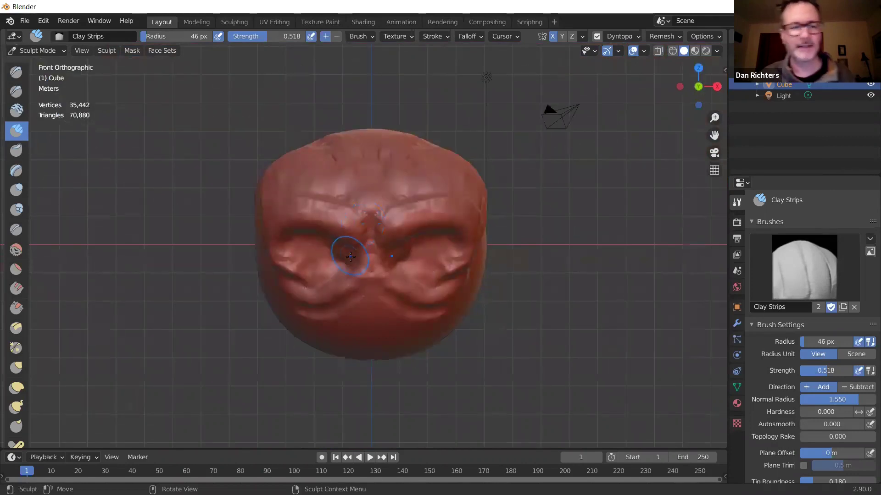
{"action": "mouse_move", "coordinate": [360, 260]}
{"action": "middle_mouse_down"}
{"action": "mouse_move", "coordinate": [367, 230]}
{"action": "mouse_move", "coordinate": [350, 239]}
{"action": "mouse_move", "coordinate": [365, 239]}
{"action": "middle_mouse_up"}
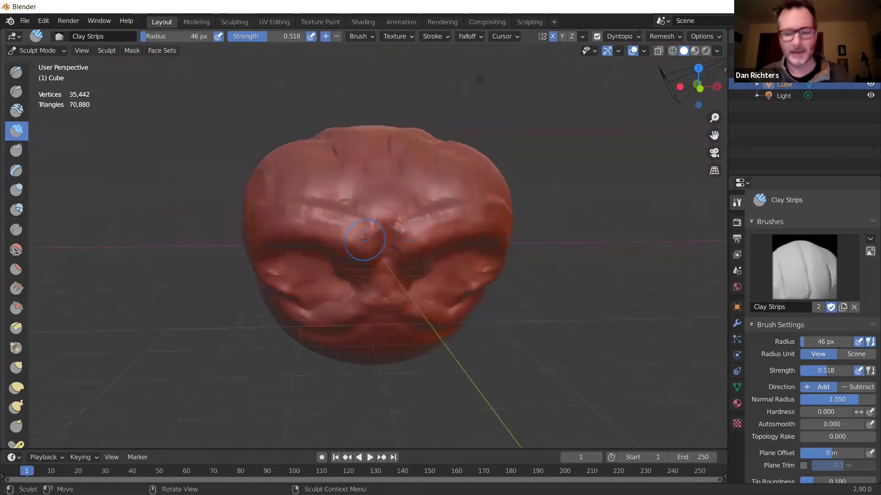
{"action": "middle_click_drag", "start_coordinate": [411, 255], "coordinate": [365, 226]}
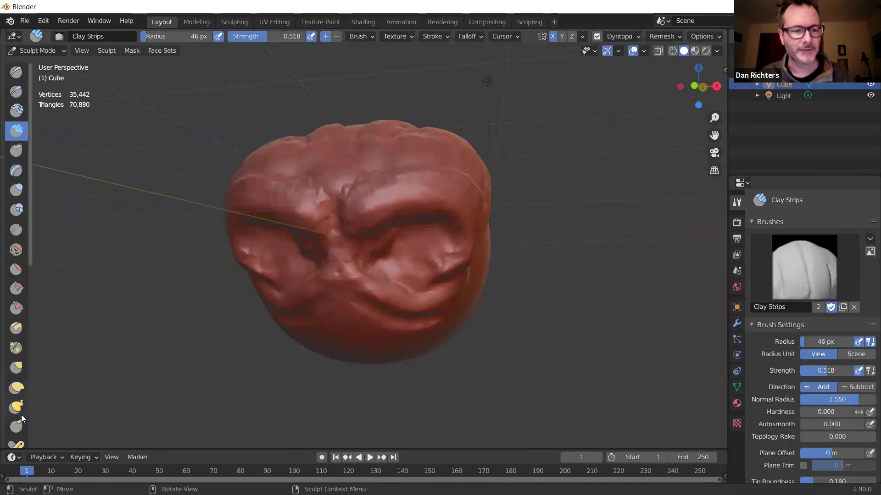
{"action": "left_click", "coordinate": [16, 249]}
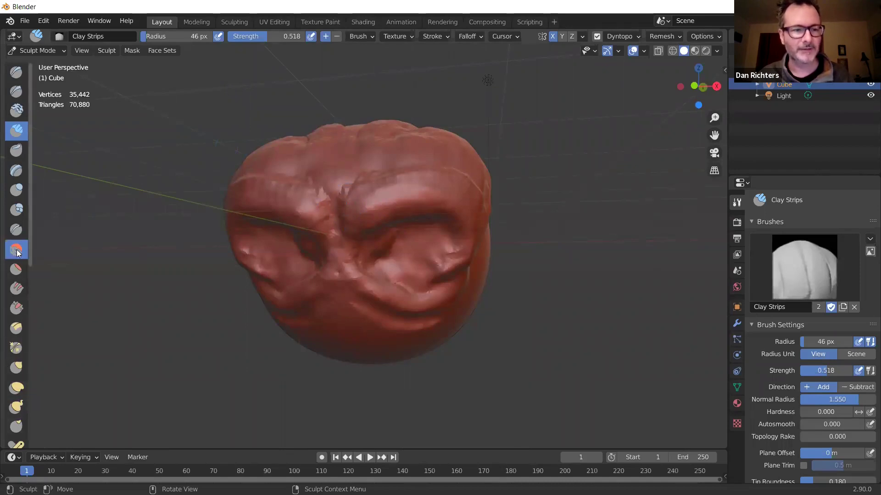
{"action": "key", "text": "f"}
{"action": "left_click", "coordinate": [350, 226]}
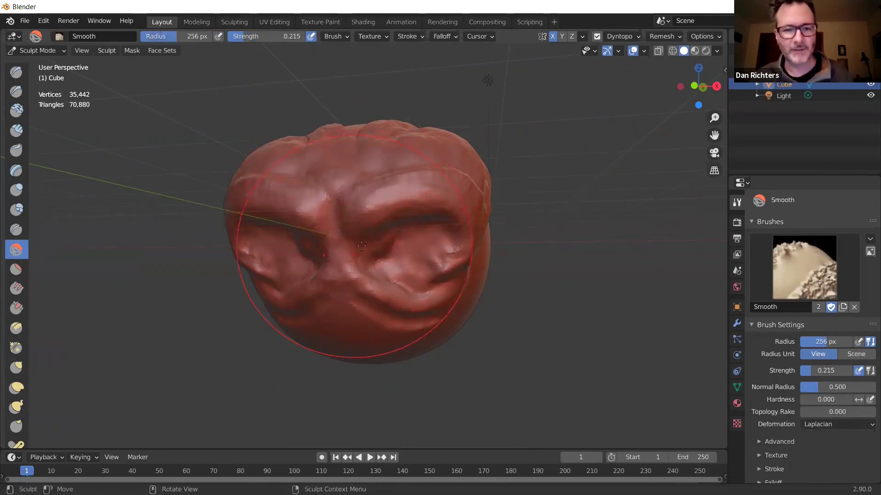
{"action": "mouse_move", "coordinate": [354, 234]}
{"action": "middle_mouse_down"}
{"action": "mouse_move", "coordinate": [384, 237]}
{"action": "mouse_move", "coordinate": [338, 227]}
{"action": "middle_mouse_up"}
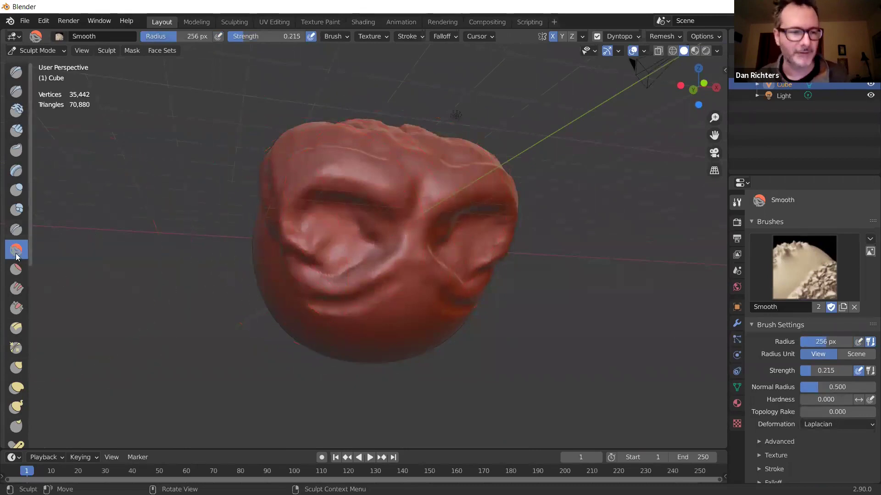
Reduce the Clay brush radius to 32 px and add strokes across the forehead in front view.
{"action": "left_click", "coordinate": [16, 111]}
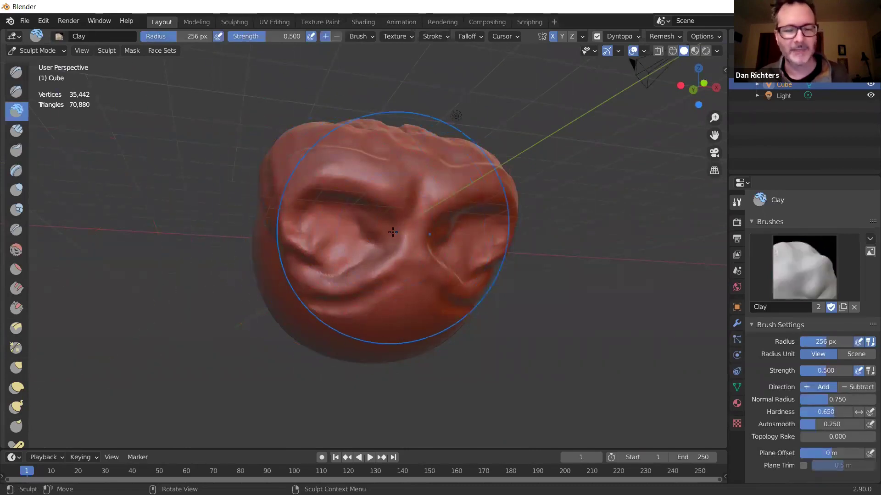
{"action": "key", "text": "f"}
{"action": "left_click", "coordinate": [389, 239]}
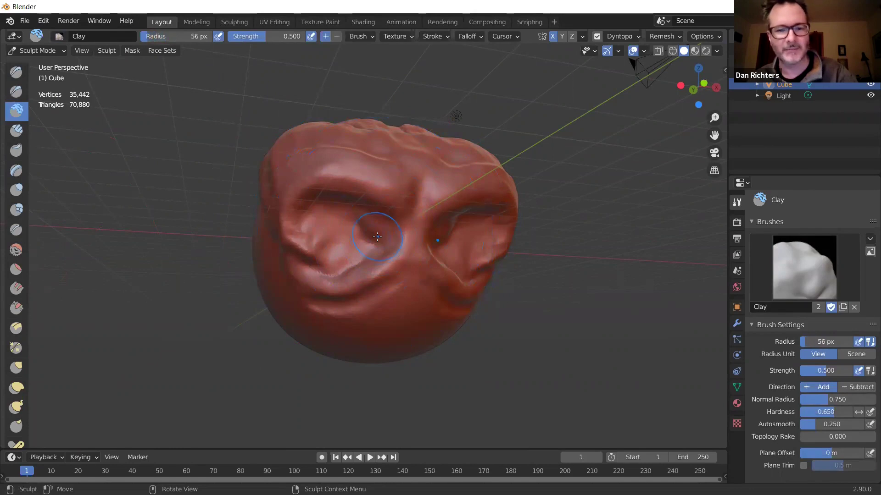
{"action": "mouse_move", "coordinate": [397, 243]}
{"action": "middle_mouse_down"}
{"action": "mouse_move", "coordinate": [398, 262]}
{"action": "mouse_move", "coordinate": [392, 254]}
{"action": "middle_mouse_up"}
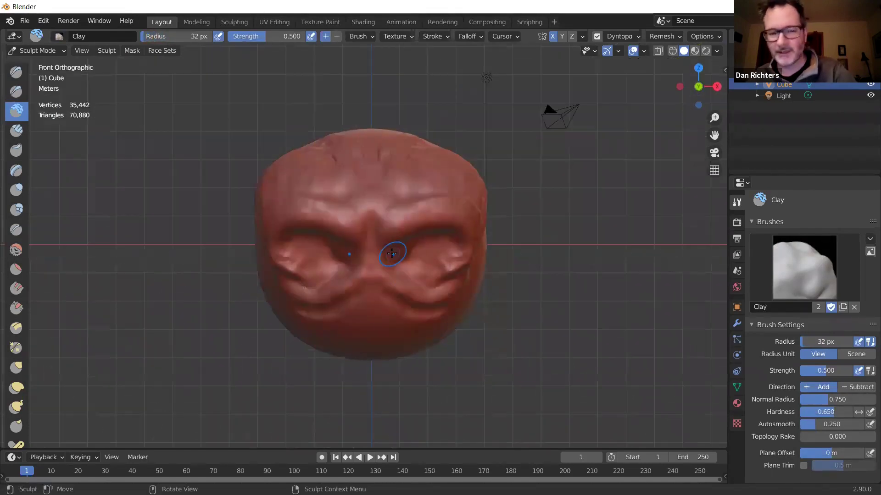
{"action": "scroll", "coordinate": [355, 229], "scroll_direction": "up", "scroll_amount": 1}
{"action": "middle_click_drag", "start_coordinate": [357, 229], "coordinate": [373, 253], "text": "ctrl"}
{"action": "mouse_move", "coordinate": [310, 179]}
{"action": "left_mouse_down"}
{"action": "mouse_move", "coordinate": [276, 197]}
{"action": "mouse_move", "coordinate": [298, 211]}
{"action": "mouse_move", "coordinate": [317, 169]}
{"action": "mouse_move", "coordinate": [304, 159]}
{"action": "mouse_move", "coordinate": [335, 165]}
{"action": "mouse_move", "coordinate": [339, 181]}
{"action": "left_mouse_up"}
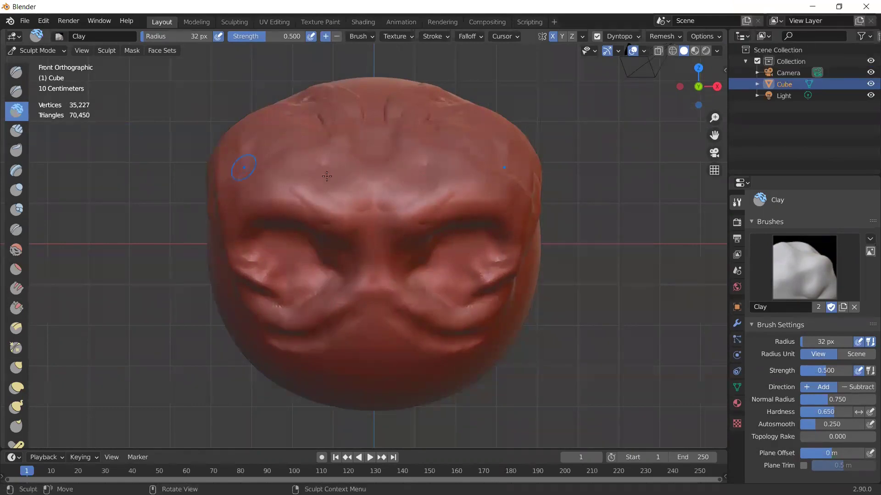
Build up the brow ridges and the area between them with Clay Strips at a 32 px radius.
{"action": "left_click", "coordinate": [16, 131]}
{"action": "left_click_drag", "start_coordinate": [393, 193], "coordinate": [476, 204]}
{"action": "mouse_move", "coordinate": [426, 238]}
{"action": "left_mouse_down"}
{"action": "mouse_move", "coordinate": [405, 235]}
{"action": "mouse_move", "coordinate": [408, 228]}
{"action": "mouse_move", "coordinate": [385, 244]}
{"action": "mouse_move", "coordinate": [408, 211]}
{"action": "mouse_move", "coordinate": [361, 224]}
{"action": "mouse_move", "coordinate": [377, 223]}
{"action": "mouse_move", "coordinate": [373, 247]}
{"action": "mouse_move", "coordinate": [383, 200]}
{"action": "mouse_move", "coordinate": [372, 204]}
{"action": "mouse_move", "coordinate": [389, 205]}
{"action": "mouse_move", "coordinate": [317, 166]}
{"action": "mouse_move", "coordinate": [323, 178]}
{"action": "mouse_move", "coordinate": [370, 191]}
{"action": "mouse_move", "coordinate": [395, 175]}
{"action": "mouse_move", "coordinate": [367, 149]}
{"action": "mouse_move", "coordinate": [399, 136]}
{"action": "mouse_move", "coordinate": [379, 121]}
{"action": "mouse_move", "coordinate": [375, 156]}
{"action": "mouse_move", "coordinate": [375, 133]}
{"action": "mouse_move", "coordinate": [394, 130]}
{"action": "mouse_move", "coordinate": [374, 183]}
{"action": "left_mouse_up"}
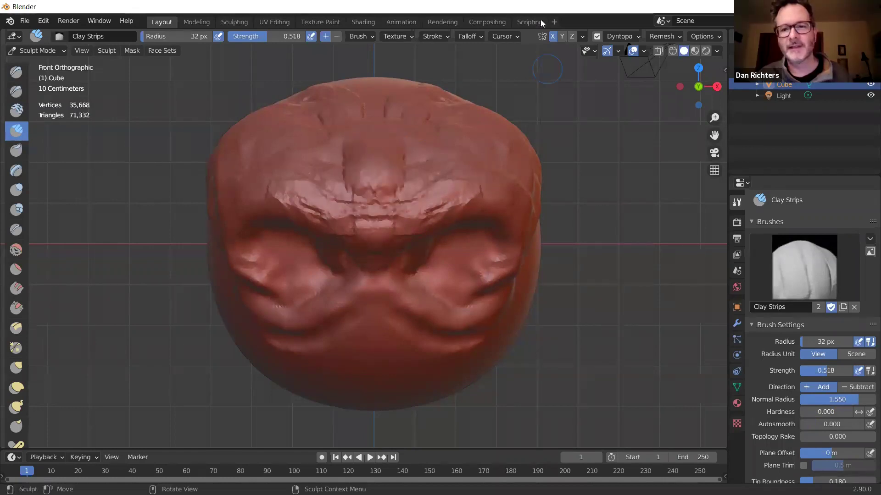
Examine the viewport shading options for the solid display's MatCap lighting.
{"action": "left_click", "coordinate": [718, 51]}
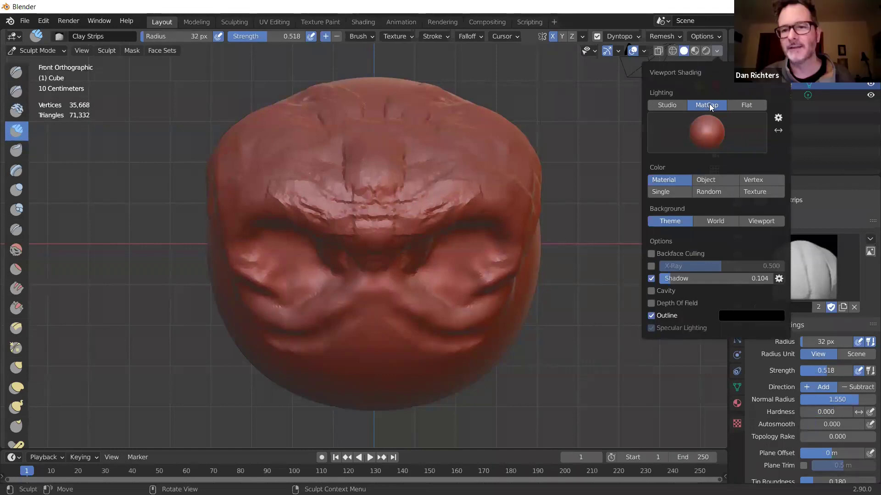
{"action": "left_click", "coordinate": [706, 123]}
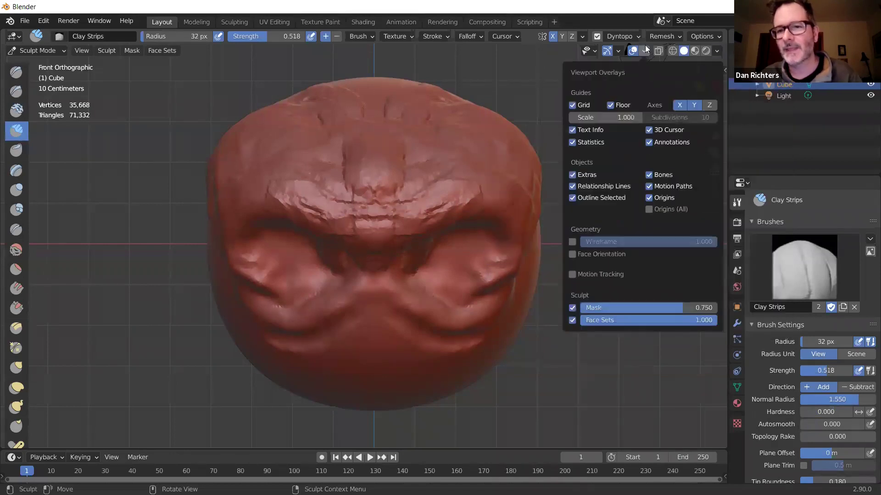
{"action": "left_click", "coordinate": [722, 50]}
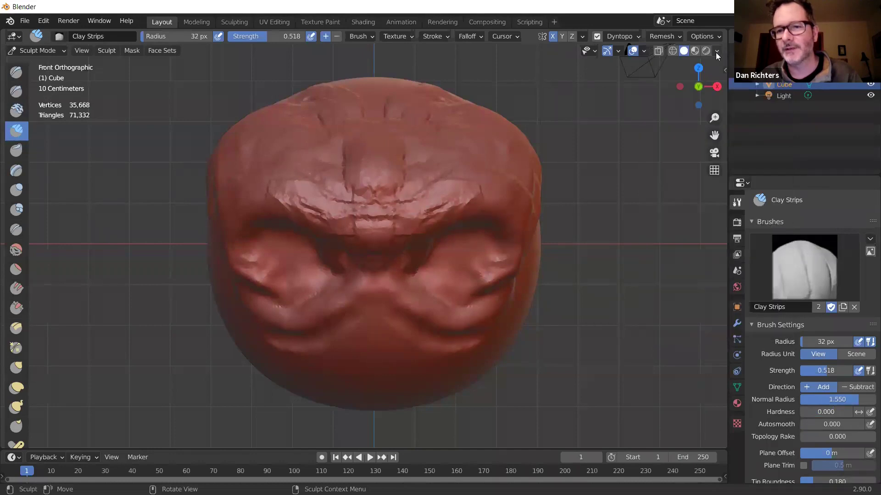
{"action": "left_click", "coordinate": [716, 51]}
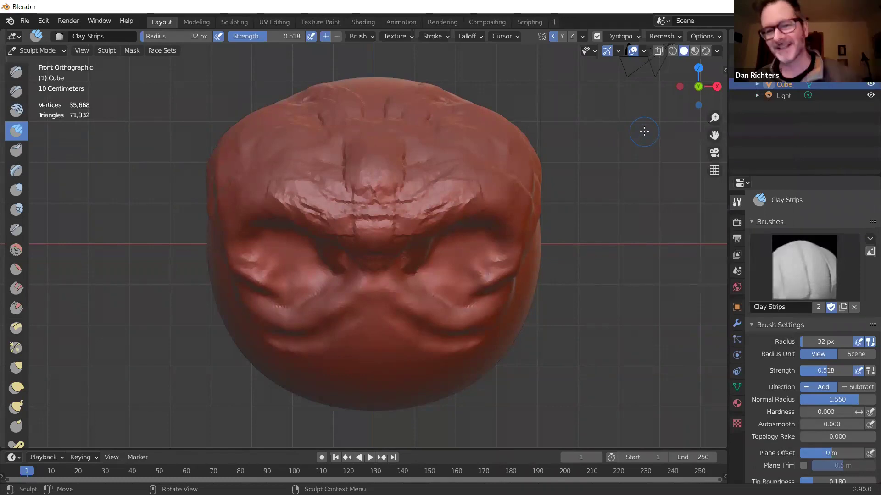
{"action": "left_click", "coordinate": [718, 49]}
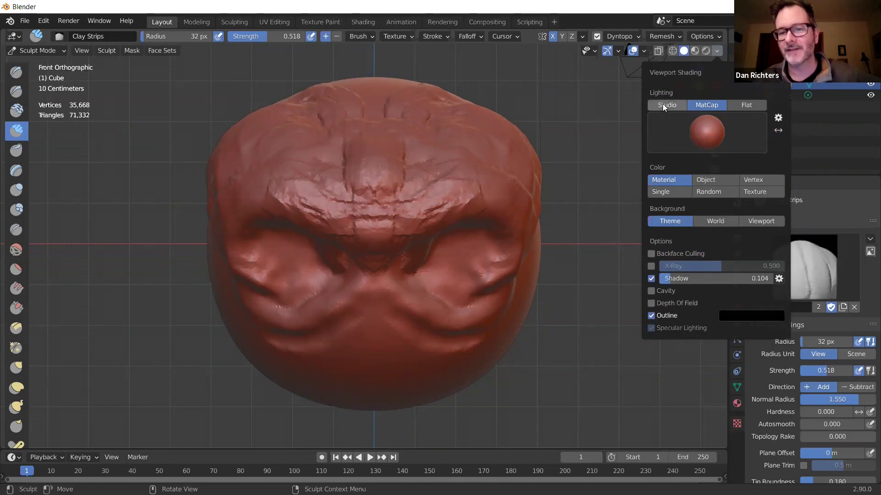
{"action": "left_click", "coordinate": [718, 52]}
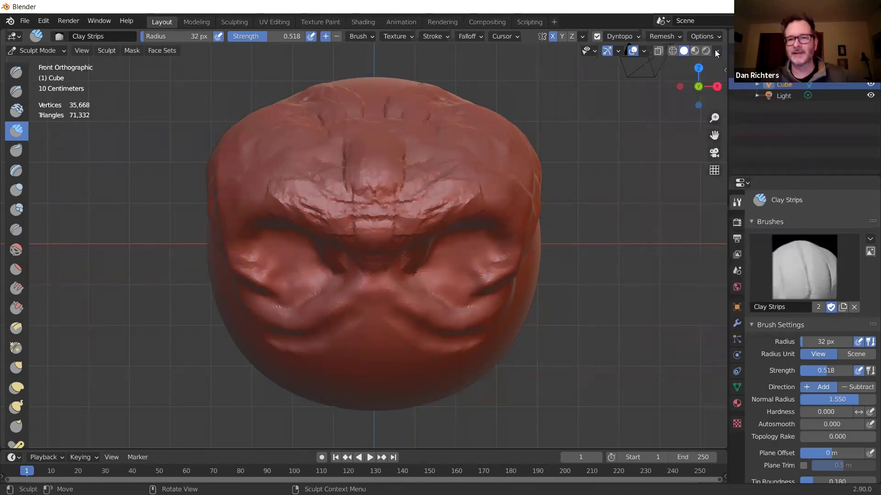
{"action": "left_click", "coordinate": [718, 51]}
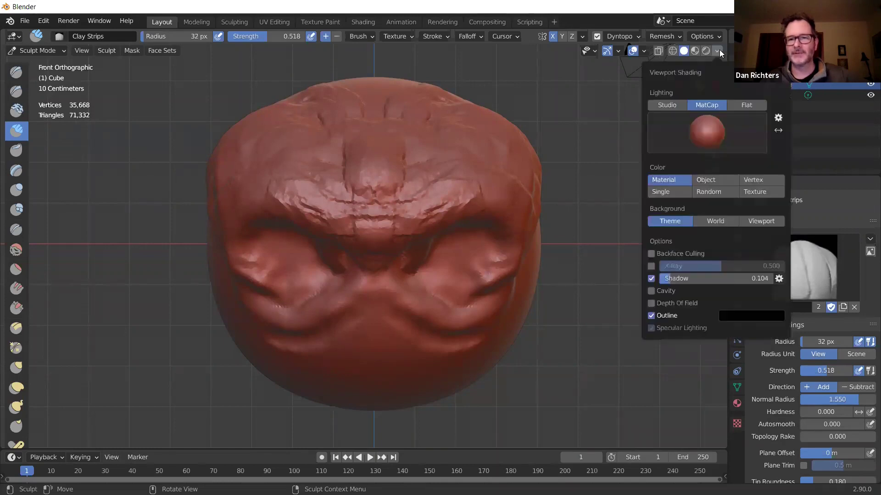
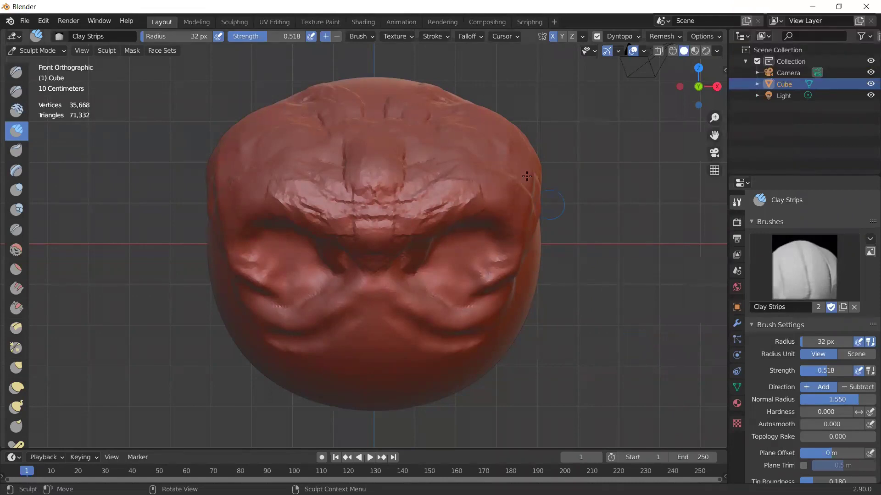
Switch the viewport lighting to Studio and add Clay Strips strokes over the brow and inner eye corners.
{"action": "left_click", "coordinate": [716, 50]}
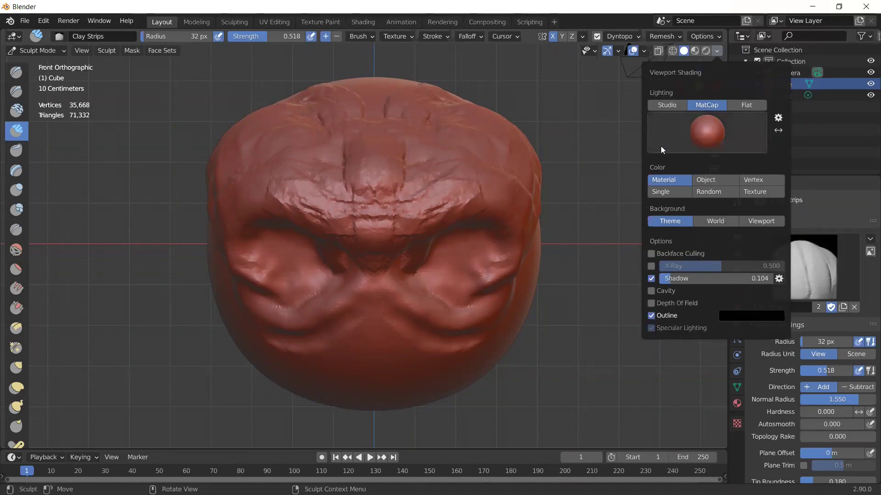
{"action": "left_click", "coordinate": [668, 104]}
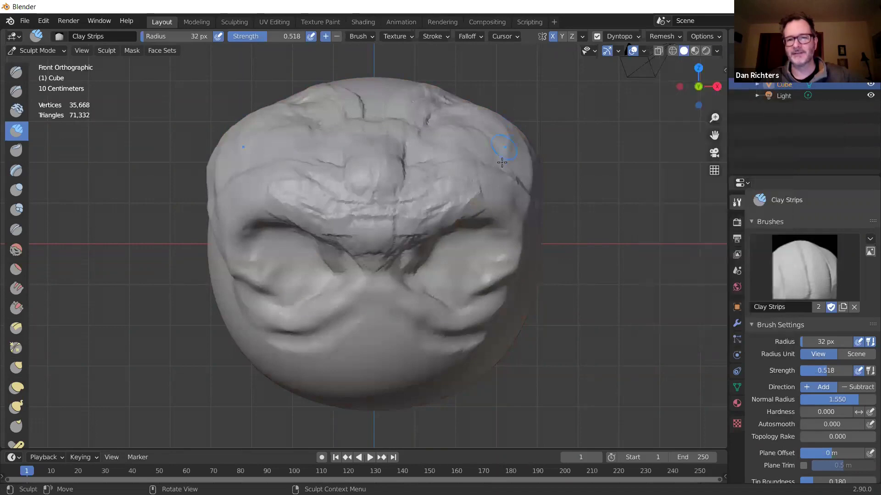
{"action": "mouse_move", "coordinate": [461, 172]}
{"action": "left_mouse_down"}
{"action": "mouse_move", "coordinate": [420, 217]}
{"action": "mouse_move", "coordinate": [458, 204]}
{"action": "mouse_move", "coordinate": [387, 286]}
{"action": "mouse_move", "coordinate": [477, 204]}
{"action": "mouse_move", "coordinate": [453, 240]}
{"action": "left_mouse_up"}
Set the viewport lighting back to MatCap and build up the nose bridge between the eyes with Clay Strips.
{"action": "left_click", "coordinate": [717, 50]}
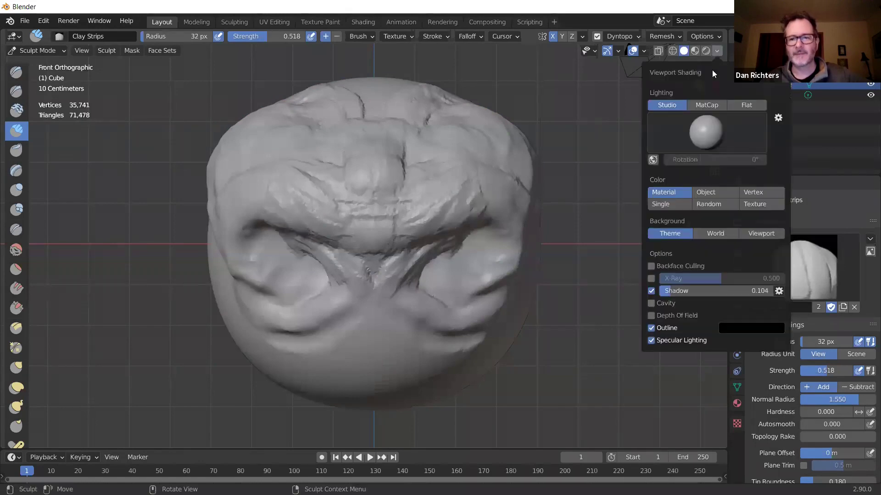
{"action": "left_click", "coordinate": [707, 105]}
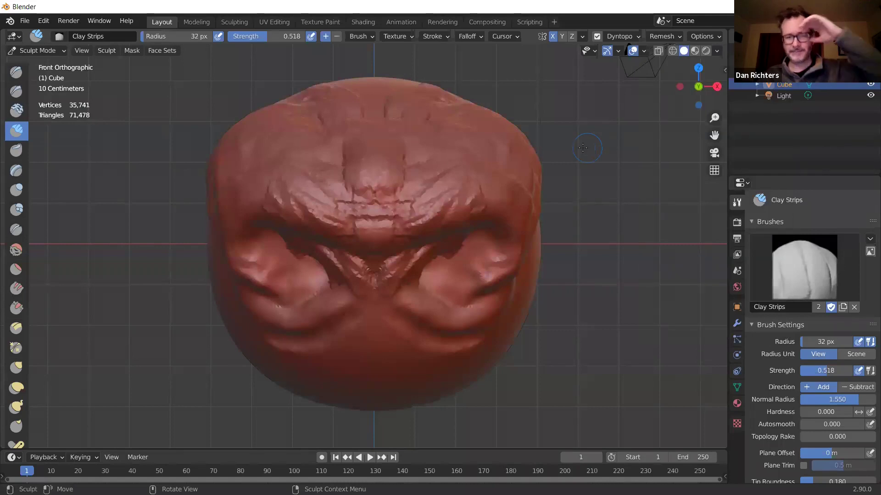
{"action": "mouse_move", "coordinate": [393, 255]}
{"action": "left_mouse_down"}
{"action": "mouse_move", "coordinate": [410, 249]}
{"action": "mouse_move", "coordinate": [385, 259]}
{"action": "mouse_move", "coordinate": [374, 291]}
{"action": "mouse_move", "coordinate": [412, 243]}
{"action": "left_mouse_up"}
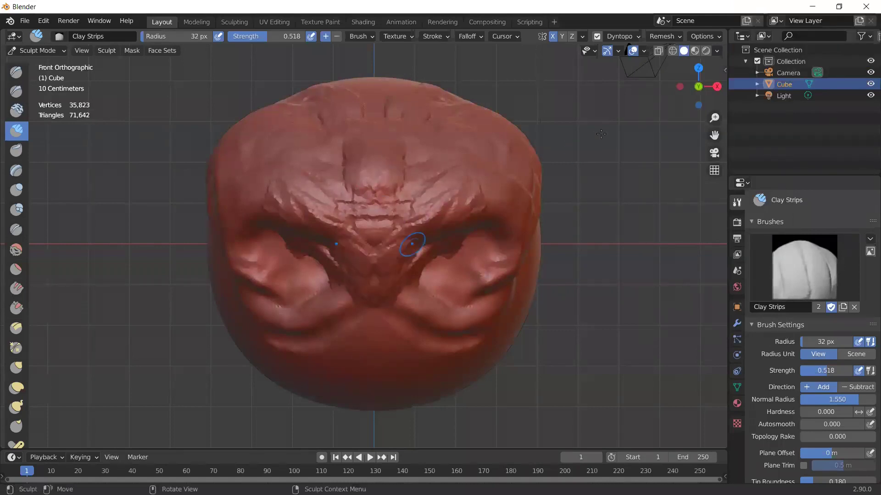
Compare the Rendered, Material Preview, Wireframe and Solid viewport shading modes and reselect the red clay MatCap for the solid display.
{"action": "left_click", "coordinate": [717, 51]}
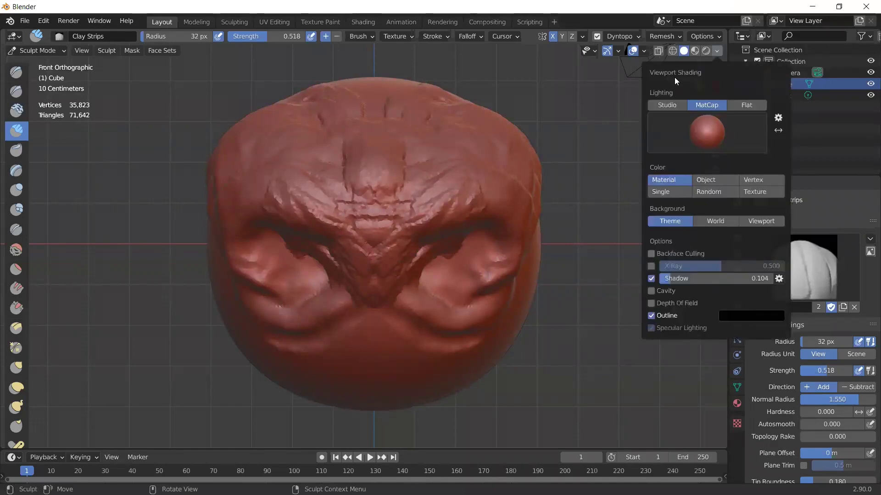
{"action": "left_click", "coordinate": [706, 51]}
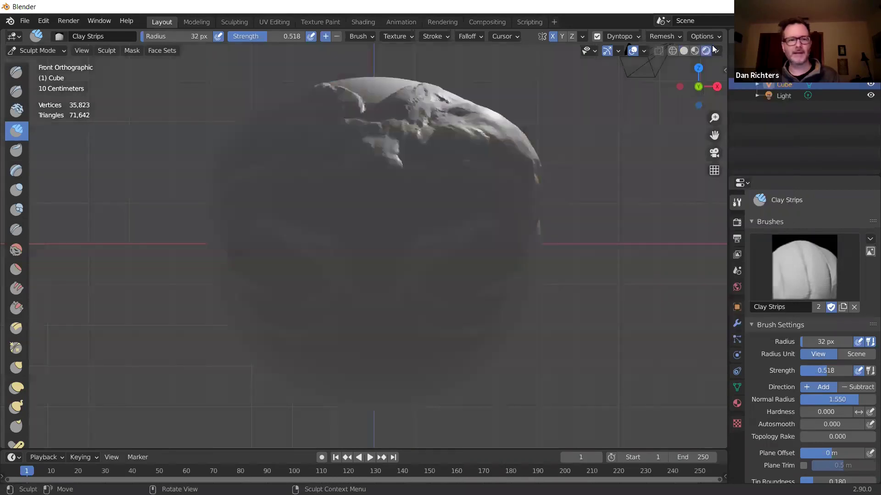
{"action": "left_click", "coordinate": [695, 50]}
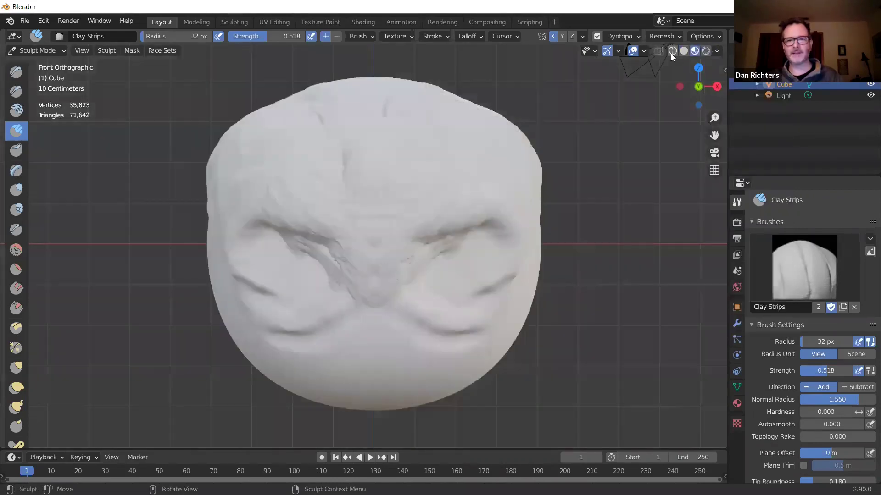
{"action": "left_click", "coordinate": [672, 51]}
{"action": "left_click", "coordinate": [684, 50]}
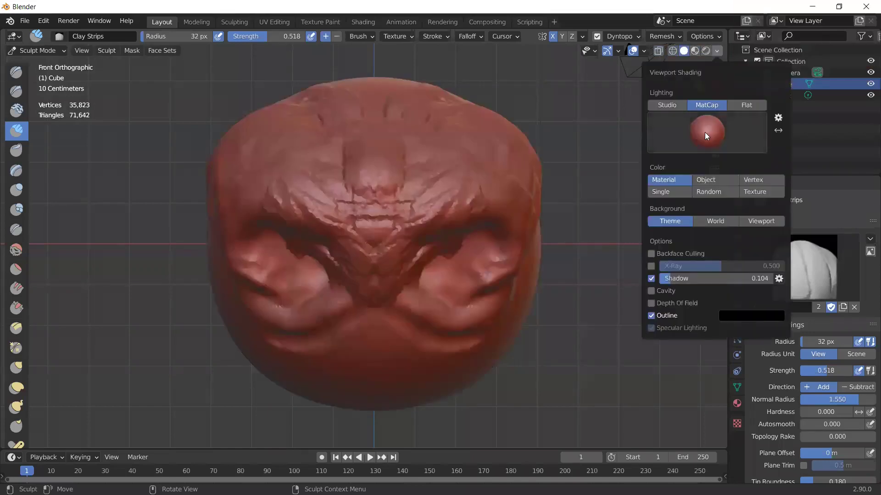
{"action": "left_click", "coordinate": [704, 132]}
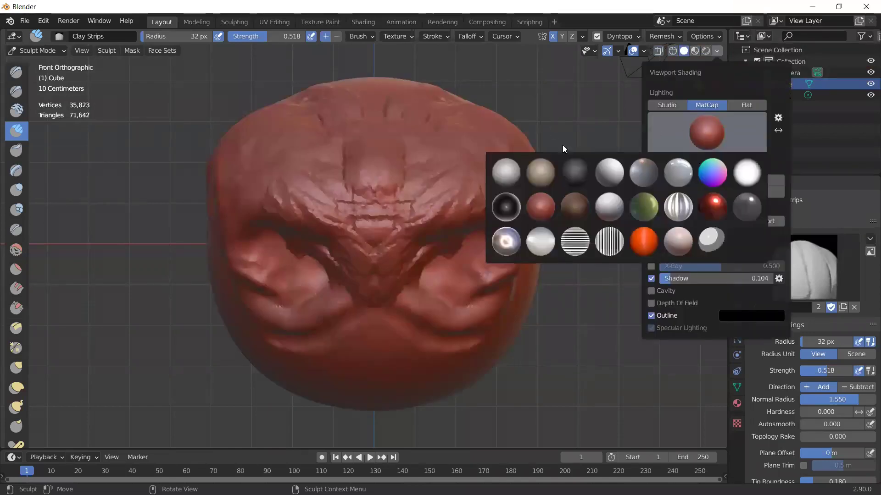
{"action": "left_click", "coordinate": [545, 204]}
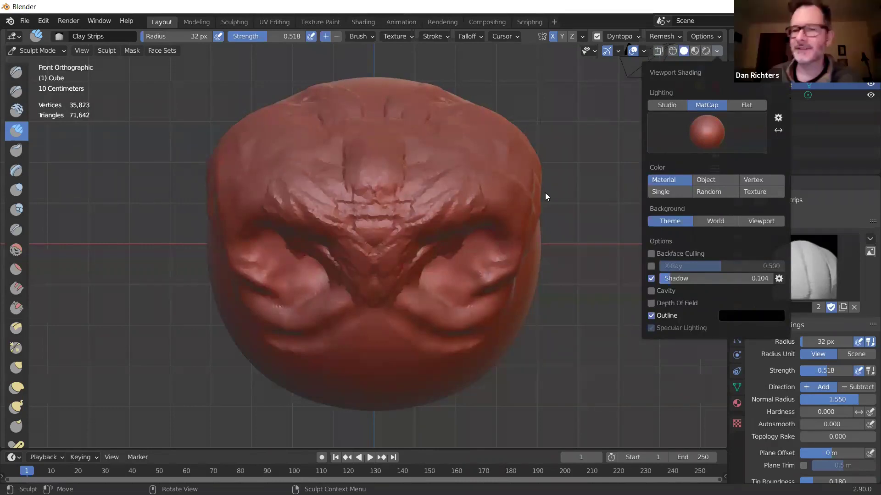
Build up the inner brows and the area between them with Clay Strips at a 32 px radius.
{"action": "mouse_move", "coordinate": [408, 183]}
{"action": "left_mouse_down"}
{"action": "mouse_move", "coordinate": [434, 194]}
{"action": "mouse_move", "coordinate": [407, 183]}
{"action": "mouse_move", "coordinate": [400, 165]}
{"action": "mouse_move", "coordinate": [417, 148]}
{"action": "mouse_move", "coordinate": [408, 161]}
{"action": "mouse_move", "coordinate": [433, 171]}
{"action": "mouse_move", "coordinate": [416, 177]}
{"action": "mouse_move", "coordinate": [450, 195]}
{"action": "mouse_move", "coordinate": [402, 229]}
{"action": "mouse_move", "coordinate": [420, 211]}
{"action": "left_mouse_up"}
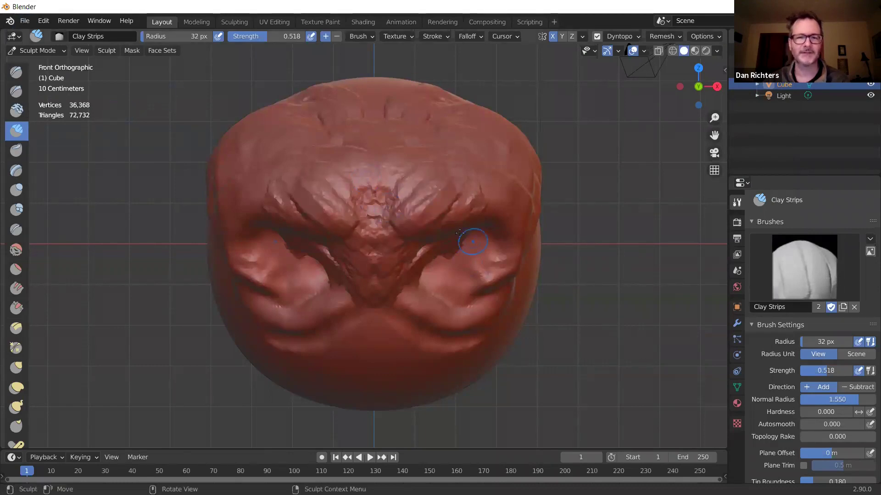
{"action": "mouse_move", "coordinate": [409, 214]}
{"action": "left_mouse_down"}
{"action": "mouse_move", "coordinate": [471, 193]}
{"action": "mouse_move", "coordinate": [500, 194]}
{"action": "mouse_move", "coordinate": [395, 244]}
{"action": "mouse_move", "coordinate": [443, 211]}
{"action": "mouse_move", "coordinate": [424, 221]}
{"action": "left_mouse_up"}
{"action": "left_click_drag", "start_coordinate": [427, 188], "coordinate": [423, 185]}
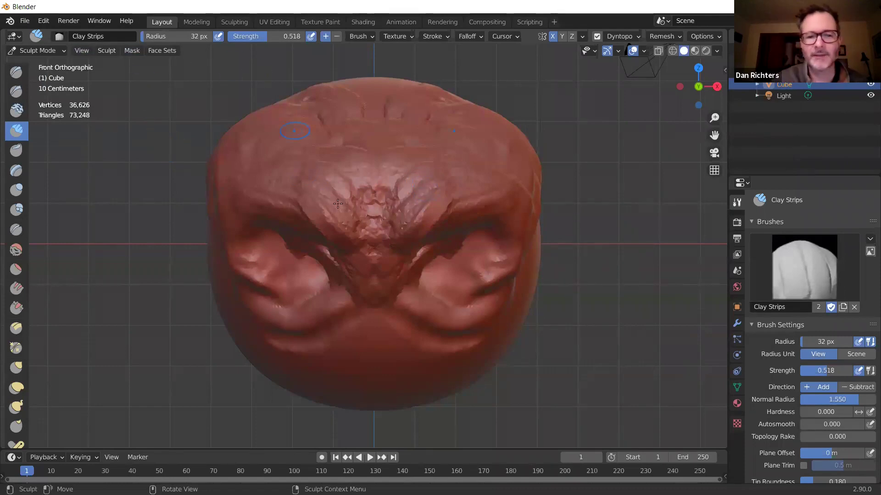
{"action": "mouse_move", "coordinate": [458, 206]}
{"action": "left_mouse_down"}
{"action": "mouse_move", "coordinate": [442, 207]}
{"action": "mouse_move", "coordinate": [403, 242]}
{"action": "left_mouse_up"}
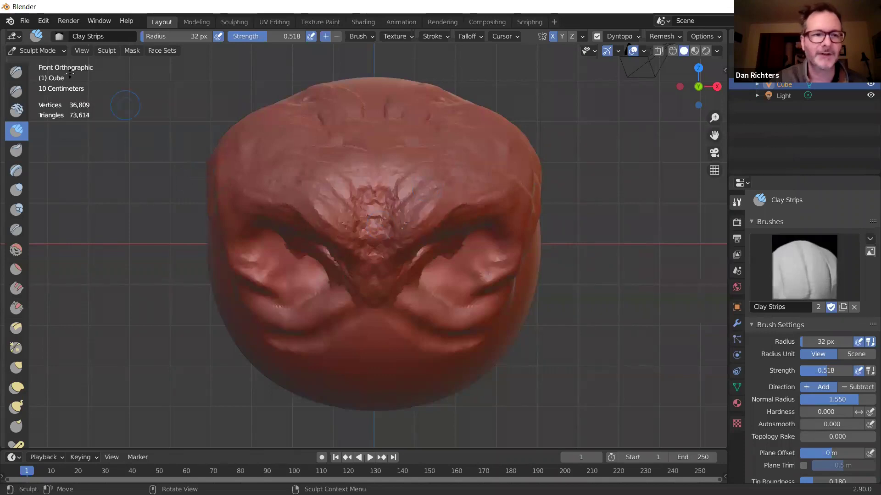
Examine the Cycles render device choices None, CUDA and OpenCL in the system preferences.
{"action": "left_click", "coordinate": [44, 21]}
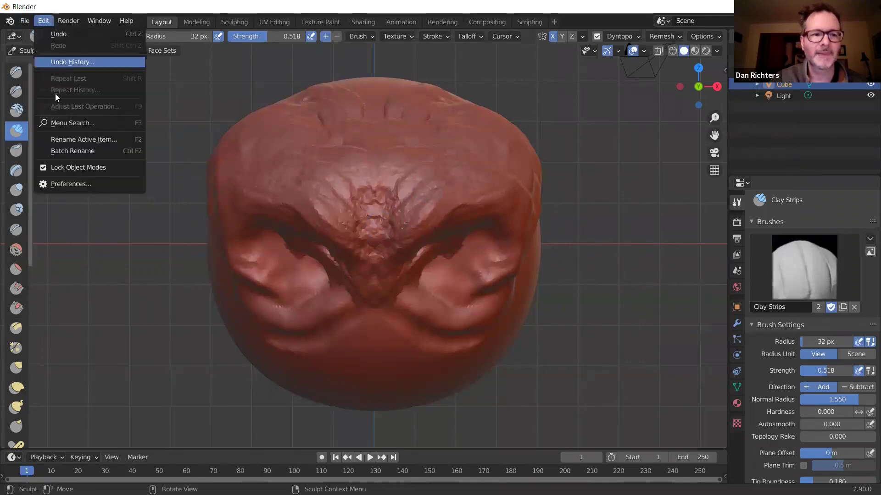
{"action": "left_click", "coordinate": [69, 183]}
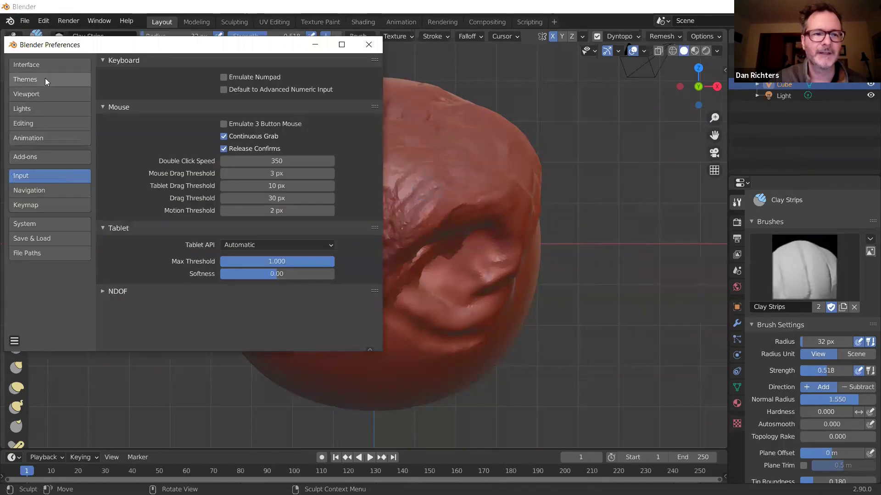
{"action": "left_click", "coordinate": [36, 223]}
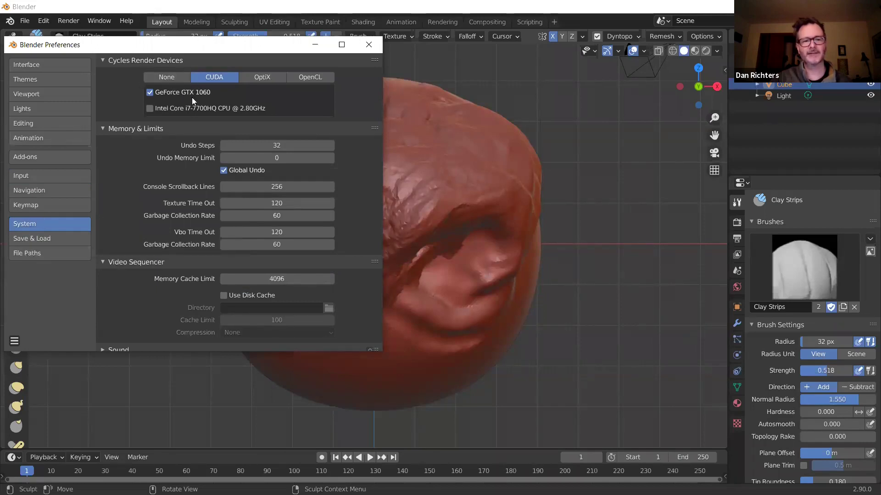
{"action": "left_click", "coordinate": [170, 78]}
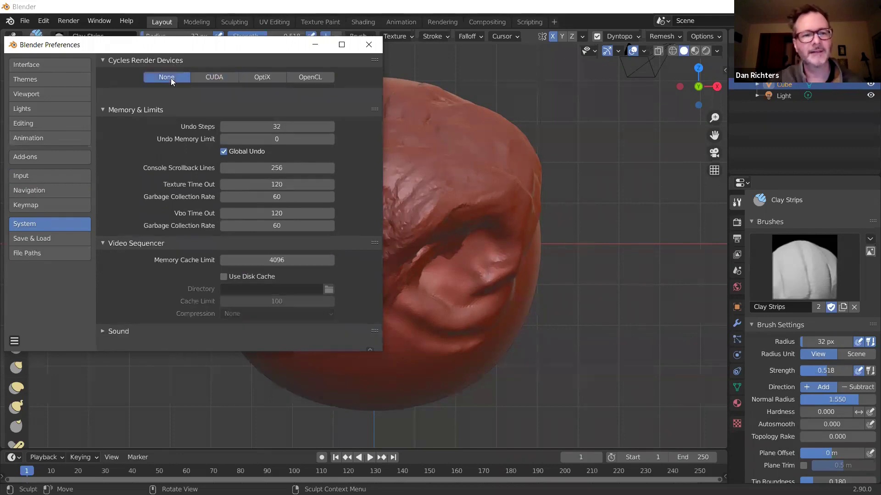
{"action": "left_click", "coordinate": [205, 75]}
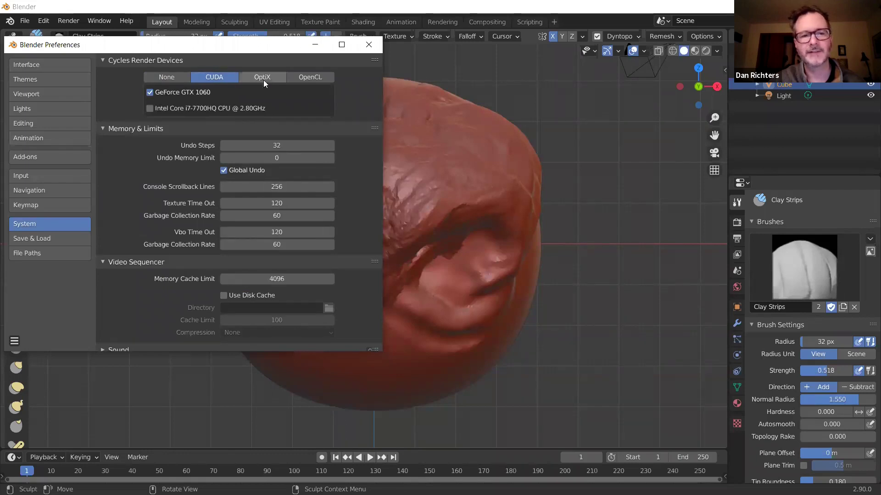
{"action": "left_click", "coordinate": [312, 78]}
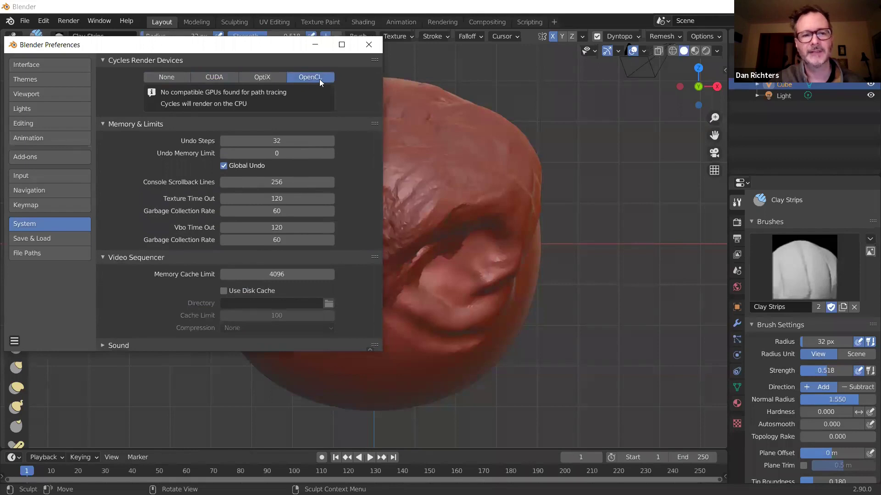
{"action": "left_click", "coordinate": [214, 77]}
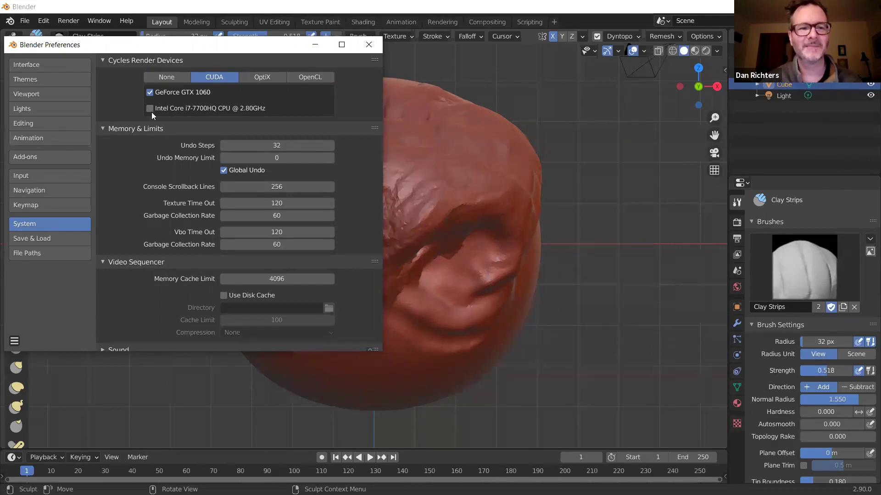
Try the Intel Core i7-7700HQ CPU as the CUDA render device and set Cycles Render Devices to None.
{"action": "left_click", "coordinate": [149, 108]}
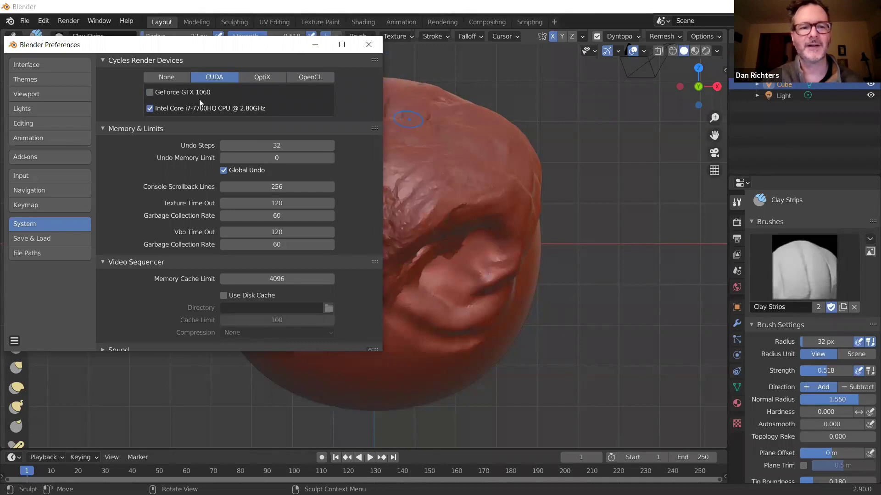
{"action": "left_click", "coordinate": [165, 78]}
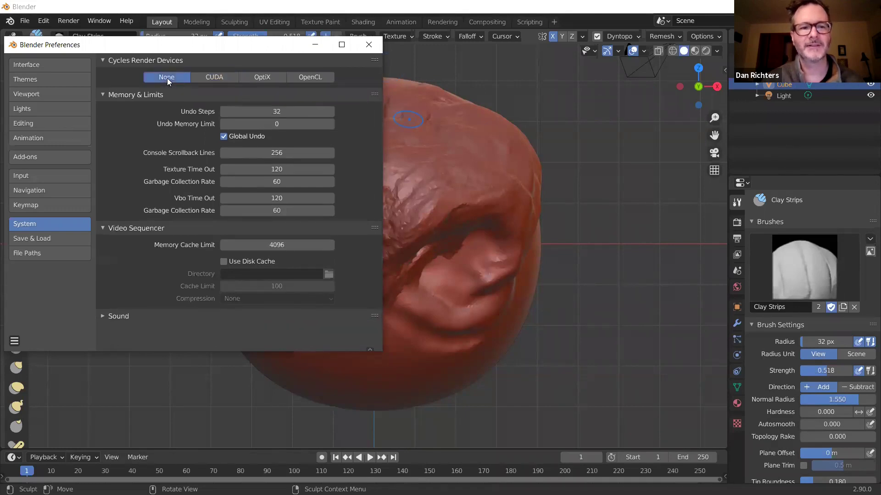
{"action": "left_click", "coordinate": [716, 50]}
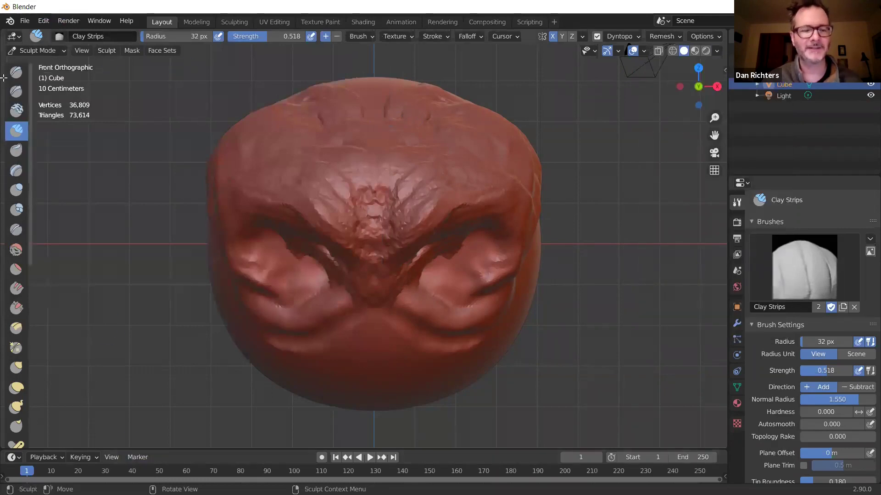
Reopen the system preferences, set Cycles Render Devices to CUDA with the GeForce GTX 1060, and close the preferences.
{"action": "left_click", "coordinate": [23, 19]}
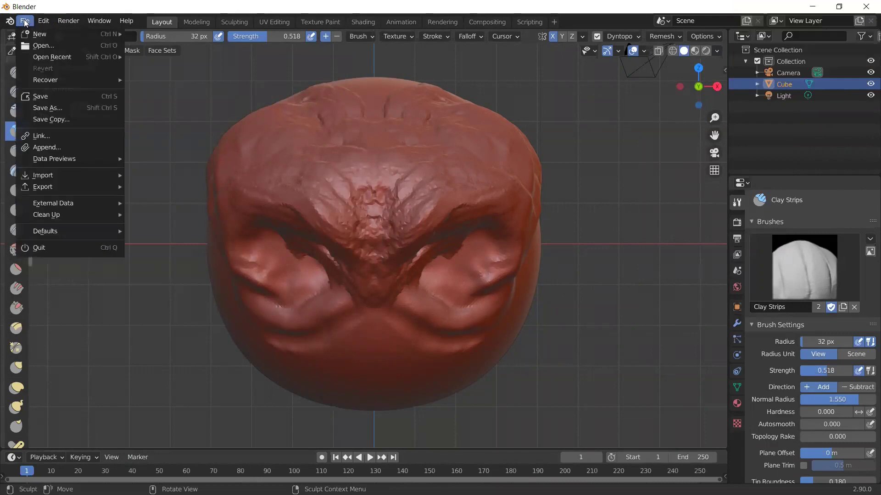
{"action": "mouse_move", "coordinate": [44, 20]}
{"action": "left_click", "coordinate": [61, 183]}
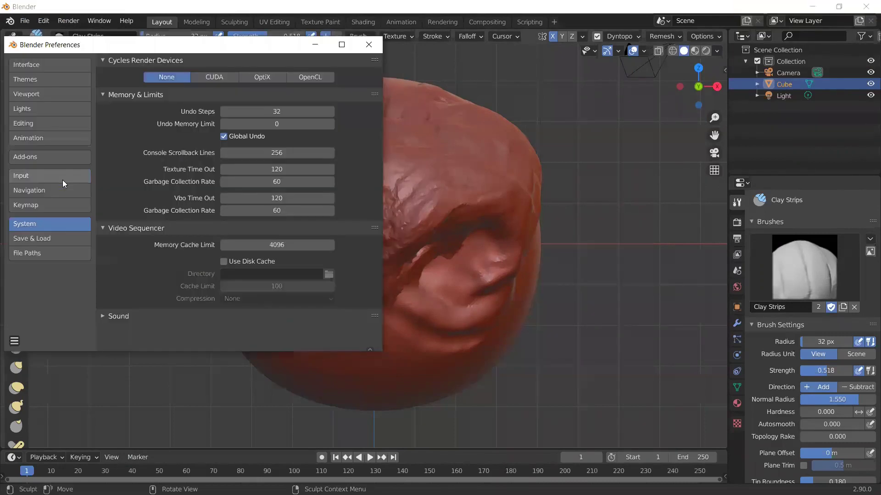
{"action": "left_click", "coordinate": [216, 78]}
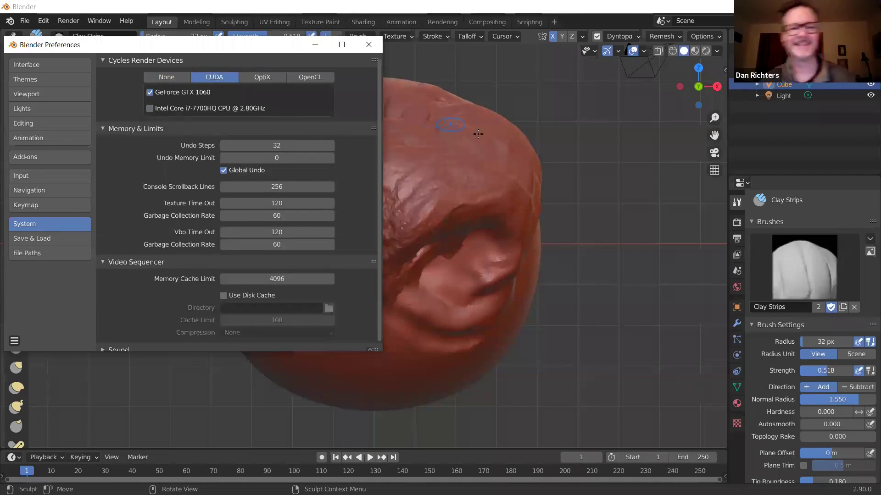
{"action": "left_click", "coordinate": [369, 44]}
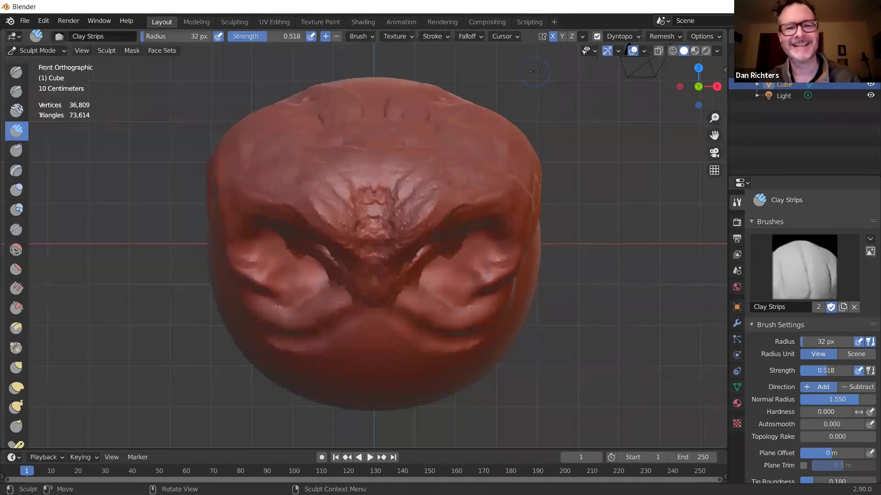
Even out the area between the brows and reinforce the brow ridges and nose bridge with Clay Strips strokes.
{"action": "mouse_move", "coordinate": [424, 209]}
{"action": "left_mouse_down"}
{"action": "mouse_move", "coordinate": [381, 223]}
{"action": "mouse_move", "coordinate": [395, 224]}
{"action": "mouse_move", "coordinate": [409, 211]}
{"action": "mouse_move", "coordinate": [397, 225]}
{"action": "mouse_move", "coordinate": [415, 204]}
{"action": "mouse_move", "coordinate": [382, 195]}
{"action": "mouse_move", "coordinate": [401, 214]}
{"action": "mouse_move", "coordinate": [399, 230]}
{"action": "mouse_move", "coordinate": [382, 210]}
{"action": "left_mouse_up"}
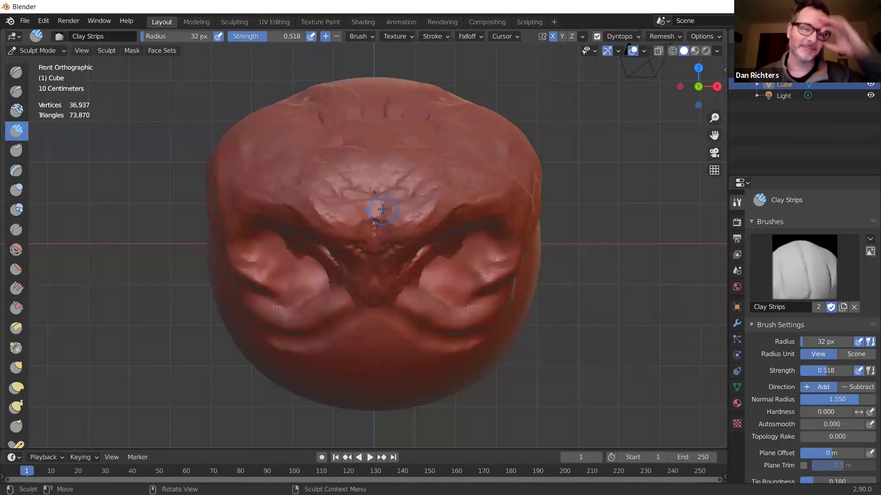
{"action": "mouse_move", "coordinate": [395, 241]}
{"action": "middle_mouse_down"}
{"action": "mouse_move", "coordinate": [405, 241]}
{"action": "mouse_move", "coordinate": [399, 229]}
{"action": "mouse_move", "coordinate": [413, 216]}
{"action": "mouse_move", "coordinate": [385, 195]}
{"action": "mouse_move", "coordinate": [618, 74]}
{"action": "mouse_move", "coordinate": [362, 198]}
{"action": "middle_mouse_up"}
{"action": "key", "text": "KP_5"}
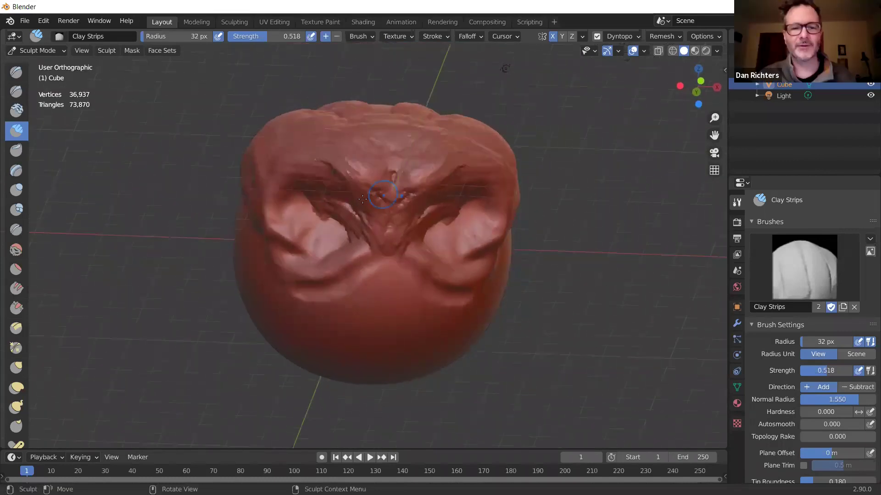
{"action": "left_click_drag", "start_coordinate": [339, 163], "coordinate": [360, 161]}
{"action": "mouse_move", "coordinate": [259, 178]}
{"action": "left_mouse_down"}
{"action": "mouse_move", "coordinate": [329, 163]}
{"action": "mouse_move", "coordinate": [258, 191]}
{"action": "mouse_move", "coordinate": [371, 195]}
{"action": "mouse_move", "coordinate": [298, 172]}
{"action": "left_mouse_up"}
{"action": "middle_click_drag", "start_coordinate": [298, 172], "coordinate": [342, 216]}
{"action": "mouse_move", "coordinate": [348, 202]}
{"action": "left_mouse_down"}
{"action": "mouse_move", "coordinate": [344, 236]}
{"action": "mouse_move", "coordinate": [358, 275]}
{"action": "left_mouse_up"}
Sculpt the lips and a rounded nose tip on the lower face with Clay Strips.
{"action": "mouse_move", "coordinate": [358, 275]}
{"action": "middle_mouse_down"}
{"action": "mouse_move", "coordinate": [388, 269]}
{"action": "mouse_move", "coordinate": [383, 259]}
{"action": "middle_mouse_up"}
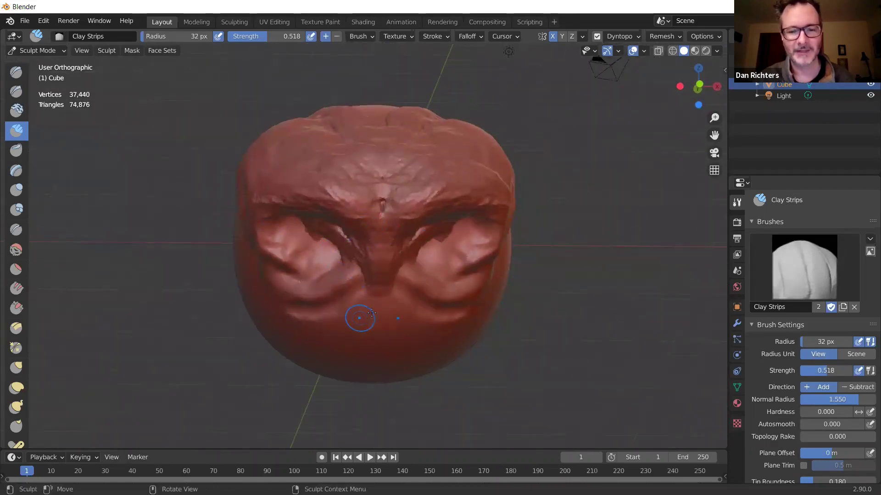
{"action": "mouse_move", "coordinate": [322, 326]}
{"action": "left_mouse_down"}
{"action": "mouse_move", "coordinate": [431, 327]}
{"action": "mouse_move", "coordinate": [356, 327]}
{"action": "mouse_move", "coordinate": [390, 329]}
{"action": "left_mouse_up"}
{"action": "mouse_move", "coordinate": [379, 296]}
{"action": "left_mouse_down"}
{"action": "mouse_move", "coordinate": [379, 268]}
{"action": "mouse_move", "coordinate": [395, 272]}
{"action": "mouse_move", "coordinate": [390, 281]}
{"action": "left_mouse_up"}
{"action": "scroll", "coordinate": [398, 298], "scroll_direction": "down", "scroll_amount": 2}
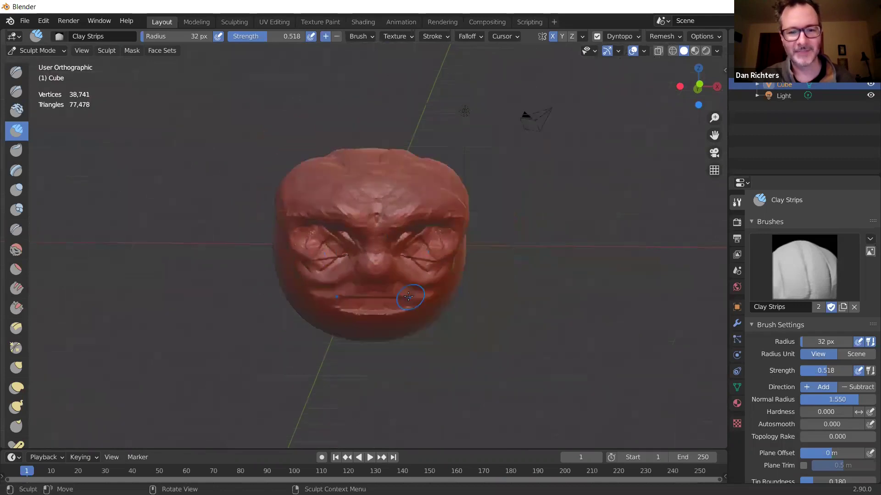
{"action": "mouse_move", "coordinate": [415, 293]}
{"action": "middle_mouse_down"}
{"action": "mouse_move", "coordinate": [384, 294]}
{"action": "mouse_move", "coordinate": [395, 304]}
{"action": "mouse_move", "coordinate": [366, 300]}
{"action": "mouse_move", "coordinate": [335, 262]}
{"action": "middle_mouse_up"}
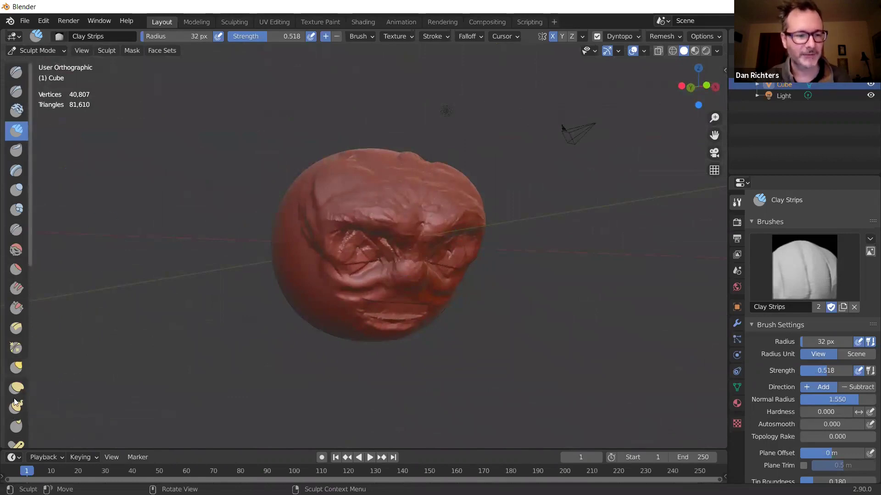
Pull the sides of the head inward using the Grab brush at strength 0.681 and a 256 px radius.
{"action": "left_click", "coordinate": [18, 369]}
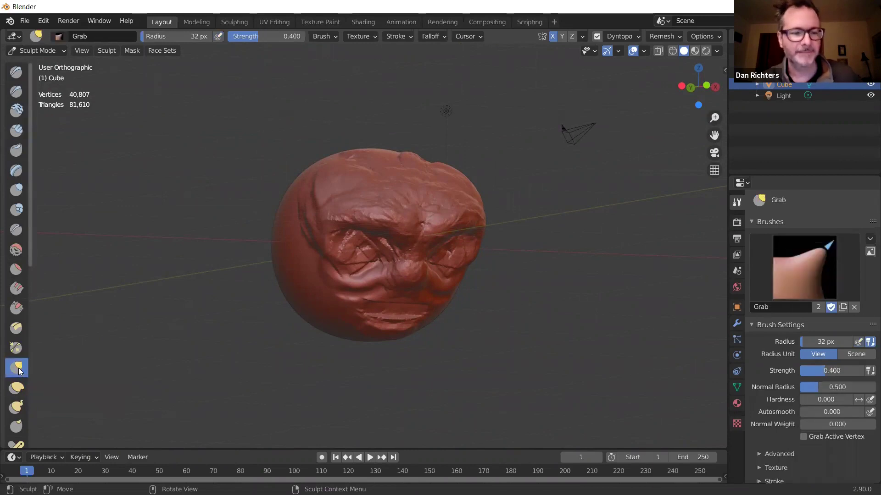
{"action": "mouse_move", "coordinate": [398, 304]}
{"action": "middle_mouse_down"}
{"action": "mouse_move", "coordinate": [389, 286]}
{"action": "mouse_move", "coordinate": [382, 292]}
{"action": "middle_mouse_up"}
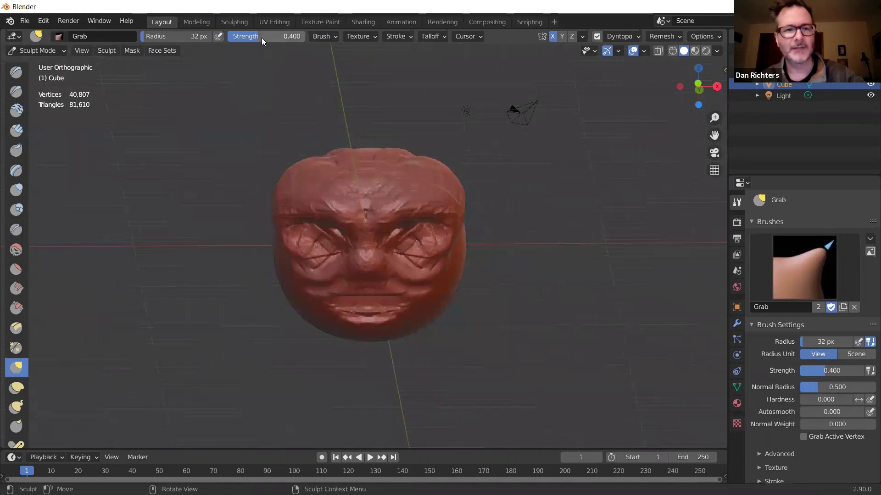
{"action": "left_click_drag", "start_coordinate": [254, 38], "coordinate": [279, 38]}
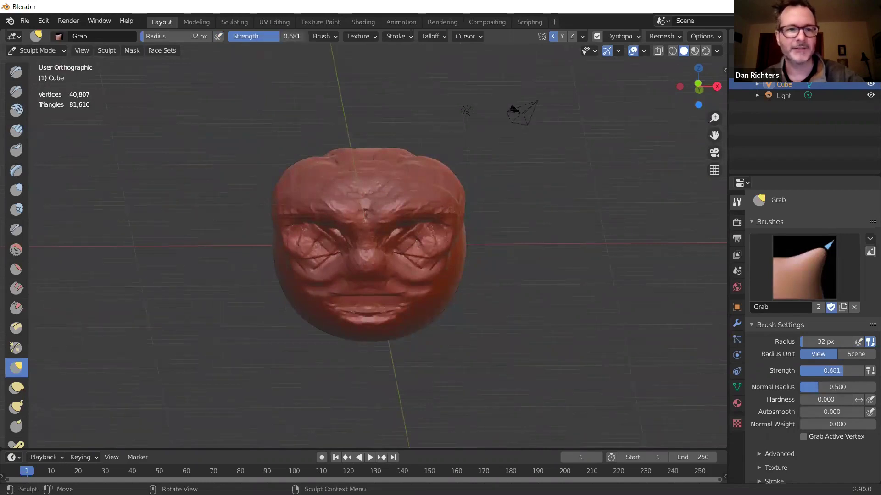
{"action": "key", "text": "f"}
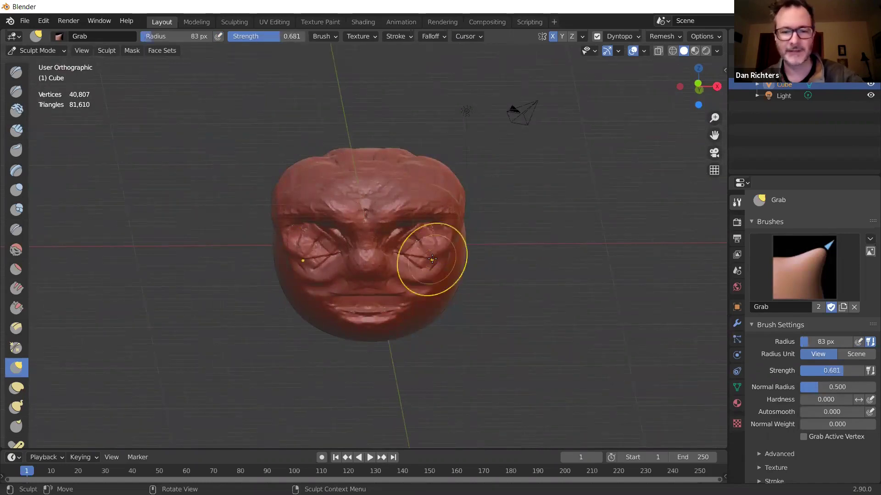
{"action": "left_click", "coordinate": [452, 243]}
{"action": "mouse_move", "coordinate": [452, 244]}
{"action": "left_mouse_down"}
{"action": "mouse_move", "coordinate": [428, 231]}
{"action": "mouse_move", "coordinate": [440, 205]}
{"action": "mouse_move", "coordinate": [432, 213]}
{"action": "mouse_move", "coordinate": [448, 224]}
{"action": "mouse_move", "coordinate": [455, 245]}
{"action": "left_mouse_up"}
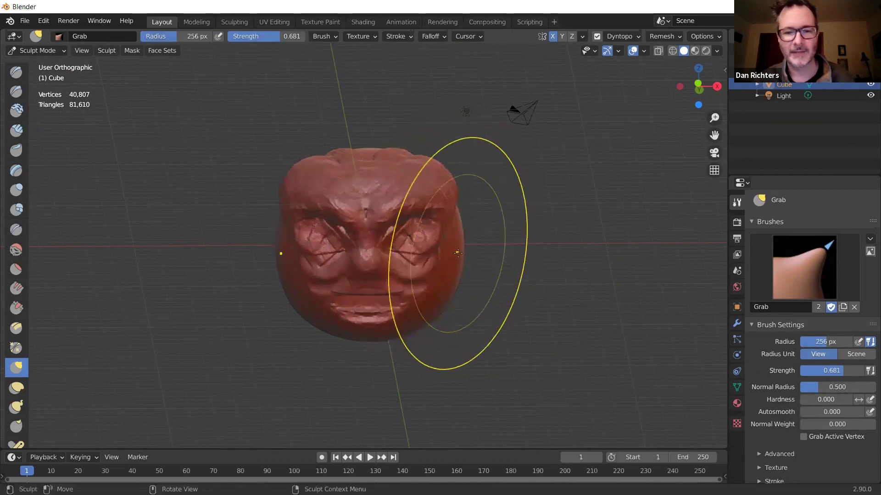
Raise the crown of the head with upward Grab strokes.
{"action": "mouse_move", "coordinate": [424, 254]}
{"action": "middle_mouse_down"}
{"action": "mouse_move", "coordinate": [443, 254]}
{"action": "mouse_move", "coordinate": [321, 296]}
{"action": "mouse_move", "coordinate": [339, 308]}
{"action": "mouse_move", "coordinate": [286, 295]}
{"action": "mouse_move", "coordinate": [353, 240]}
{"action": "mouse_move", "coordinate": [330, 257]}
{"action": "mouse_move", "coordinate": [360, 256]}
{"action": "mouse_move", "coordinate": [387, 175]}
{"action": "middle_mouse_up"}
{"action": "left_click_drag", "start_coordinate": [386, 176], "coordinate": [387, 129]}
{"action": "mouse_move", "coordinate": [383, 275]}
{"action": "middle_mouse_down"}
{"action": "mouse_move", "coordinate": [499, 272]}
{"action": "mouse_move", "coordinate": [240, 275]}
{"action": "middle_mouse_up"}
{"action": "left_click_drag", "start_coordinate": [376, 165], "coordinate": [386, 146]}
Reduce the Grab radius to 70 px and pull the lower face around the mouth and chin downward.
{"action": "mouse_move", "coordinate": [300, 297]}
{"action": "middle_mouse_down"}
{"action": "mouse_move", "coordinate": [428, 298]}
{"action": "mouse_move", "coordinate": [527, 275]}
{"action": "mouse_move", "coordinate": [440, 284]}
{"action": "mouse_move", "coordinate": [560, 271]}
{"action": "middle_mouse_up"}
{"action": "key", "text": "bracketleft"}
{"action": "key", "text": "bracketleft"}
{"action": "key", "text": "bracketleft"}
{"action": "key", "text": "bracketleft"}
{"action": "key", "text": "bracketleft"}
{"action": "key", "text": "bracketleft"}
{"action": "key", "text": "bracketleft"}
{"action": "key", "text": "bracketleft"}
{"action": "key", "text": "bracketleft"}
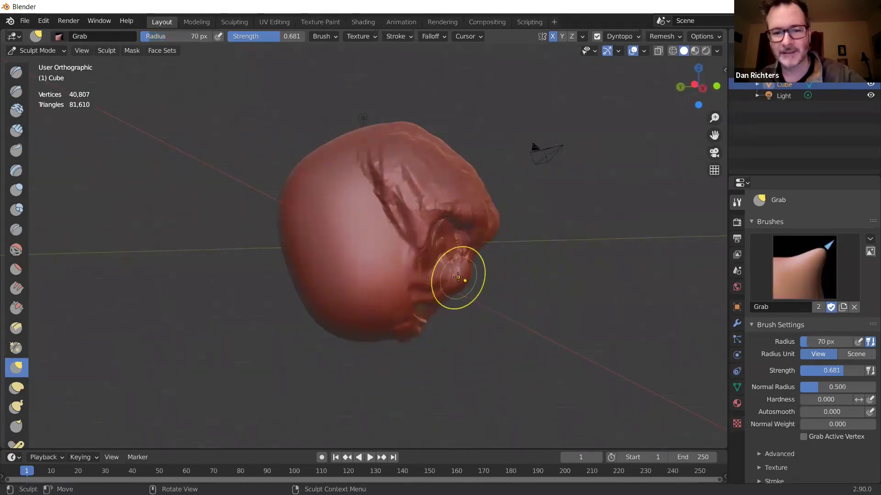
{"action": "mouse_move", "coordinate": [475, 283]}
{"action": "middle_mouse_down"}
{"action": "mouse_move", "coordinate": [444, 275]}
{"action": "mouse_move", "coordinate": [454, 280]}
{"action": "middle_mouse_up"}
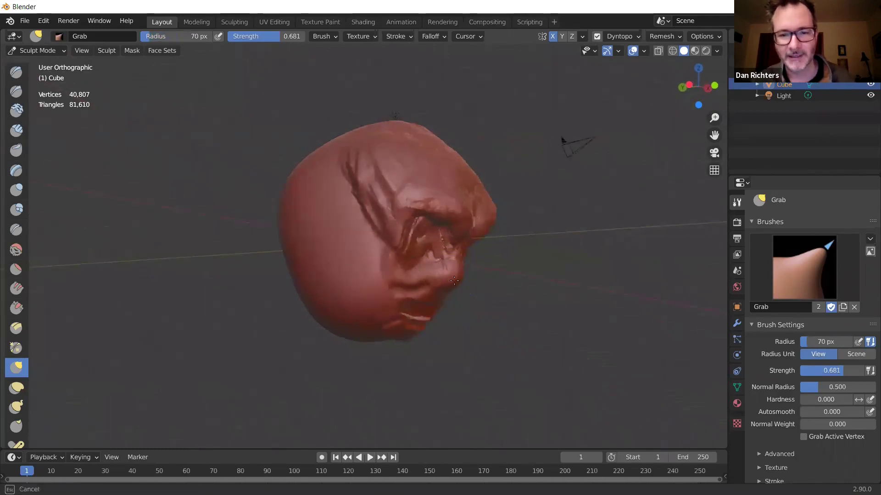
{"action": "mouse_move", "coordinate": [495, 256]}
{"action": "middle_mouse_down"}
{"action": "mouse_move", "coordinate": [551, 128]}
{"action": "mouse_move", "coordinate": [530, 120]}
{"action": "middle_mouse_up"}
{"action": "mouse_move", "coordinate": [371, 272]}
{"action": "middle_mouse_down"}
{"action": "mouse_move", "coordinate": [374, 230]}
{"action": "mouse_move", "coordinate": [418, 291]}
{"action": "middle_mouse_up"}
{"action": "mouse_move", "coordinate": [428, 286]}
{"action": "left_mouse_down"}
{"action": "mouse_move", "coordinate": [427, 294]}
{"action": "mouse_move", "coordinate": [443, 316]}
{"action": "mouse_move", "coordinate": [442, 296]}
{"action": "mouse_move", "coordinate": [389, 323]}
{"action": "mouse_move", "coordinate": [411, 346]}
{"action": "left_mouse_up"}
Set the Grab radius to 115 px and reshape the side of the jaw with a short stroke.
{"action": "key", "text": "f"}
{"action": "left_click", "coordinate": [433, 299]}
{"action": "left_click_drag", "start_coordinate": [321, 281], "coordinate": [299, 258]}
{"action": "middle_click_drag", "start_coordinate": [299, 258], "coordinate": [301, 254]}
Set the Grab radius to 156 px and push the underside and sides of the jaw upward.
{"action": "key", "text": "f"}
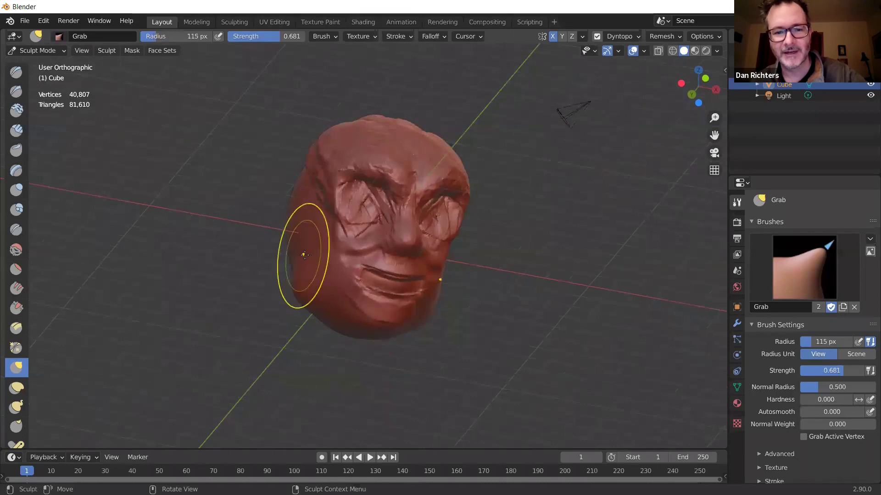
{"action": "left_click", "coordinate": [328, 300]}
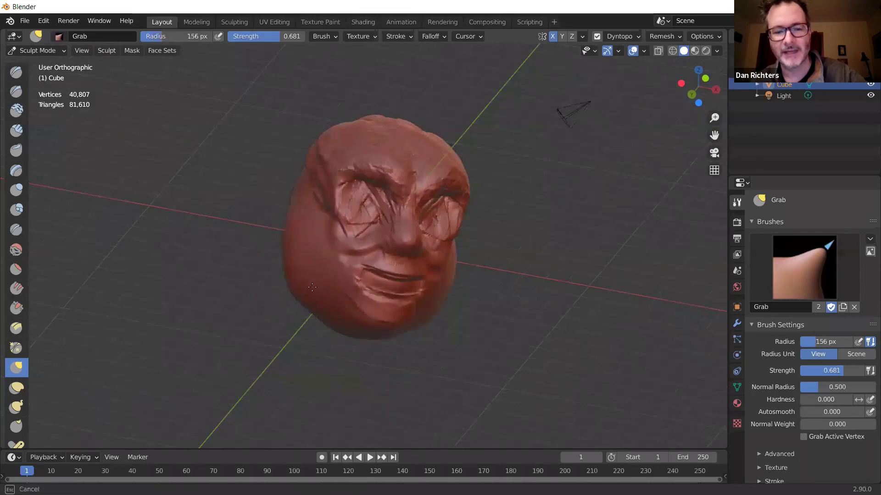
{"action": "middle_click_drag", "start_coordinate": [321, 289], "coordinate": [348, 316]}
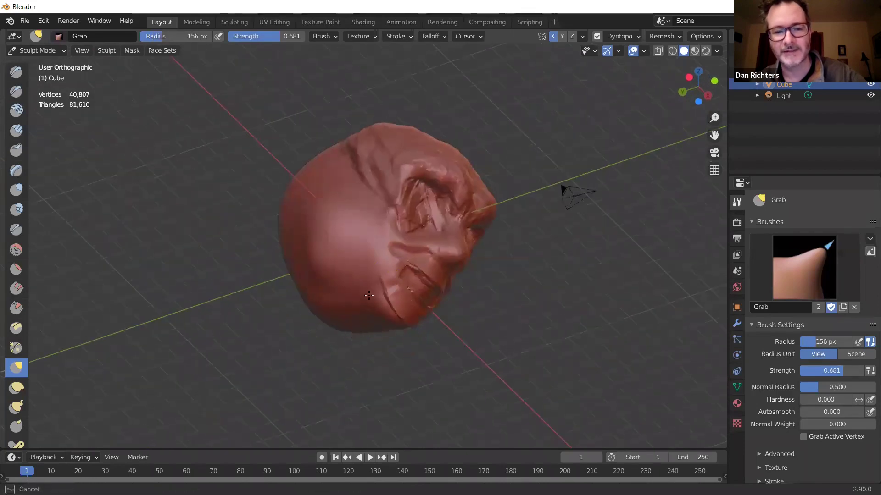
{"action": "mouse_move", "coordinate": [335, 315]}
{"action": "left_mouse_down"}
{"action": "mouse_move", "coordinate": [332, 272]}
{"action": "mouse_move", "coordinate": [372, 269]}
{"action": "left_mouse_up"}
{"action": "middle_click_drag", "start_coordinate": [372, 268], "coordinate": [425, 265]}
{"action": "left_click_drag", "start_coordinate": [425, 265], "coordinate": [443, 193]}
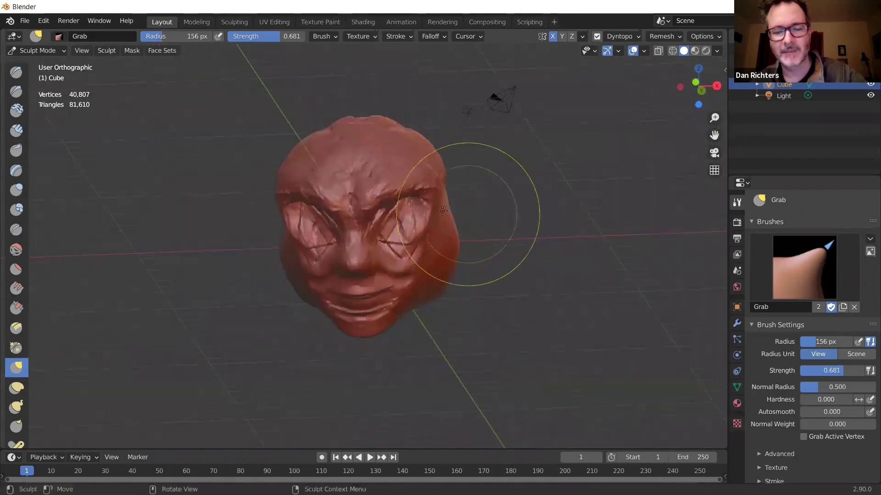
Taper the lower head further with Grab strokes that lift the jaw and push the cheek inward.
{"action": "middle_click_drag", "start_coordinate": [472, 266], "coordinate": [393, 226]}
{"action": "mouse_move", "coordinate": [394, 226]}
{"action": "left_mouse_down"}
{"action": "mouse_move", "coordinate": [438, 193]}
{"action": "mouse_move", "coordinate": [397, 178]}
{"action": "left_mouse_up"}
{"action": "middle_click_drag", "start_coordinate": [397, 177], "coordinate": [280, 243]}
{"action": "mouse_move", "coordinate": [270, 249]}
{"action": "left_mouse_down"}
{"action": "mouse_move", "coordinate": [290, 238]}
{"action": "mouse_move", "coordinate": [305, 255]}
{"action": "left_mouse_up"}
{"action": "middle_click_drag", "start_coordinate": [354, 265], "coordinate": [406, 271]}
Set the Grab radius to 116 px and pull the temples slightly outward.
{"action": "key", "text": "bracketright"}
{"action": "key", "text": "bracketleft"}
{"action": "key", "text": "bracketleft"}
{"action": "key", "text": "bracketleft"}
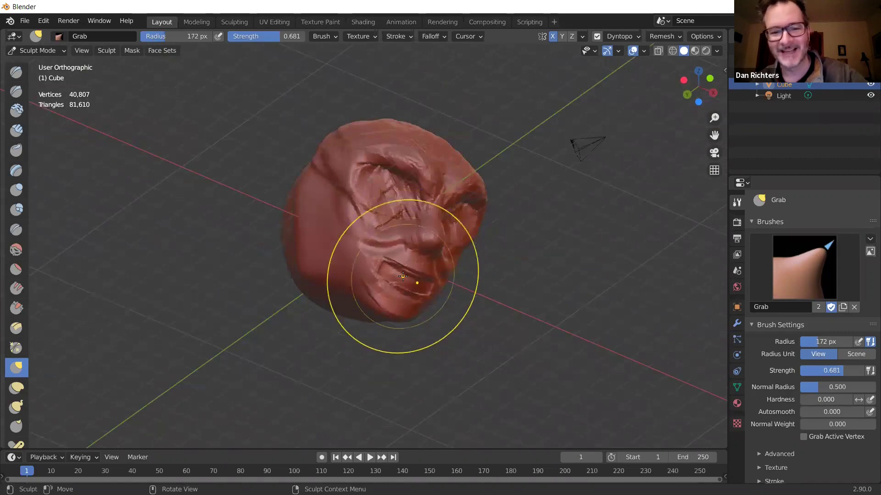
{"action": "mouse_move", "coordinate": [403, 259]}
{"action": "middle_mouse_down"}
{"action": "mouse_move", "coordinate": [427, 275]}
{"action": "mouse_move", "coordinate": [455, 275]}
{"action": "mouse_move", "coordinate": [429, 267]}
{"action": "mouse_move", "coordinate": [351, 285]}
{"action": "mouse_move", "coordinate": [345, 217]}
{"action": "mouse_move", "coordinate": [436, 232]}
{"action": "mouse_move", "coordinate": [345, 300]}
{"action": "mouse_move", "coordinate": [321, 287]}
{"action": "mouse_move", "coordinate": [302, 291]}
{"action": "mouse_move", "coordinate": [308, 279]}
{"action": "middle_mouse_up"}
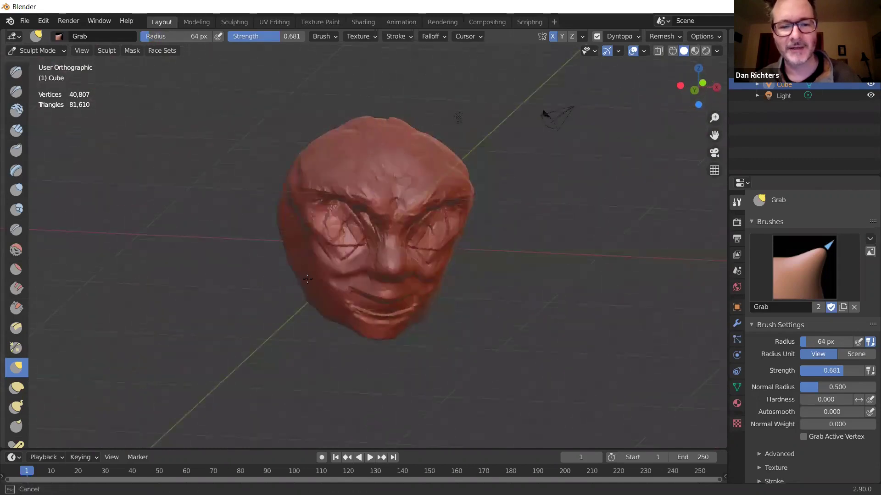
{"action": "mouse_move", "coordinate": [425, 267]}
{"action": "middle_mouse_down"}
{"action": "mouse_move", "coordinate": [285, 187]}
{"action": "mouse_move", "coordinate": [314, 184]}
{"action": "middle_mouse_up"}
{"action": "mouse_move", "coordinate": [291, 187]}
{"action": "left_mouse_down"}
{"action": "mouse_move", "coordinate": [308, 186]}
{"action": "mouse_move", "coordinate": [281, 187]}
{"action": "left_mouse_up"}
{"action": "middle_click_drag", "start_coordinate": [281, 187], "coordinate": [297, 215]}
{"action": "mouse_move", "coordinate": [316, 191]}
{"action": "left_mouse_down"}
{"action": "mouse_move", "coordinate": [322, 199]}
{"action": "mouse_move", "coordinate": [294, 198]}
{"action": "mouse_move", "coordinate": [303, 183]}
{"action": "left_mouse_up"}
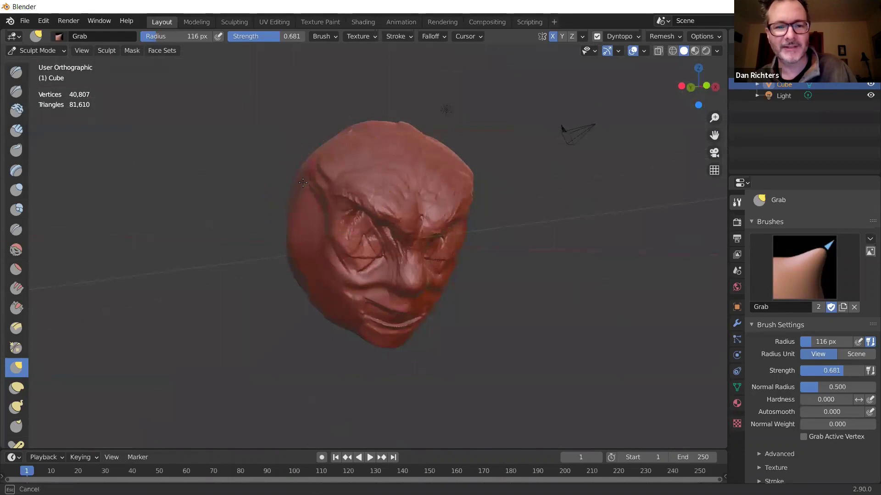
{"action": "middle_click_drag", "start_coordinate": [306, 229], "coordinate": [339, 183]}
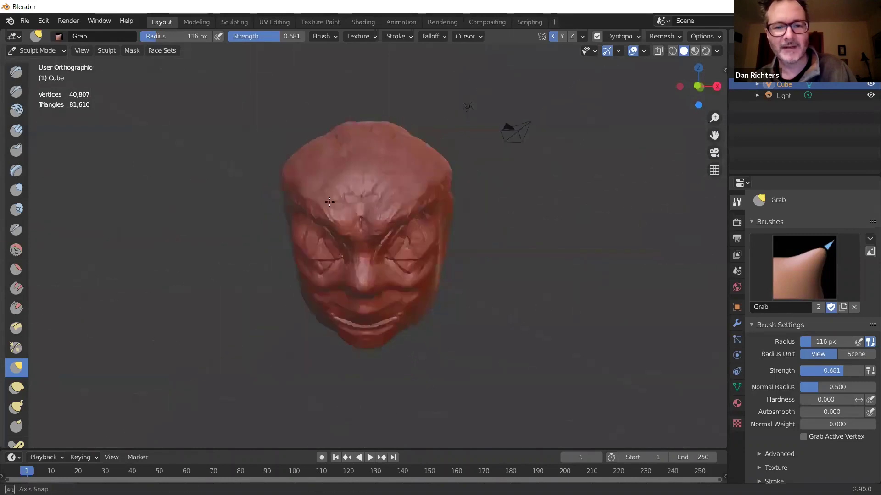
Enlarge the Grab radius to 214 px and reshape the crown into a higher, rounder skull.
{"action": "key", "text": "f"}
{"action": "left_click", "coordinate": [357, 140]}
{"action": "middle_click_drag", "start_coordinate": [353, 124], "coordinate": [357, 158]}
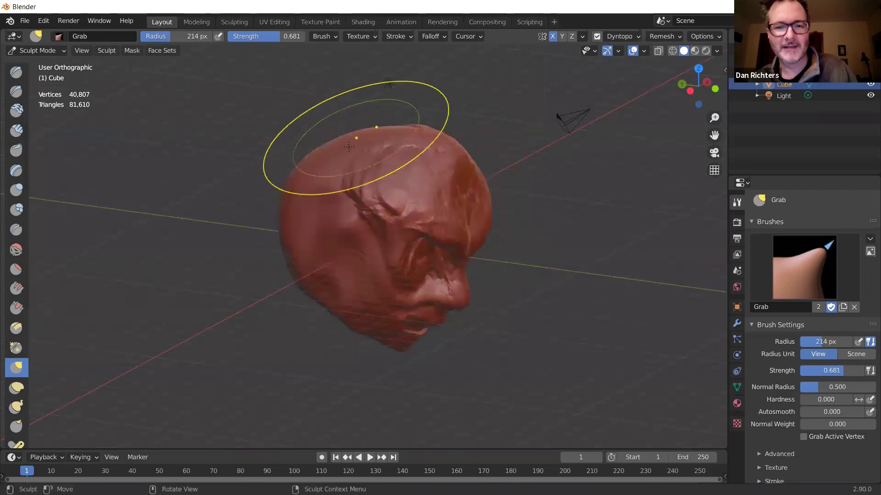
{"action": "left_click_drag", "start_coordinate": [379, 148], "coordinate": [411, 161]}
{"action": "mouse_move", "coordinate": [354, 148]}
{"action": "middle_mouse_down"}
{"action": "mouse_move", "coordinate": [319, 144]}
{"action": "mouse_move", "coordinate": [334, 180]}
{"action": "middle_mouse_up"}
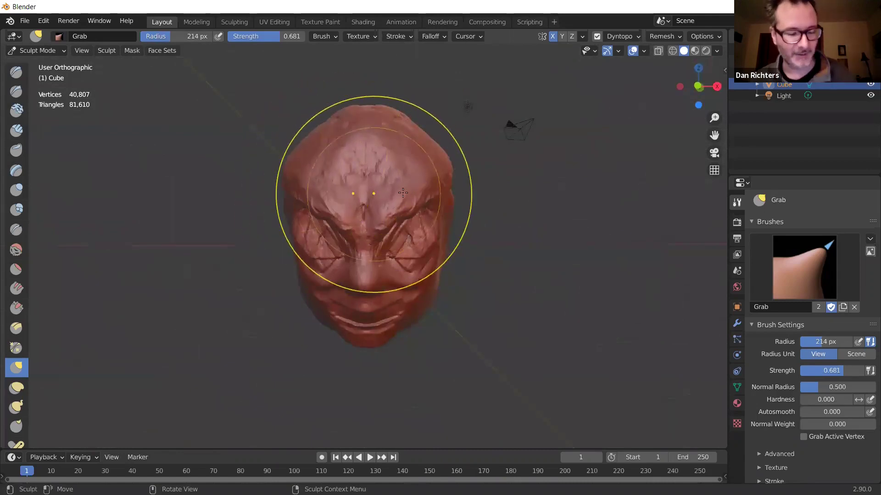
Set the brush radius to 77 px and smooth out the creases on the forehead, eyes and mouth.
{"action": "key", "text": "f"}
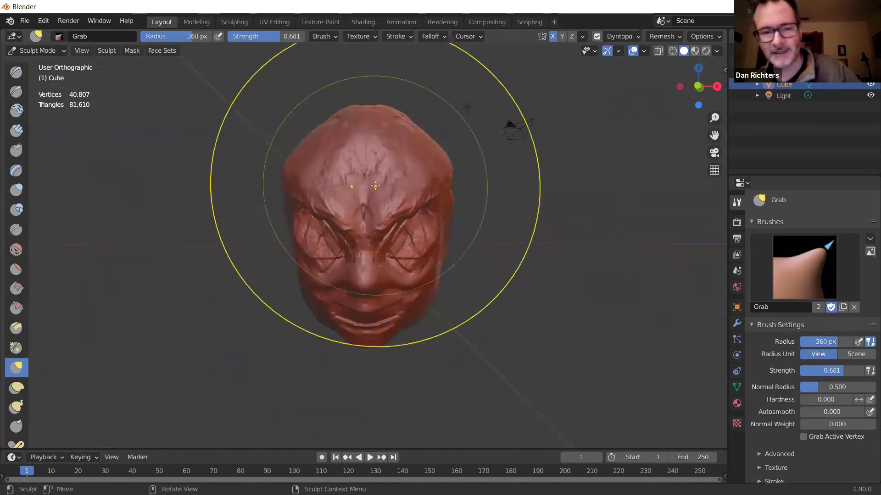
{"action": "left_click", "coordinate": [375, 186]}
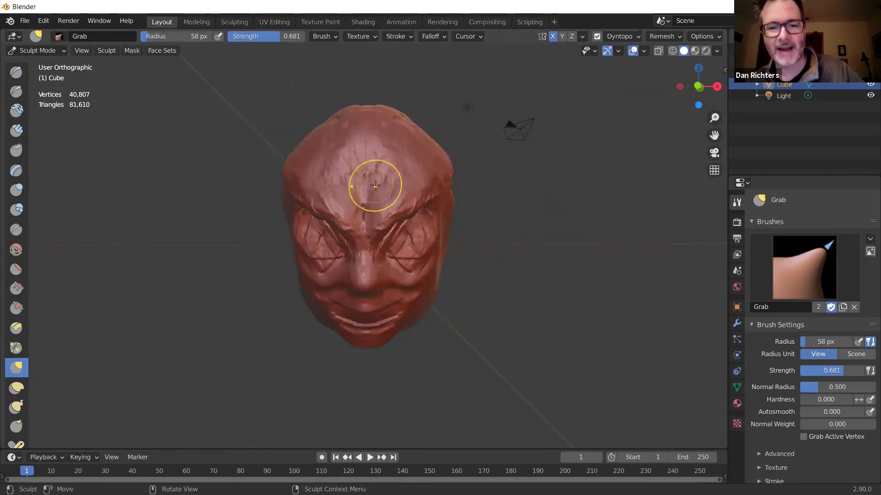
{"action": "key", "text": "f"}
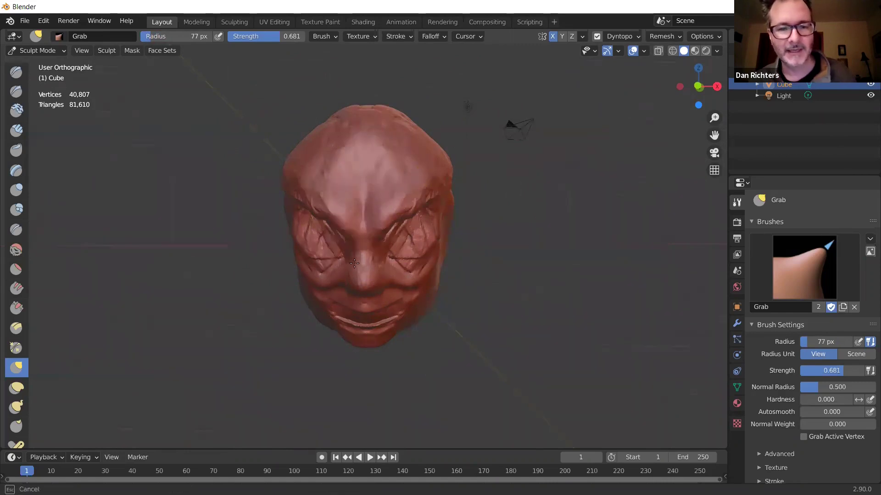
{"action": "left_click", "coordinate": [384, 229]}
{"action": "middle_click_drag", "start_coordinate": [384, 229], "coordinate": [270, 62]}
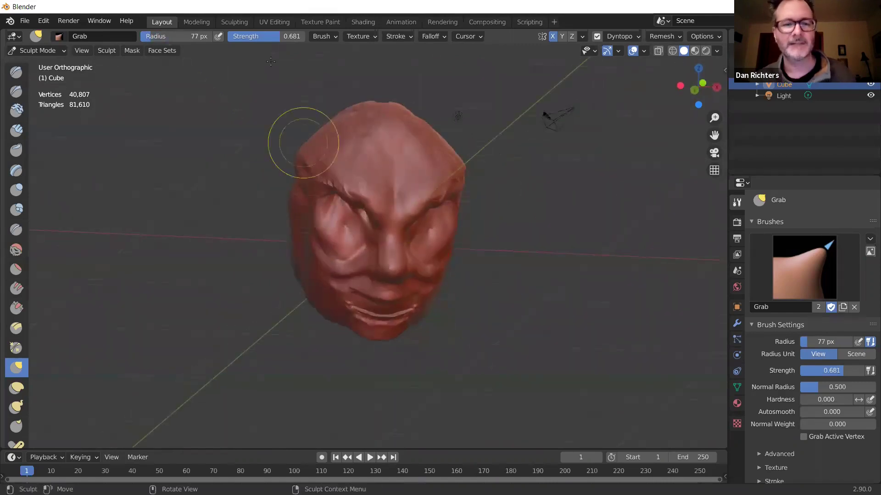
{"action": "left_click_drag", "start_coordinate": [335, 186], "coordinate": [347, 229]}
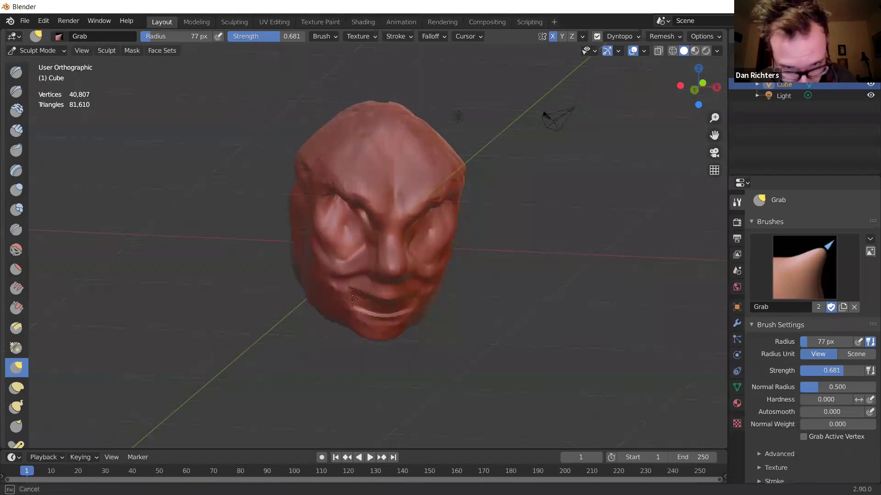
{"action": "mouse_move", "coordinate": [382, 183]}
{"action": "middle_mouse_down"}
{"action": "mouse_move", "coordinate": [356, 198]}
{"action": "mouse_move", "coordinate": [239, 216]}
{"action": "middle_mouse_up"}
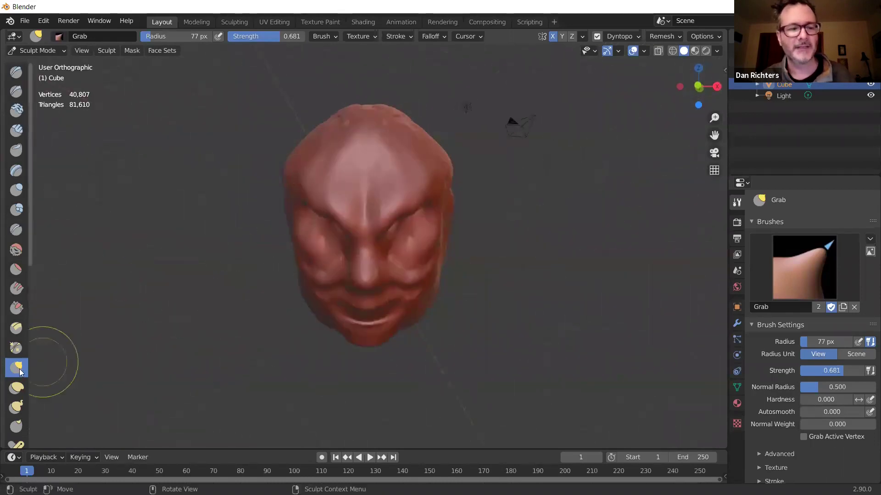
Smooth the whole head, including crown, sides, back and jaw, using the Smooth brush at a 77 px radius.
{"action": "left_click", "coordinate": [17, 250]}
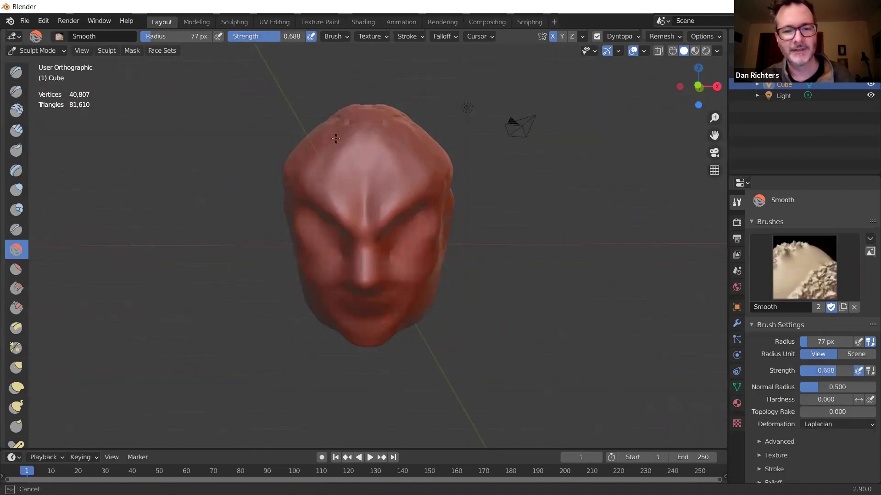
{"action": "middle_click_drag", "start_coordinate": [358, 123], "coordinate": [344, 185]}
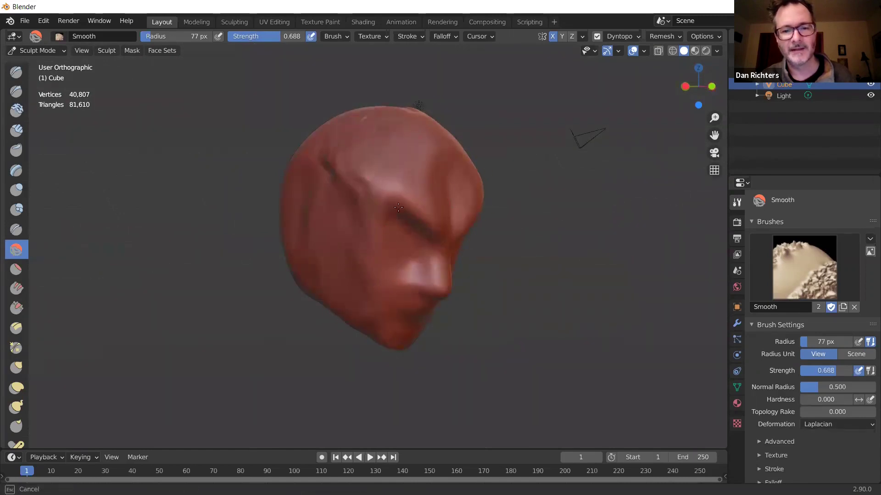
{"action": "mouse_move", "coordinate": [335, 150]}
{"action": "middle_mouse_down"}
{"action": "mouse_move", "coordinate": [352, 129]}
{"action": "mouse_move", "coordinate": [348, 190]}
{"action": "mouse_move", "coordinate": [365, 156]}
{"action": "mouse_move", "coordinate": [313, 263]}
{"action": "middle_mouse_up"}
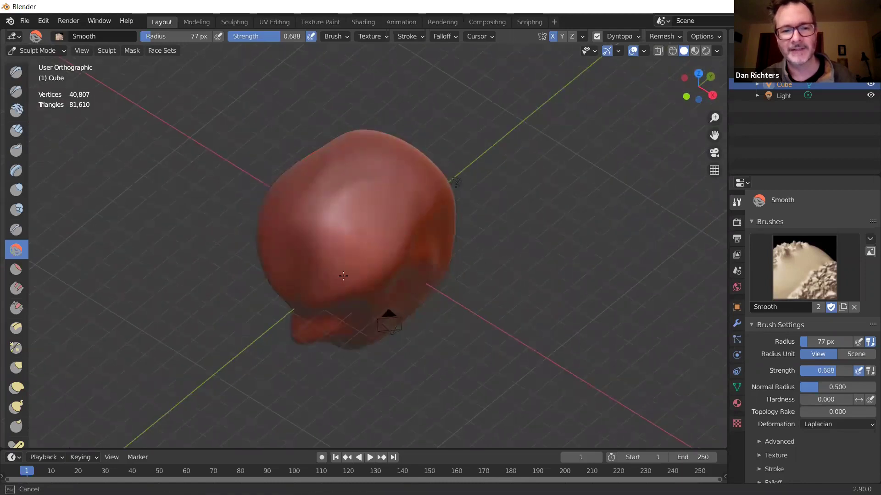
{"action": "middle_click_drag", "start_coordinate": [355, 200], "coordinate": [390, 237]}
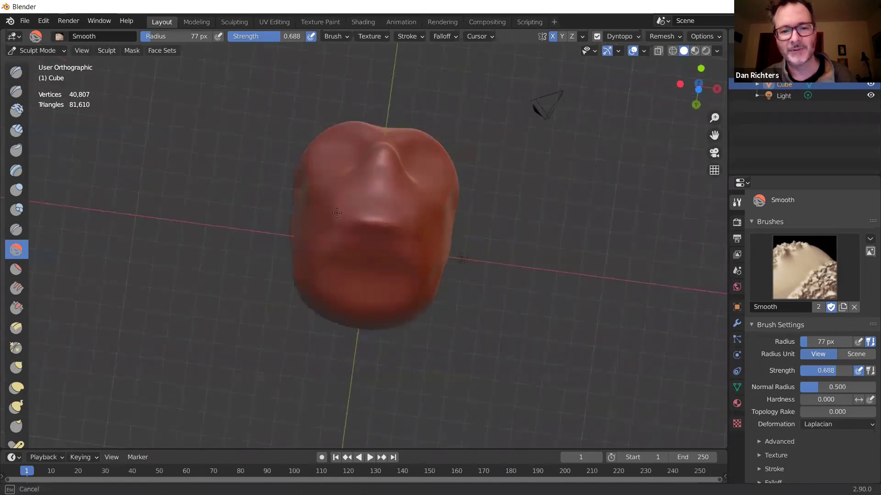
{"action": "mouse_move", "coordinate": [316, 228]}
{"action": "middle_mouse_down"}
{"action": "mouse_move", "coordinate": [358, 233]}
{"action": "mouse_move", "coordinate": [423, 182]}
{"action": "middle_mouse_up"}
{"action": "mouse_move", "coordinate": [463, 232]}
{"action": "middle_mouse_down"}
{"action": "mouse_move", "coordinate": [348, 176]}
{"action": "mouse_move", "coordinate": [294, 183]}
{"action": "mouse_move", "coordinate": [192, 163]}
{"action": "middle_mouse_up"}
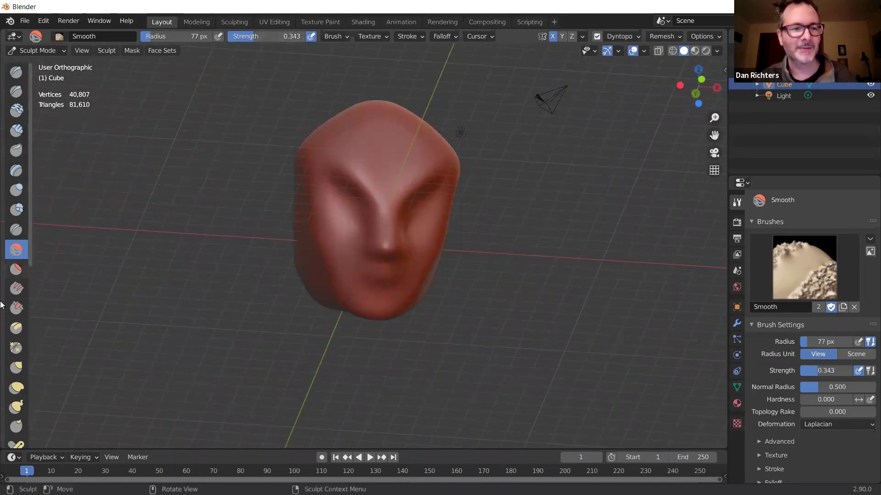
Switch to the Grab brush and reshape the forehead and brow with strokes at a radius of 173 px.
{"action": "left_click", "coordinate": [18, 389]}
{"action": "left_click", "coordinate": [21, 368]}
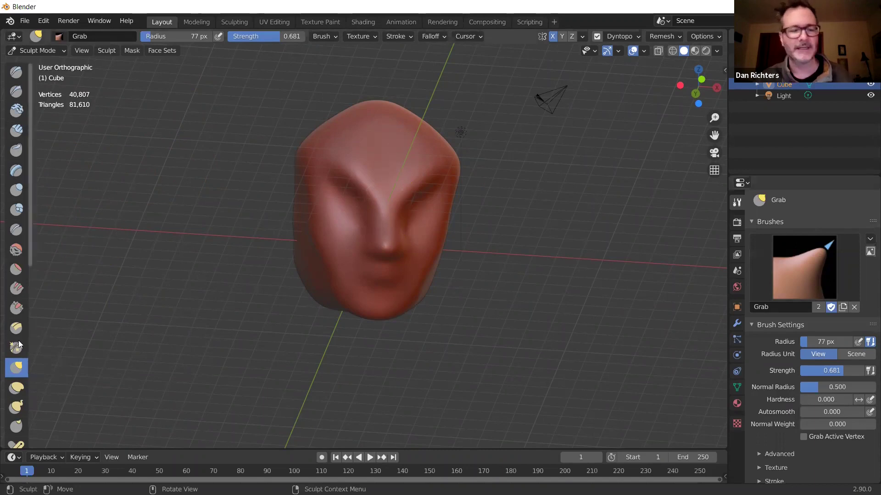
{"action": "middle_click_drag", "start_coordinate": [413, 220], "coordinate": [331, 277]}
{"action": "middle_click_drag", "start_coordinate": [277, 216], "coordinate": [303, 201]}
{"action": "scroll", "coordinate": [303, 200], "scroll_direction": "up", "scroll_amount": 3}
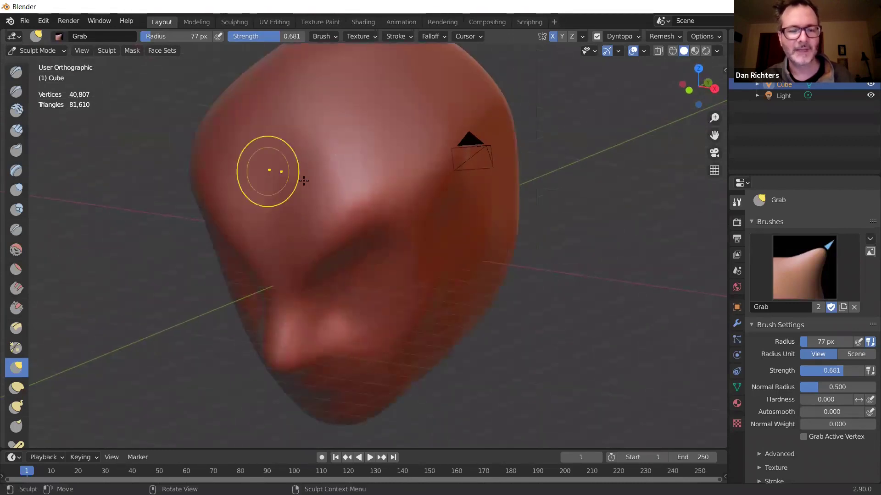
{"action": "key", "text": "f"}
{"action": "left_click", "coordinate": [274, 187]}
{"action": "left_click_drag", "start_coordinate": [271, 196], "coordinate": [256, 212]}
{"action": "key", "text": "f"}
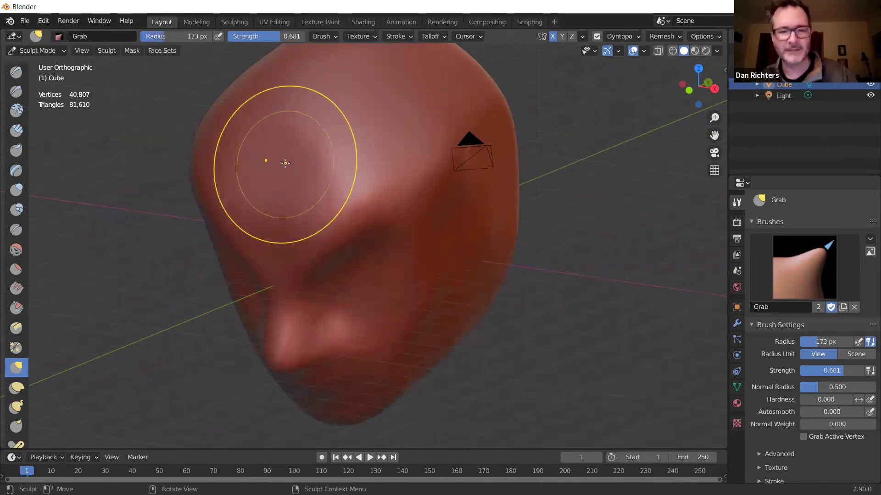
{"action": "left_click", "coordinate": [269, 173]}
{"action": "left_click_drag", "start_coordinate": [268, 173], "coordinate": [269, 173]}
{"action": "left_click_drag", "start_coordinate": [253, 234], "coordinate": [266, 252]}
Pull the nose bridge downward and the side of the head inward with Grab, and set the radius to 189 px.
{"action": "middle_click_drag", "start_coordinate": [266, 252], "coordinate": [287, 260]}
{"action": "left_click_drag", "start_coordinate": [287, 259], "coordinate": [292, 324]}
{"action": "middle_click_drag", "start_coordinate": [439, 316], "coordinate": [460, 309]}
{"action": "mouse_move", "coordinate": [391, 129]}
{"action": "left_mouse_down"}
{"action": "mouse_move", "coordinate": [363, 151]}
{"action": "mouse_move", "coordinate": [339, 128]}
{"action": "left_mouse_up"}
{"action": "mouse_move", "coordinate": [339, 128]}
{"action": "middle_mouse_down"}
{"action": "mouse_move", "coordinate": [382, 175]}
{"action": "mouse_move", "coordinate": [370, 177]}
{"action": "mouse_move", "coordinate": [404, 197]}
{"action": "middle_mouse_up"}
{"action": "mouse_move", "coordinate": [456, 232]}
{"action": "middle_mouse_down"}
{"action": "mouse_move", "coordinate": [439, 227]}
{"action": "mouse_move", "coordinate": [456, 243]}
{"action": "mouse_move", "coordinate": [357, 106]}
{"action": "mouse_move", "coordinate": [335, 118]}
{"action": "middle_mouse_up"}
{"action": "scroll", "coordinate": [436, 228], "scroll_direction": "down", "scroll_amount": 3}
{"action": "key", "text": "f"}
{"action": "left_click", "coordinate": [304, 164]}
{"action": "middle_click_drag", "start_coordinate": [305, 163], "coordinate": [232, 236]}
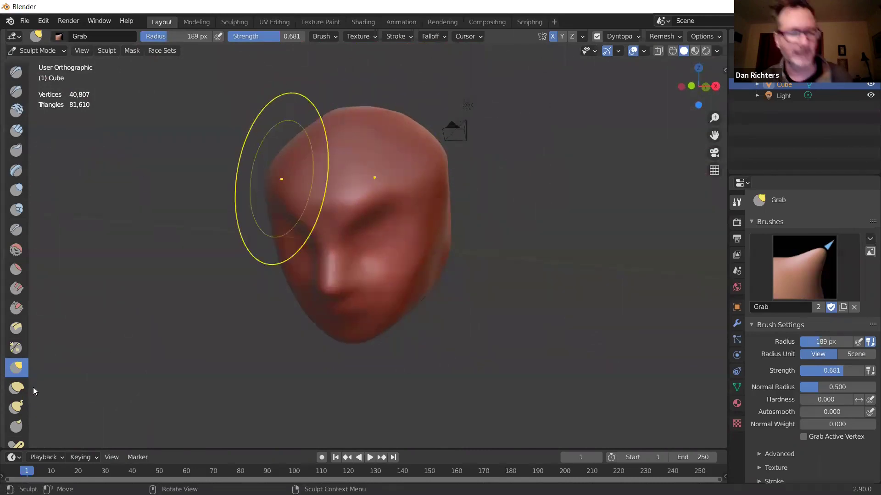
Pull two pairs of horns out of the upper sides of the head with the Snake Hook brush at strength 1.000.
{"action": "left_click", "coordinate": [18, 407]}
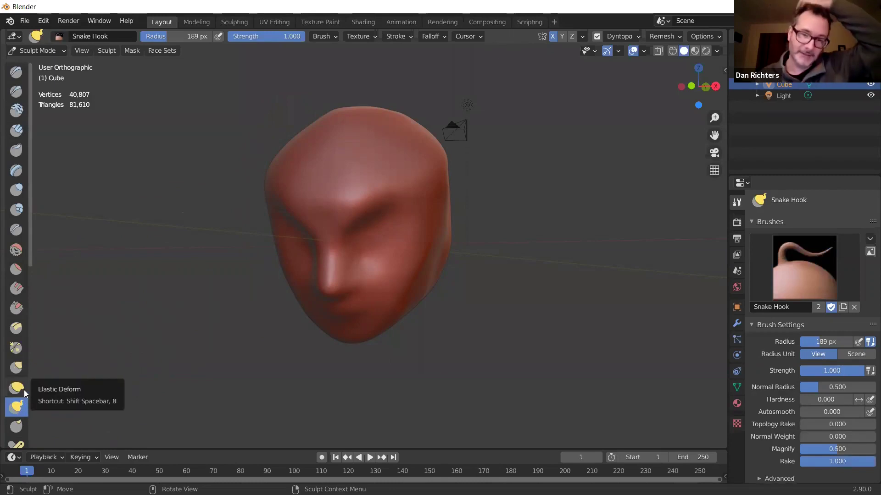
{"action": "key", "text": "f"}
{"action": "left_click", "coordinate": [411, 147]}
{"action": "mouse_move", "coordinate": [456, 136]}
{"action": "middle_mouse_down"}
{"action": "mouse_move", "coordinate": [469, 179]}
{"action": "mouse_move", "coordinate": [429, 153]}
{"action": "mouse_move", "coordinate": [415, 156]}
{"action": "mouse_move", "coordinate": [442, 141]}
{"action": "middle_mouse_up"}
{"action": "mouse_move", "coordinate": [442, 142]}
{"action": "left_mouse_down"}
{"action": "mouse_move", "coordinate": [469, 126]}
{"action": "mouse_move", "coordinate": [486, 75]}
{"action": "left_mouse_up"}
{"action": "mouse_move", "coordinate": [502, 81]}
{"action": "middle_mouse_down"}
{"action": "mouse_move", "coordinate": [608, 52]}
{"action": "mouse_move", "coordinate": [344, 142]}
{"action": "mouse_move", "coordinate": [502, 122]}
{"action": "mouse_move", "coordinate": [307, 136]}
{"action": "middle_mouse_up"}
{"action": "middle_click_drag", "start_coordinate": [278, 163], "coordinate": [326, 173]}
{"action": "left_click_drag", "start_coordinate": [326, 173], "coordinate": [225, 131]}
{"action": "mouse_move", "coordinate": [364, 134]}
{"action": "middle_mouse_down"}
{"action": "mouse_move", "coordinate": [505, 167]}
{"action": "mouse_move", "coordinate": [309, 191]}
{"action": "middle_mouse_up"}
Set the Snake Hook radius to 63 px and pull out a smaller pair of horns beside the brow.
{"action": "key", "text": "f"}
{"action": "left_click", "coordinate": [255, 197]}
{"action": "mouse_move", "coordinate": [265, 200]}
{"action": "left_mouse_down"}
{"action": "mouse_move", "coordinate": [239, 202]}
{"action": "mouse_move", "coordinate": [230, 187]}
{"action": "left_mouse_up"}
{"action": "middle_click_drag", "start_coordinate": [393, 142], "coordinate": [406, 158]}
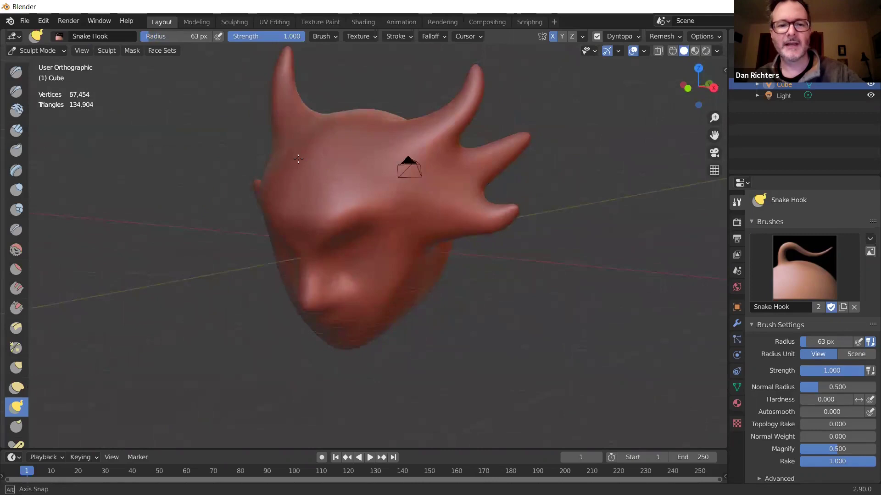
Examine the horns up close and inspect the density of their mesh in wireframe shading.
{"action": "mouse_move", "coordinate": [350, 102]}
{"action": "middle_mouse_down"}
{"action": "mouse_move", "coordinate": [417, 124]}
{"action": "mouse_move", "coordinate": [517, 79]}
{"action": "mouse_move", "coordinate": [552, 161]}
{"action": "mouse_move", "coordinate": [527, 133]}
{"action": "mouse_move", "coordinate": [275, 140]}
{"action": "middle_mouse_up"}
{"action": "scroll", "coordinate": [276, 140], "scroll_direction": "up", "scroll_amount": 8}
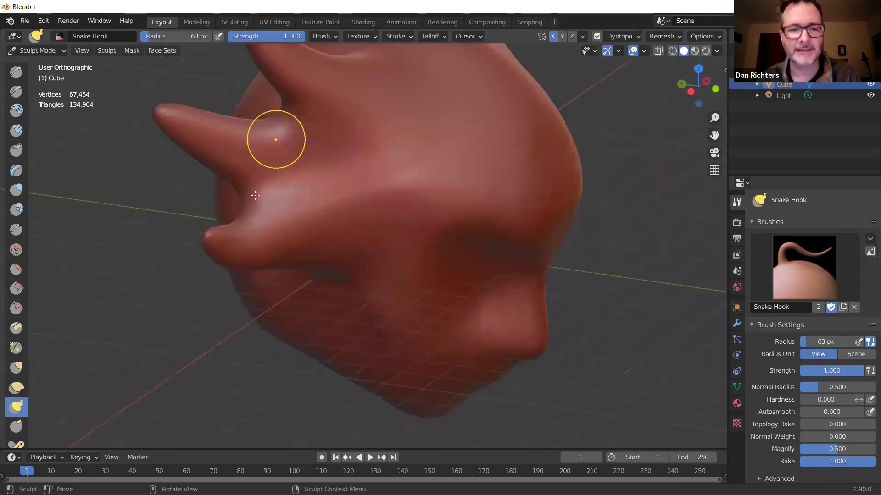
{"action": "scroll", "coordinate": [185, 200], "scroll_direction": "down", "scroll_amount": 3}
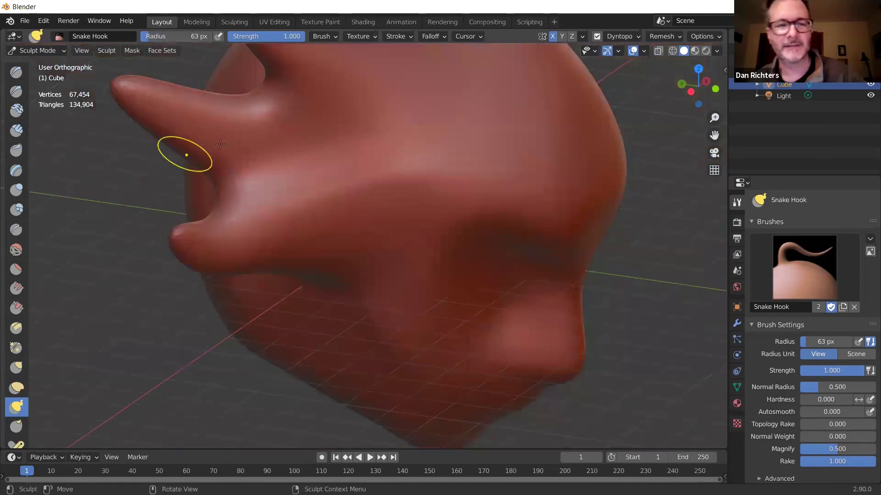
{"action": "middle_click_drag", "start_coordinate": [197, 142], "coordinate": [341, 188], "text": "shift"}
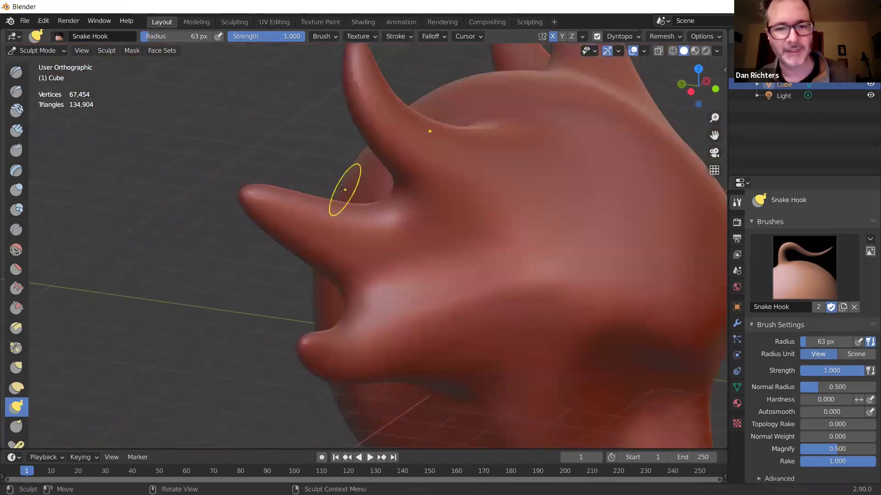
{"action": "mouse_move", "coordinate": [440, 189]}
{"action": "middle_mouse_down"}
{"action": "mouse_move", "coordinate": [450, 163]}
{"action": "mouse_move", "coordinate": [444, 274]}
{"action": "middle_mouse_up"}
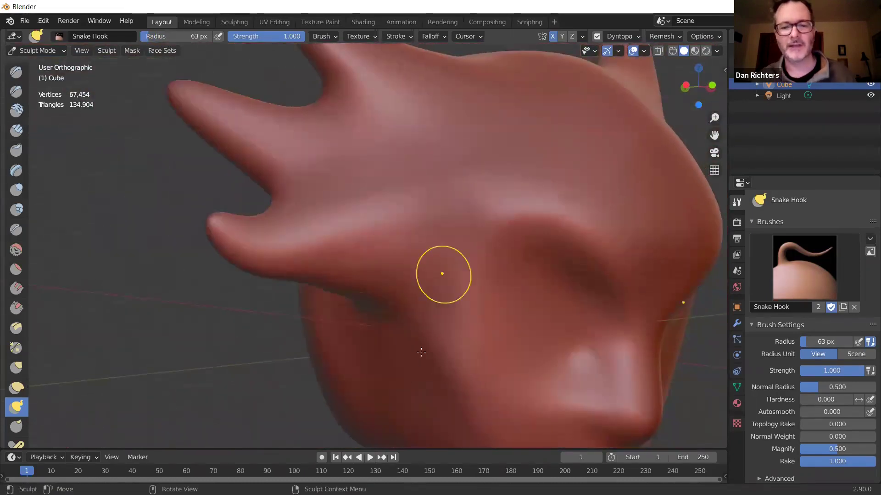
{"action": "mouse_move", "coordinate": [323, 186]}
{"action": "middle_mouse_down"}
{"action": "mouse_move", "coordinate": [350, 213]}
{"action": "mouse_move", "coordinate": [331, 211]}
{"action": "middle_mouse_up"}
{"action": "key", "text": "z"}
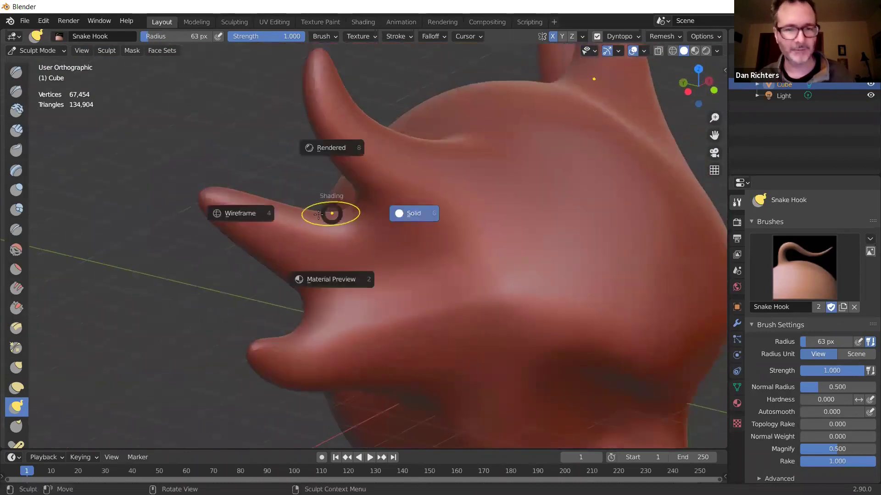
{"action": "left_click", "coordinate": [253, 214]}
{"action": "mouse_move", "coordinate": [299, 195]}
{"action": "middle_mouse_down"}
{"action": "mouse_move", "coordinate": [250, 116]}
{"action": "mouse_move", "coordinate": [272, 113]}
{"action": "middle_mouse_up"}
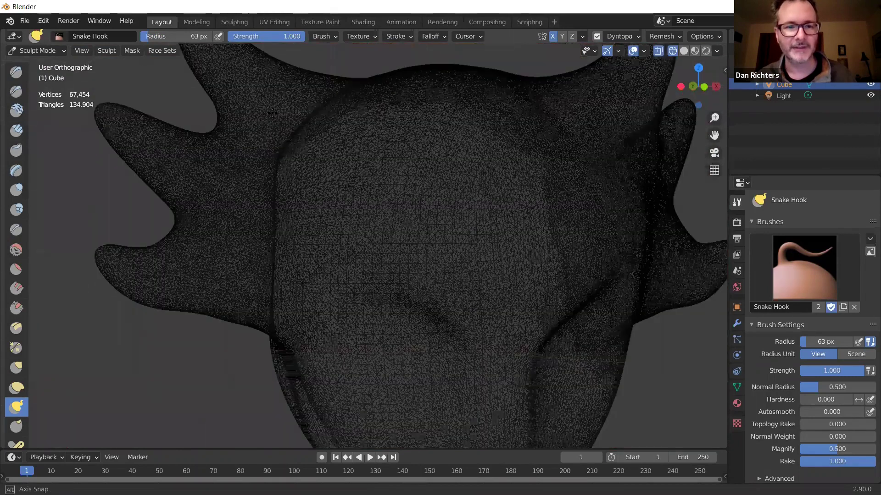
{"action": "middle_click_drag", "start_coordinate": [287, 153], "coordinate": [315, 177]}
{"action": "key", "text": "z"}
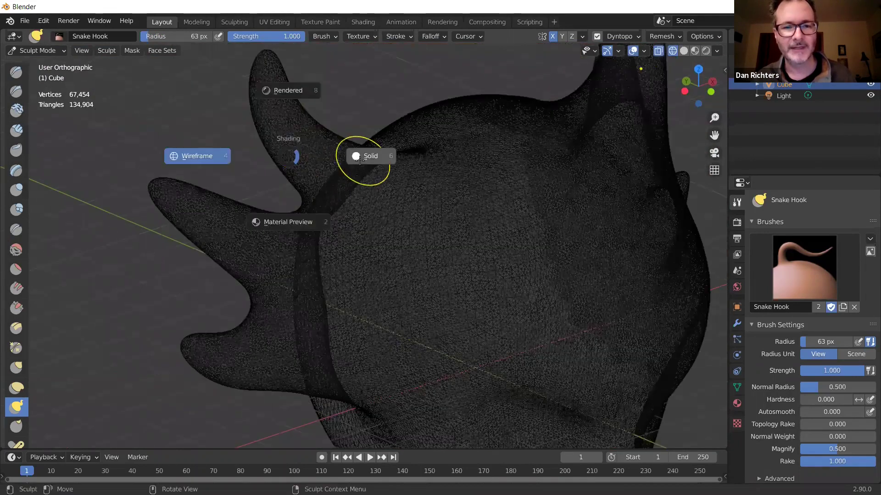
Switch the viewport to Solid shading and inspect the horned head from the front and side.
{"action": "left_click", "coordinate": [364, 153]}
{"action": "middle_click_drag", "start_coordinate": [466, 245], "coordinate": [442, 217]}
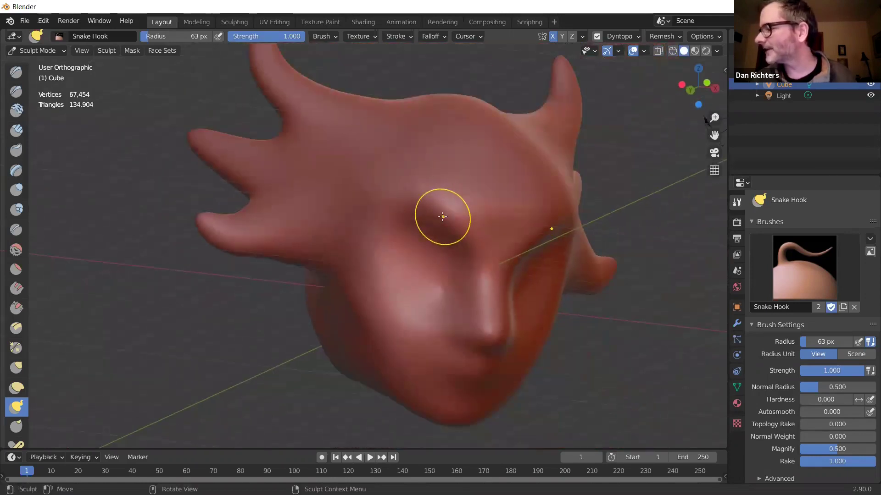
{"action": "middle_click_drag", "start_coordinate": [379, 232], "coordinate": [399, 236]}
{"action": "mouse_move", "coordinate": [504, 321]}
{"action": "middle_mouse_down"}
{"action": "mouse_move", "coordinate": [516, 311]}
{"action": "mouse_move", "coordinate": [447, 279]}
{"action": "mouse_move", "coordinate": [422, 237]}
{"action": "mouse_move", "coordinate": [363, 232]}
{"action": "middle_mouse_up"}
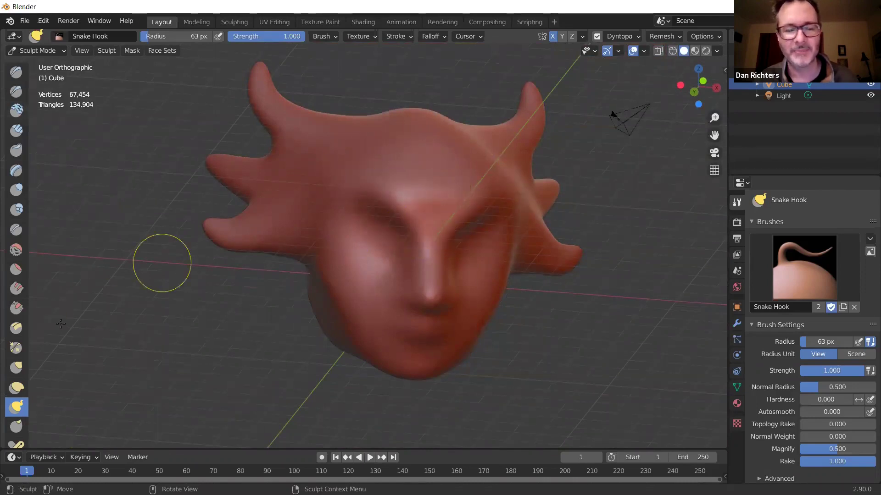
{"action": "mouse_move", "coordinate": [371, 188]}
{"action": "middle_mouse_down"}
{"action": "mouse_move", "coordinate": [340, 240]}
{"action": "mouse_move", "coordinate": [373, 305]}
{"action": "middle_mouse_up"}
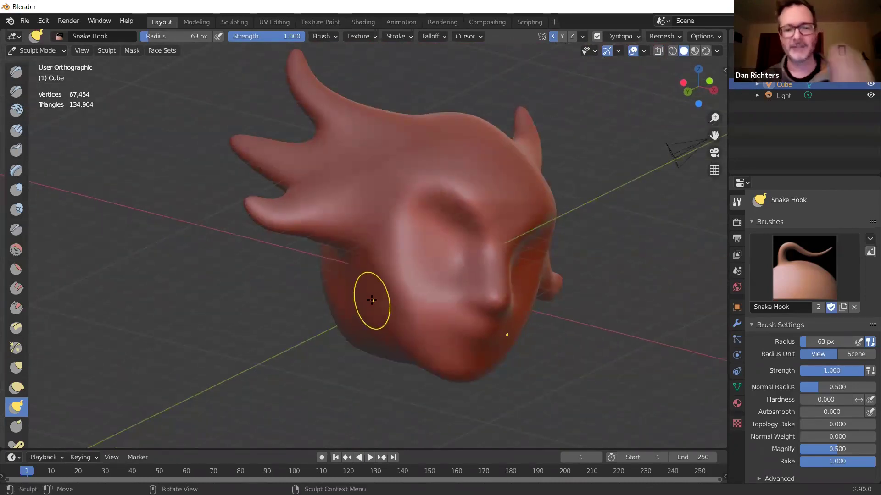
{"action": "mouse_move", "coordinate": [334, 306]}
{"action": "middle_mouse_down"}
{"action": "mouse_move", "coordinate": [323, 328]}
{"action": "mouse_move", "coordinate": [326, 312]}
{"action": "mouse_move", "coordinate": [305, 328]}
{"action": "mouse_move", "coordinate": [389, 306]}
{"action": "mouse_move", "coordinate": [380, 294]}
{"action": "middle_mouse_up"}
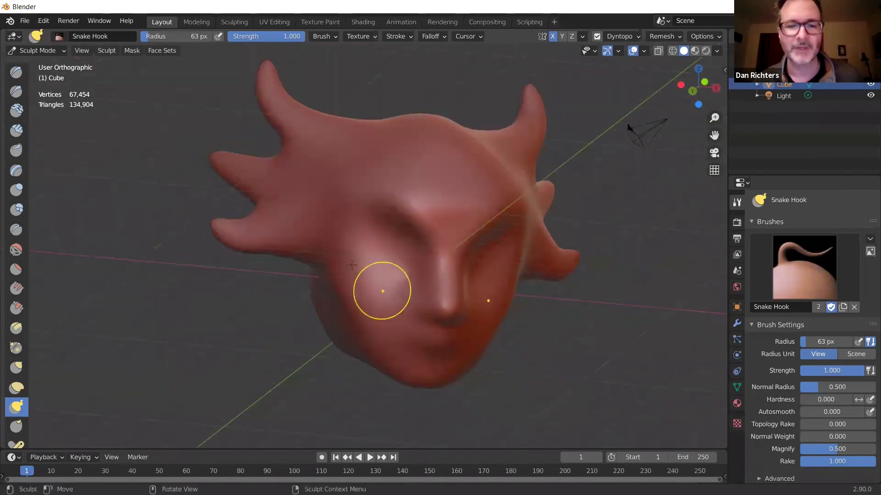
{"action": "middle_click_drag", "start_coordinate": [380, 133], "coordinate": [454, 211]}
{"action": "mouse_move", "coordinate": [395, 218]}
{"action": "middle_mouse_down"}
{"action": "mouse_move", "coordinate": [468, 240]}
{"action": "mouse_move", "coordinate": [659, 133]}
{"action": "mouse_move", "coordinate": [364, 244]}
{"action": "mouse_move", "coordinate": [280, 299]}
{"action": "mouse_move", "coordinate": [216, 302]}
{"action": "middle_mouse_up"}
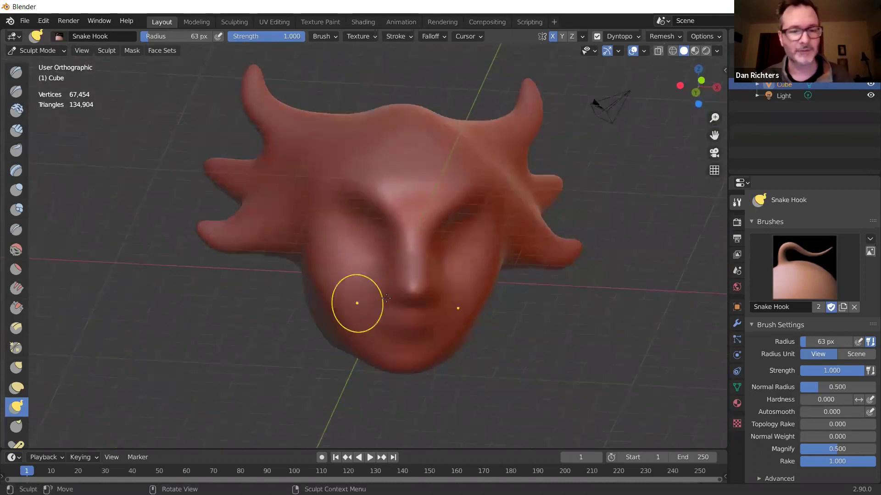
{"action": "scroll", "coordinate": [404, 305], "scroll_direction": "up", "scroll_amount": 2}
{"action": "scroll", "coordinate": [430, 364], "scroll_direction": "down", "scroll_amount": 2}
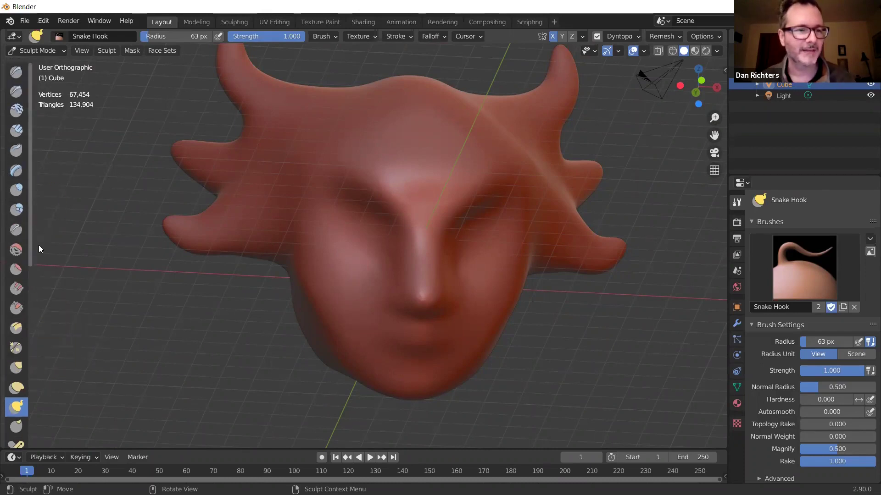
Carve the line between the lips with the Crease brush at a radius of about 26 px.
{"action": "scroll", "coordinate": [38, 245], "scroll_direction": "down", "scroll_amount": 12}
{"action": "scroll", "coordinate": [46, 321], "scroll_direction": "up", "scroll_amount": 10}
{"action": "scroll", "coordinate": [53, 258], "scroll_direction": "up", "scroll_amount": 3}
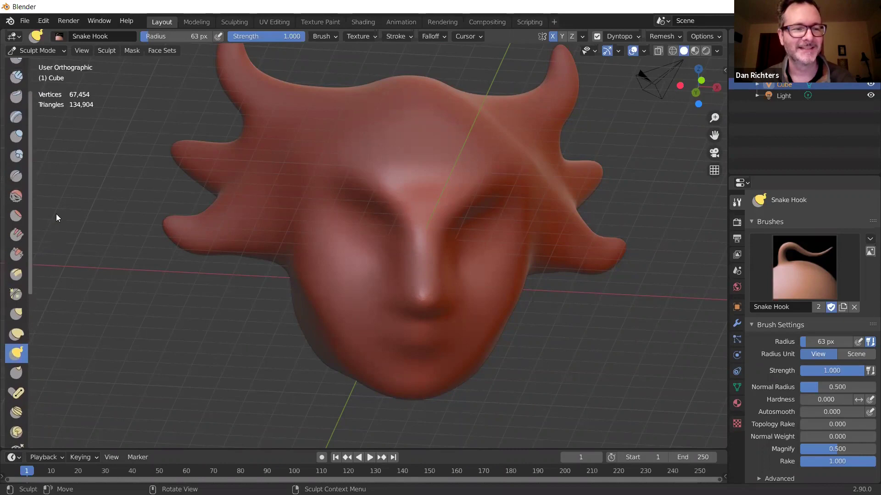
{"action": "scroll", "coordinate": [56, 214], "scroll_direction": "up", "scroll_amount": 2}
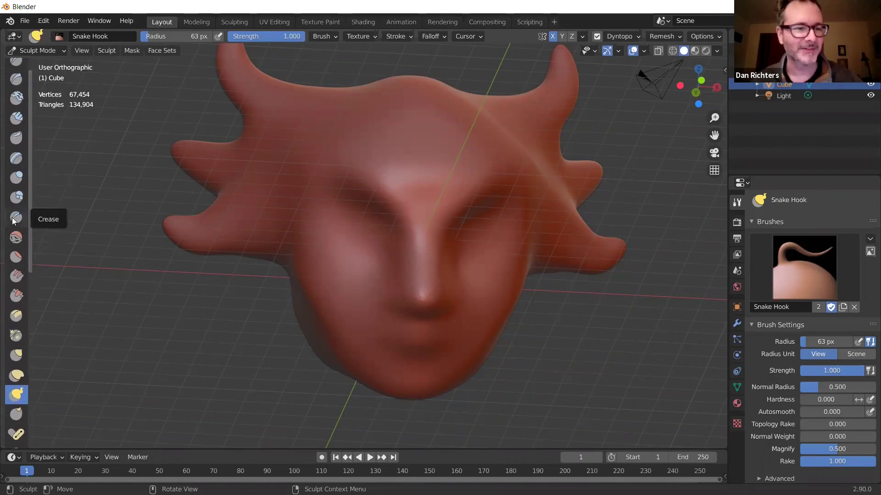
{"action": "left_click", "coordinate": [13, 220]}
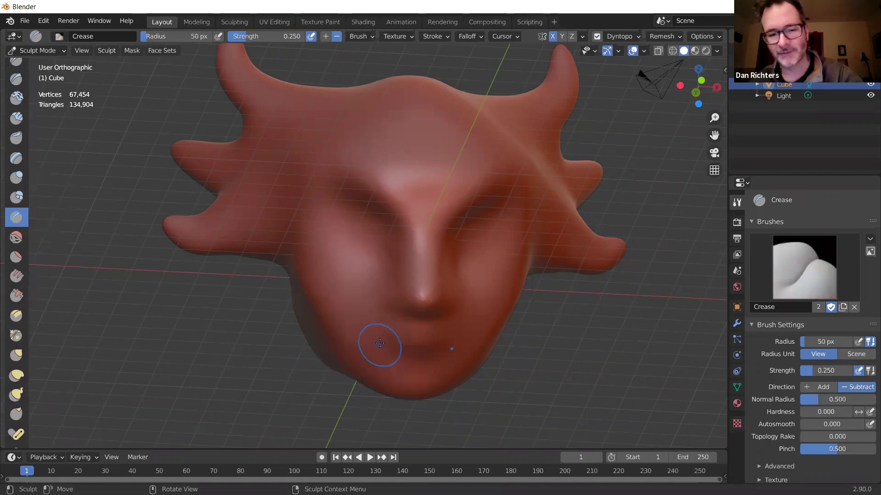
{"action": "scroll", "coordinate": [380, 343], "scroll_direction": "up", "scroll_amount": 3}
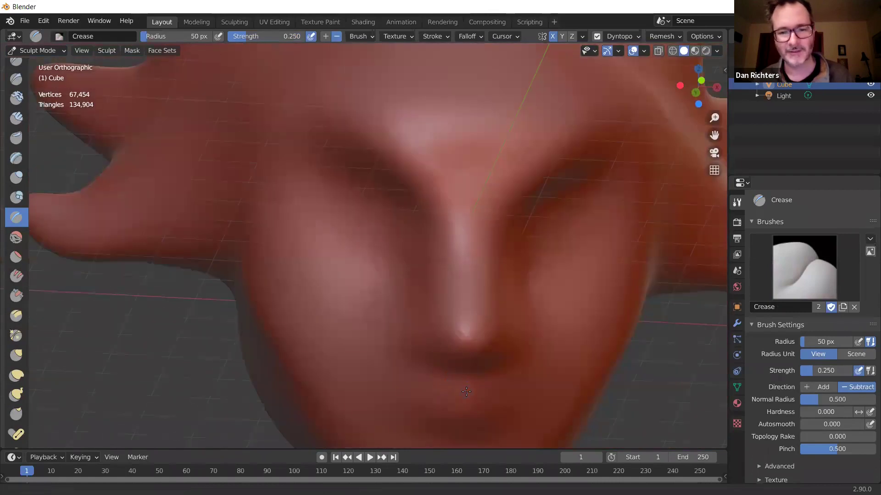
{"action": "mouse_move", "coordinate": [459, 388]}
{"action": "middle_mouse_down", "text": "shift"}
{"action": "mouse_move", "coordinate": [473, 239]}
{"action": "mouse_move", "coordinate": [429, 217]}
{"action": "mouse_move", "coordinate": [417, 216]}
{"action": "mouse_move", "coordinate": [406, 229]}
{"action": "middle_mouse_up", "text": "shift"}
{"action": "middle_click_drag", "start_coordinate": [380, 284], "coordinate": [380, 227]}
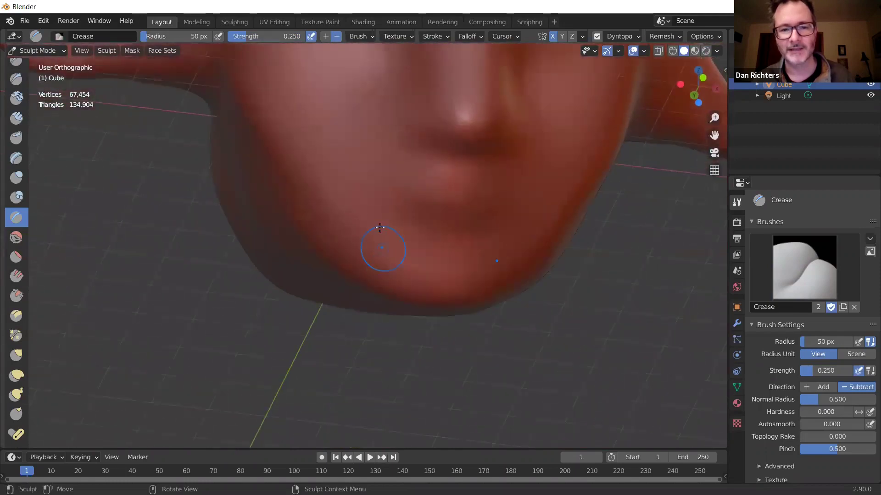
{"action": "middle_click_drag", "start_coordinate": [371, 186], "coordinate": [374, 182]}
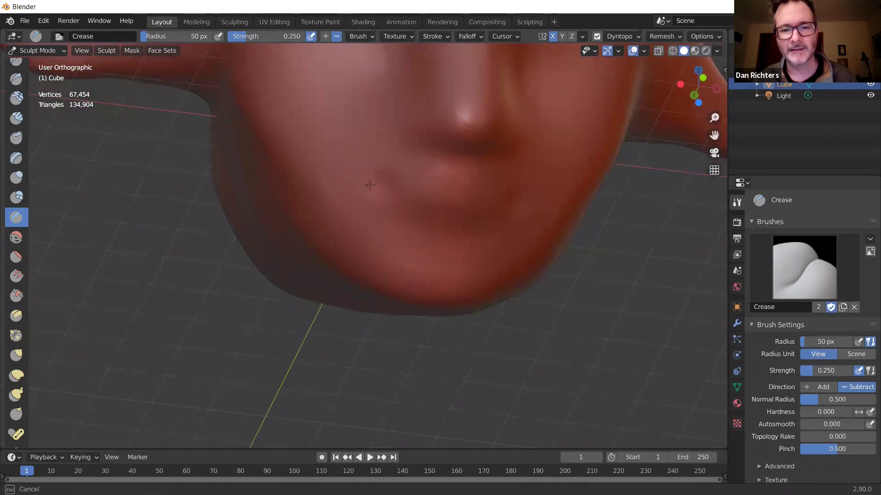
{"action": "left_click_drag", "start_coordinate": [363, 188], "coordinate": [368, 182]}
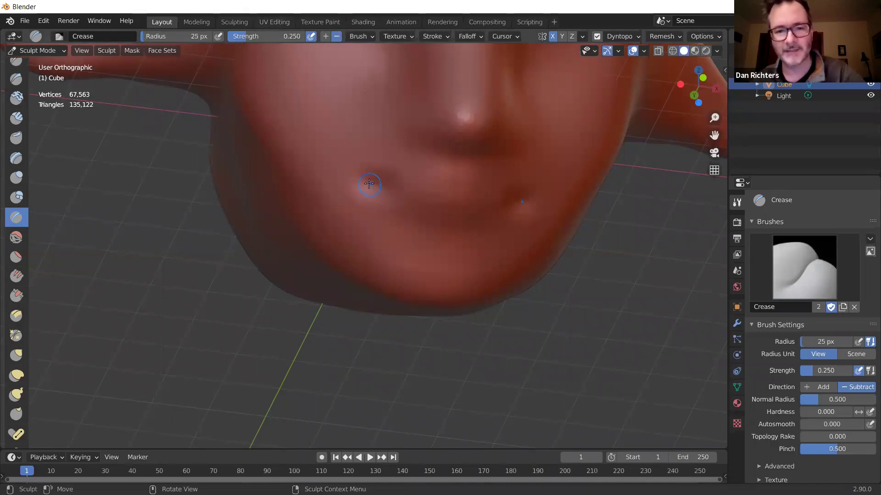
{"action": "mouse_move", "coordinate": [367, 185]}
{"action": "left_mouse_down"}
{"action": "mouse_move", "coordinate": [421, 196]}
{"action": "mouse_move", "coordinate": [387, 196]}
{"action": "mouse_move", "coordinate": [440, 196]}
{"action": "left_mouse_up"}
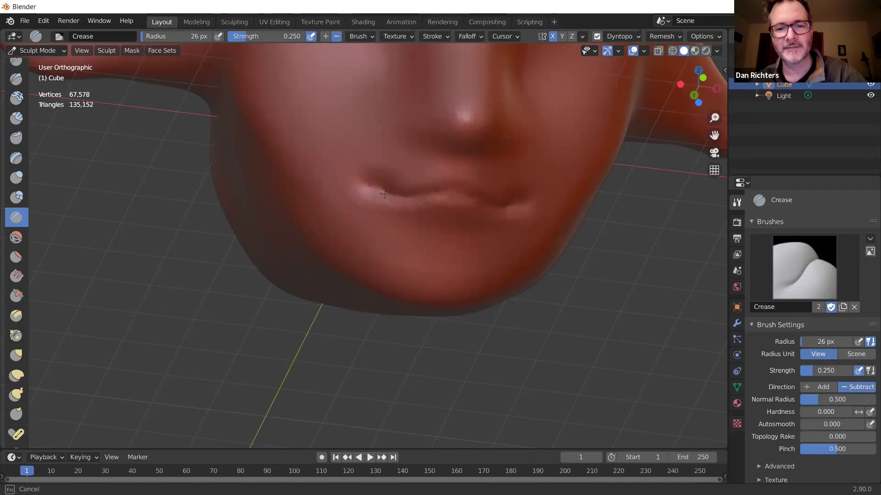
Crease the hollow below the lower lip at a 37 px radius and deepen the underside of the nose.
{"action": "mouse_move", "coordinate": [462, 192]}
{"action": "left_mouse_down"}
{"action": "mouse_move", "coordinate": [441, 223]}
{"action": "mouse_move", "coordinate": [451, 214]}
{"action": "left_mouse_up"}
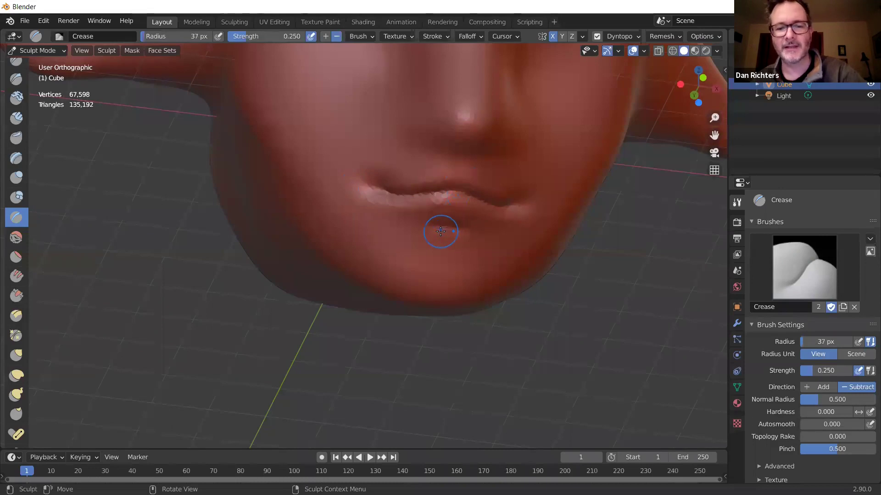
{"action": "mouse_move", "coordinate": [439, 232]}
{"action": "left_mouse_down"}
{"action": "mouse_move", "coordinate": [465, 230]}
{"action": "mouse_move", "coordinate": [461, 245]}
{"action": "left_mouse_up"}
{"action": "mouse_move", "coordinate": [438, 146]}
{"action": "left_mouse_down"}
{"action": "mouse_move", "coordinate": [484, 149]}
{"action": "mouse_move", "coordinate": [461, 133]}
{"action": "left_mouse_up"}
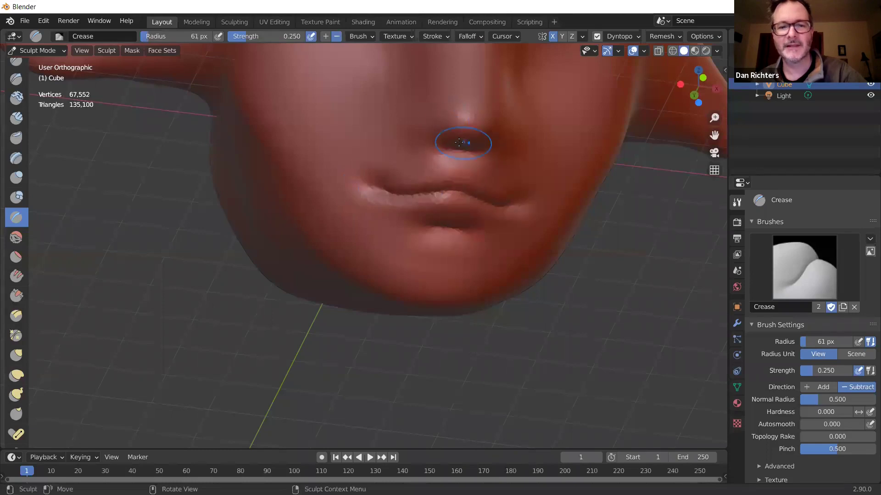
Define the eye sockets and the area beside the nose with larger Crease strokes, enlarging the brush radius to 112 px.
{"action": "scroll", "coordinate": [459, 142], "scroll_direction": "down", "scroll_amount": 2}
{"action": "middle_click_drag", "start_coordinate": [470, 164], "coordinate": [481, 177]}
{"action": "left_click_drag", "start_coordinate": [481, 177], "coordinate": [467, 174]}
{"action": "mouse_move", "coordinate": [412, 174]}
{"action": "left_mouse_down"}
{"action": "mouse_move", "coordinate": [458, 175]}
{"action": "mouse_move", "coordinate": [439, 206]}
{"action": "mouse_move", "coordinate": [468, 211]}
{"action": "mouse_move", "coordinate": [455, 204]}
{"action": "mouse_move", "coordinate": [486, 198]}
{"action": "mouse_move", "coordinate": [437, 188]}
{"action": "mouse_move", "coordinate": [552, 224]}
{"action": "mouse_move", "coordinate": [505, 221]}
{"action": "mouse_move", "coordinate": [499, 195]}
{"action": "mouse_move", "coordinate": [477, 199]}
{"action": "left_mouse_up"}
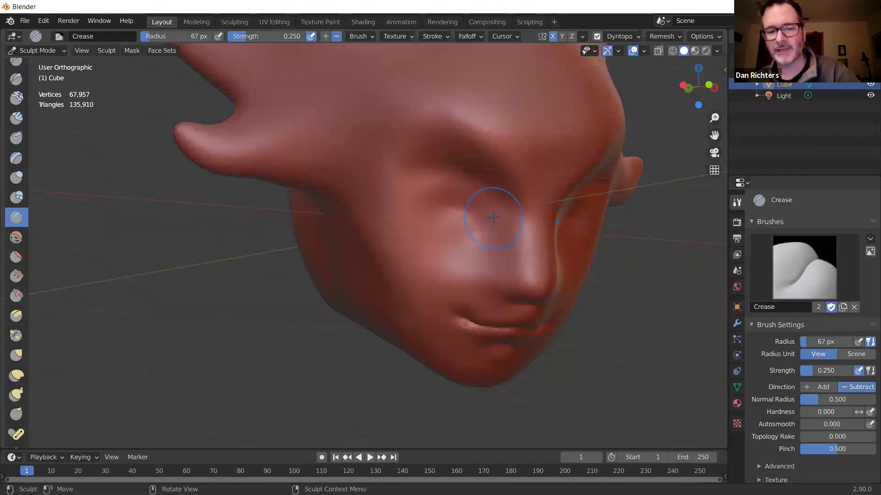
{"action": "key", "text": "f"}
{"action": "mouse_move", "coordinate": [493, 226]}
{"action": "left_mouse_down"}
{"action": "mouse_move", "coordinate": [479, 217]}
{"action": "mouse_move", "coordinate": [519, 202]}
{"action": "left_mouse_up"}
{"action": "mouse_move", "coordinate": [518, 202]}
{"action": "middle_mouse_down"}
{"action": "mouse_move", "coordinate": [539, 213]}
{"action": "mouse_move", "coordinate": [473, 161]}
{"action": "middle_mouse_up"}
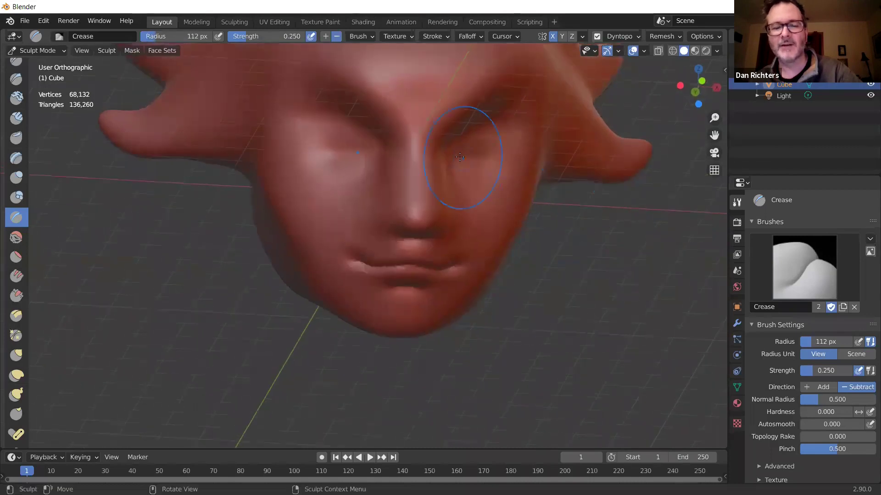
Add clay around the eyes with the Clay Strips brush at a 25 px radius and smooth the brow and sockets.
{"action": "left_click", "coordinate": [21, 124]}
{"action": "key", "text": "f"}
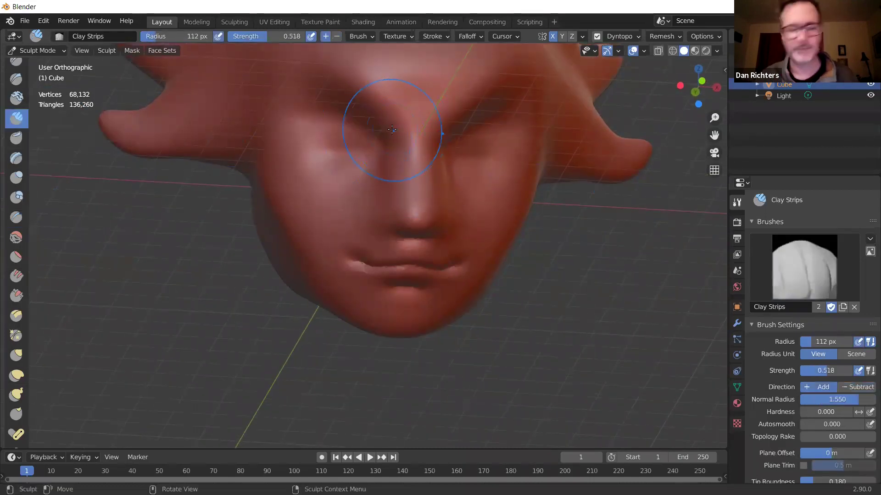
{"action": "left_click", "coordinate": [393, 131]}
{"action": "key", "text": "bracketleft"}
{"action": "middle_click_drag", "start_coordinate": [376, 137], "coordinate": [582, 151]}
{"action": "mouse_move", "coordinate": [582, 151]}
{"action": "left_mouse_down"}
{"action": "mouse_move", "coordinate": [517, 122]}
{"action": "mouse_move", "coordinate": [574, 157]}
{"action": "mouse_move", "coordinate": [523, 130]}
{"action": "mouse_move", "coordinate": [569, 159]}
{"action": "mouse_move", "coordinate": [516, 137]}
{"action": "mouse_move", "coordinate": [551, 170]}
{"action": "mouse_move", "coordinate": [547, 133]}
{"action": "mouse_move", "coordinate": [504, 124]}
{"action": "mouse_move", "coordinate": [495, 134]}
{"action": "mouse_move", "coordinate": [567, 116]}
{"action": "mouse_move", "coordinate": [490, 128]}
{"action": "mouse_move", "coordinate": [580, 164]}
{"action": "left_mouse_up"}
{"action": "left_click_drag", "start_coordinate": [509, 120], "coordinate": [479, 133], "text": "shift"}
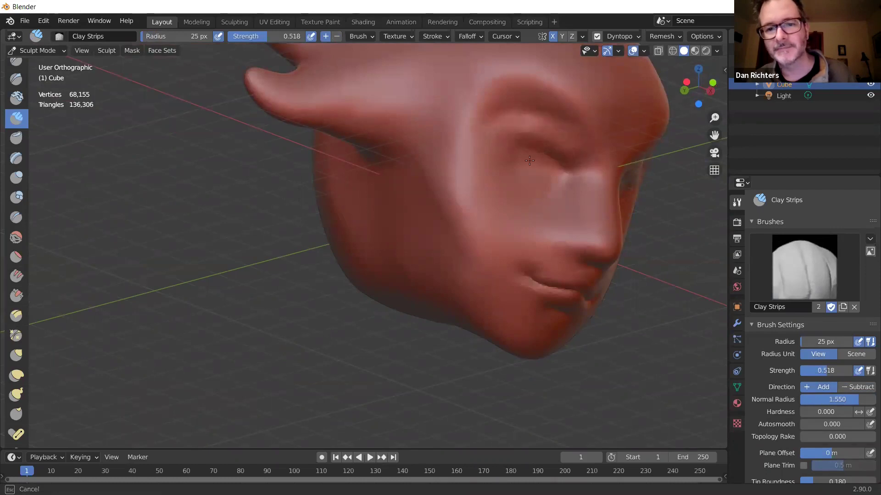
{"action": "left_click_drag", "start_coordinate": [513, 104], "coordinate": [546, 156], "text": "shift"}
{"action": "middle_click_drag", "start_coordinate": [546, 156], "coordinate": [474, 157]}
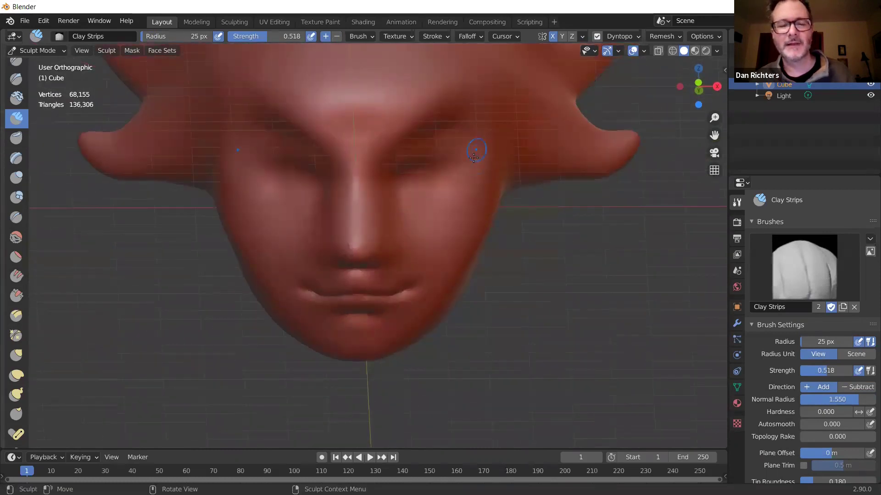
Hide the floor grid and the X and Y axis lines in the viewport overlays.
{"action": "scroll", "coordinate": [473, 157], "scroll_direction": "down", "scroll_amount": 4}
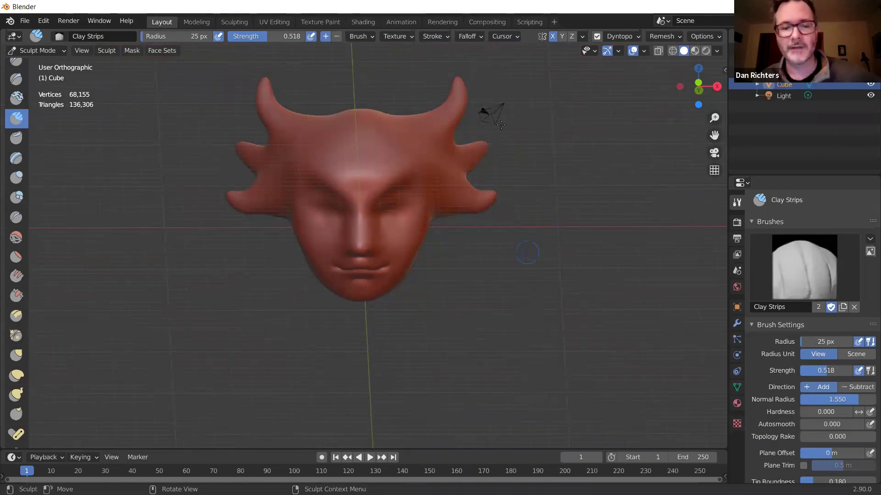
{"action": "middle_click_drag", "start_coordinate": [363, 211], "coordinate": [577, 170]}
{"action": "middle_click_drag", "start_coordinate": [542, 321], "coordinate": [144, 233]}
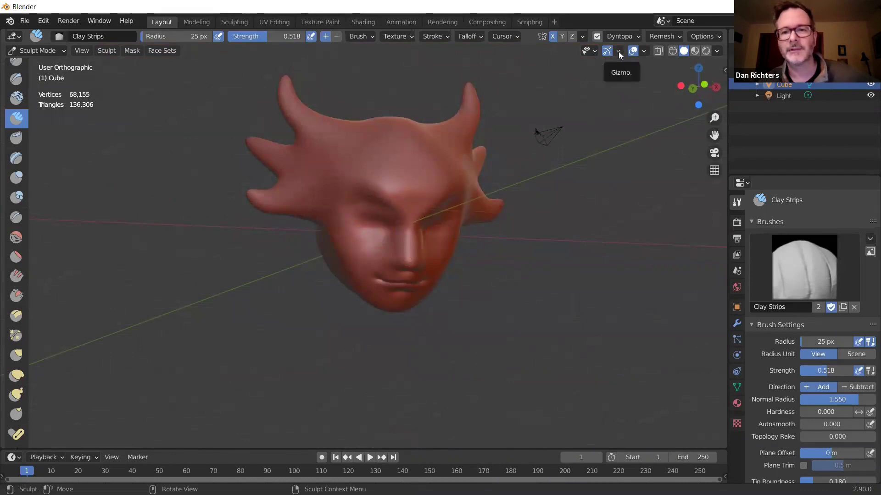
{"action": "left_click", "coordinate": [642, 51]}
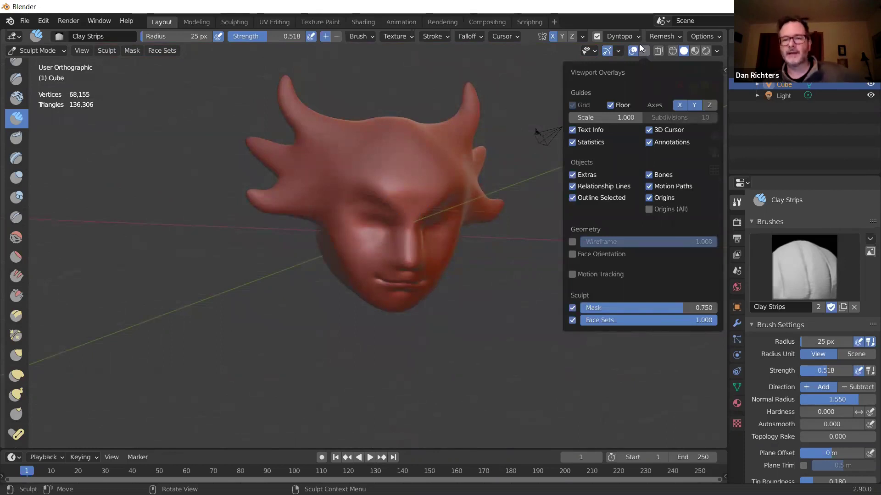
{"action": "left_click", "coordinate": [610, 105]}
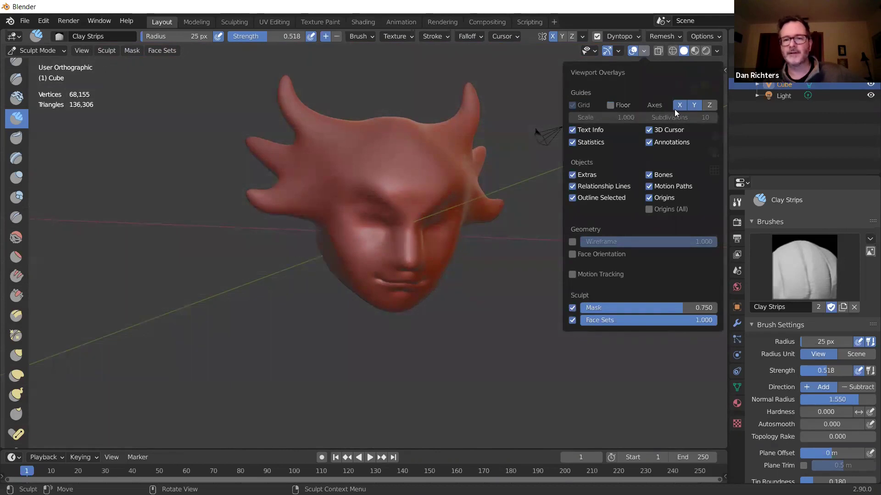
{"action": "left_click", "coordinate": [694, 106]}
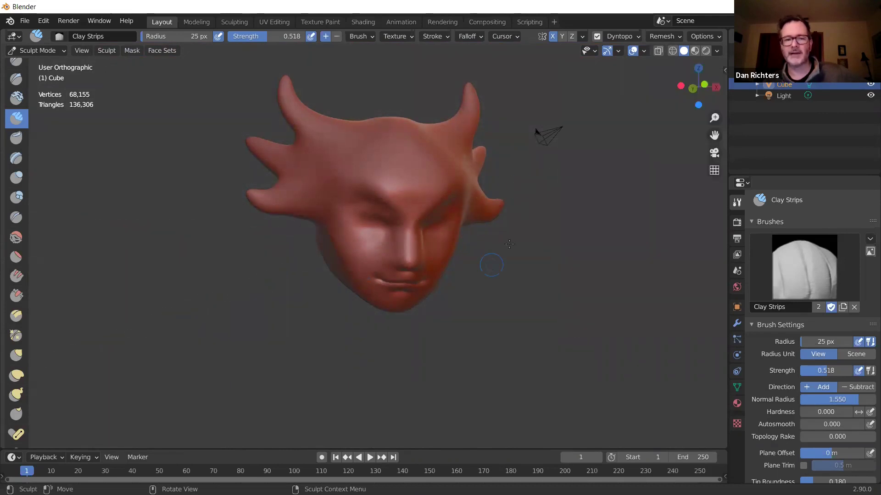
{"action": "left_click", "coordinate": [644, 51]}
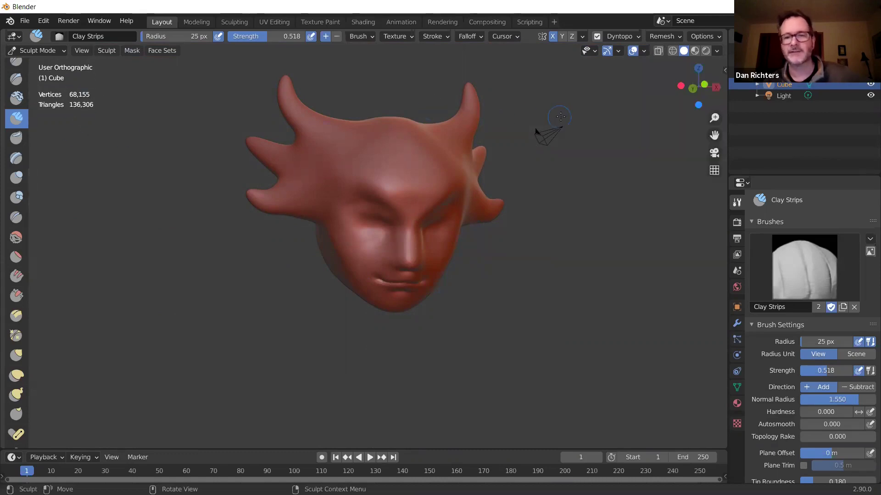
{"action": "left_click", "coordinate": [643, 51]}
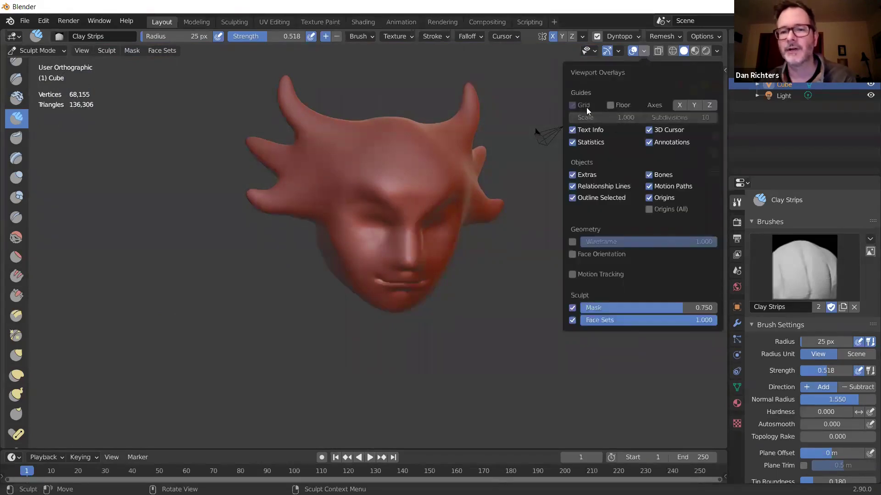
Examine the head's face, jaw and profile from the front and side.
{"action": "mouse_move", "coordinate": [500, 214]}
{"action": "middle_mouse_down"}
{"action": "mouse_move", "coordinate": [481, 206]}
{"action": "mouse_move", "coordinate": [452, 229]}
{"action": "mouse_move", "coordinate": [468, 255]}
{"action": "mouse_move", "coordinate": [486, 215]}
{"action": "mouse_move", "coordinate": [479, 238]}
{"action": "mouse_move", "coordinate": [429, 229]}
{"action": "mouse_move", "coordinate": [388, 238]}
{"action": "middle_mouse_up"}
{"action": "scroll", "coordinate": [468, 231], "scroll_direction": "up", "scroll_amount": 4}
{"action": "scroll", "coordinate": [447, 225], "scroll_direction": "down", "scroll_amount": 2}
{"action": "scroll", "coordinate": [365, 203], "scroll_direction": "up", "scroll_amount": 3}
{"action": "scroll", "coordinate": [419, 211], "scroll_direction": "up", "scroll_amount": 1}
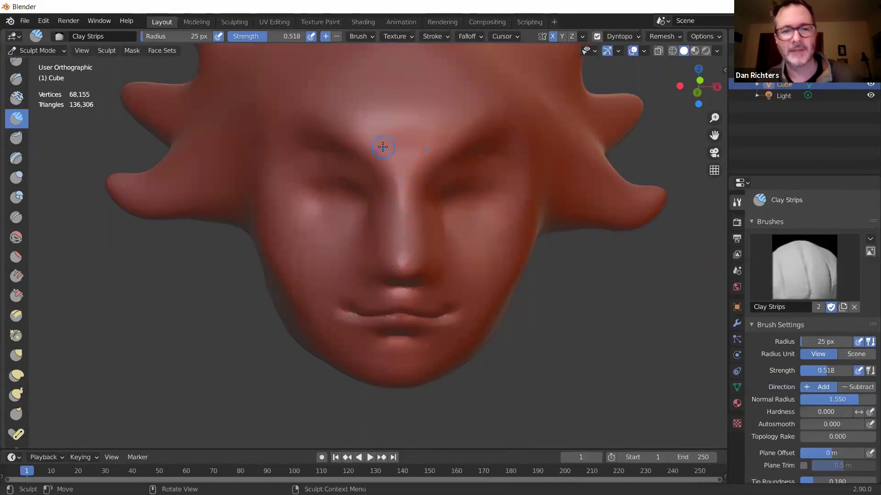
{"action": "mouse_move", "coordinate": [388, 134]}
{"action": "middle_mouse_down"}
{"action": "mouse_move", "coordinate": [387, 141]}
{"action": "mouse_move", "coordinate": [468, 155]}
{"action": "mouse_move", "coordinate": [535, 153]}
{"action": "mouse_move", "coordinate": [472, 262]}
{"action": "middle_mouse_up"}
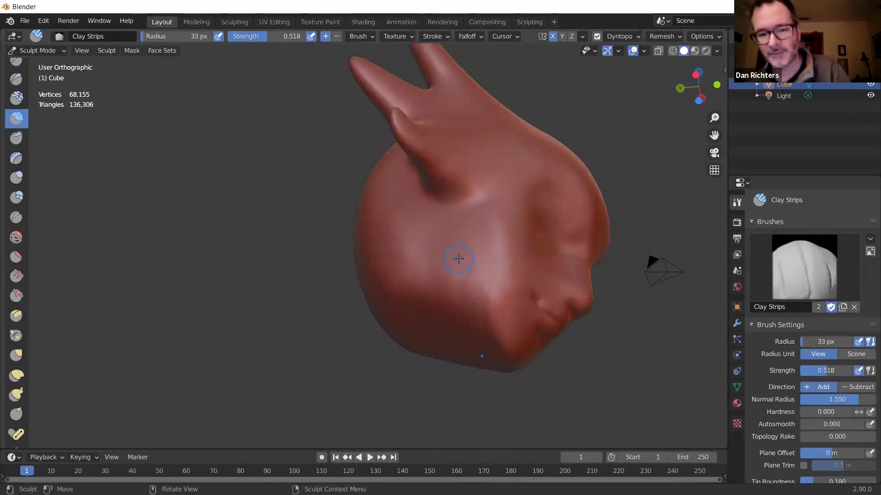
{"action": "middle_click_drag", "start_coordinate": [485, 255], "coordinate": [482, 315]}
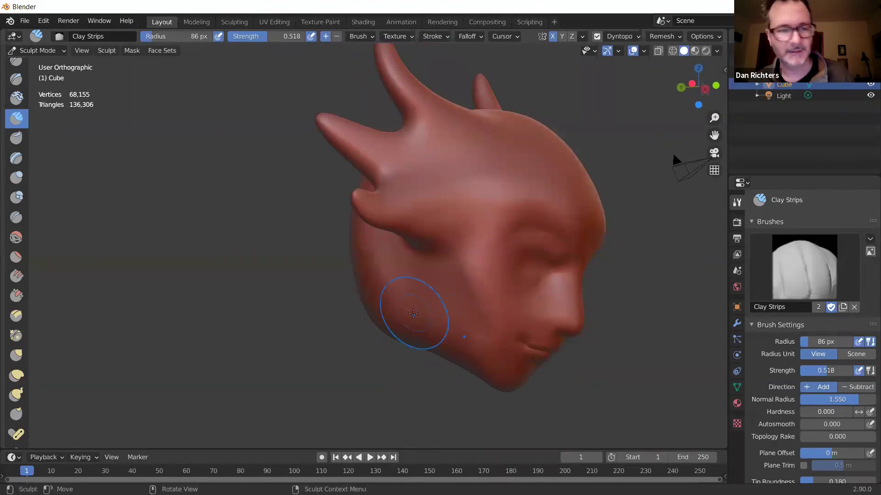
{"action": "mouse_move", "coordinate": [472, 255]}
{"action": "middle_mouse_down"}
{"action": "mouse_move", "coordinate": [435, 288]}
{"action": "mouse_move", "coordinate": [395, 284]}
{"action": "mouse_move", "coordinate": [393, 270]}
{"action": "middle_mouse_up"}
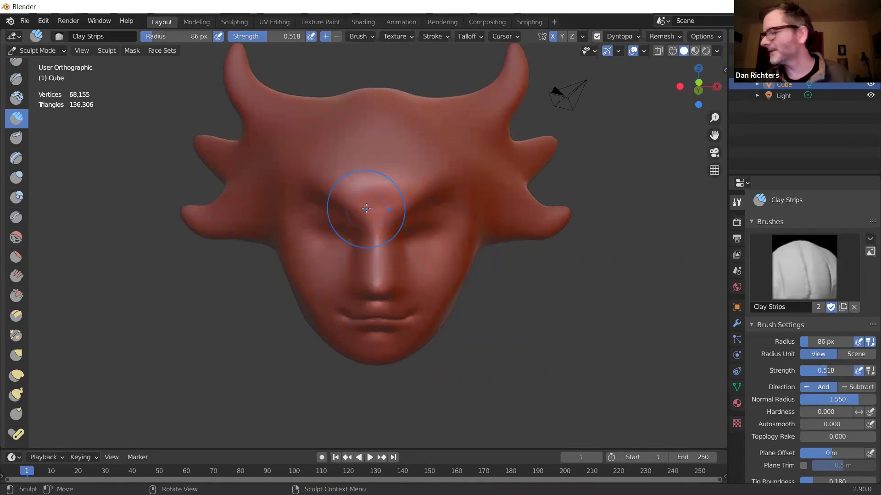
{"action": "left_click_drag", "start_coordinate": [366, 209], "coordinate": [375, 211]}
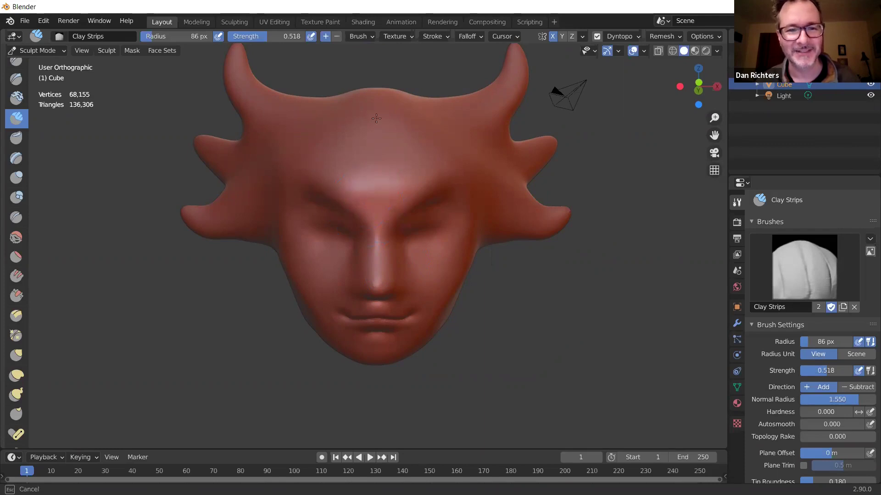
{"action": "left_click_drag", "start_coordinate": [294, 155], "coordinate": [160, 156]}
{"action": "mouse_move", "coordinate": [413, 344]}
{"action": "middle_mouse_down"}
{"action": "mouse_move", "coordinate": [507, 309]}
{"action": "mouse_move", "coordinate": [483, 276]}
{"action": "middle_mouse_up"}
{"action": "mouse_move", "coordinate": [483, 275]}
{"action": "left_mouse_down"}
{"action": "mouse_move", "coordinate": [483, 289]}
{"action": "mouse_move", "coordinate": [484, 257]}
{"action": "mouse_move", "coordinate": [484, 273]}
{"action": "left_mouse_up"}
{"action": "middle_click_drag", "start_coordinate": [484, 273], "coordinate": [456, 278]}
{"action": "left_click_drag", "start_coordinate": [457, 278], "coordinate": [460, 299]}
{"action": "key", "text": "ctrl+z"}
Build up the jaw and a rounded raised area in the middle of the forehead with the Clay Strips brush.
{"action": "middle_click_drag", "start_coordinate": [461, 298], "coordinate": [498, 243]}
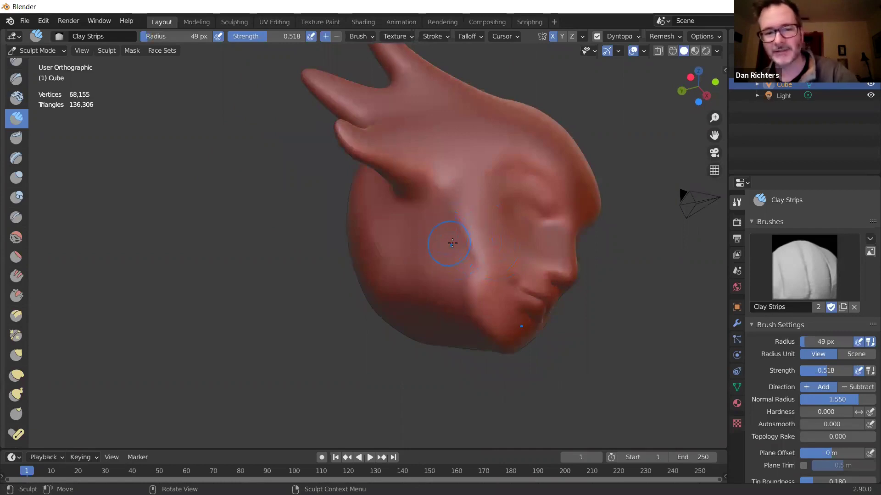
{"action": "mouse_move", "coordinate": [486, 295]}
{"action": "left_mouse_down"}
{"action": "mouse_move", "coordinate": [458, 275]}
{"action": "mouse_move", "coordinate": [442, 221]}
{"action": "mouse_move", "coordinate": [451, 288]}
{"action": "mouse_move", "coordinate": [457, 226]}
{"action": "mouse_move", "coordinate": [470, 215]}
{"action": "mouse_move", "coordinate": [484, 276]}
{"action": "mouse_move", "coordinate": [463, 165]}
{"action": "mouse_move", "coordinate": [485, 146]}
{"action": "mouse_move", "coordinate": [477, 269]}
{"action": "mouse_move", "coordinate": [461, 272]}
{"action": "mouse_move", "coordinate": [480, 301]}
{"action": "mouse_move", "coordinate": [454, 241]}
{"action": "mouse_move", "coordinate": [436, 248]}
{"action": "mouse_move", "coordinate": [435, 227]}
{"action": "mouse_move", "coordinate": [406, 208]}
{"action": "mouse_move", "coordinate": [453, 208]}
{"action": "mouse_move", "coordinate": [489, 144]}
{"action": "mouse_move", "coordinate": [525, 154]}
{"action": "mouse_move", "coordinate": [467, 181]}
{"action": "mouse_move", "coordinate": [456, 259]}
{"action": "mouse_move", "coordinate": [464, 293]}
{"action": "left_mouse_up"}
{"action": "middle_click_drag", "start_coordinate": [465, 292], "coordinate": [452, 192]}
{"action": "mouse_move", "coordinate": [314, 191]}
{"action": "left_mouse_down"}
{"action": "mouse_move", "coordinate": [395, 197]}
{"action": "mouse_move", "coordinate": [458, 228]}
{"action": "mouse_move", "coordinate": [369, 191]}
{"action": "mouse_move", "coordinate": [349, 209]}
{"action": "mouse_move", "coordinate": [403, 198]}
{"action": "mouse_move", "coordinate": [463, 213]}
{"action": "mouse_move", "coordinate": [425, 147]}
{"action": "left_mouse_up"}
{"action": "mouse_move", "coordinate": [409, 179]}
{"action": "left_mouse_down"}
{"action": "mouse_move", "coordinate": [439, 207]}
{"action": "mouse_move", "coordinate": [467, 196]}
{"action": "mouse_move", "coordinate": [427, 197]}
{"action": "mouse_move", "coordinate": [429, 158]}
{"action": "left_mouse_up"}
{"action": "left_click_drag", "start_coordinate": [442, 222], "coordinate": [427, 156]}
Build up a raised border around the face and along the cheeks with the Clay Strips brush at a 31 px radius.
{"action": "left_click_drag", "start_coordinate": [438, 200], "coordinate": [334, 207]}
{"action": "mouse_move", "coordinate": [352, 331]}
{"action": "left_mouse_down"}
{"action": "mouse_move", "coordinate": [346, 260]}
{"action": "mouse_move", "coordinate": [351, 329]}
{"action": "mouse_move", "coordinate": [337, 316]}
{"action": "mouse_move", "coordinate": [369, 327]}
{"action": "mouse_move", "coordinate": [335, 236]}
{"action": "left_mouse_up"}
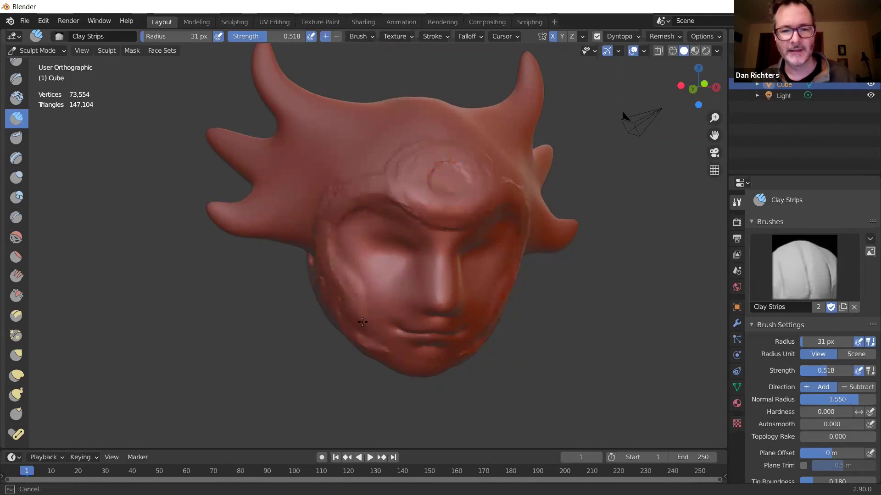
{"action": "left_click_drag", "start_coordinate": [321, 307], "coordinate": [349, 323]}
Sharpen the edges of the raised border along the cheeks, jaw and outer eye areas with the Crease brush.
{"action": "scroll", "coordinate": [356, 324], "scroll_direction": "up", "scroll_amount": 3}
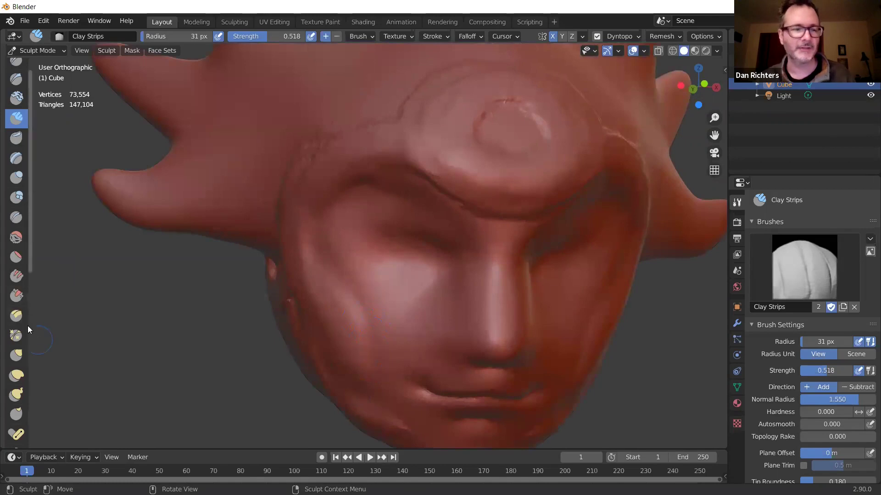
{"action": "left_click", "coordinate": [16, 217]}
{"action": "mouse_move", "coordinate": [367, 371]}
{"action": "left_mouse_down"}
{"action": "mouse_move", "coordinate": [363, 309]}
{"action": "mouse_move", "coordinate": [343, 288]}
{"action": "left_mouse_up"}
{"action": "left_click_drag", "start_coordinate": [311, 256], "coordinate": [303, 247]}
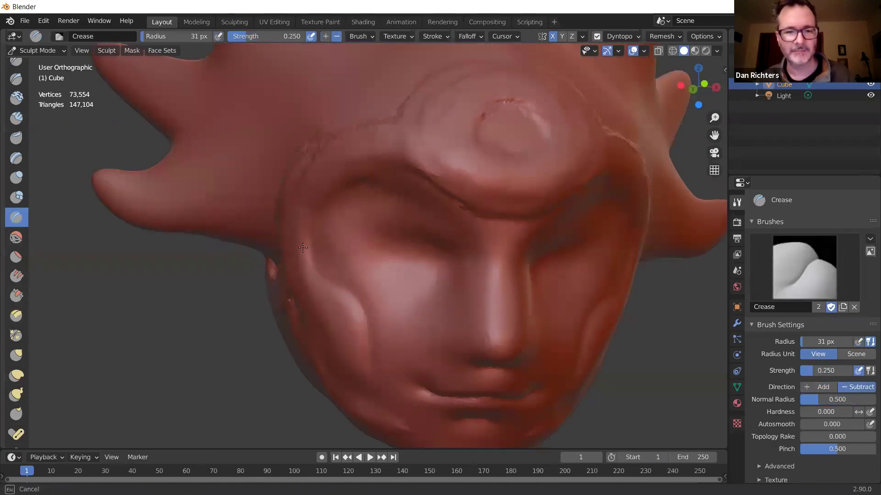
{"action": "left_click_drag", "start_coordinate": [376, 400], "coordinate": [379, 404]}
{"action": "mouse_move", "coordinate": [306, 229]}
{"action": "left_mouse_down"}
{"action": "mouse_move", "coordinate": [329, 195]}
{"action": "mouse_move", "coordinate": [372, 182]}
{"action": "mouse_move", "coordinate": [311, 216]}
{"action": "left_mouse_up"}
{"action": "mouse_move", "coordinate": [344, 306]}
{"action": "middle_mouse_down"}
{"action": "mouse_move", "coordinate": [404, 303]}
{"action": "mouse_move", "coordinate": [338, 309]}
{"action": "middle_mouse_up"}
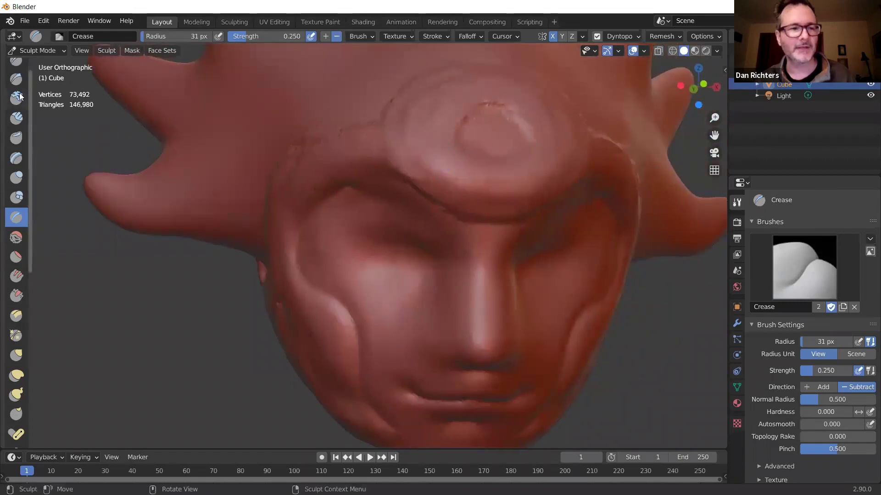
Switch to the Clay Strips brush and sample the Dyntopo detail size from the raised forehead area.
{"action": "left_click", "coordinate": [16, 118]}
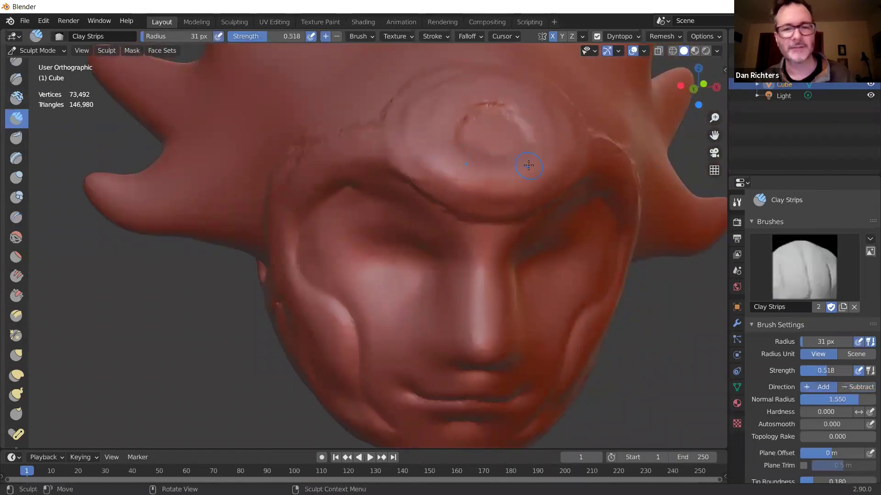
{"action": "scroll", "coordinate": [535, 185], "scroll_direction": "up", "scroll_amount": 5}
{"action": "middle_click_drag", "start_coordinate": [593, 148], "coordinate": [379, 237]}
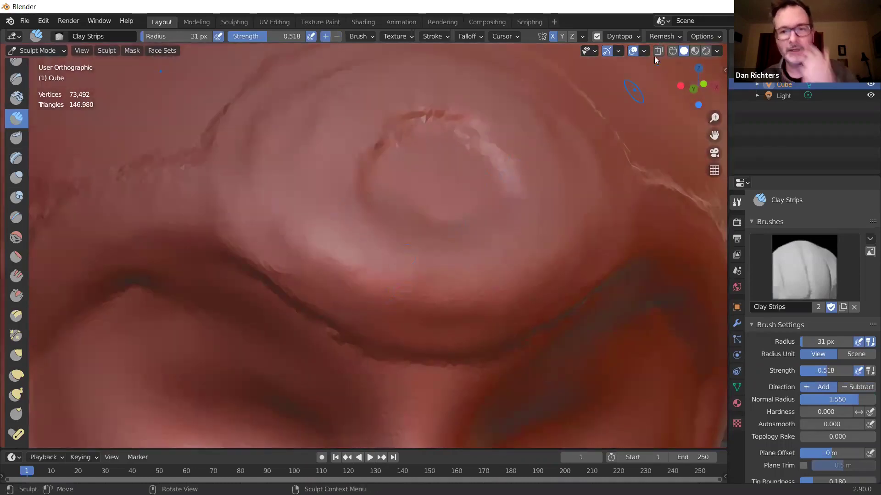
{"action": "left_click", "coordinate": [637, 39]}
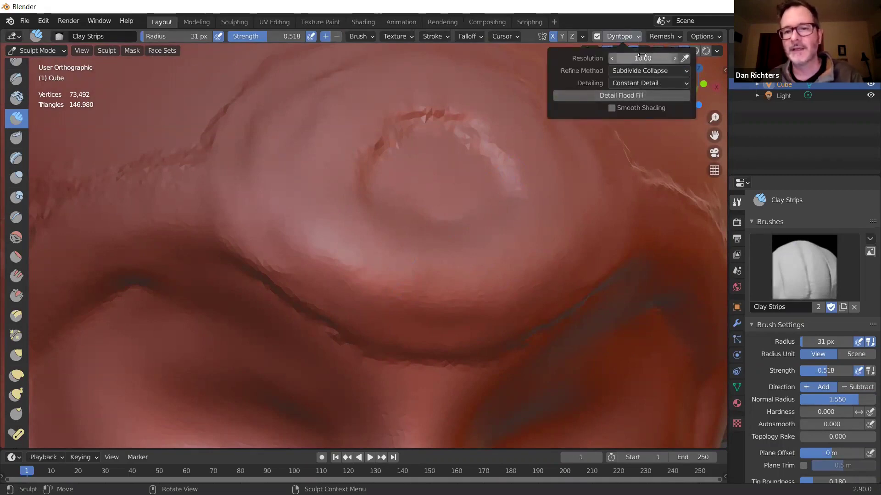
{"action": "left_click", "coordinate": [685, 58]}
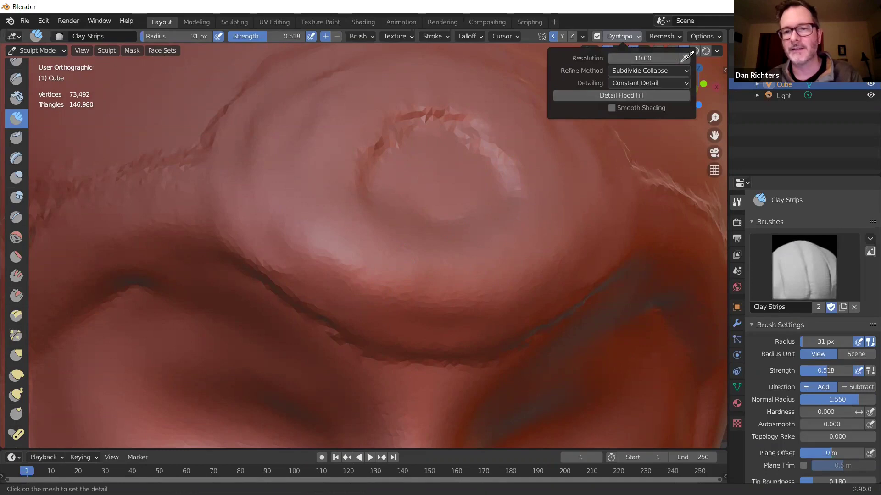
{"action": "left_click", "coordinate": [535, 268]}
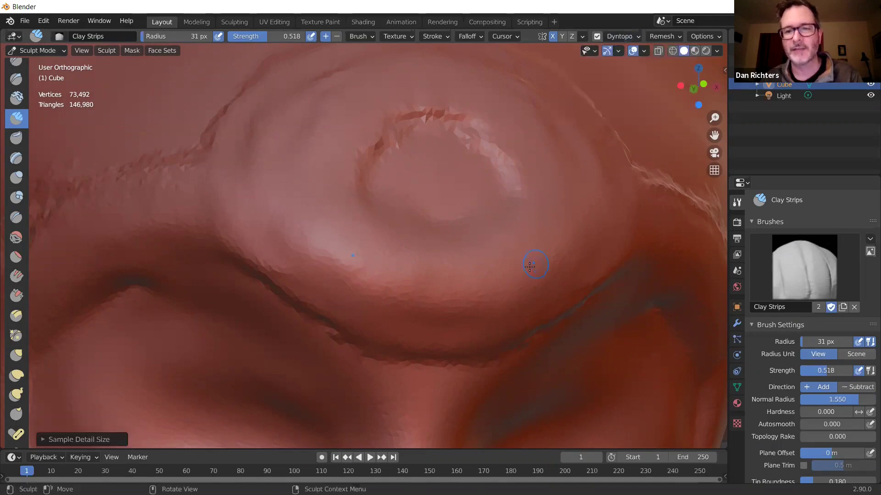
Set the Dyntopo constant detail resolution to 25.
{"action": "left_click", "coordinate": [641, 38]}
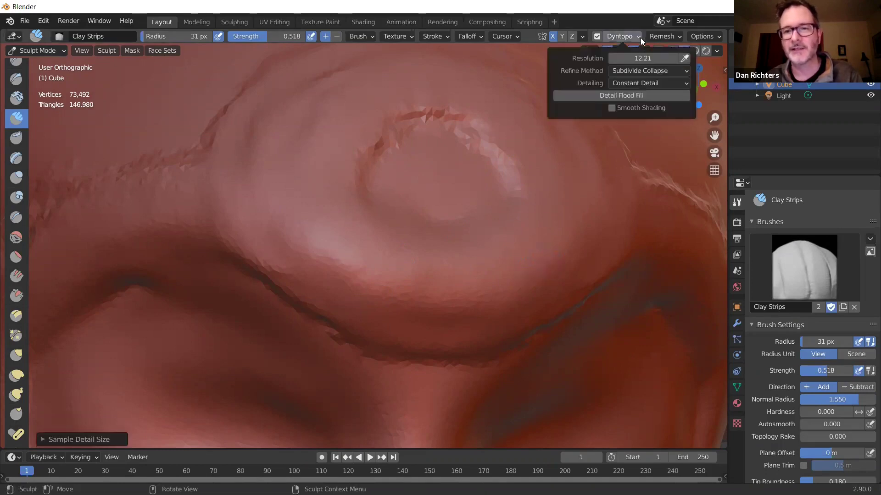
{"action": "left_click", "coordinate": [646, 56]}
{"action": "left_click_drag", "start_coordinate": [641, 59], "coordinate": [600, 62]}
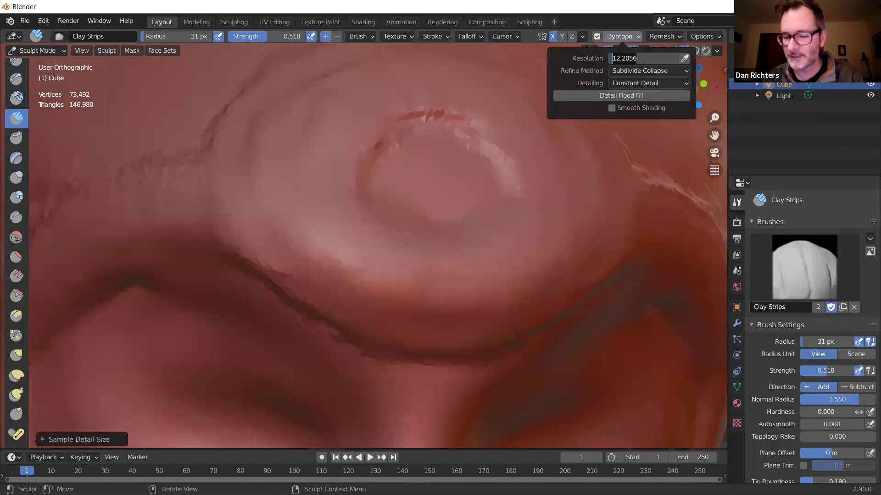
{"action": "type", "text": "25"}
{"action": "key", "text": "Return"}
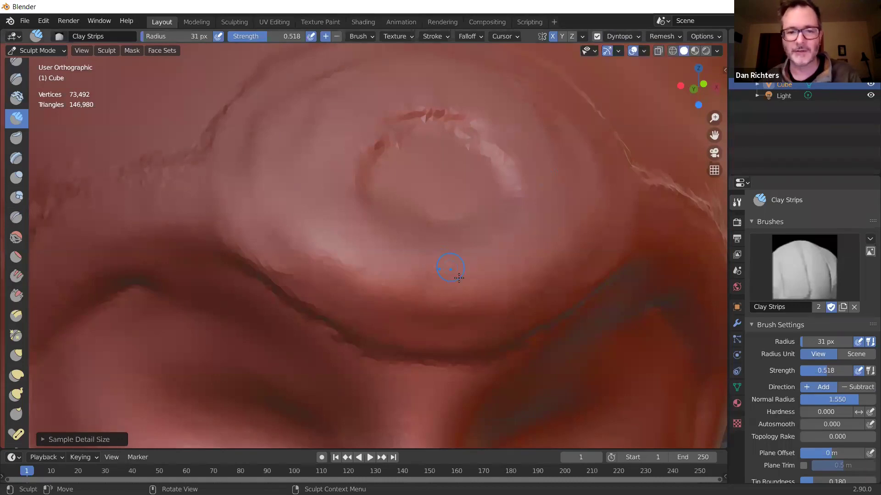
Sculpt a symmetrical ornament with curled ends along the lower edge of the forehead disc using Clay Strips.
{"action": "left_click_drag", "start_coordinate": [482, 305], "coordinate": [487, 321]}
{"action": "mouse_move", "coordinate": [378, 259]}
{"action": "left_mouse_down"}
{"action": "mouse_move", "coordinate": [413, 287]}
{"action": "mouse_move", "coordinate": [397, 321]}
{"action": "left_mouse_up"}
{"action": "mouse_move", "coordinate": [487, 321]}
{"action": "left_mouse_down"}
{"action": "mouse_move", "coordinate": [516, 251]}
{"action": "mouse_move", "coordinate": [543, 227]}
{"action": "mouse_move", "coordinate": [496, 284]}
{"action": "mouse_move", "coordinate": [555, 219]}
{"action": "mouse_move", "coordinate": [505, 268]}
{"action": "mouse_move", "coordinate": [502, 317]}
{"action": "mouse_move", "coordinate": [491, 289]}
{"action": "mouse_move", "coordinate": [466, 302]}
{"action": "mouse_move", "coordinate": [449, 338]}
{"action": "mouse_move", "coordinate": [465, 290]}
{"action": "mouse_move", "coordinate": [459, 305]}
{"action": "mouse_move", "coordinate": [556, 204]}
{"action": "mouse_move", "coordinate": [542, 178]}
{"action": "mouse_move", "coordinate": [526, 317]}
{"action": "mouse_move", "coordinate": [510, 298]}
{"action": "mouse_move", "coordinate": [513, 312]}
{"action": "mouse_move", "coordinate": [491, 328]}
{"action": "left_mouse_up"}
{"action": "middle_click_drag", "start_coordinate": [490, 328], "coordinate": [484, 298]}
{"action": "scroll", "coordinate": [472, 317], "scroll_direction": "up", "scroll_amount": 3}
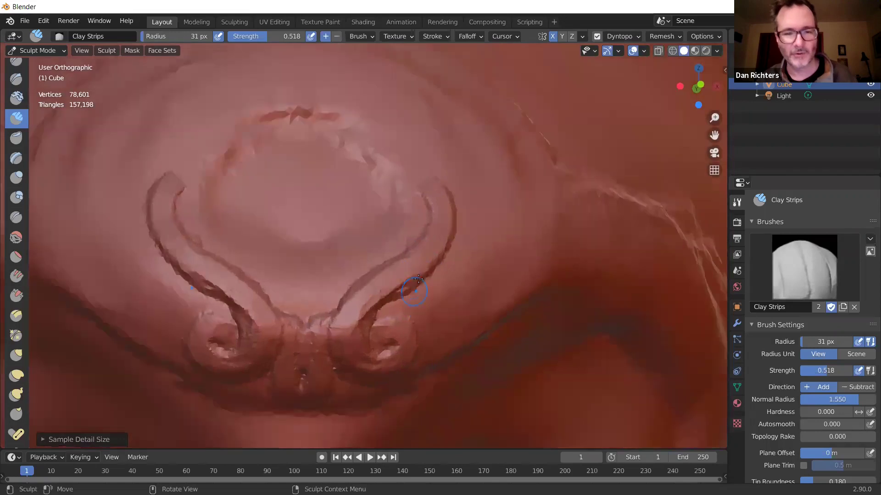
Thicken the ornament's curls and add a wavy strand branching outward above each brow with the Clay Strips brush.
{"action": "middle_click_drag", "start_coordinate": [457, 339], "coordinate": [209, 277]}
{"action": "mouse_move", "coordinate": [209, 278]}
{"action": "left_mouse_down"}
{"action": "mouse_move", "coordinate": [221, 242]}
{"action": "mouse_move", "coordinate": [265, 215]}
{"action": "mouse_move", "coordinate": [215, 243]}
{"action": "left_mouse_up"}
{"action": "left_click_drag", "start_coordinate": [232, 348], "coordinate": [240, 301]}
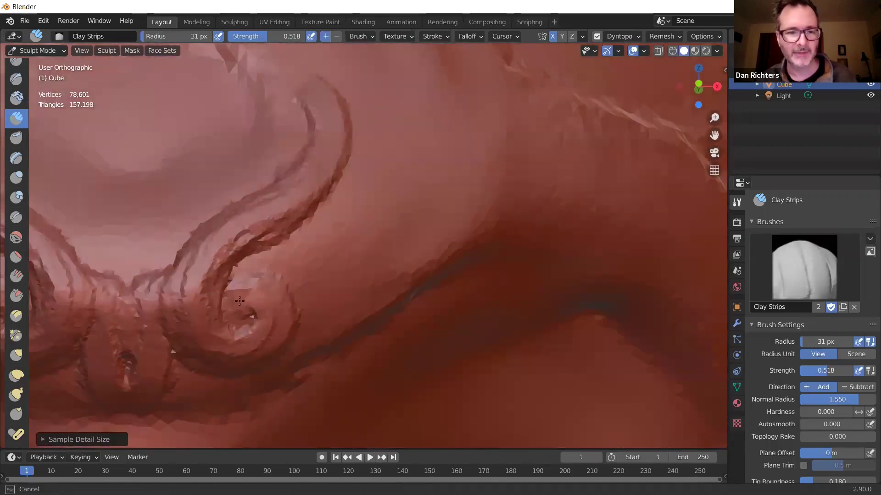
{"action": "mouse_move", "coordinate": [282, 225]}
{"action": "left_mouse_down"}
{"action": "mouse_move", "coordinate": [404, 227]}
{"action": "mouse_move", "coordinate": [503, 209]}
{"action": "left_mouse_up"}
{"action": "mouse_move", "coordinate": [277, 280]}
{"action": "left_mouse_down"}
{"action": "mouse_move", "coordinate": [348, 227]}
{"action": "mouse_move", "coordinate": [433, 248]}
{"action": "mouse_move", "coordinate": [454, 239]}
{"action": "left_mouse_up"}
{"action": "mouse_move", "coordinate": [259, 246]}
{"action": "left_mouse_down"}
{"action": "mouse_move", "coordinate": [329, 211]}
{"action": "mouse_move", "coordinate": [387, 213]}
{"action": "left_mouse_up"}
{"action": "mouse_move", "coordinate": [257, 281]}
{"action": "left_mouse_down"}
{"action": "mouse_move", "coordinate": [238, 257]}
{"action": "mouse_move", "coordinate": [204, 280]}
{"action": "mouse_move", "coordinate": [198, 336]}
{"action": "left_mouse_up"}
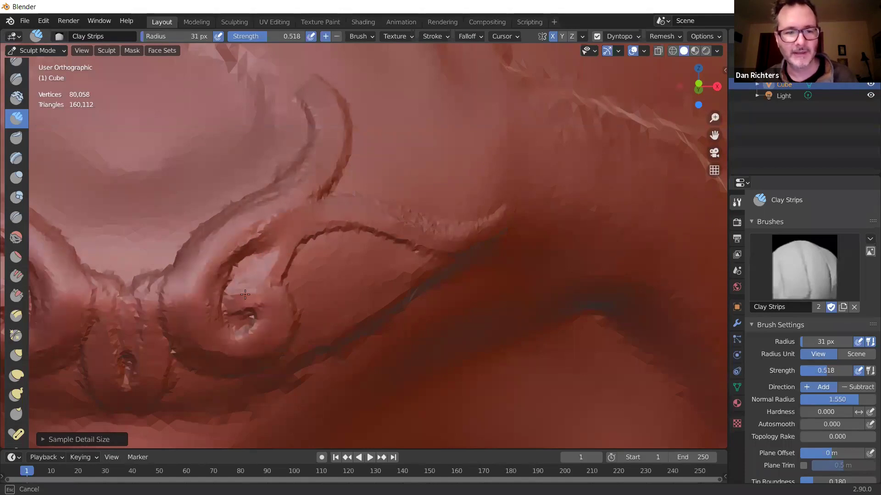
{"action": "mouse_move", "coordinate": [229, 255]}
{"action": "left_mouse_down"}
{"action": "mouse_move", "coordinate": [250, 236]}
{"action": "mouse_move", "coordinate": [214, 274]}
{"action": "left_mouse_up"}
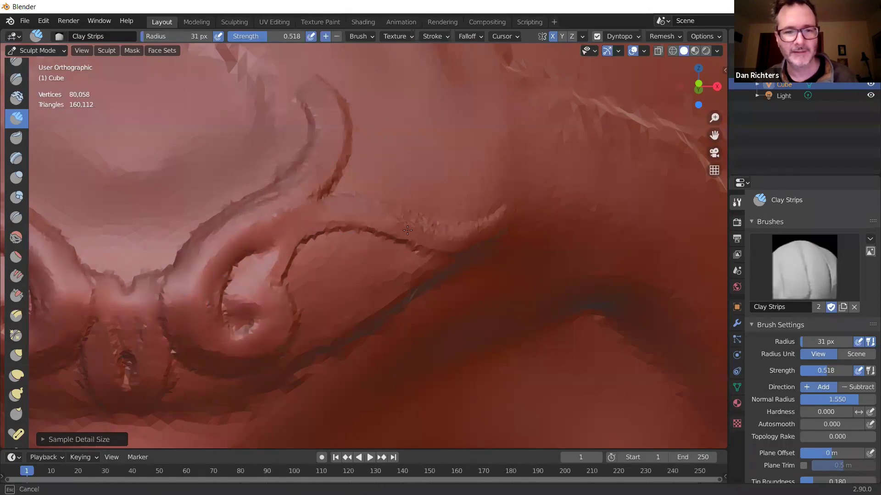
{"action": "middle_click_drag", "start_coordinate": [349, 229], "coordinate": [332, 236]}
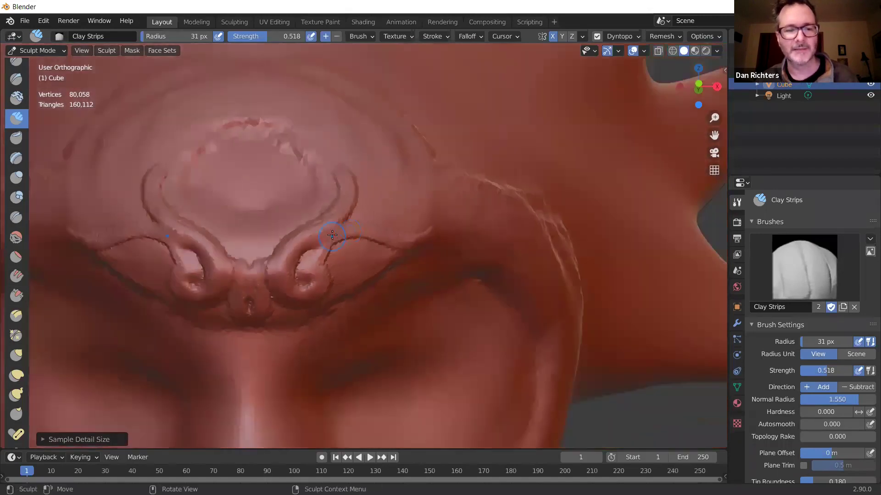
Examine the mesh density around the forehead ornament in wireframe shading, and return to solid shading.
{"action": "key", "text": "z"}
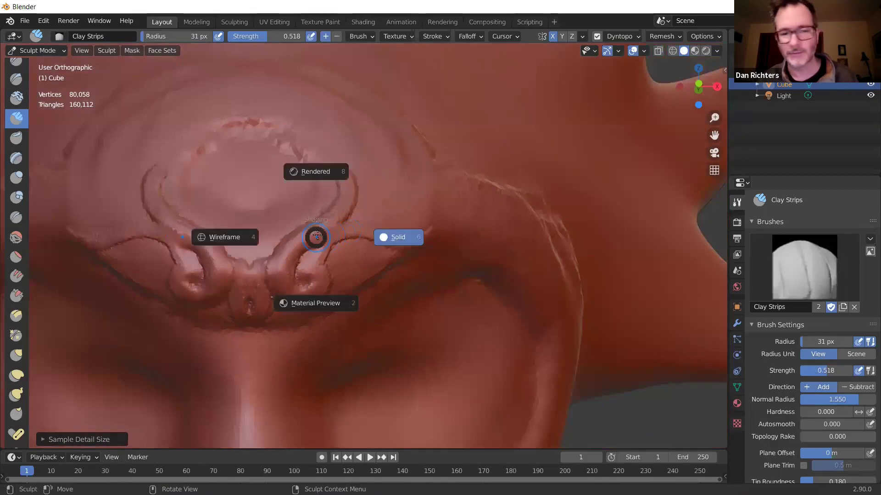
{"action": "left_click", "coordinate": [275, 262]}
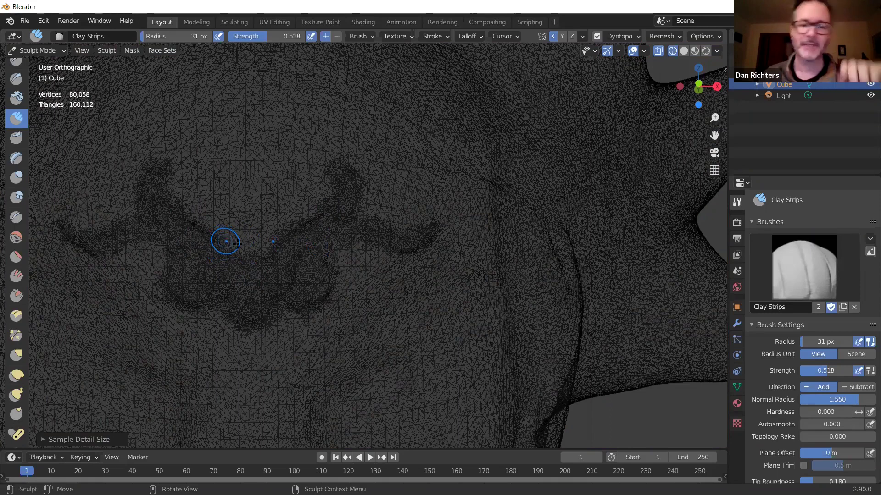
{"action": "scroll", "coordinate": [224, 241], "scroll_direction": "down", "scroll_amount": 4}
{"action": "scroll", "coordinate": [274, 312], "scroll_direction": "down", "scroll_amount": 2}
{"action": "scroll", "coordinate": [275, 308], "scroll_direction": "up", "scroll_amount": 4}
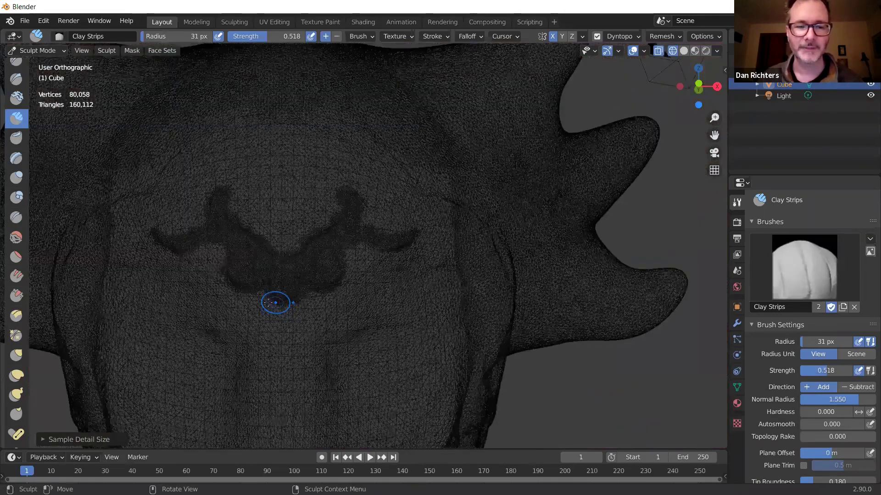
{"action": "scroll", "coordinate": [271, 303], "scroll_direction": "up", "scroll_amount": 2}
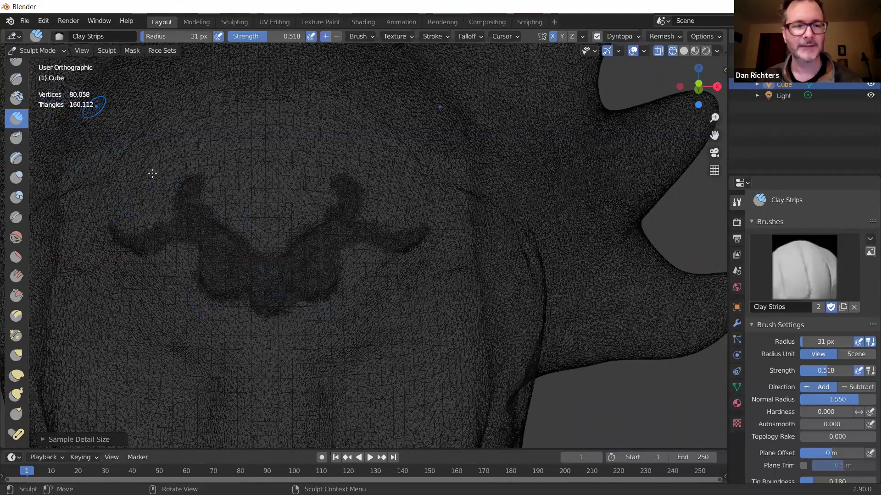
{"action": "scroll", "coordinate": [274, 265], "scroll_direction": "up", "scroll_amount": 3}
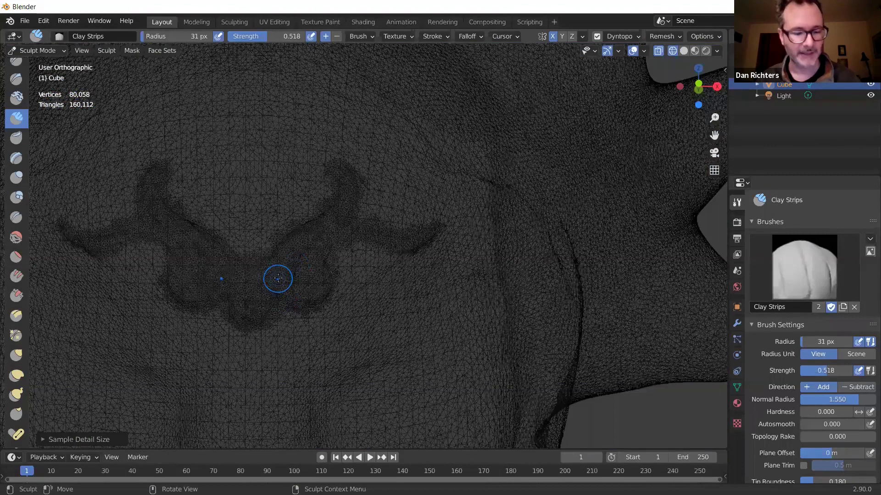
{"action": "key", "text": "z"}
{"action": "left_click", "coordinate": [366, 277]}
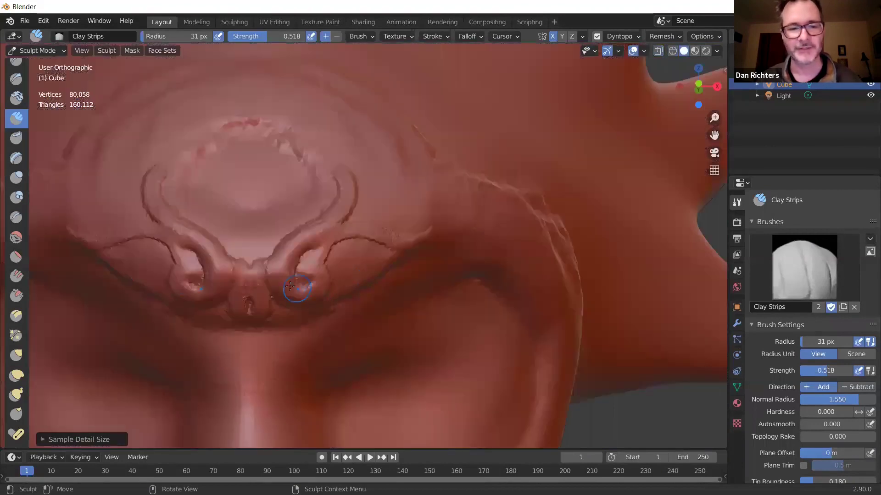
Examine the forehead ornament and the whole head from the front and from both sides.
{"action": "scroll", "coordinate": [290, 286], "scroll_direction": "down", "scroll_amount": 5}
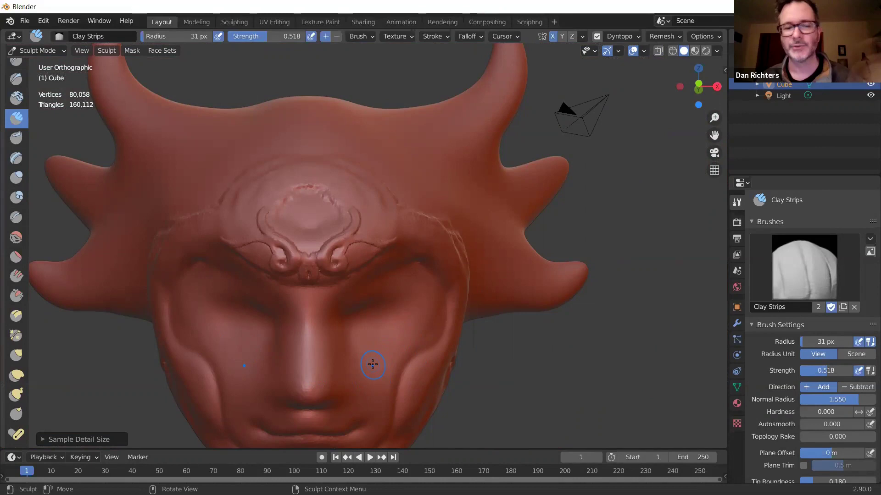
{"action": "scroll", "coordinate": [346, 345], "scroll_direction": "up", "scroll_amount": 2}
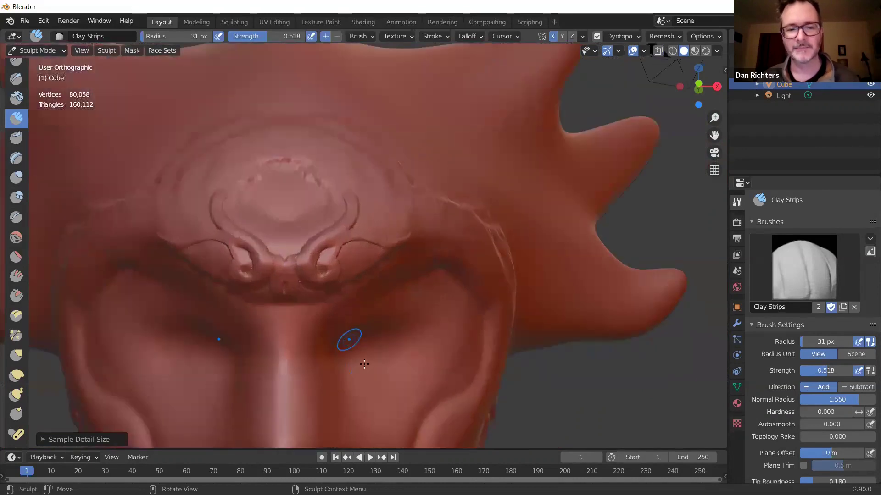
{"action": "scroll", "coordinate": [359, 373], "scroll_direction": "down", "scroll_amount": 4}
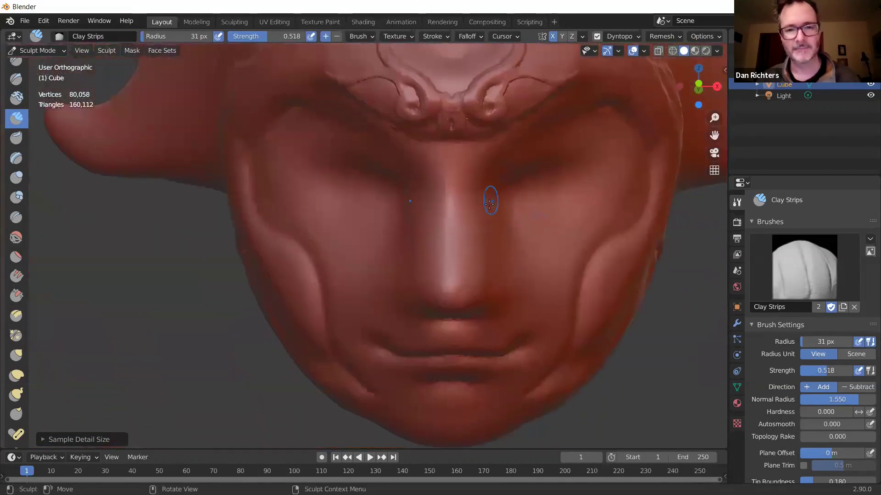
{"action": "mouse_move", "coordinate": [447, 222]}
{"action": "middle_mouse_down"}
{"action": "mouse_move", "coordinate": [549, 238]}
{"action": "mouse_move", "coordinate": [376, 224]}
{"action": "mouse_move", "coordinate": [409, 226]}
{"action": "middle_mouse_up"}
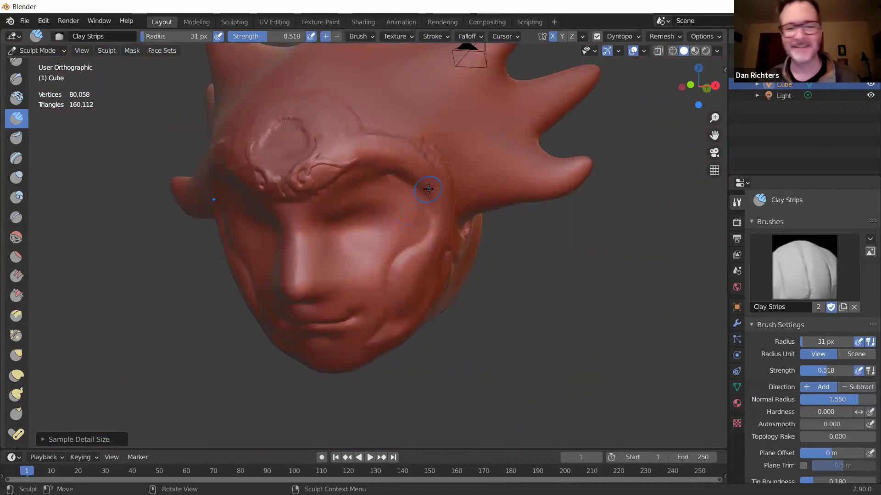
{"action": "middle_click_drag", "start_coordinate": [337, 134], "coordinate": [375, 118]}
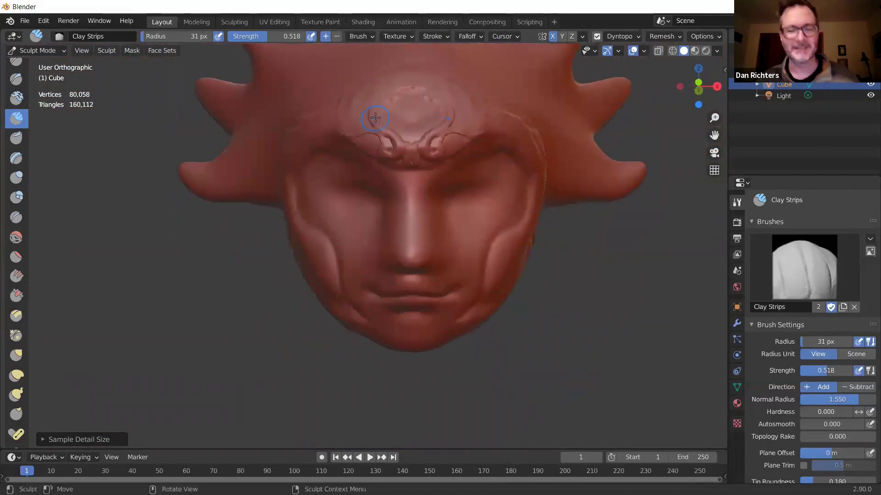
{"action": "mouse_move", "coordinate": [448, 244]}
{"action": "middle_mouse_down"}
{"action": "mouse_move", "coordinate": [496, 239]}
{"action": "mouse_move", "coordinate": [487, 222]}
{"action": "mouse_move", "coordinate": [504, 227]}
{"action": "mouse_move", "coordinate": [486, 208]}
{"action": "middle_mouse_up"}
{"action": "scroll", "coordinate": [486, 222], "scroll_direction": "down", "scroll_amount": 2}
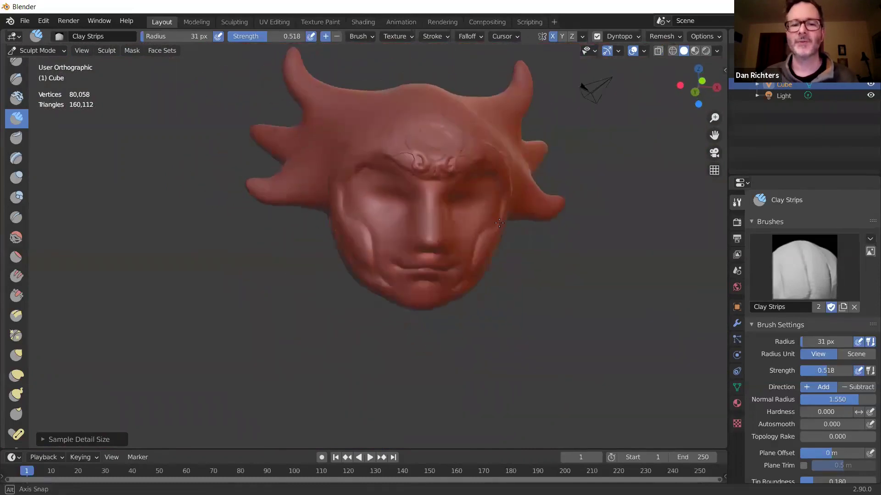
{"action": "mouse_move", "coordinate": [475, 178]}
{"action": "middle_mouse_down"}
{"action": "mouse_move", "coordinate": [453, 172]}
{"action": "mouse_move", "coordinate": [477, 197]}
{"action": "mouse_move", "coordinate": [330, 205]}
{"action": "mouse_move", "coordinate": [476, 208]}
{"action": "middle_mouse_up"}
{"action": "mouse_move", "coordinate": [408, 213]}
{"action": "middle_mouse_down"}
{"action": "mouse_move", "coordinate": [402, 196]}
{"action": "mouse_move", "coordinate": [413, 205]}
{"action": "middle_mouse_up"}
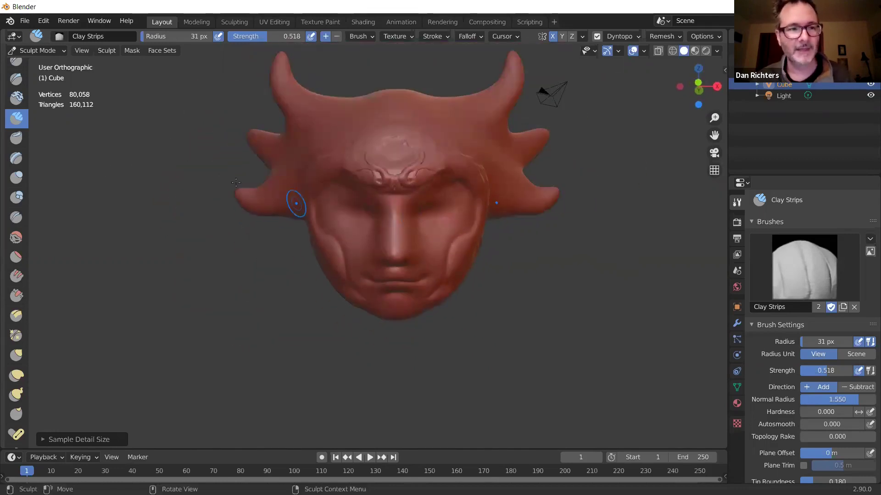
Switch to Object Mode, deselect the head, and select it again.
{"action": "left_click", "coordinate": [64, 54]}
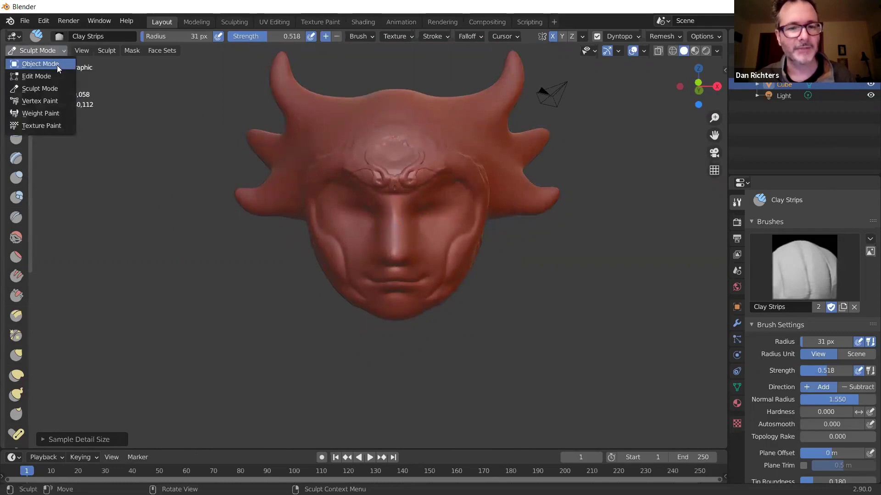
{"action": "left_click", "coordinate": [57, 65]}
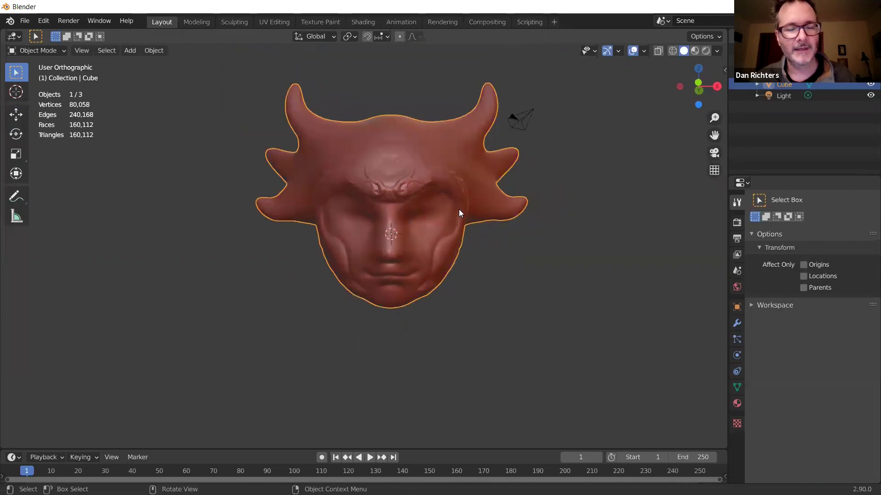
{"action": "scroll", "coordinate": [381, 116], "scroll_direction": "up", "scroll_amount": 1}
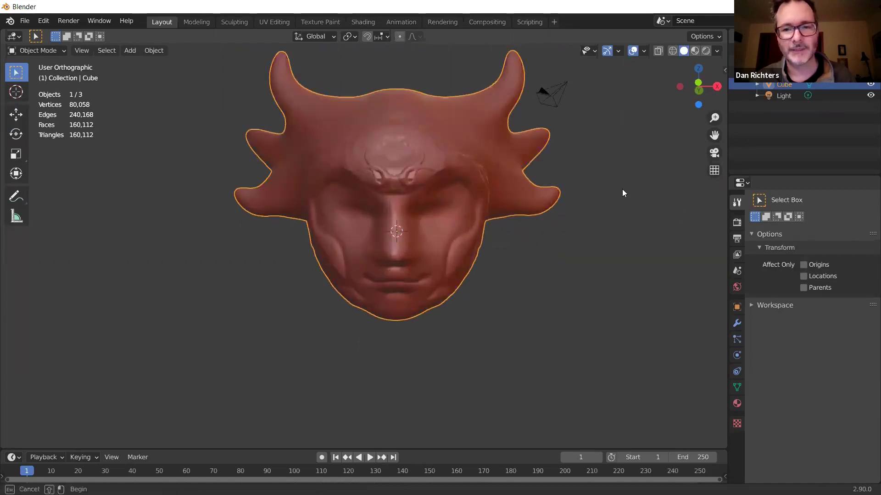
{"action": "left_click", "coordinate": [596, 206]}
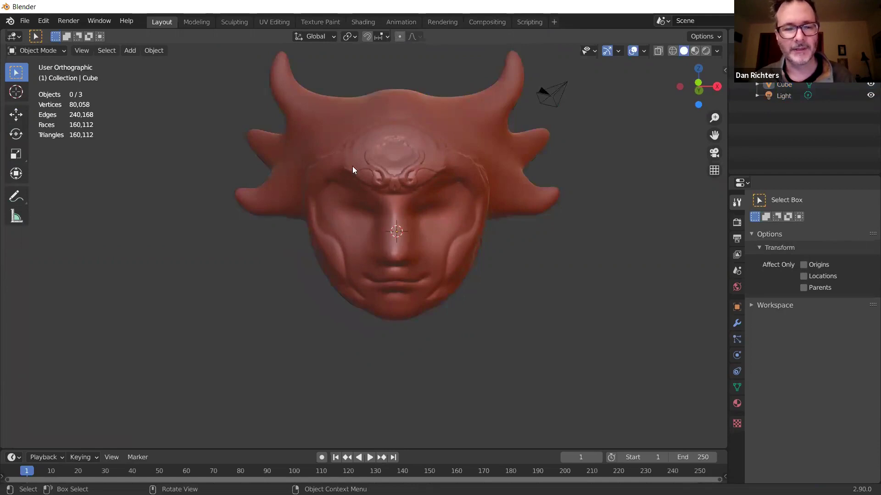
{"action": "left_click", "coordinate": [395, 151]}
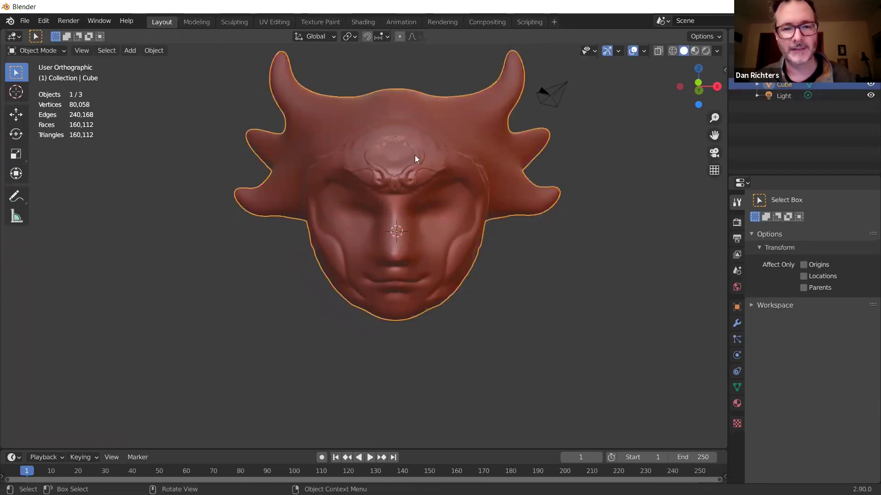
Rename the head object to face, deselect it, and select it again in the viewport.
{"action": "double_click", "coordinate": [783, 85]}
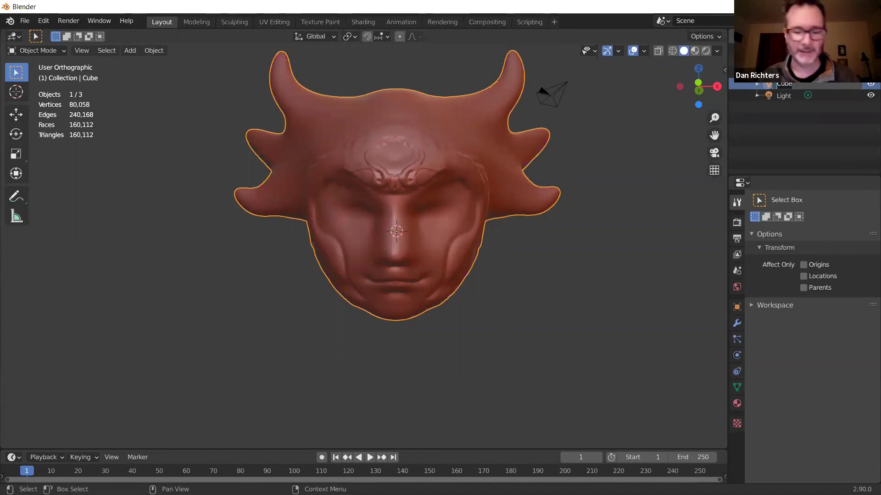
{"action": "type", "text": "Tace"}
{"action": "key", "text": "Return"}
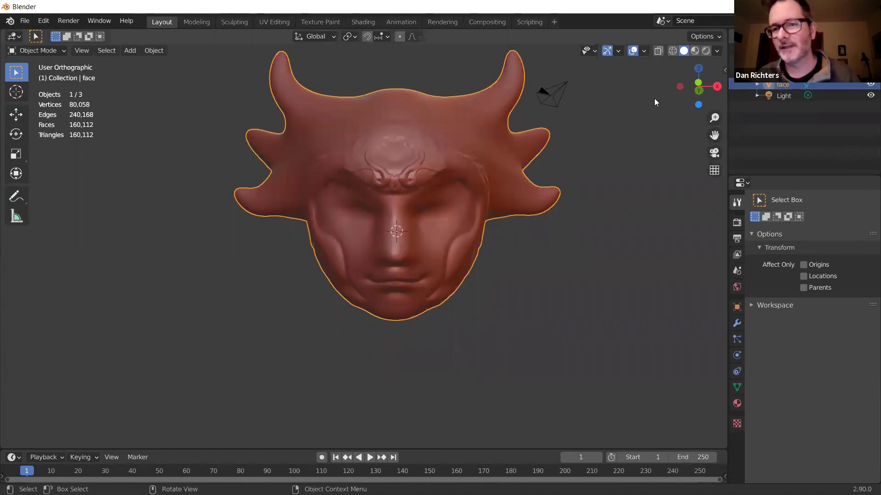
{"action": "middle_click_drag", "start_coordinate": [499, 226], "coordinate": [494, 230]}
{"action": "middle_click_drag", "start_coordinate": [612, 261], "coordinate": [527, 269]}
{"action": "left_click", "coordinate": [542, 262]}
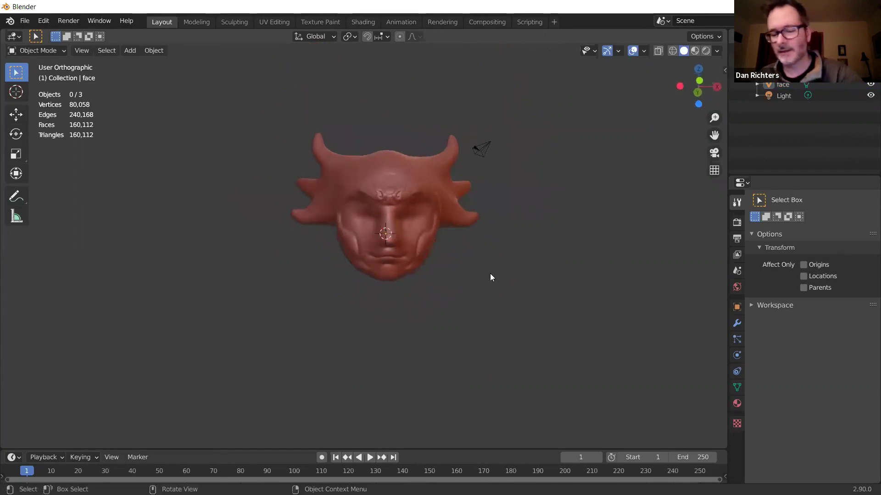
{"action": "key", "text": "KP_1"}
{"action": "middle_click_drag", "start_coordinate": [499, 275], "coordinate": [468, 263]}
{"action": "left_click", "coordinate": [390, 201]}
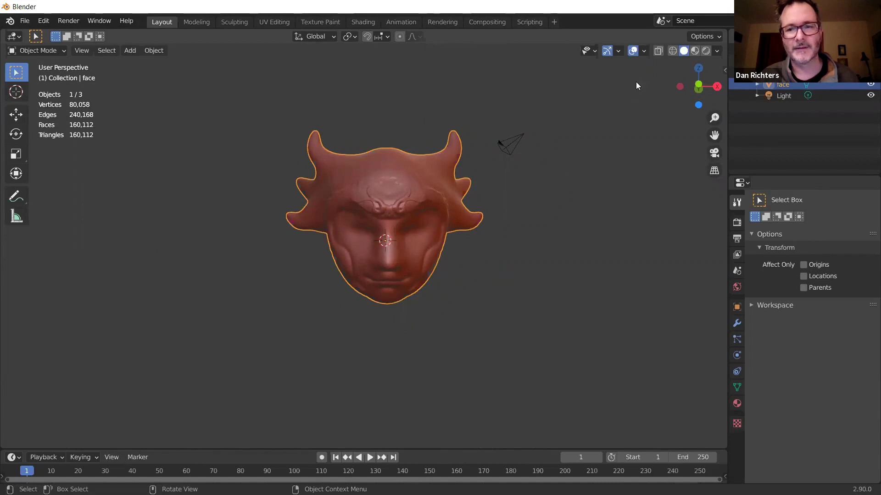
Show the X and Y axis lines in the viewport overlays.
{"action": "left_click", "coordinate": [644, 51]}
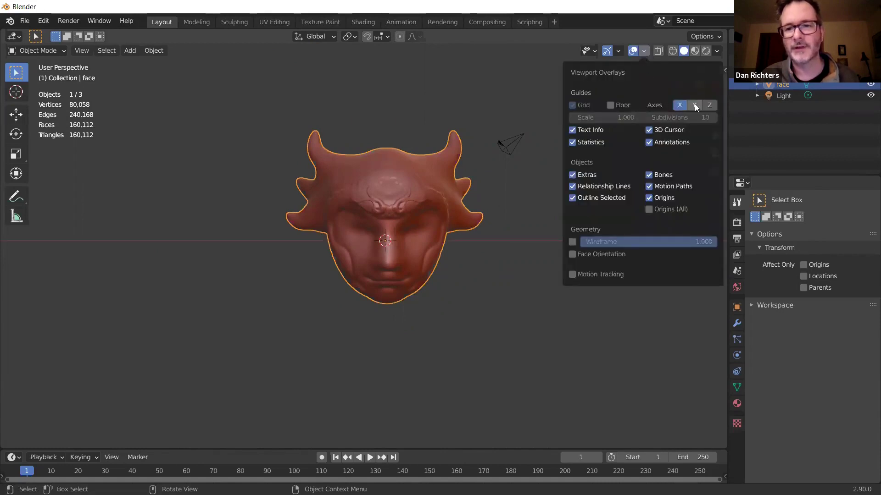
{"action": "middle_click_drag", "start_coordinate": [511, 247], "coordinate": [554, 267]}
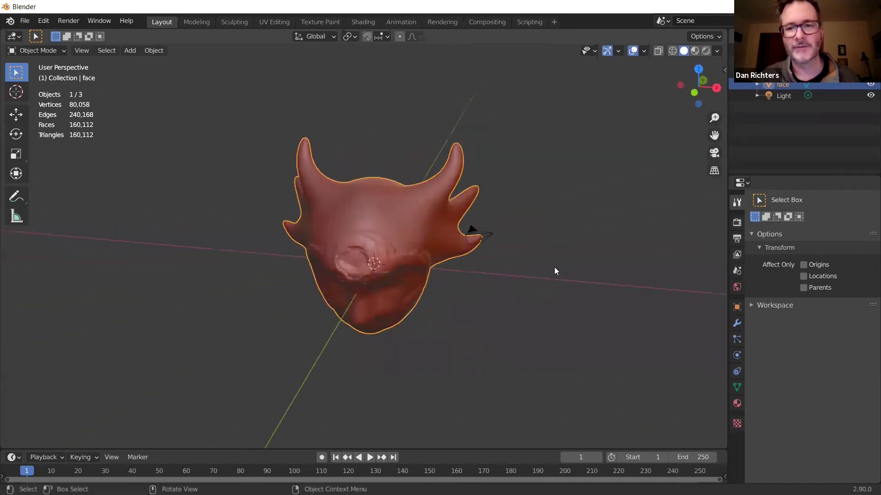
{"action": "middle_click_drag", "start_coordinate": [654, 252], "coordinate": [358, 326]}
{"action": "mouse_move", "coordinate": [476, 265]}
{"action": "middle_mouse_down"}
{"action": "mouse_move", "coordinate": [553, 236]}
{"action": "mouse_move", "coordinate": [511, 242]}
{"action": "mouse_move", "coordinate": [498, 278]}
{"action": "mouse_move", "coordinate": [497, 254]}
{"action": "mouse_move", "coordinate": [484, 265]}
{"action": "mouse_move", "coordinate": [490, 239]}
{"action": "mouse_move", "coordinate": [456, 269]}
{"action": "mouse_move", "coordinate": [463, 255]}
{"action": "middle_mouse_up"}
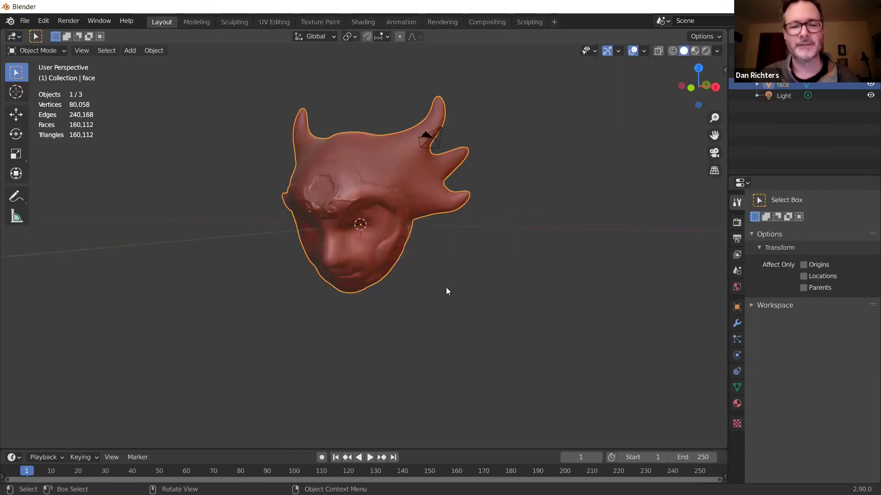
{"action": "middle_click_drag", "start_coordinate": [447, 291], "coordinate": [464, 283]}
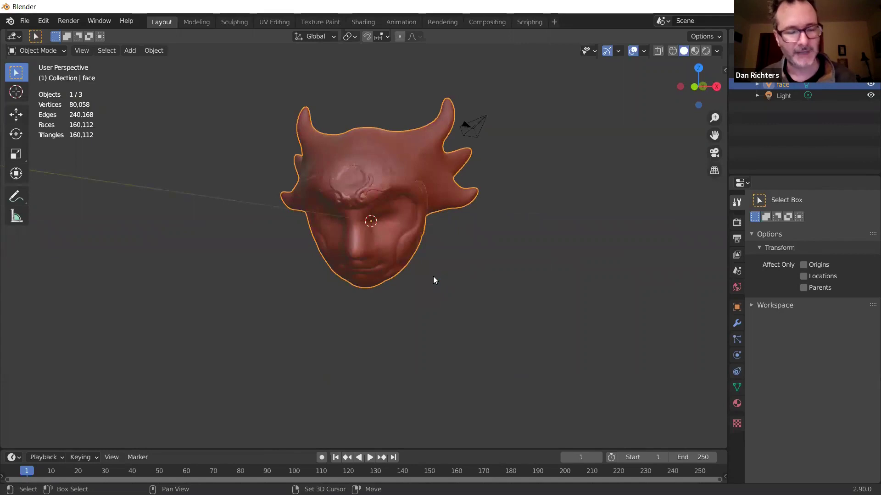
Add a cylinder mesh to the scene as the base for the neck.
{"action": "key", "text": "shift+a"}
{"action": "mouse_move", "coordinate": [434, 276]}
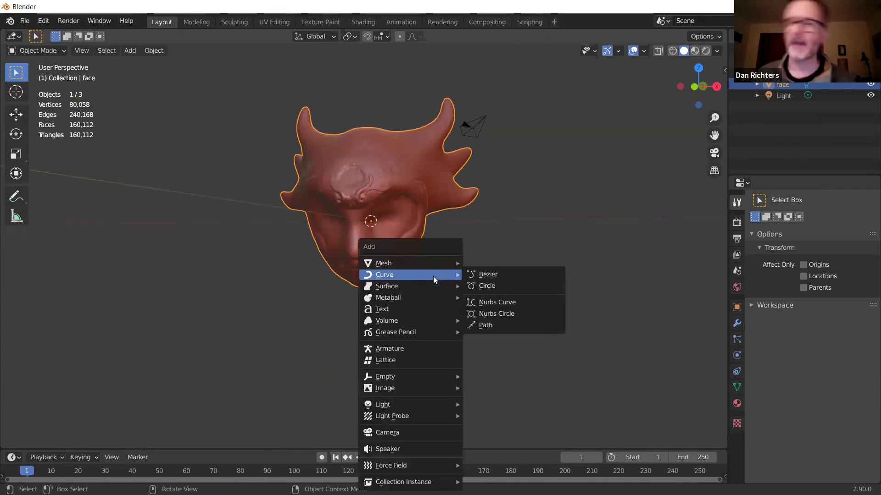
{"action": "mouse_move", "coordinate": [428, 261]}
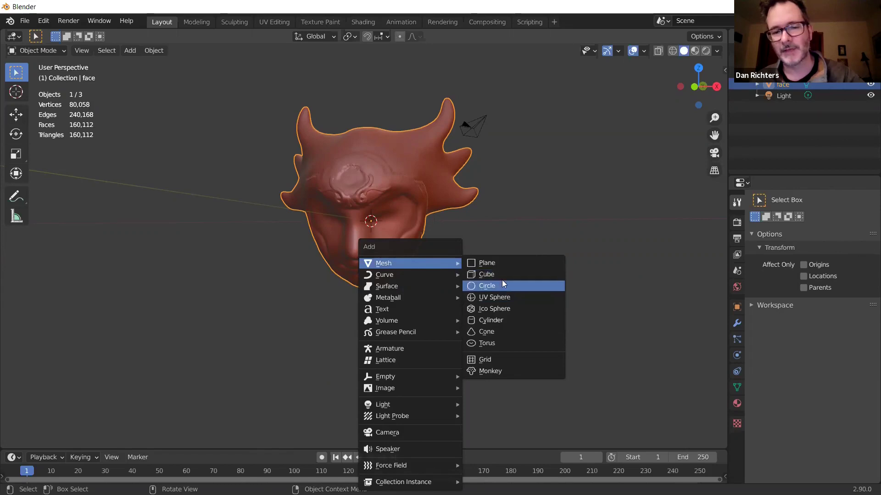
{"action": "left_click", "coordinate": [497, 321]}
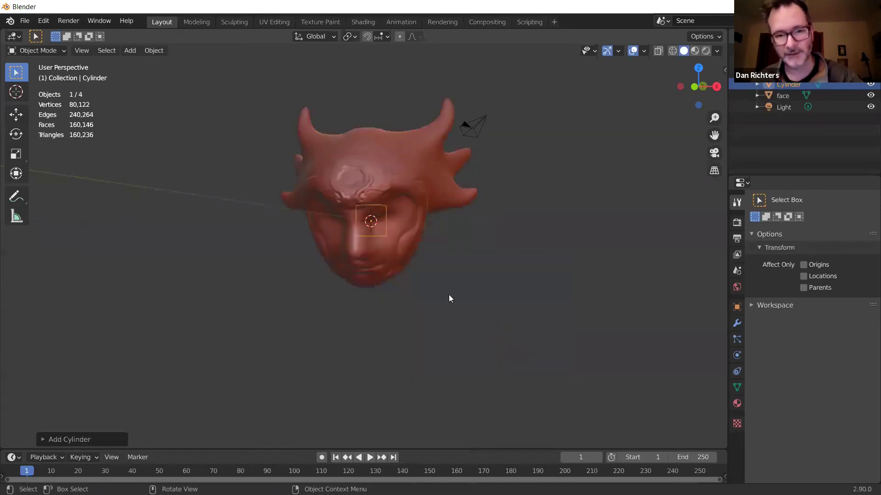
{"action": "middle_click_drag", "start_coordinate": [420, 235], "coordinate": [486, 259]}
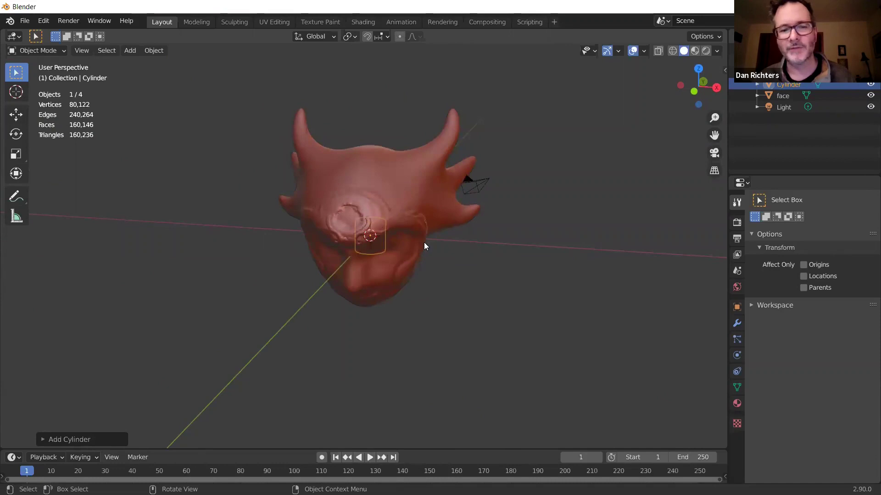
Enable the Move object gizmo in the viewport.
{"action": "left_click", "coordinate": [617, 51]}
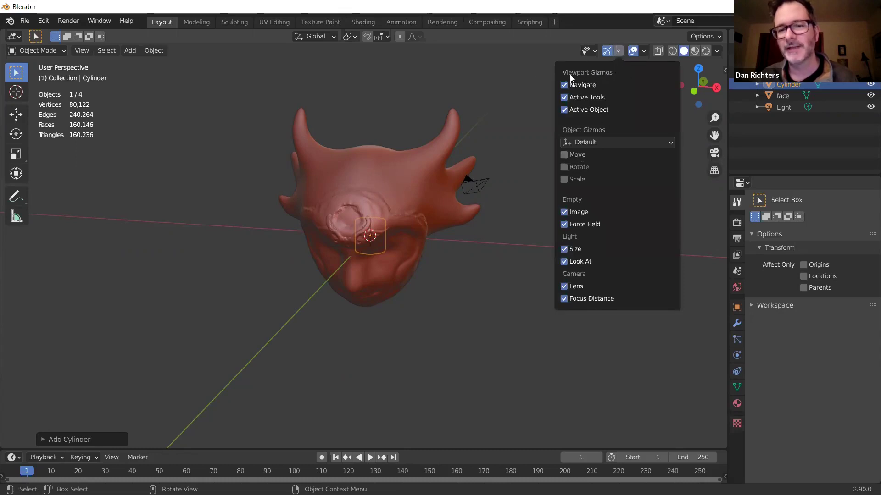
{"action": "left_click", "coordinate": [617, 54]}
{"action": "left_click", "coordinate": [563, 154]}
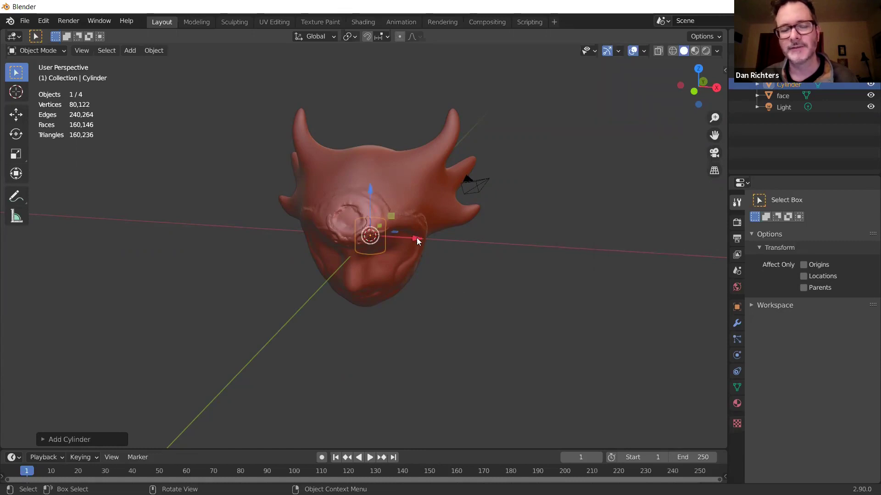
Move the cylinder out of the head along X and reposition it freely below the face.
{"action": "left_click_drag", "start_coordinate": [423, 249], "coordinate": [596, 249]}
{"action": "middle_click_drag", "start_coordinate": [596, 249], "coordinate": [494, 269]}
{"action": "key", "text": "g"}
{"action": "left_click", "coordinate": [259, 355]}
{"action": "key", "text": "KP_Decimal"}
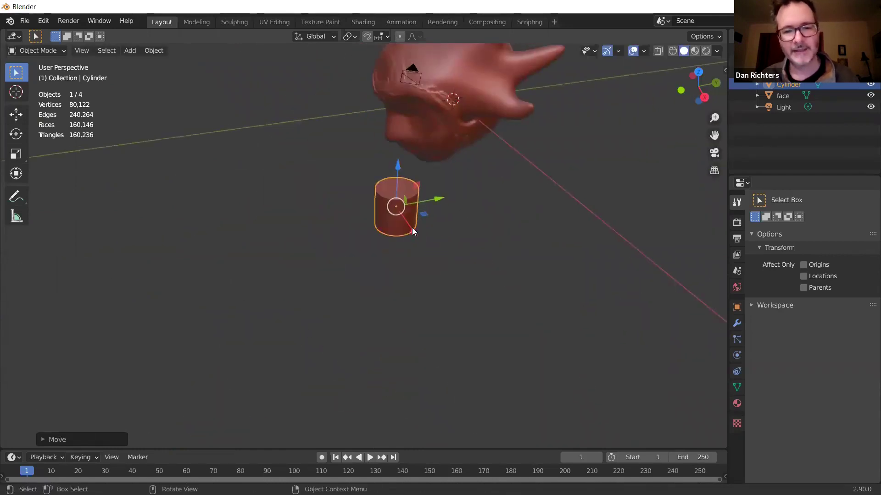
Shift the cylinder along X, raise it along Z, and align it along X in front of the chin.
{"action": "key", "text": "g"}
{"action": "key", "text": "x"}
{"action": "left_click", "coordinate": [363, 202]}
{"action": "key", "text": "g"}
{"action": "key", "text": "z"}
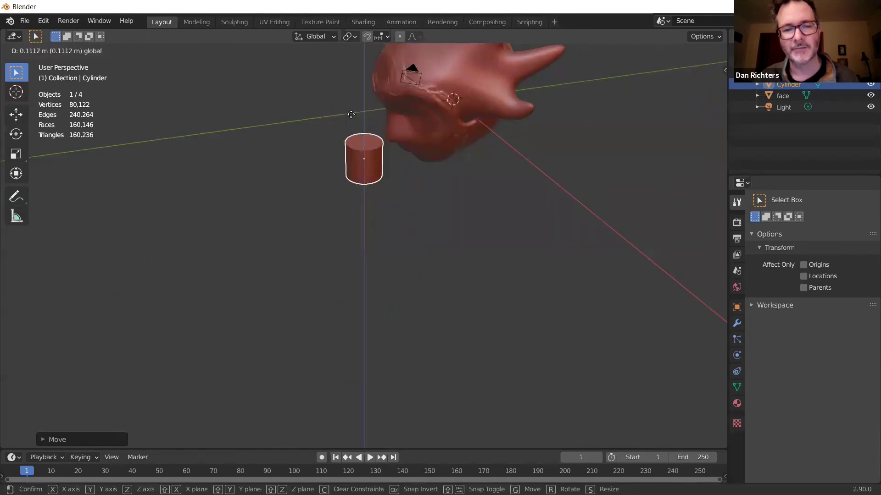
{"action": "left_click", "coordinate": [354, 113]}
{"action": "middle_click_drag", "start_coordinate": [427, 206], "coordinate": [500, 204]}
{"action": "key", "text": "g"}
{"action": "key", "text": "x"}
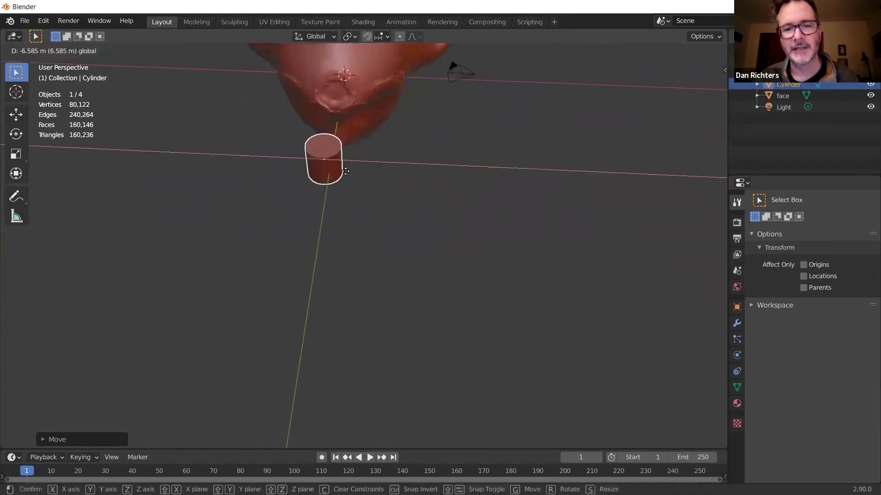
{"action": "left_click", "coordinate": [481, 176]}
{"action": "middle_click_drag", "start_coordinate": [480, 175], "coordinate": [417, 180]}
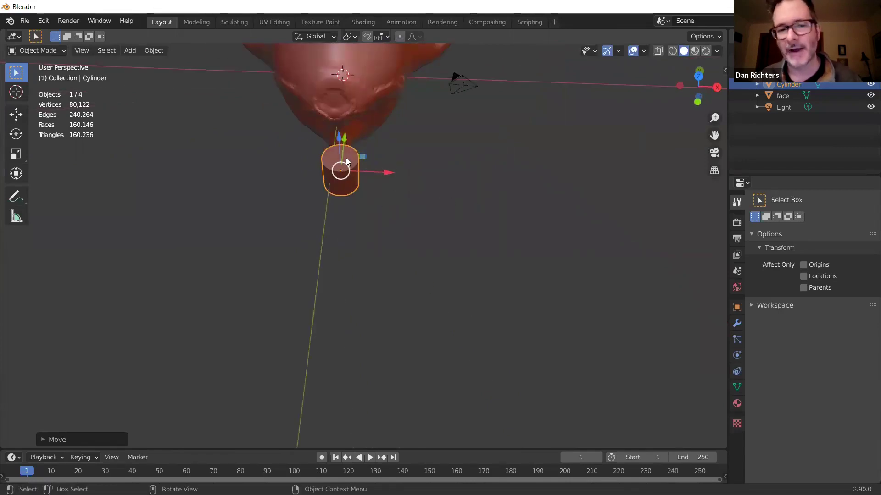
Move the cylinder freely beside the head and bring it back toward the centre along X.
{"action": "key", "text": "g"}
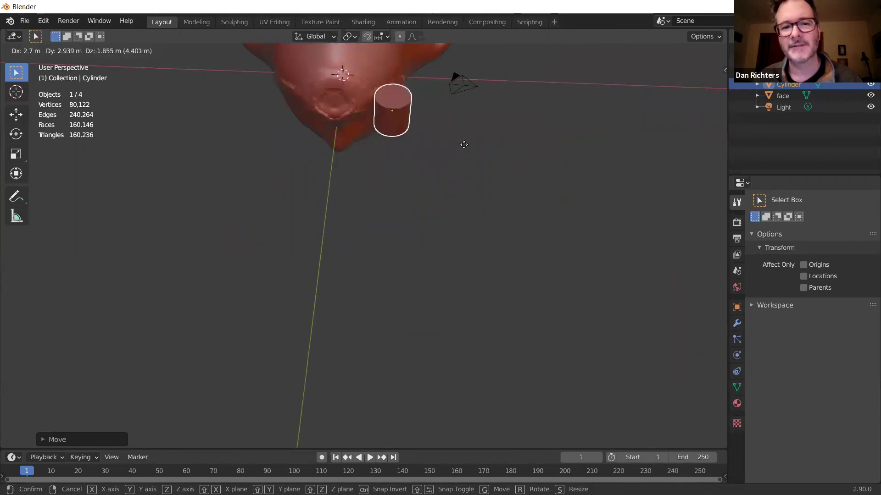
{"action": "left_click", "coordinate": [453, 168]}
{"action": "middle_click_drag", "start_coordinate": [453, 168], "coordinate": [485, 123]}
{"action": "left_click_drag", "start_coordinate": [483, 122], "coordinate": [381, 115]}
{"action": "middle_click_drag", "start_coordinate": [381, 115], "coordinate": [413, 95]}
Lower the cylinder along Z and slide it along Y until it sits beneath the head.
{"action": "key", "text": "g"}
{"action": "key", "text": "z"}
{"action": "left_click", "coordinate": [387, 173]}
{"action": "middle_click_drag", "start_coordinate": [386, 173], "coordinate": [344, 191]}
{"action": "key", "text": "g"}
{"action": "key", "text": "y"}
{"action": "left_click", "coordinate": [206, 205]}
{"action": "middle_click_drag", "start_coordinate": [206, 206], "coordinate": [430, 205]}
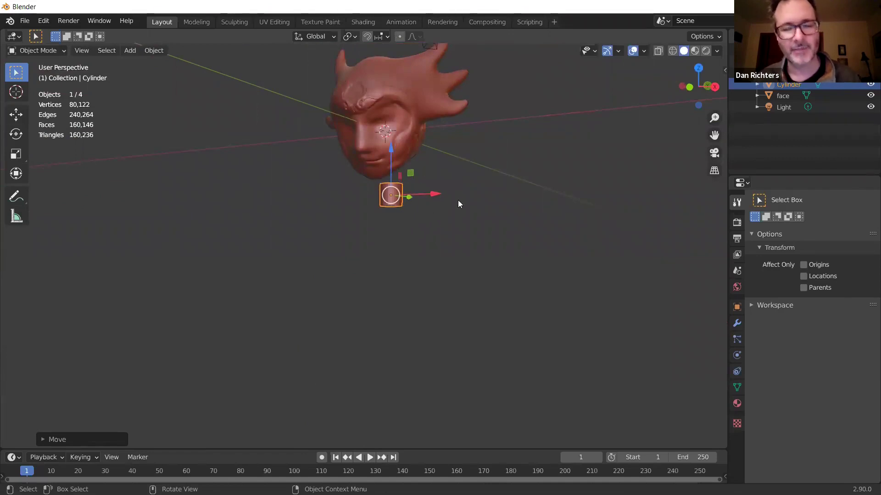
Scale the cylinder up to about 2.1 times its size and raise it along Z into the head.
{"action": "key", "text": "s"}
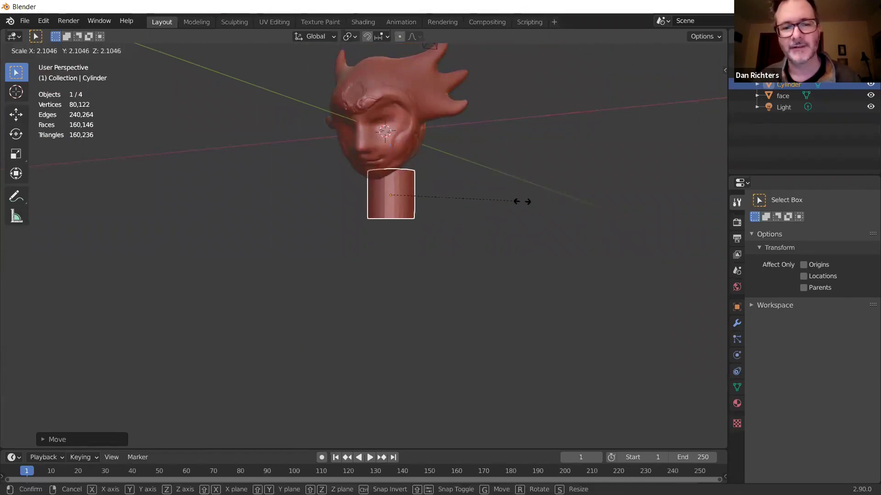
{"action": "left_click", "coordinate": [526, 201]}
{"action": "middle_click_drag", "start_coordinate": [457, 186], "coordinate": [615, 212]}
{"action": "key", "text": "g"}
{"action": "key", "text": "z"}
{"action": "left_click", "coordinate": [446, 117]}
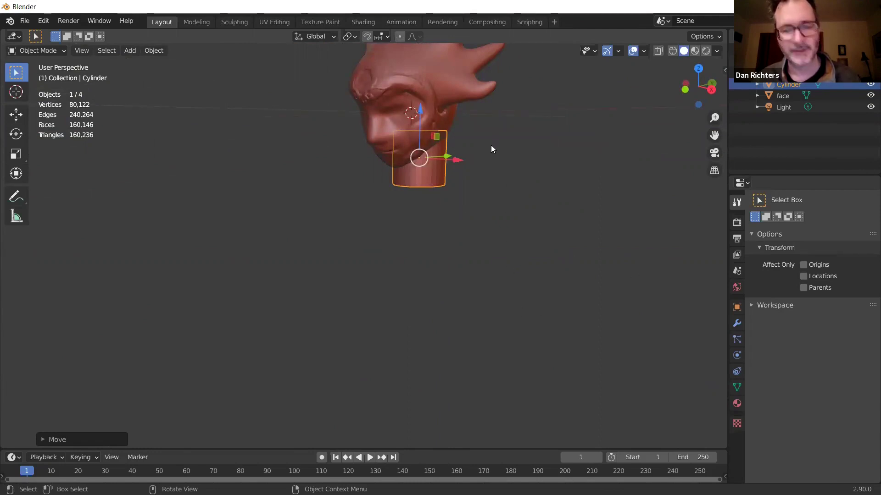
Adjust the neck cylinder's height by scaling along Z, and widen it slightly along X.
{"action": "key", "text": "s"}
{"action": "key", "text": "z"}
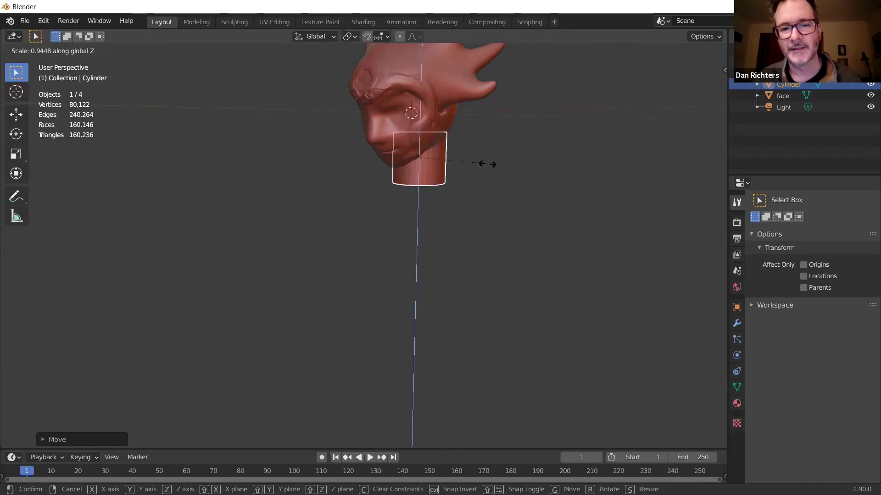
{"action": "left_click", "coordinate": [498, 166]}
{"action": "middle_click_drag", "start_coordinate": [491, 177], "coordinate": [578, 156]}
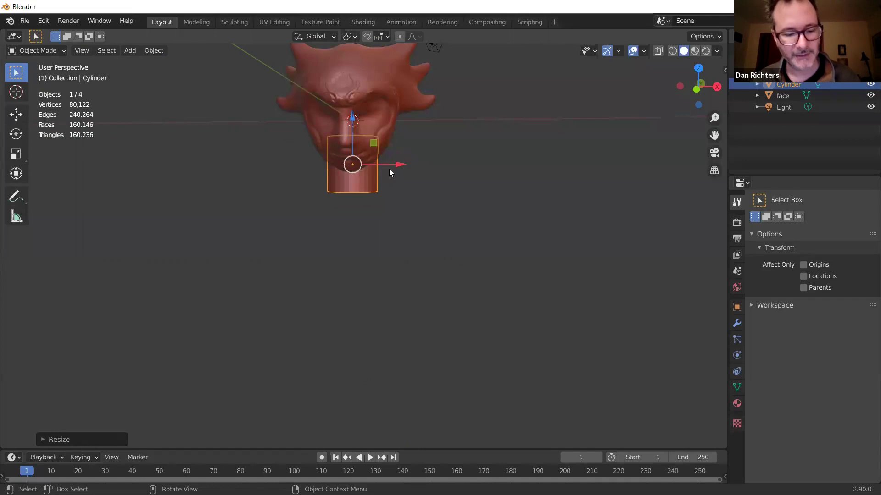
{"action": "key", "text": "s"}
{"action": "key", "text": "x"}
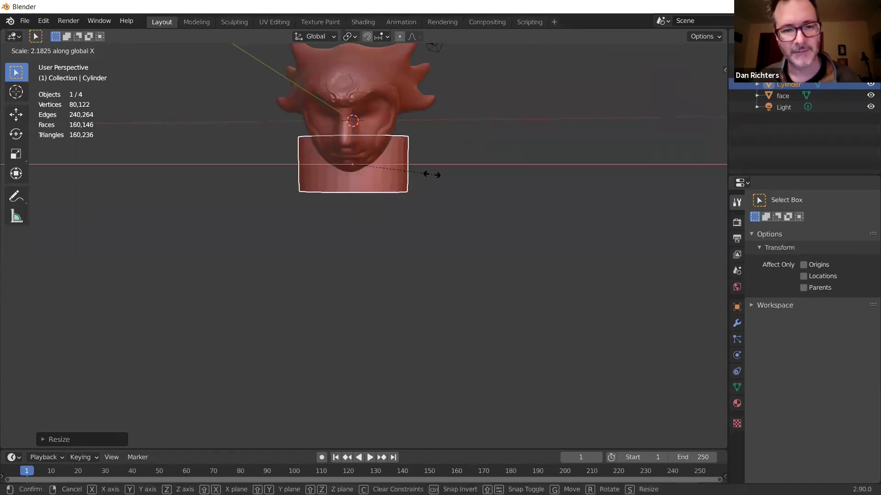
{"action": "left_click", "coordinate": [394, 173]}
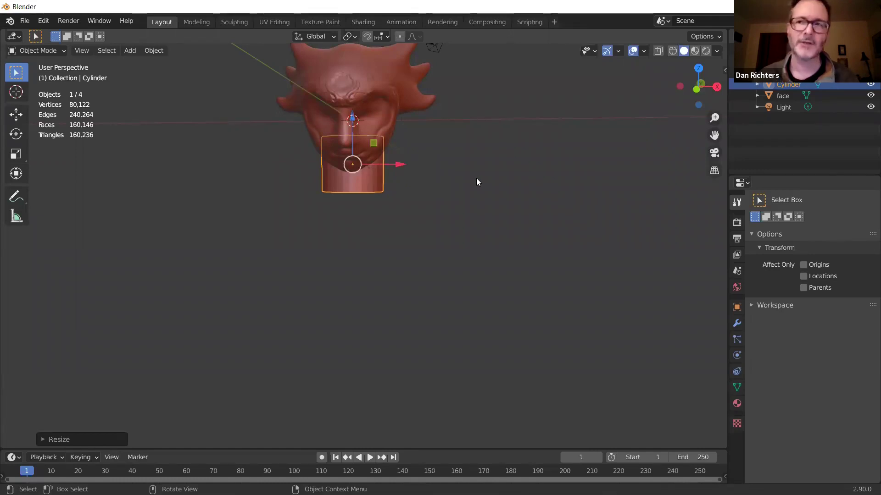
Rotate the neck cylinder in the side view so it slants down and back from the head.
{"action": "middle_click_drag", "start_coordinate": [488, 181], "coordinate": [370, 183]}
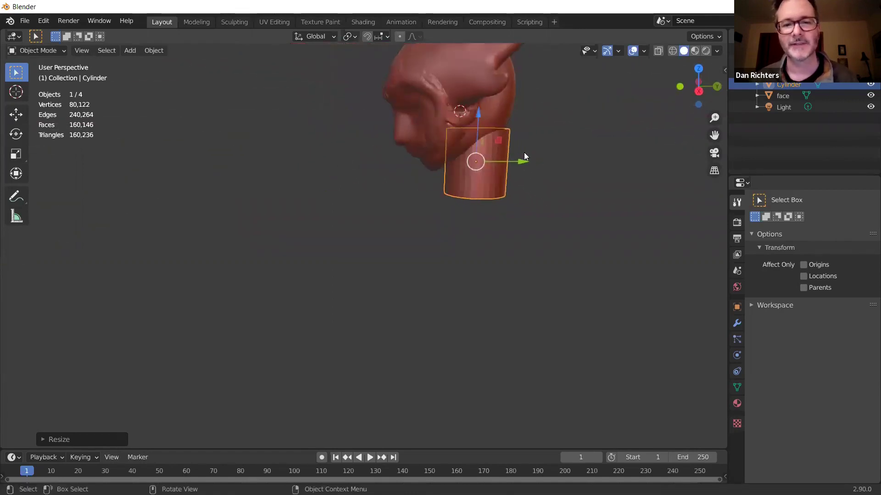
{"action": "middle_click_drag", "start_coordinate": [495, 177], "coordinate": [568, 190]}
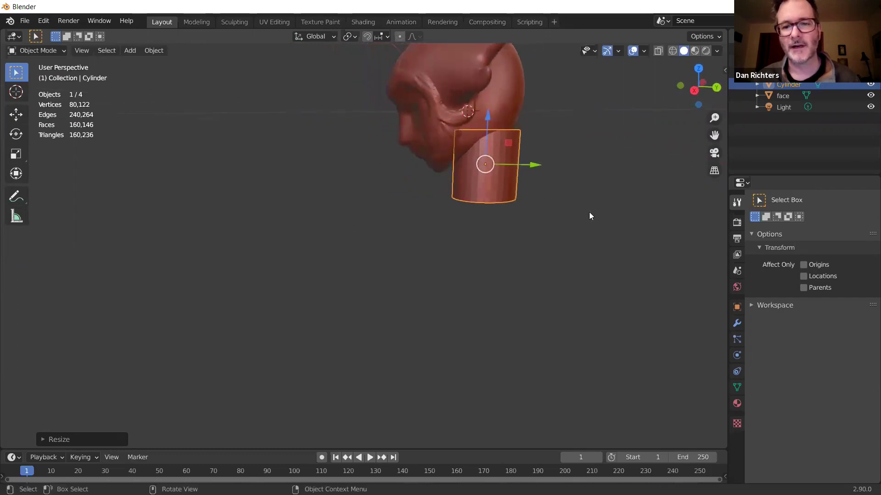
{"action": "middle_click_drag", "start_coordinate": [591, 215], "coordinate": [519, 193]}
{"action": "mouse_move", "coordinate": [449, 172]}
{"action": "middle_mouse_down"}
{"action": "mouse_move", "coordinate": [483, 175]}
{"action": "mouse_move", "coordinate": [459, 156]}
{"action": "mouse_move", "coordinate": [453, 166]}
{"action": "middle_mouse_up"}
{"action": "key", "text": "r"}
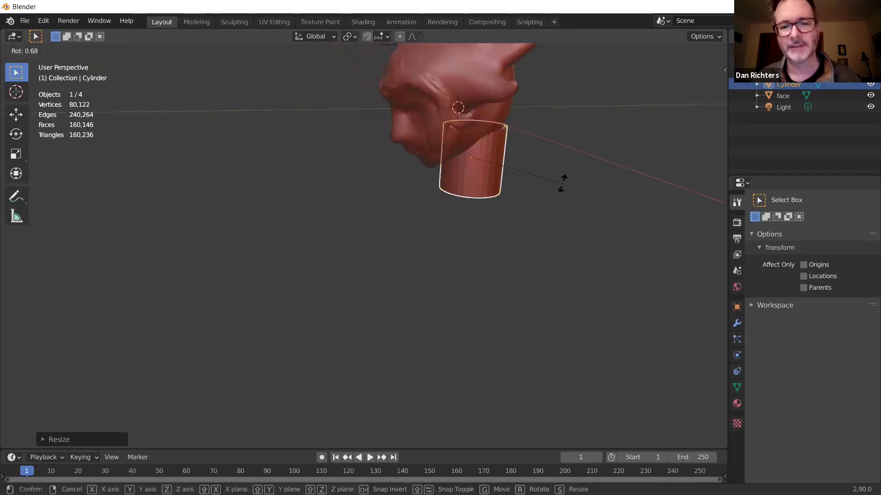
{"action": "left_click", "coordinate": [517, 144]}
{"action": "middle_click_drag", "start_coordinate": [539, 158], "coordinate": [387, 226]}
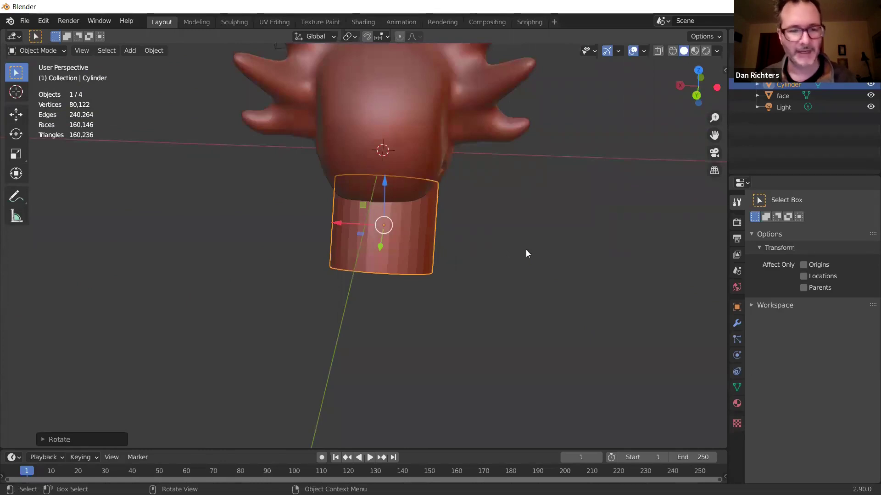
Narrow the neck cylinder slightly along X and deselect it.
{"action": "key", "text": "s"}
{"action": "key", "text": "x"}
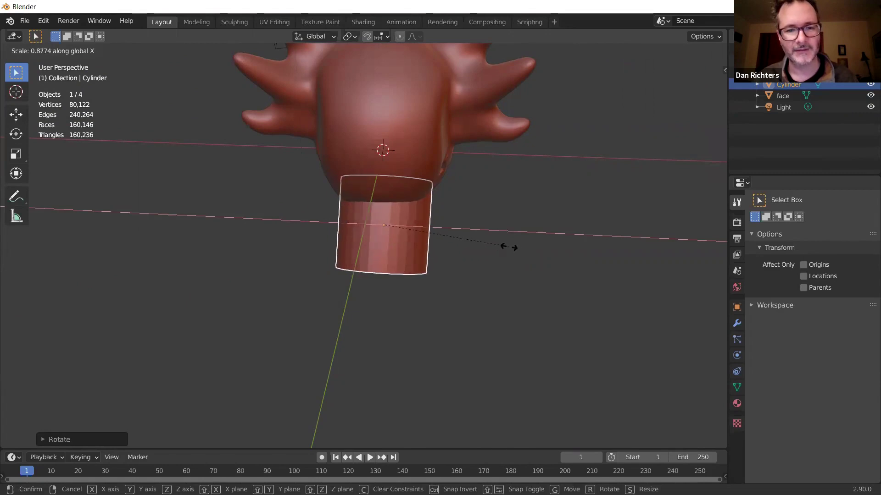
{"action": "left_click", "coordinate": [497, 248]}
{"action": "middle_click_drag", "start_coordinate": [494, 256], "coordinate": [658, 232]}
{"action": "left_click", "coordinate": [578, 246]}
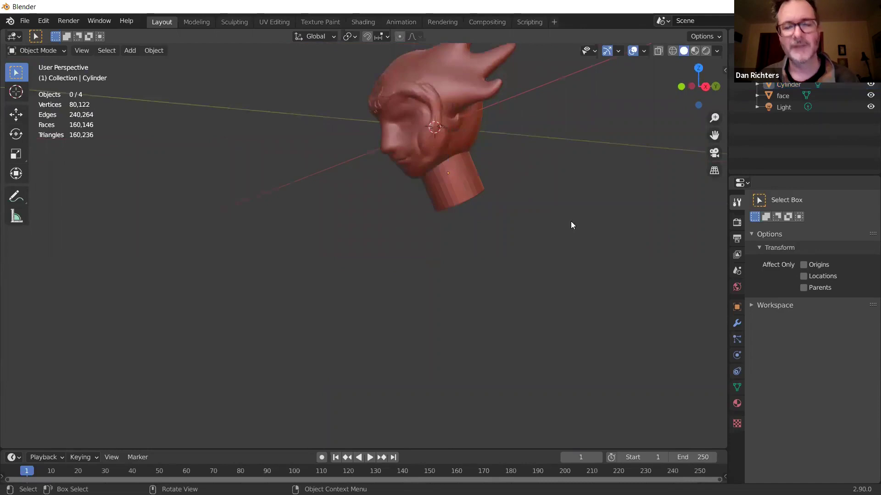
Select the neck cylinder and the face object alternately, ending with the cylinder selected.
{"action": "middle_click_drag", "start_coordinate": [479, 192], "coordinate": [474, 175]}
{"action": "left_click", "coordinate": [473, 175]}
{"action": "left_click", "coordinate": [452, 82]}
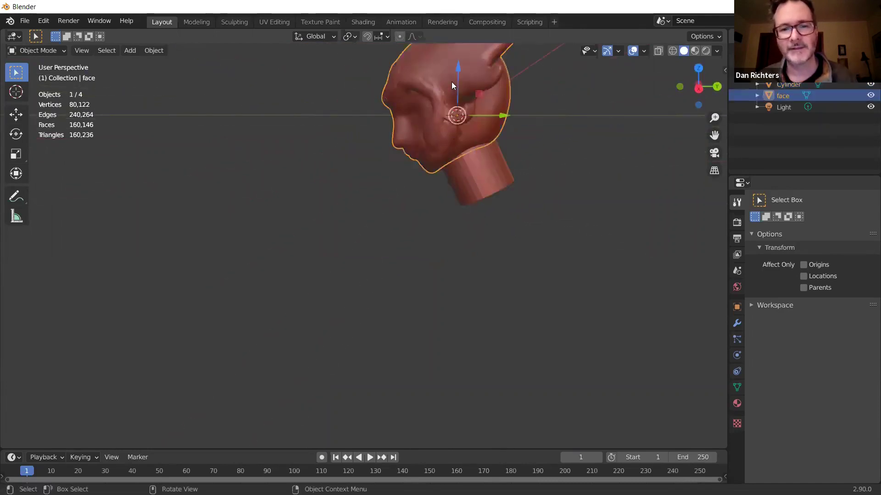
{"action": "left_click", "coordinate": [469, 169]}
{"action": "left_click", "coordinate": [443, 86]}
{"action": "left_click", "coordinate": [476, 163]}
{"action": "left_click", "coordinate": [457, 93]}
{"action": "left_click", "coordinate": [487, 176]}
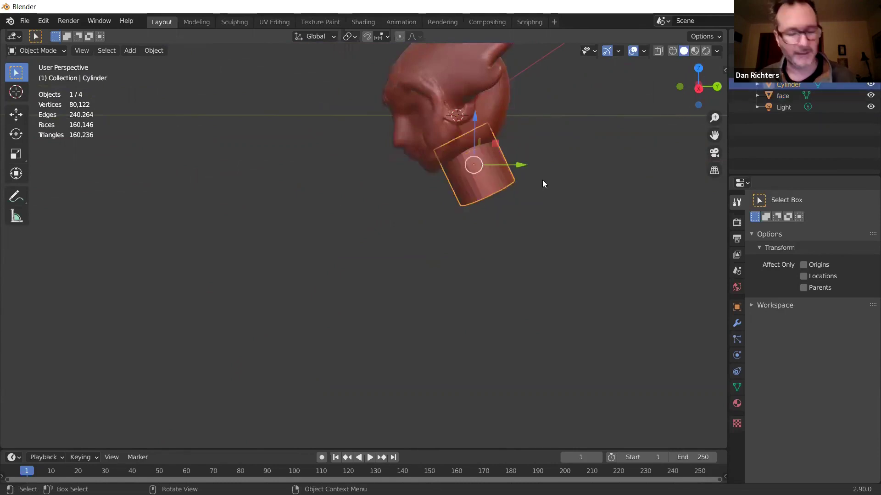
Switch to wireframe shading and examine how the neck cylinder overlaps the head.
{"action": "key", "text": "z"}
{"action": "left_click", "coordinate": [458, 176]}
{"action": "middle_click_drag", "start_coordinate": [576, 165], "coordinate": [598, 189]}
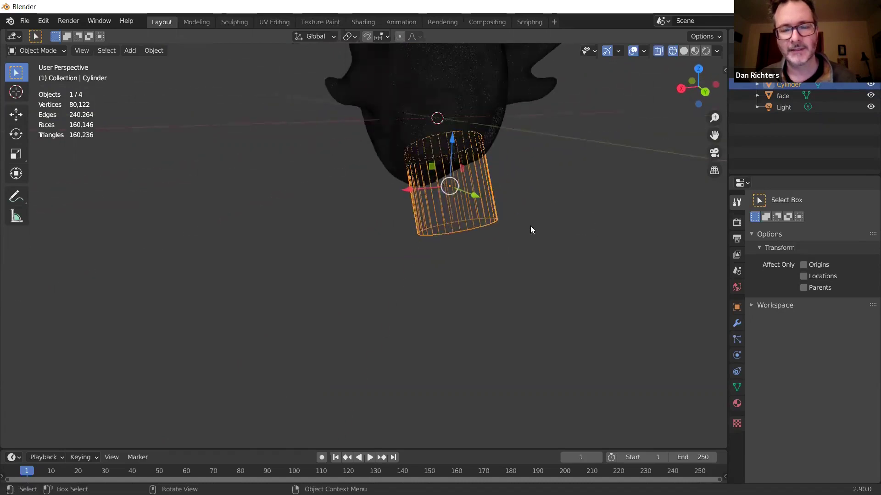
Select the face object and then the neck cylinder in wireframe to compare their overlapping meshes.
{"action": "middle_click_drag", "start_coordinate": [379, 240], "coordinate": [449, 188]}
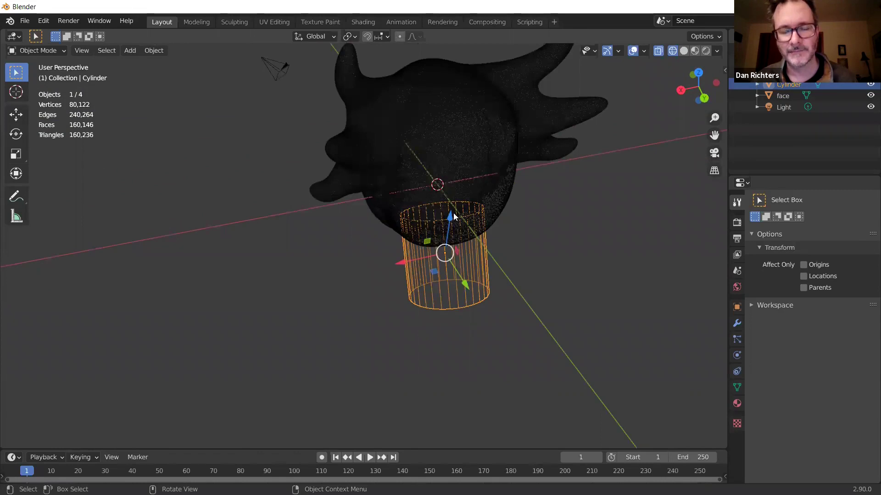
{"action": "left_click", "coordinate": [472, 119]}
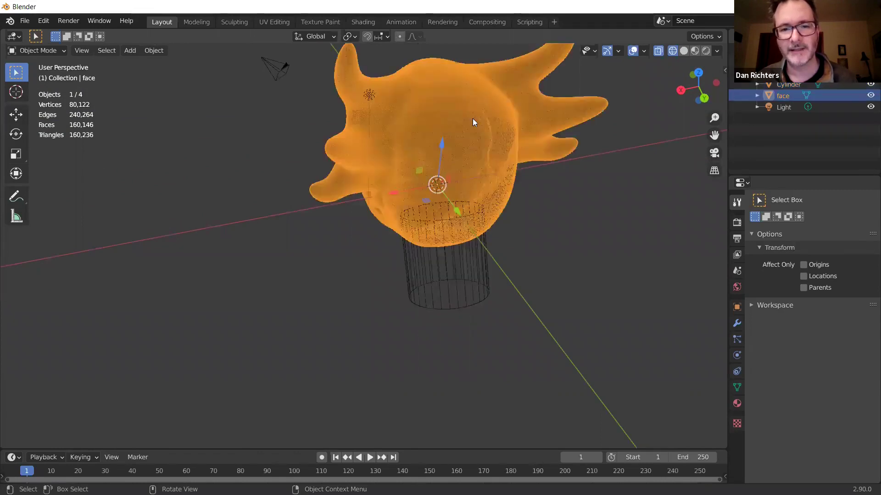
{"action": "left_click", "coordinate": [457, 273]}
{"action": "middle_click_drag", "start_coordinate": [447, 226], "coordinate": [531, 215]}
Return the viewport to solid shading and deselect the neck cylinder.
{"action": "key", "text": "z"}
{"action": "left_click", "coordinate": [597, 234]}
{"action": "middle_click_drag", "start_coordinate": [602, 268], "coordinate": [523, 199]}
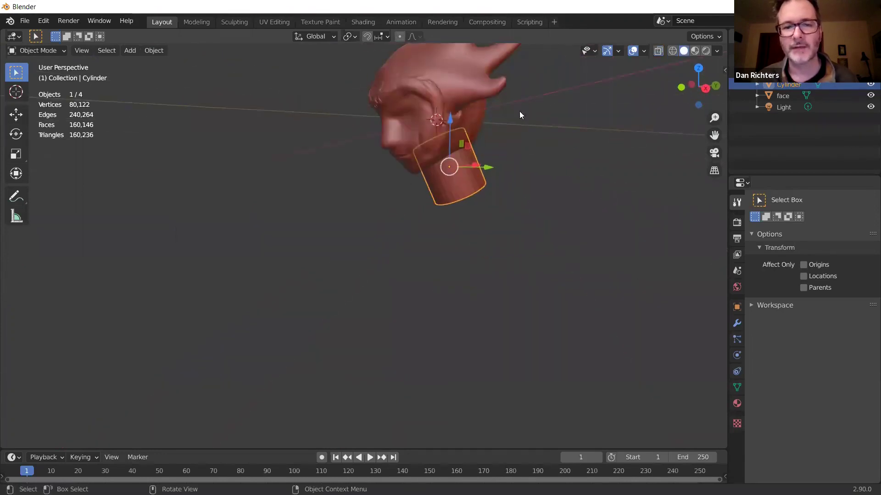
{"action": "left_click", "coordinate": [476, 231]}
{"action": "middle_click_drag", "start_coordinate": [517, 208], "coordinate": [424, 244]}
{"action": "scroll", "coordinate": [437, 265], "scroll_direction": "up", "scroll_amount": 3}
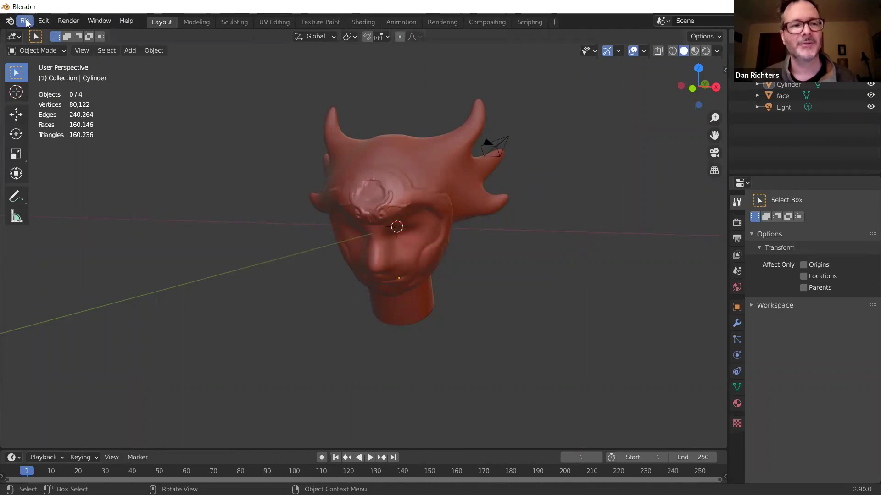
Search the add-ons in the preferences for "bool" to check the Bool Tool add-on.
{"action": "left_click", "coordinate": [41, 22]}
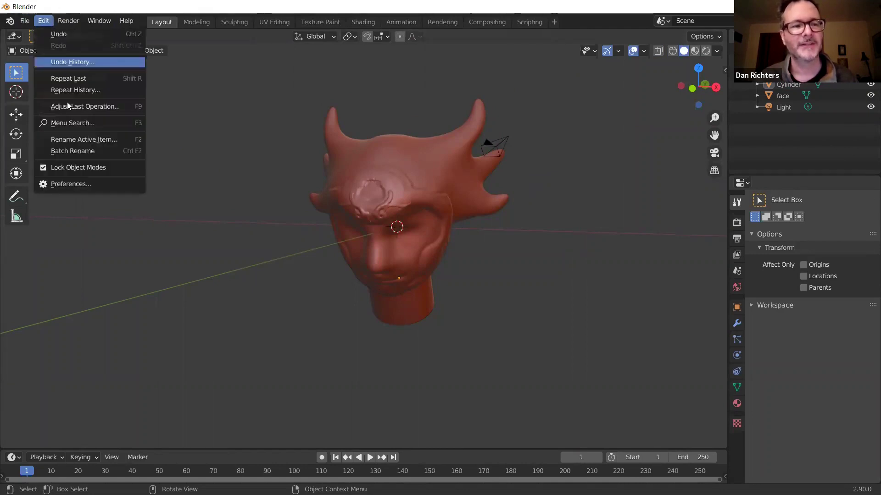
{"action": "left_click", "coordinate": [74, 182]}
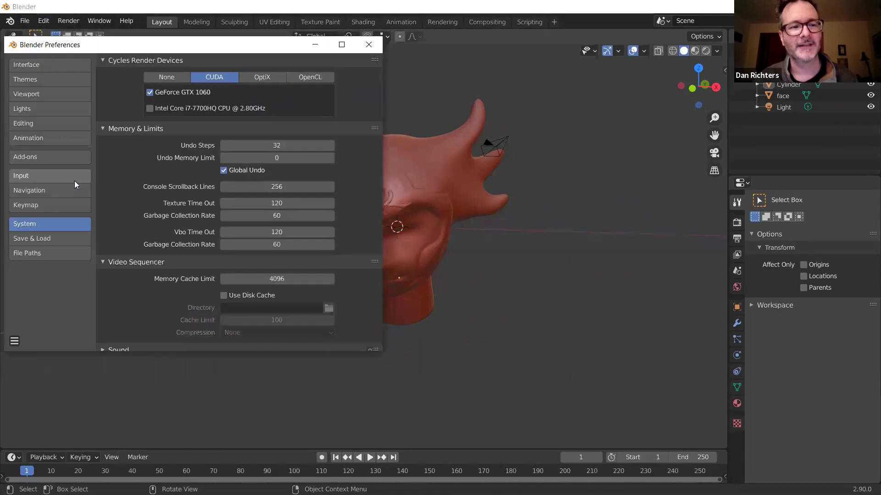
{"action": "left_click", "coordinate": [25, 158]}
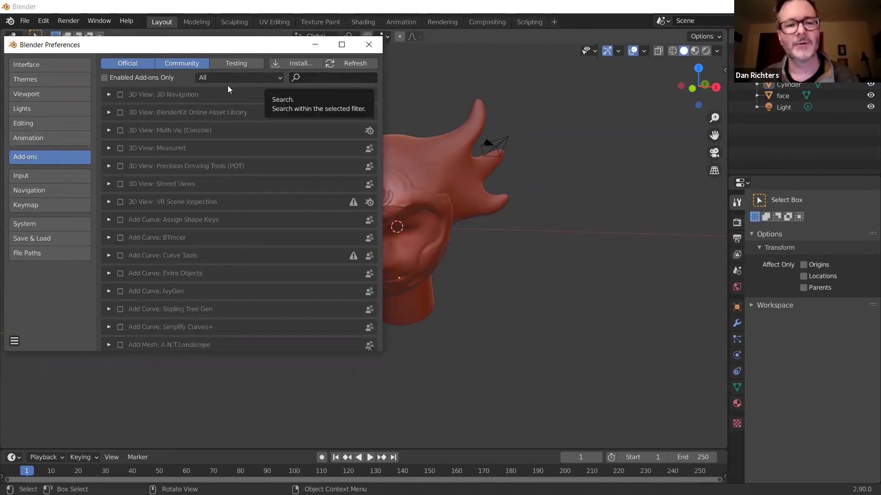
{"action": "left_click", "coordinate": [305, 79]}
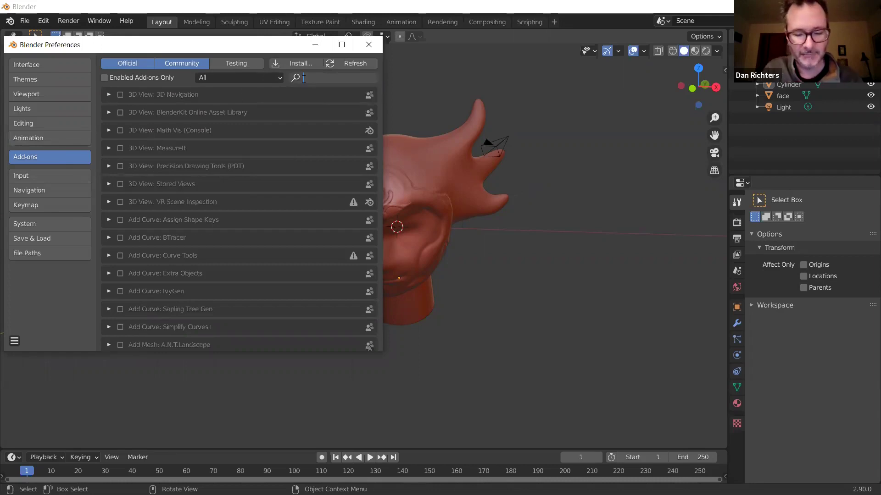
{"action": "type", "text": "bool"}
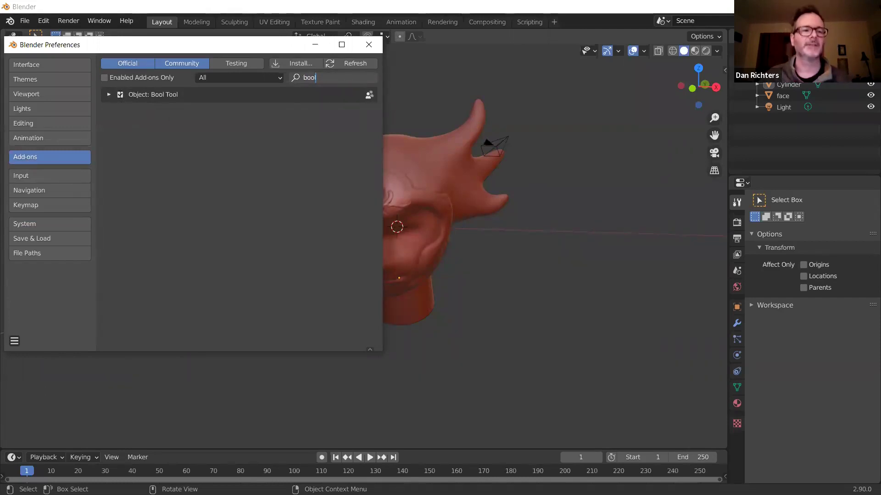
{"action": "left_click", "coordinate": [541, 270]}
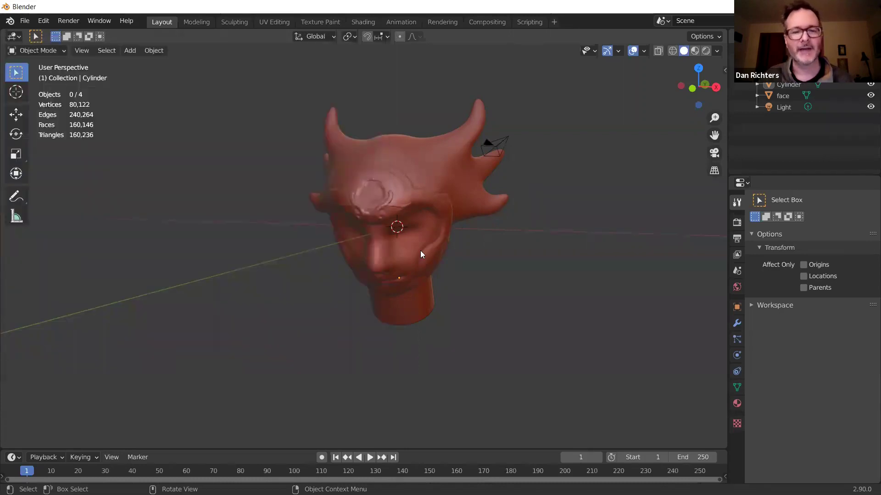
Merge the neck cylinder into the face object with Bool Tool's Auto Boolean Union, keeping the face as the active object.
{"action": "middle_click_drag", "start_coordinate": [467, 274], "coordinate": [486, 257]}
{"action": "left_click", "coordinate": [391, 313]}
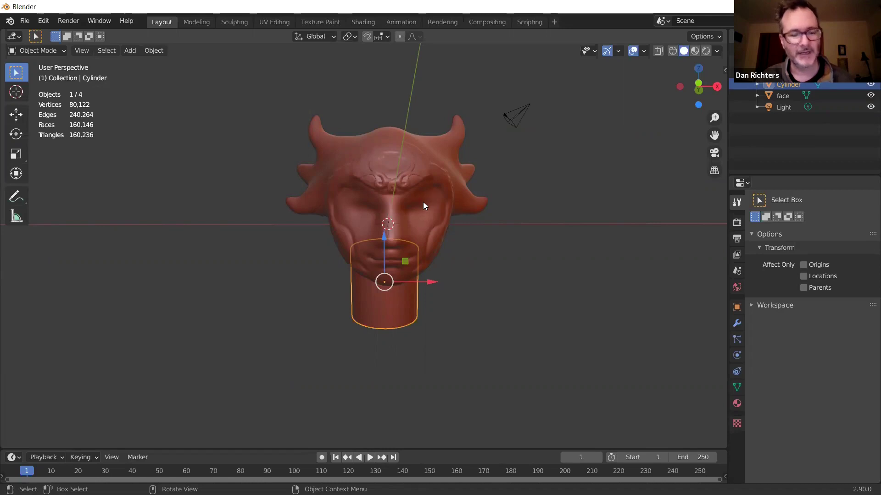
{"action": "key", "text": "shift"}
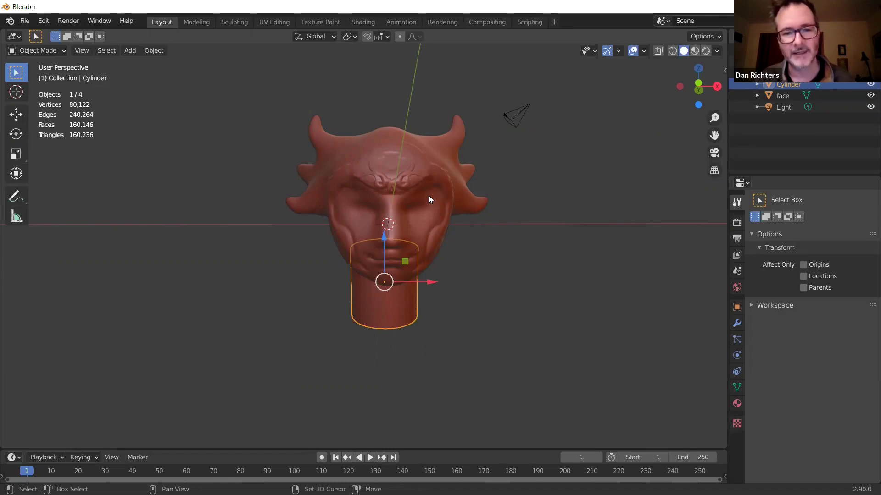
{"action": "left_click", "coordinate": [429, 196], "text": "shift"}
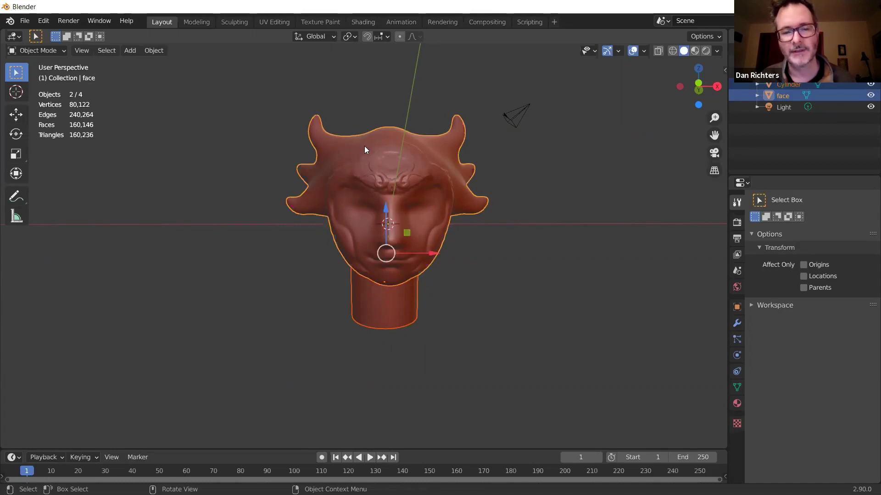
{"action": "left_click", "coordinate": [148, 55]}
{"action": "mouse_move", "coordinate": [202, 408]}
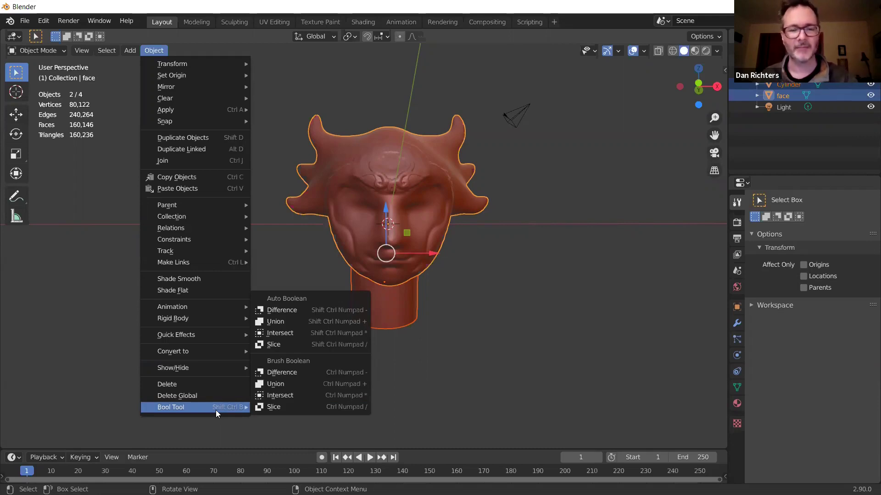
{"action": "left_click", "coordinate": [290, 324]}
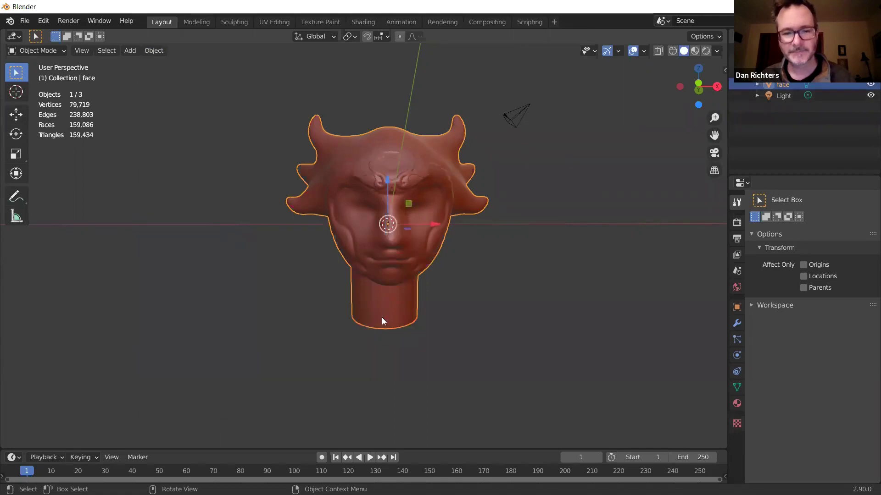
Switch to wireframe shading and examine the junction between the head and the merged neck from several angles.
{"action": "left_click", "coordinate": [458, 319]}
{"action": "middle_click_drag", "start_coordinate": [493, 306], "coordinate": [623, 205]}
{"action": "left_click", "coordinate": [632, 204]}
{"action": "middle_click_drag", "start_coordinate": [632, 265], "coordinate": [508, 292]}
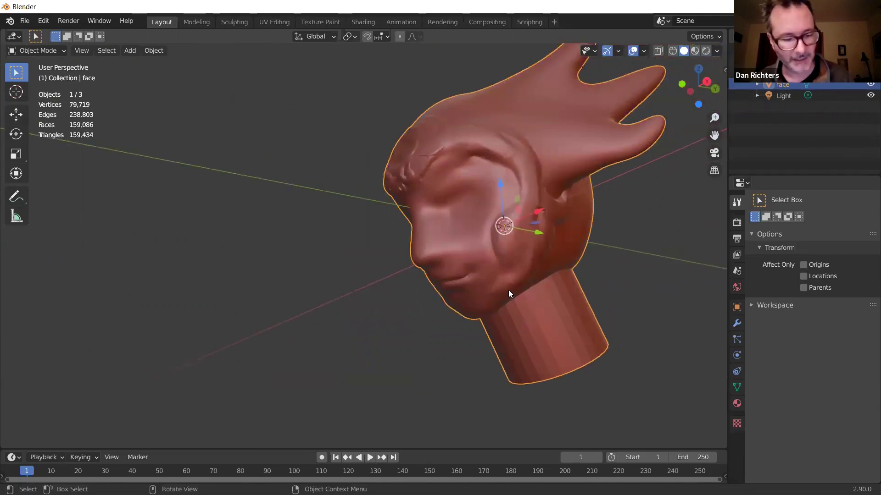
{"action": "key", "text": "z"}
{"action": "left_click", "coordinate": [412, 290]}
{"action": "mouse_move", "coordinate": [574, 275]}
{"action": "middle_mouse_down"}
{"action": "mouse_move", "coordinate": [565, 244]}
{"action": "mouse_move", "coordinate": [429, 214]}
{"action": "mouse_move", "coordinate": [413, 301]}
{"action": "mouse_move", "coordinate": [496, 366]}
{"action": "mouse_move", "coordinate": [421, 264]}
{"action": "middle_mouse_up"}
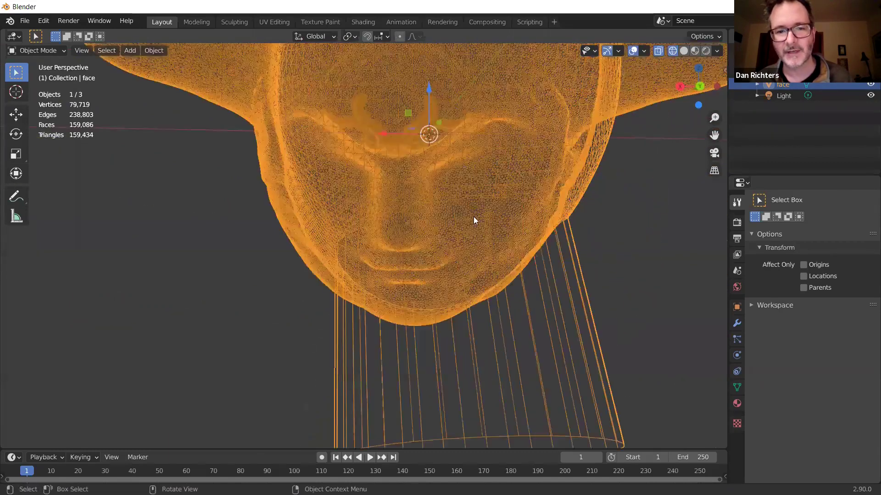
{"action": "middle_click_drag", "start_coordinate": [493, 191], "coordinate": [550, 170]}
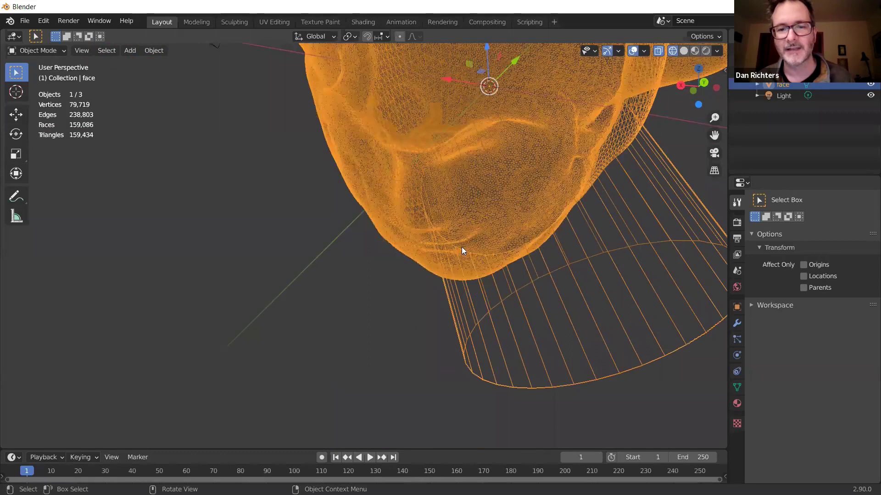
{"action": "mouse_move", "coordinate": [501, 210]}
{"action": "middle_mouse_down"}
{"action": "mouse_move", "coordinate": [521, 228]}
{"action": "mouse_move", "coordinate": [537, 285]}
{"action": "mouse_move", "coordinate": [524, 262]}
{"action": "mouse_move", "coordinate": [485, 262]}
{"action": "middle_mouse_up"}
{"action": "scroll", "coordinate": [530, 238], "scroll_direction": "down", "scroll_amount": 8}
Restore solid shading and view the merged head and neck from the side.
{"action": "key", "text": "z"}
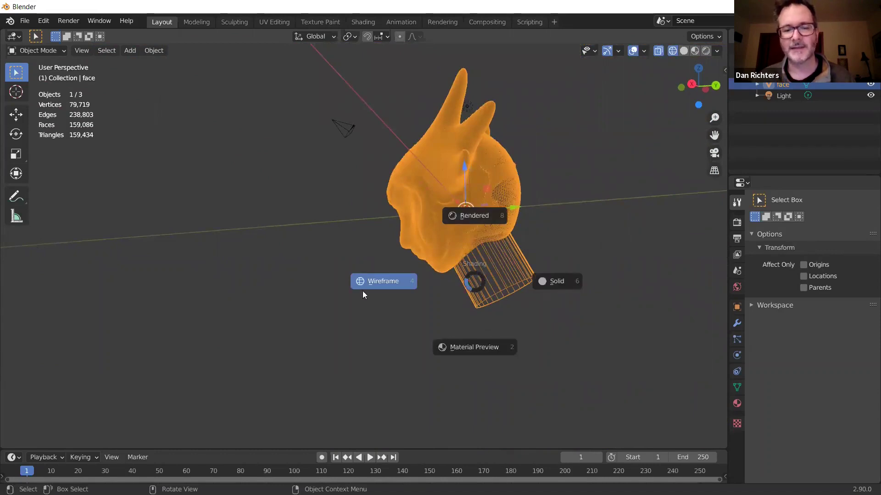
{"action": "left_click", "coordinate": [565, 281]}
{"action": "mouse_move", "coordinate": [516, 266]}
{"action": "middle_mouse_down"}
{"action": "mouse_move", "coordinate": [471, 282]}
{"action": "mouse_move", "coordinate": [483, 255]}
{"action": "mouse_move", "coordinate": [577, 273]}
{"action": "mouse_move", "coordinate": [572, 295]}
{"action": "mouse_move", "coordinate": [576, 270]}
{"action": "mouse_move", "coordinate": [586, 274]}
{"action": "middle_mouse_up"}
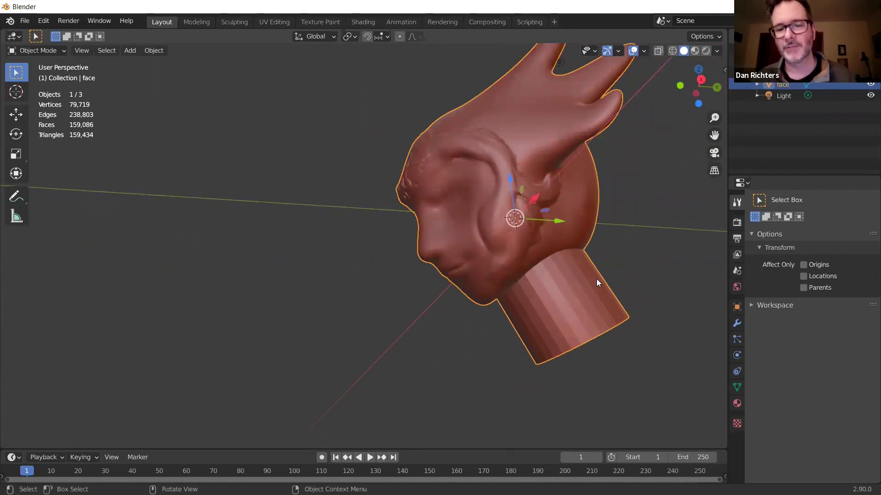
{"action": "middle_click_drag", "start_coordinate": [529, 230], "coordinate": [477, 163]}
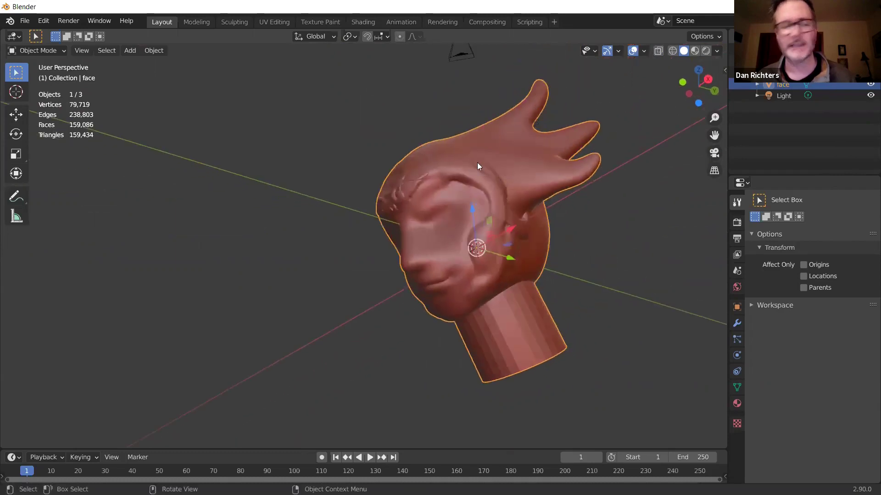
{"action": "middle_click_drag", "start_coordinate": [519, 246], "coordinate": [441, 253], "text": "shift"}
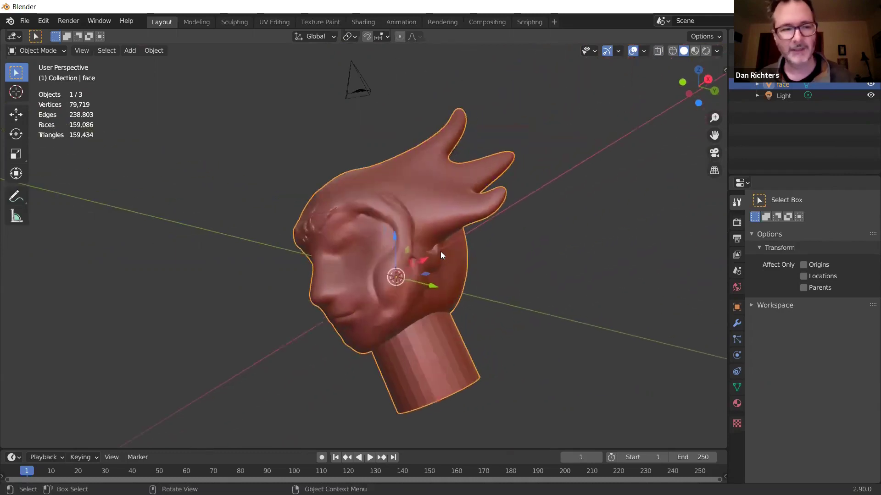
{"action": "left_click", "coordinate": [65, 50]}
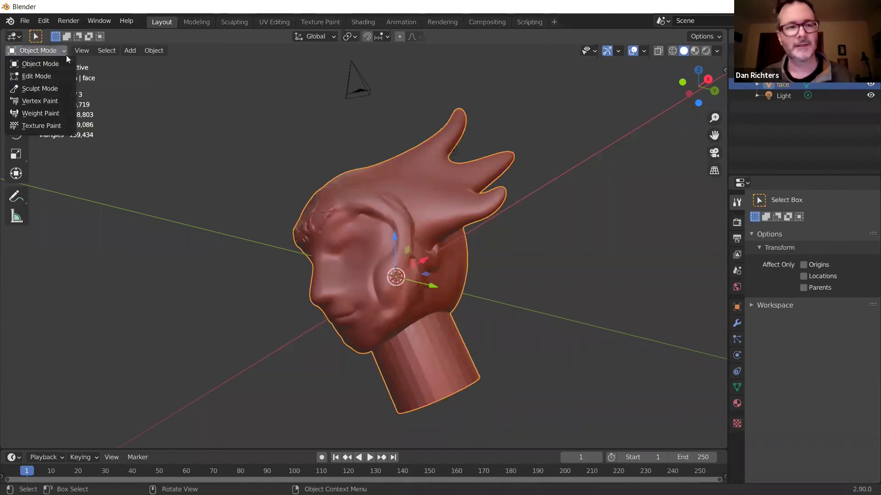
{"action": "left_click", "coordinate": [57, 89]}
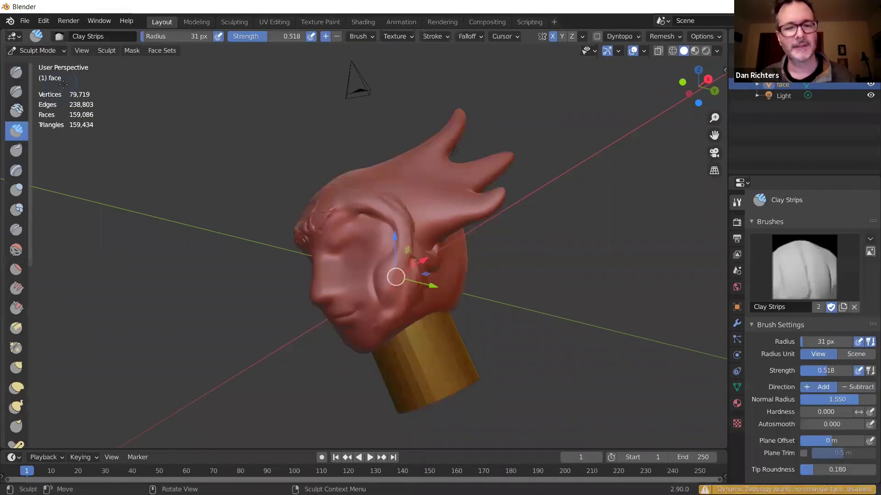
{"action": "left_click", "coordinate": [55, 50]}
{"action": "left_click", "coordinate": [35, 62]}
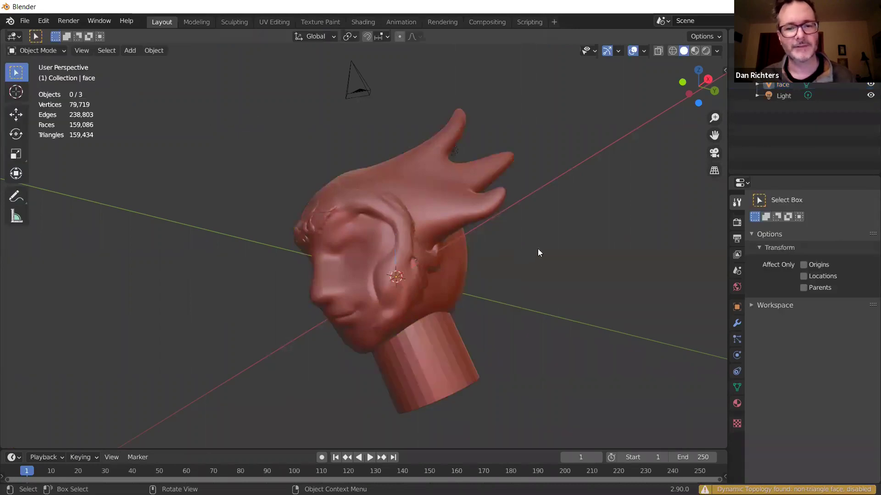
Select the merged head-and-neck object and switch it to Sculpt Mode.
{"action": "key", "text": "KP_1"}
{"action": "left_click", "coordinate": [289, 228]}
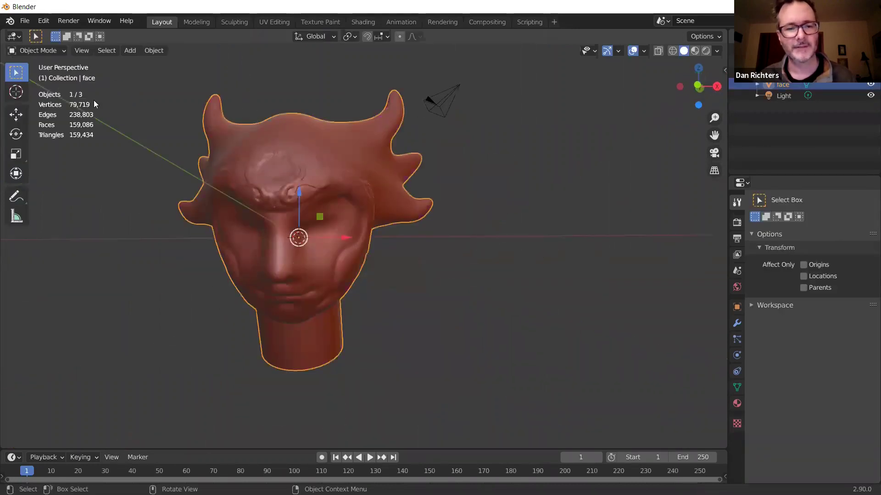
{"action": "left_click", "coordinate": [60, 50]}
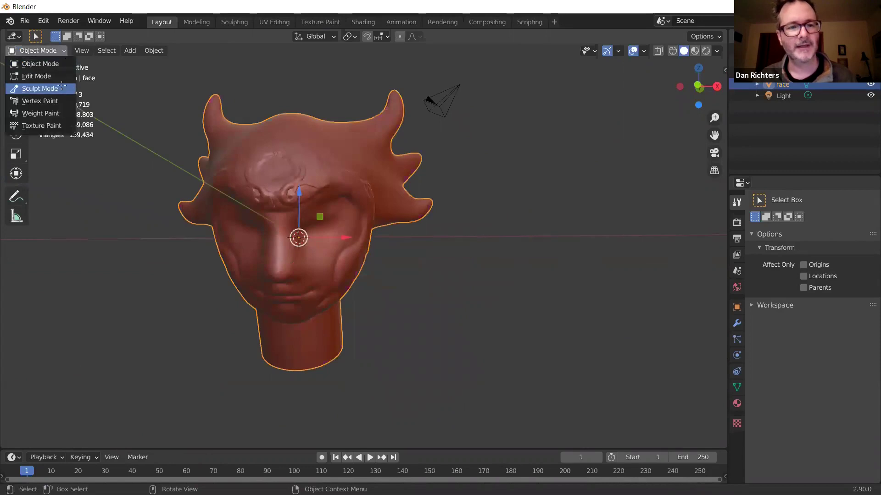
{"action": "left_click", "coordinate": [40, 88]}
Sculpt a Clay Strips stroke on the side of the head just above where it meets the neck.
{"action": "mouse_move", "coordinate": [376, 147]}
{"action": "middle_mouse_down"}
{"action": "mouse_move", "coordinate": [436, 142]}
{"action": "mouse_move", "coordinate": [403, 183]}
{"action": "mouse_move", "coordinate": [428, 183]}
{"action": "mouse_move", "coordinate": [433, 202]}
{"action": "mouse_move", "coordinate": [406, 265]}
{"action": "mouse_move", "coordinate": [429, 321]}
{"action": "mouse_move", "coordinate": [422, 248]}
{"action": "middle_mouse_up"}
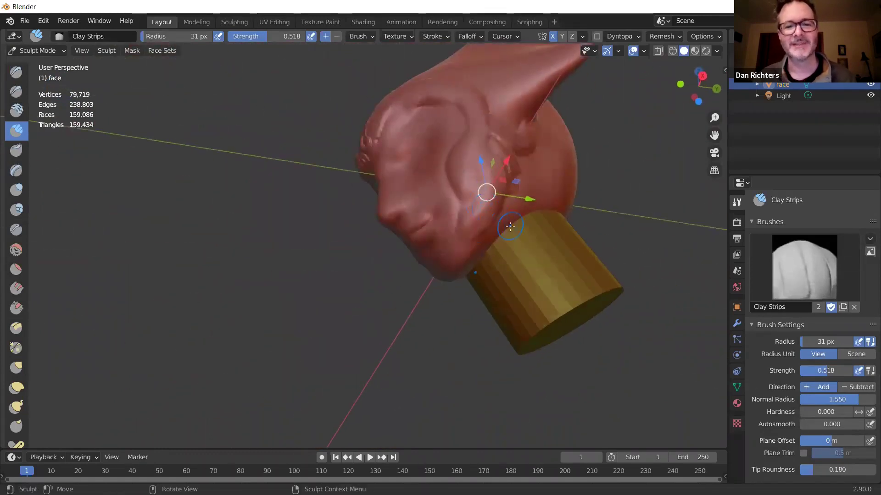
{"action": "left_click_drag", "start_coordinate": [695, 90], "coordinate": [699, 95]}
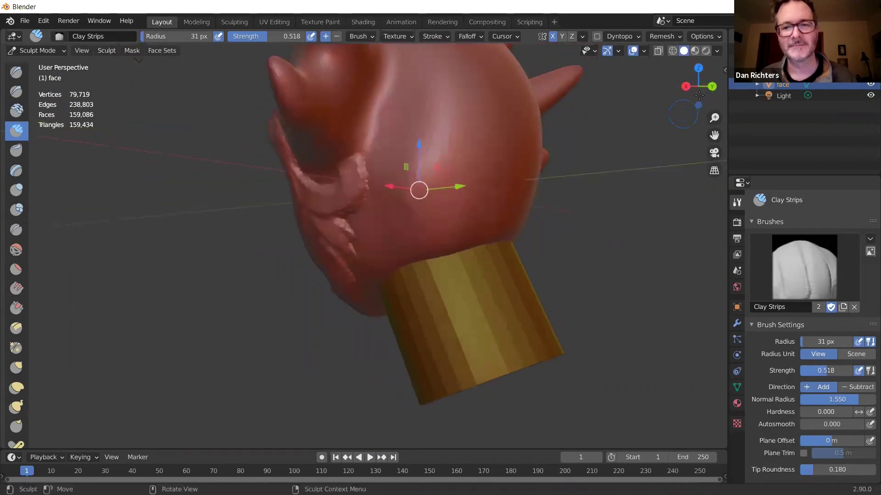
{"action": "mouse_move", "coordinate": [463, 229]}
{"action": "middle_mouse_down"}
{"action": "mouse_move", "coordinate": [498, 217]}
{"action": "mouse_move", "coordinate": [421, 322]}
{"action": "middle_mouse_up"}
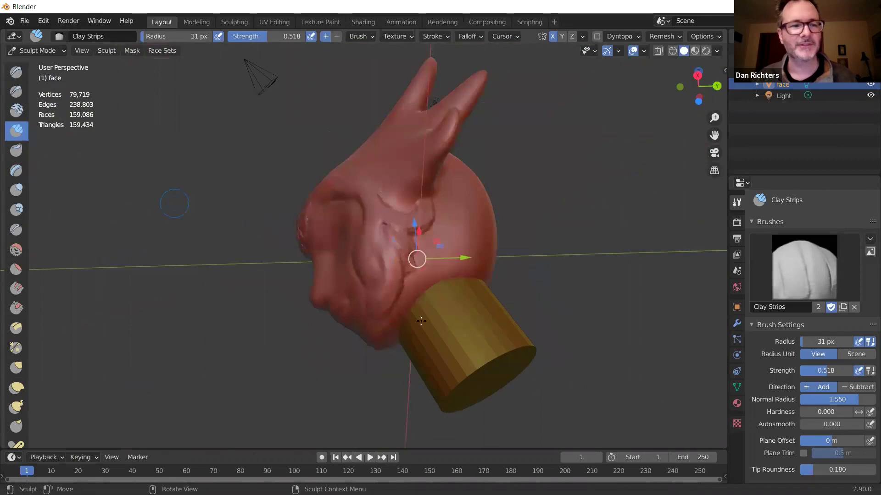
{"action": "scroll", "coordinate": [475, 300], "scroll_direction": "up", "scroll_amount": 4}
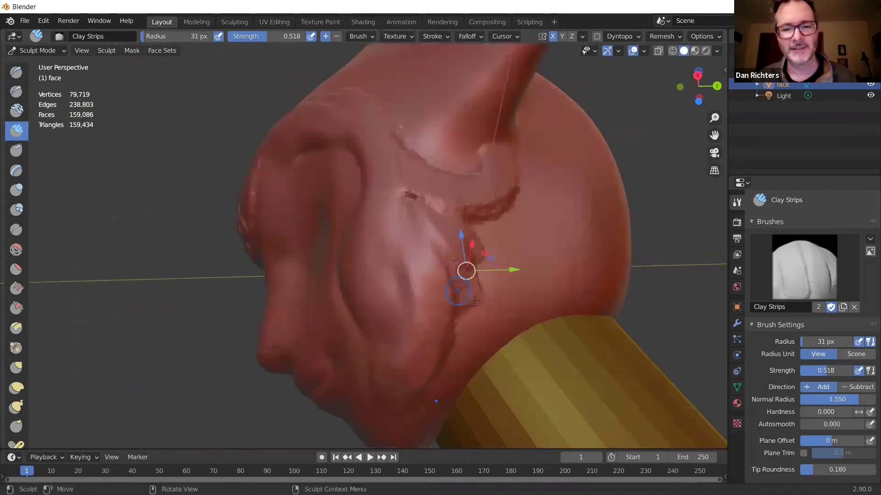
{"action": "mouse_move", "coordinate": [535, 316]}
{"action": "left_mouse_down"}
{"action": "mouse_move", "coordinate": [500, 359]}
{"action": "mouse_move", "coordinate": [537, 335]}
{"action": "mouse_move", "coordinate": [527, 317]}
{"action": "mouse_move", "coordinate": [516, 317]}
{"action": "mouse_move", "coordinate": [512, 330]}
{"action": "left_mouse_up"}
{"action": "scroll", "coordinate": [37, 59], "scroll_direction": "down", "scroll_amount": 4}
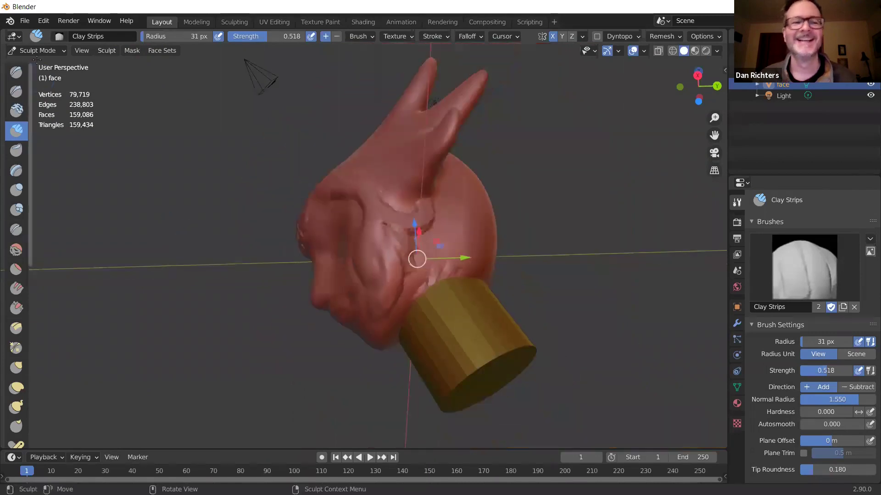
Switch the merged head and neck to Object Mode and examine the form from the front, side and above.
{"action": "mouse_move", "coordinate": [320, 190]}
{"action": "middle_mouse_down"}
{"action": "mouse_move", "coordinate": [344, 250]}
{"action": "mouse_move", "coordinate": [389, 213]}
{"action": "middle_mouse_up"}
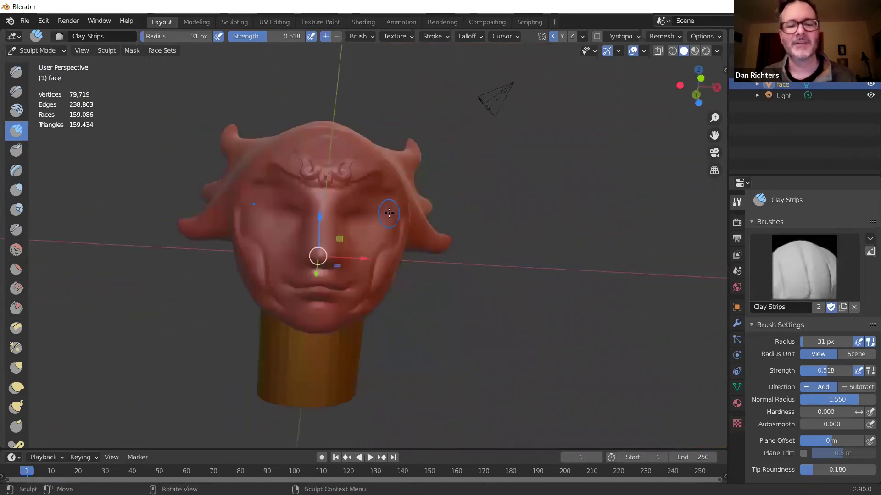
{"action": "mouse_move", "coordinate": [325, 357]}
{"action": "middle_mouse_down"}
{"action": "mouse_move", "coordinate": [294, 346]}
{"action": "mouse_move", "coordinate": [395, 366]}
{"action": "middle_mouse_up"}
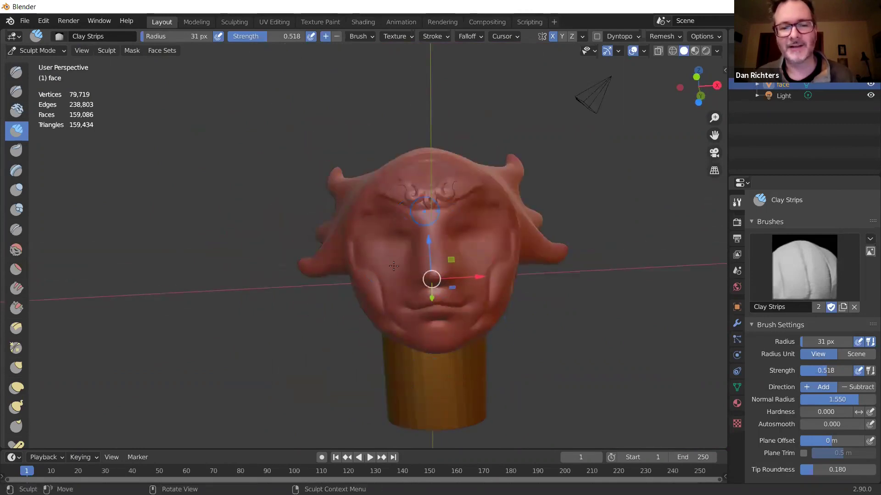
{"action": "left_click", "coordinate": [62, 51]}
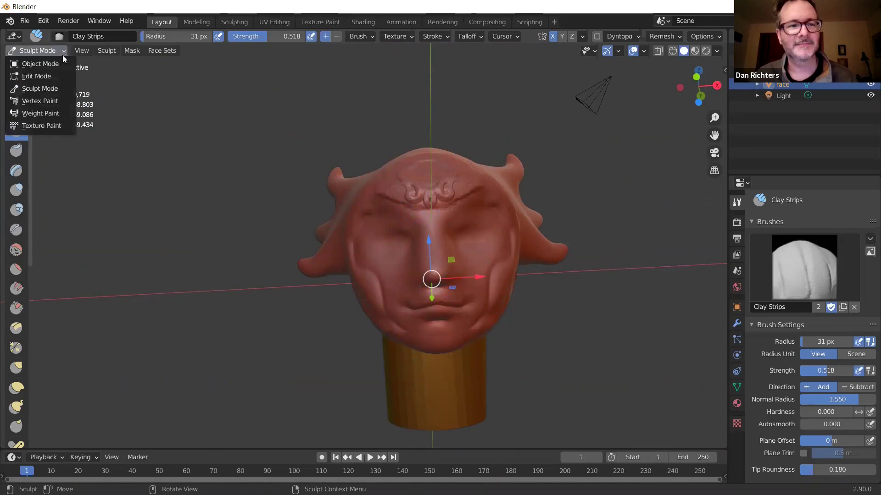
{"action": "left_click", "coordinate": [63, 64]}
{"action": "mouse_move", "coordinate": [328, 258]}
{"action": "middle_mouse_down"}
{"action": "mouse_move", "coordinate": [309, 289]}
{"action": "mouse_move", "coordinate": [431, 381]}
{"action": "middle_mouse_up"}
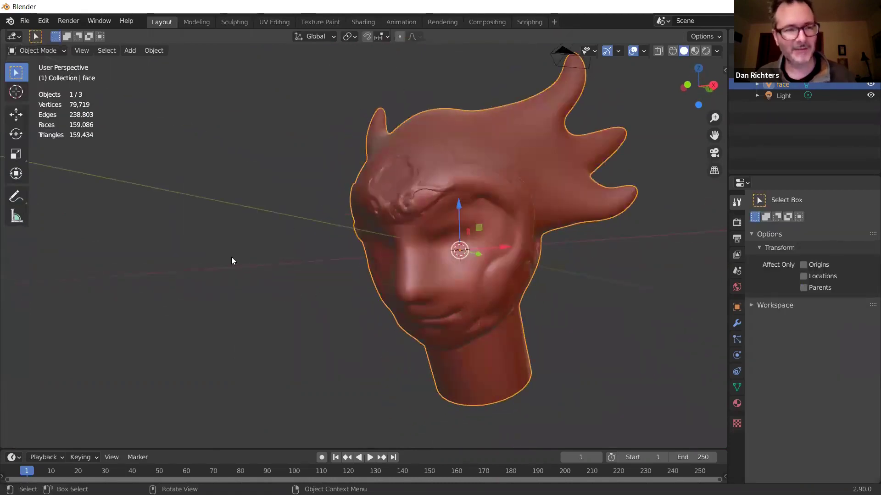
{"action": "scroll", "coordinate": [431, 252], "scroll_direction": "down", "scroll_amount": 3}
{"action": "middle_click_drag", "start_coordinate": [431, 252], "coordinate": [515, 307]}
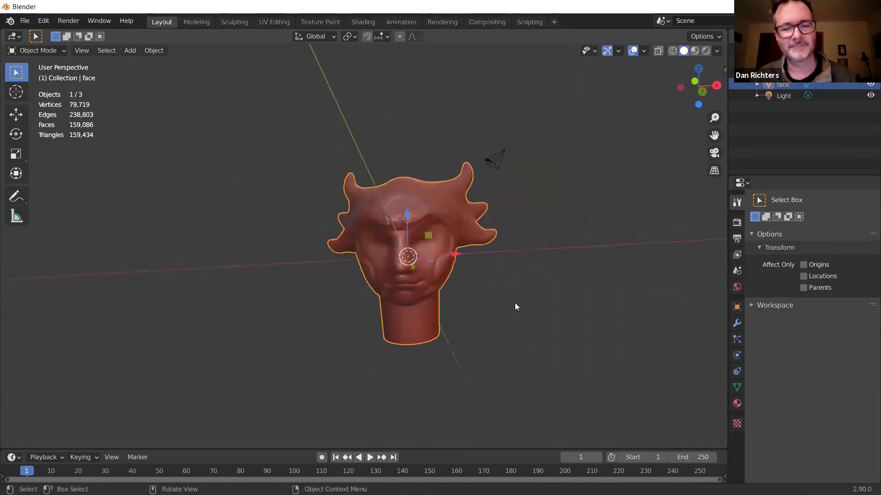
{"action": "middle_click_drag", "start_coordinate": [396, 247], "coordinate": [207, 184]}
Return the merged head and neck to Sculpt Mode and view the face from the front.
{"action": "left_click", "coordinate": [62, 54]}
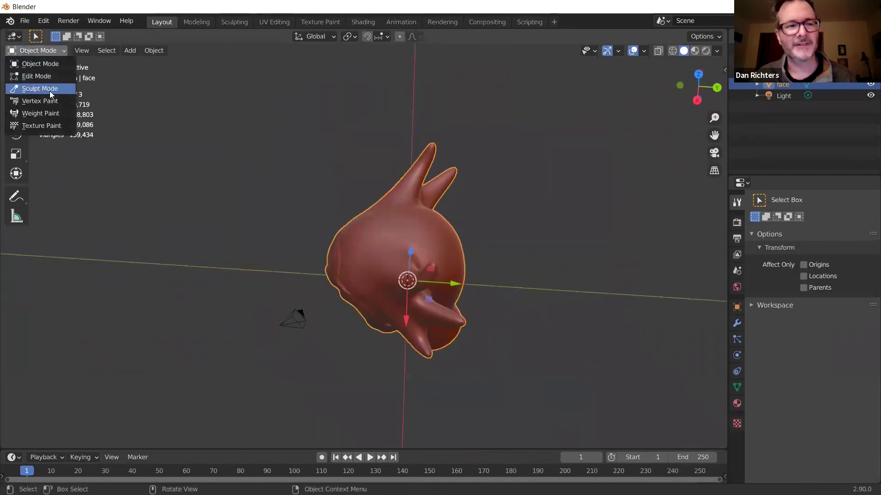
{"action": "left_click", "coordinate": [35, 87]}
{"action": "mouse_move", "coordinate": [290, 264]}
{"action": "middle_mouse_down"}
{"action": "mouse_move", "coordinate": [377, 194]}
{"action": "mouse_move", "coordinate": [378, 226]}
{"action": "middle_mouse_up"}
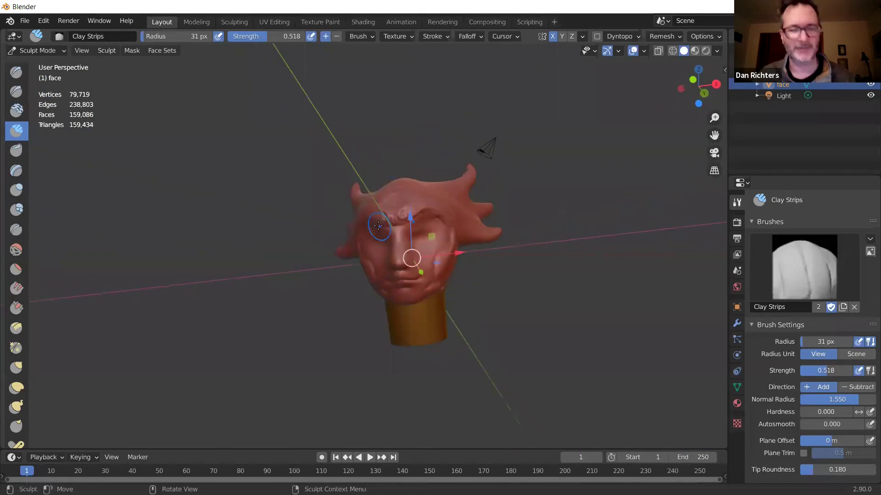
Undo back past the Boolean union and the neck cylinder's tilt, restoring the upright cylinder as a separate object.
{"action": "key", "text": "ctrl+z"}
{"action": "key", "text": "ctrl+shift+z"}
{"action": "key", "text": "ctrl+z"}
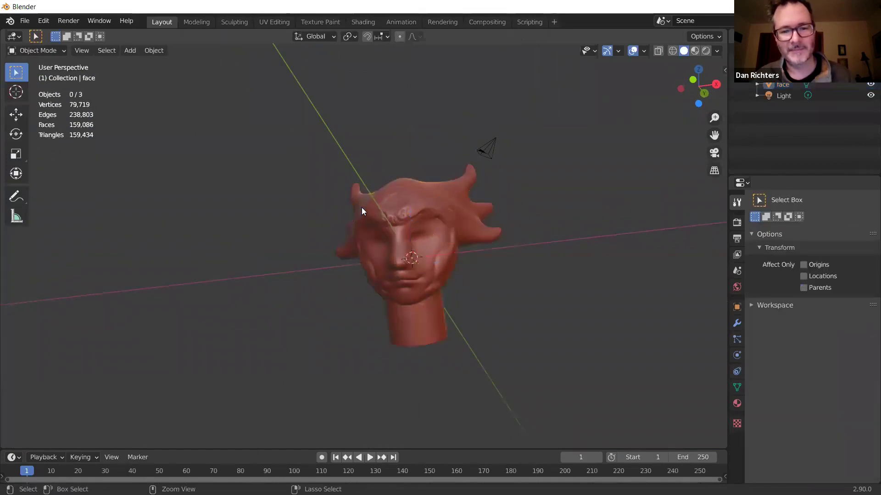
{"action": "key", "text": "ctrl+z"}
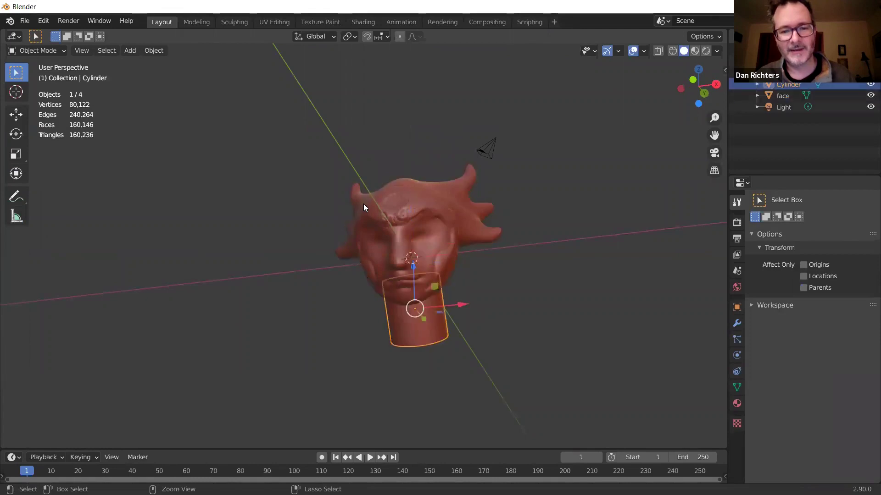
{"action": "key", "text": "ctrl+z"}
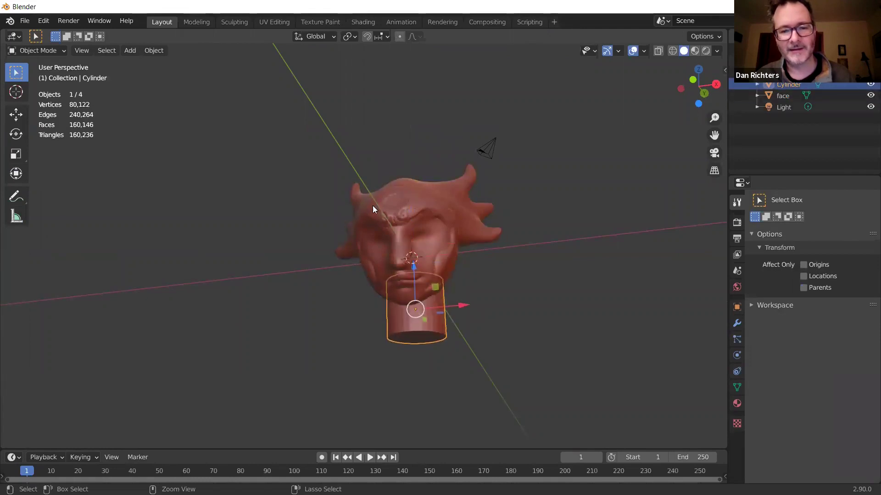
Move the neck cylinder slightly forward along the Y axis beneath the head.
{"action": "mouse_move", "coordinate": [413, 288]}
{"action": "middle_mouse_down"}
{"action": "mouse_move", "coordinate": [408, 304]}
{"action": "mouse_move", "coordinate": [419, 299]}
{"action": "middle_mouse_up"}
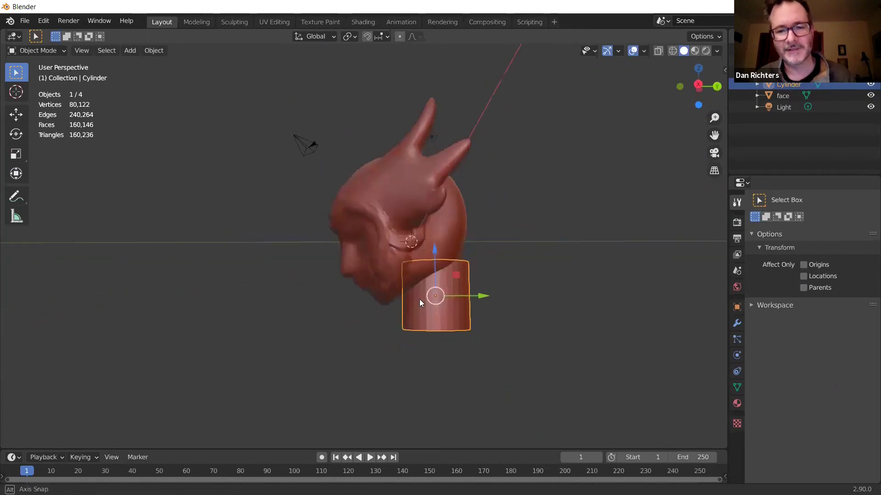
{"action": "key", "text": "g"}
{"action": "key", "text": "y"}
{"action": "left_click", "coordinate": [445, 295]}
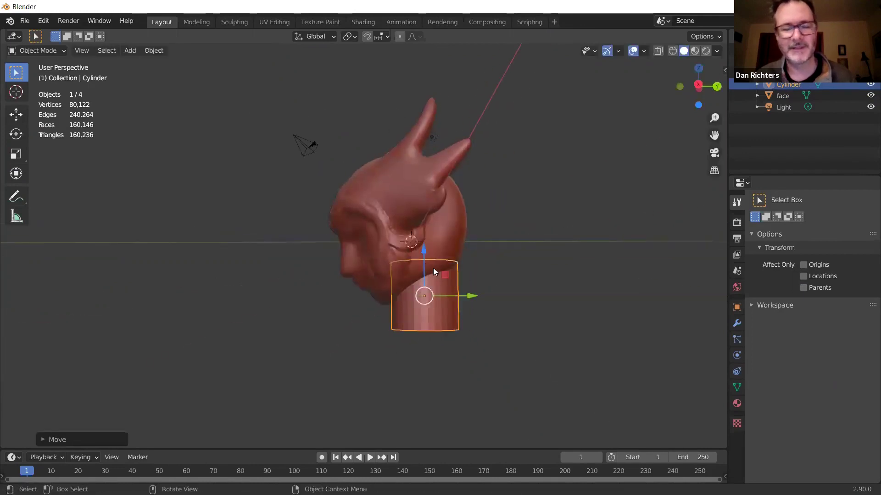
Merge the neck cylinder into the head with the Bool Tool's Auto Boolean Union and clear the selection.
{"action": "left_click", "coordinate": [430, 204], "text": "shift"}
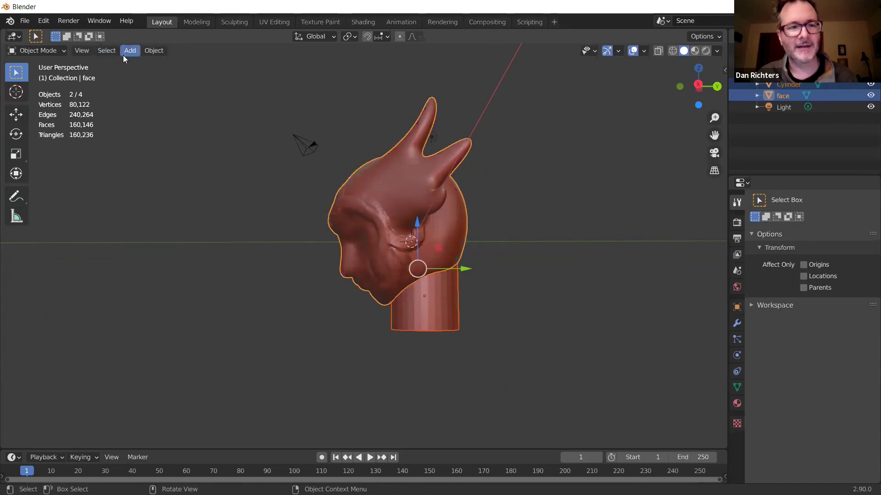
{"action": "left_click", "coordinate": [155, 51]}
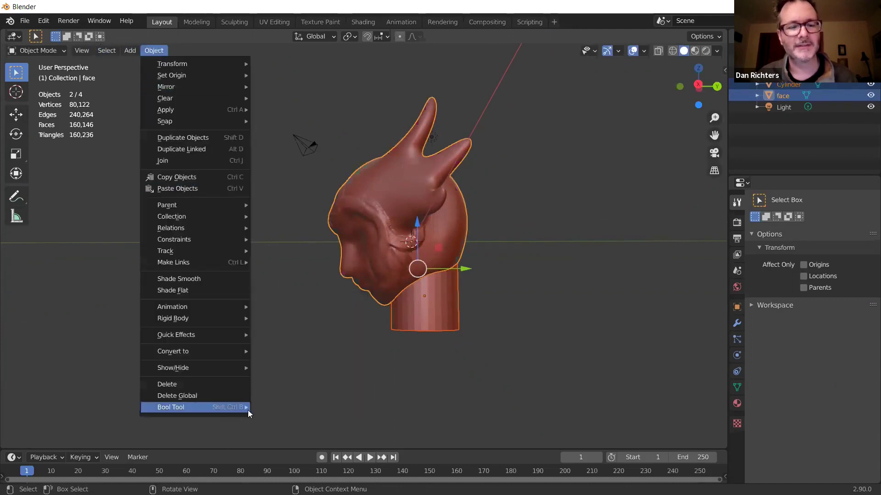
{"action": "mouse_move", "coordinate": [250, 409]}
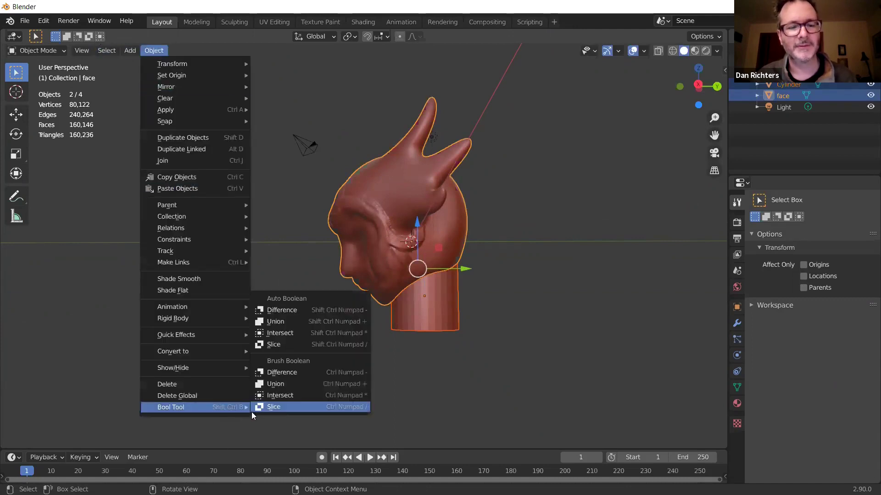
{"action": "left_click", "coordinate": [317, 322]}
{"action": "left_click", "coordinate": [290, 279]}
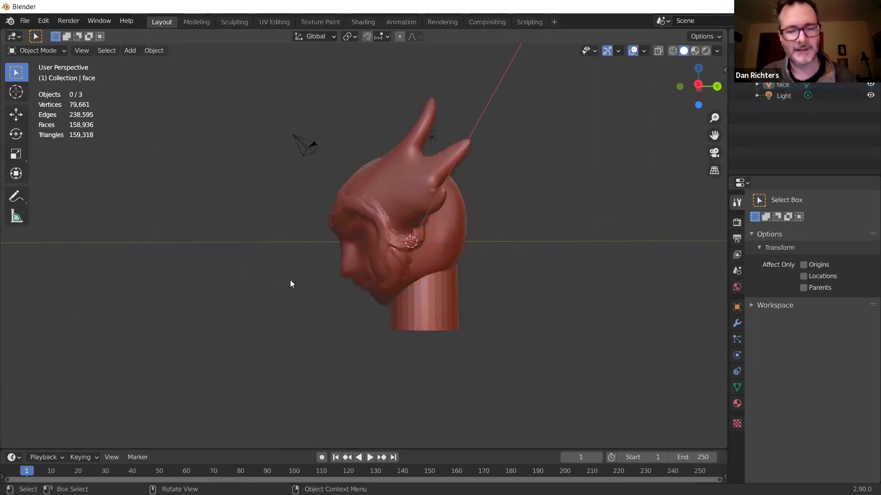
Switch the newly merged head and neck to Sculpt Mode and inspect it from the front and side.
{"action": "middle_click_drag", "start_coordinate": [289, 280], "coordinate": [125, 71]}
{"action": "left_click", "coordinate": [64, 52]}
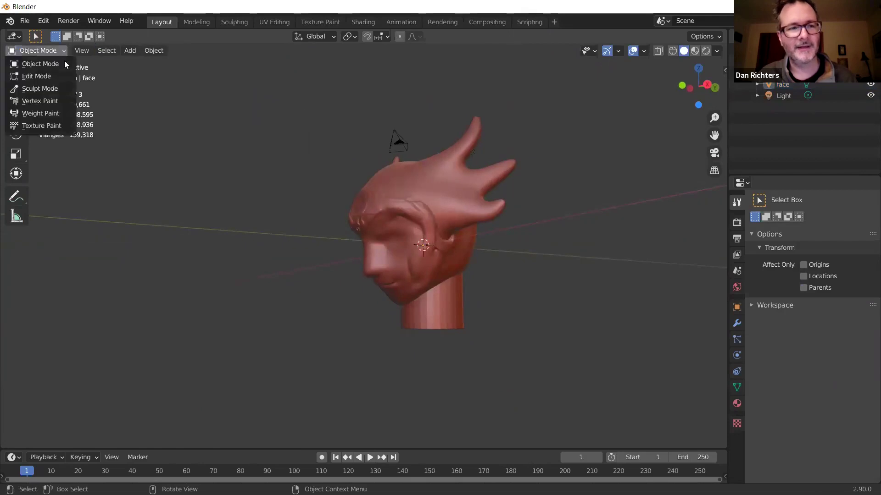
{"action": "left_click", "coordinate": [56, 87]}
{"action": "mouse_move", "coordinate": [331, 242]}
{"action": "middle_mouse_down"}
{"action": "mouse_move", "coordinate": [425, 296]}
{"action": "mouse_move", "coordinate": [452, 276]}
{"action": "mouse_move", "coordinate": [394, 242]}
{"action": "middle_mouse_up"}
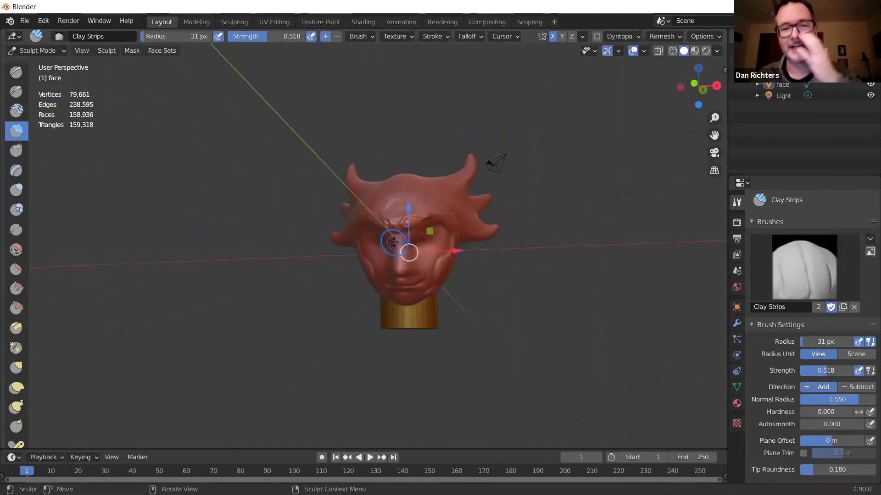
{"action": "mouse_move", "coordinate": [395, 242]}
{"action": "middle_mouse_down"}
{"action": "mouse_move", "coordinate": [401, 257]}
{"action": "mouse_move", "coordinate": [459, 289]}
{"action": "mouse_move", "coordinate": [454, 321]}
{"action": "mouse_move", "coordinate": [413, 316]}
{"action": "mouse_move", "coordinate": [431, 294]}
{"action": "mouse_move", "coordinate": [436, 299]}
{"action": "middle_mouse_up"}
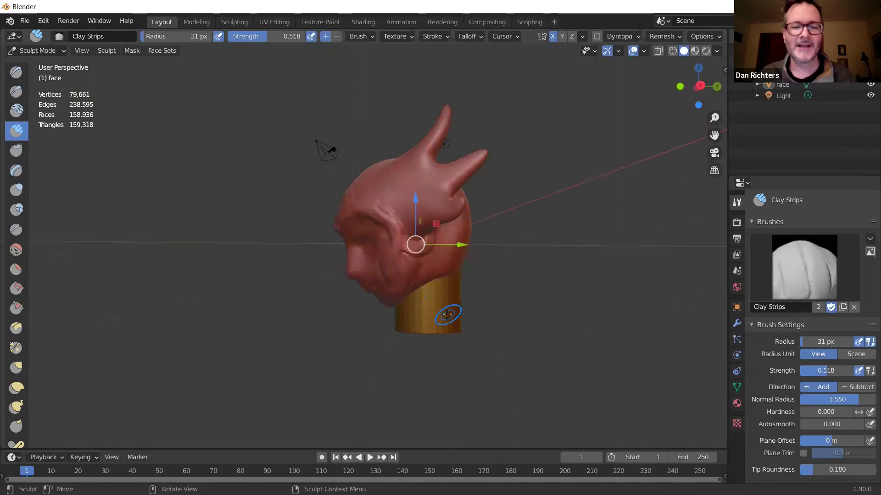
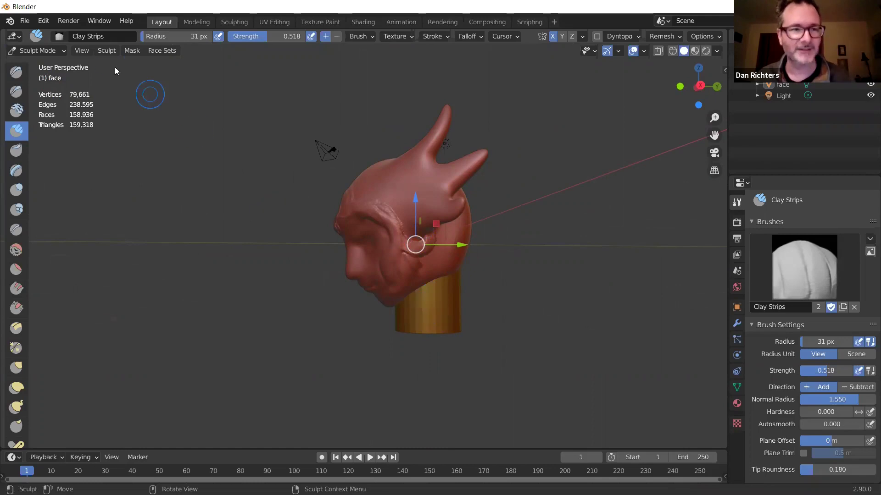
Return to Object Mode and undo the latest Boolean union together with the cylinder's forward move.
{"action": "left_click", "coordinate": [61, 52]}
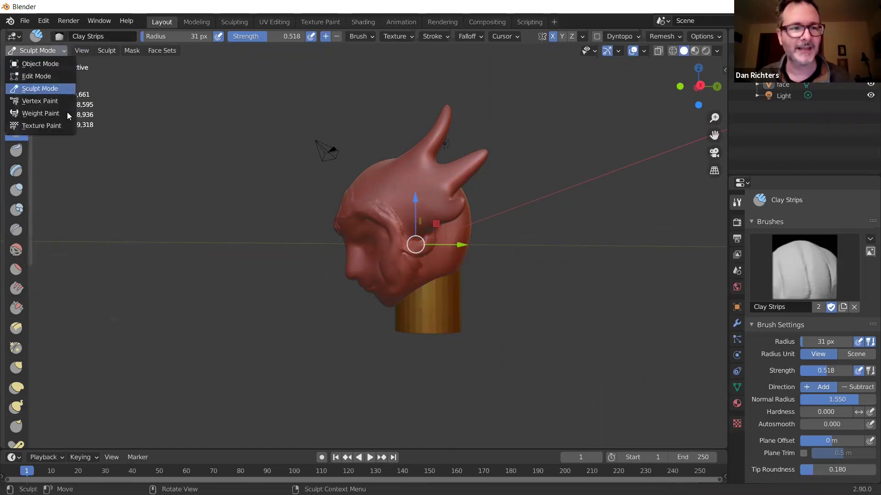
{"action": "left_click", "coordinate": [56, 65]}
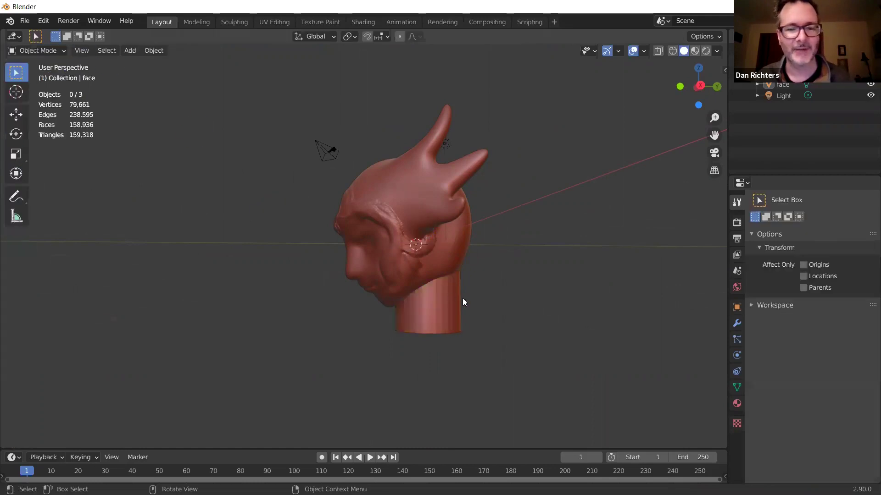
{"action": "left_click", "coordinate": [432, 309]}
{"action": "key", "text": "ctrl+z"}
{"action": "key", "text": "ctrl+z"}
{"action": "key", "text": "ctrl+z"}
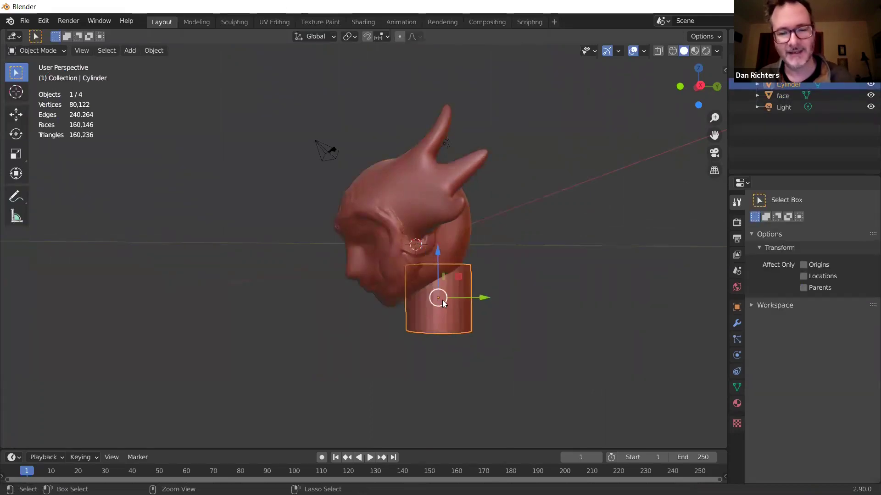
{"action": "key", "text": "ctrl+shift+z"}
Move the neck cylinder well clear behind the head and delete it, keeping only the head.
{"action": "middle_click_drag", "start_coordinate": [464, 343], "coordinate": [593, 301]}
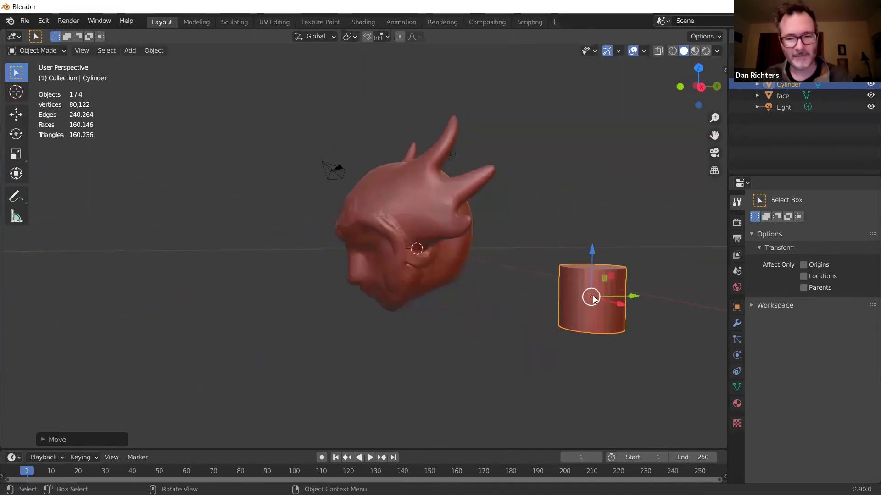
{"action": "left_click", "coordinate": [420, 209]}
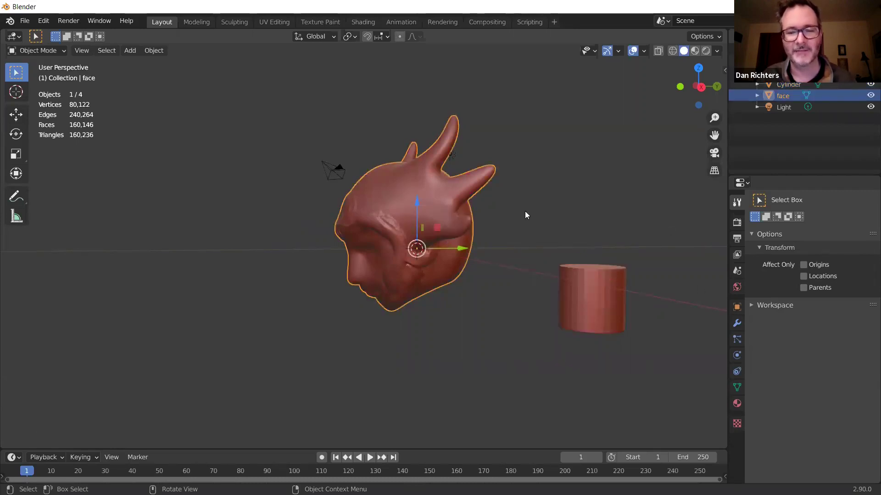
{"action": "left_click", "coordinate": [588, 292]}
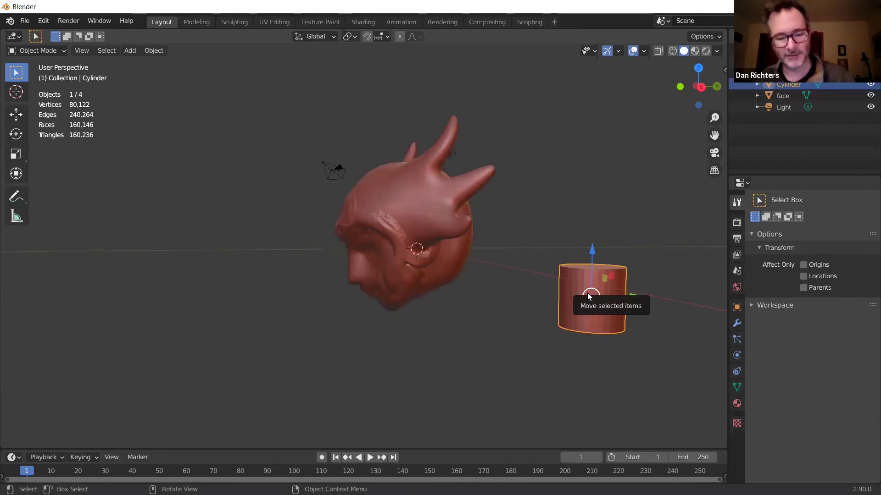
{"action": "key", "text": "x"}
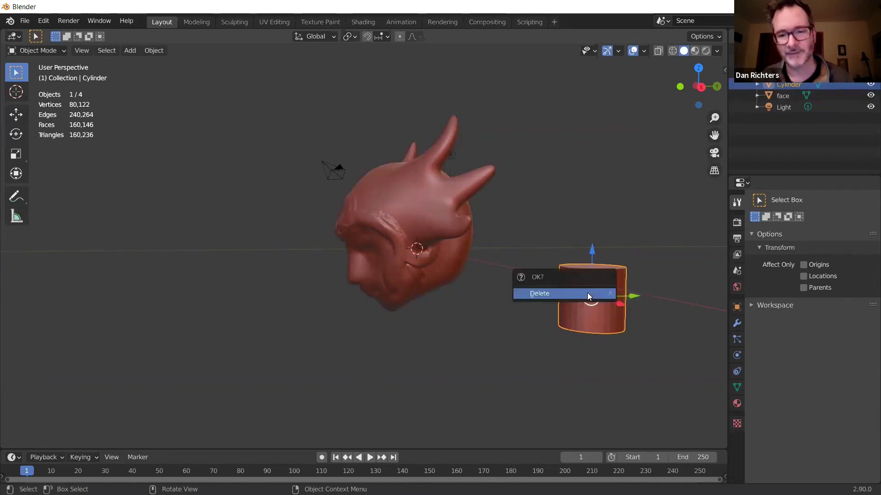
{"action": "left_click", "coordinate": [588, 293]}
Save the horned head without its neck as face.blend in the Documents folder.
{"action": "middle_click_drag", "start_coordinate": [552, 306], "coordinate": [583, 300]}
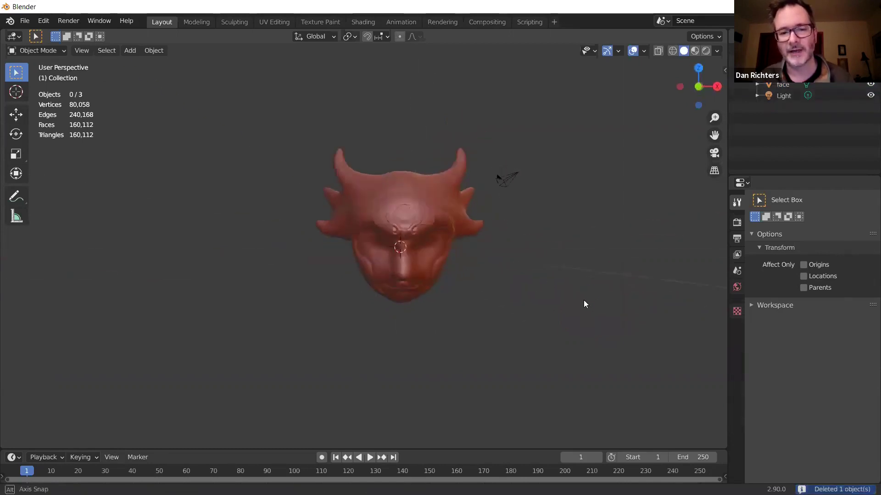
{"action": "scroll", "coordinate": [437, 259], "scroll_direction": "up", "scroll_amount": 2}
{"action": "middle_click_drag", "start_coordinate": [437, 258], "coordinate": [477, 248]}
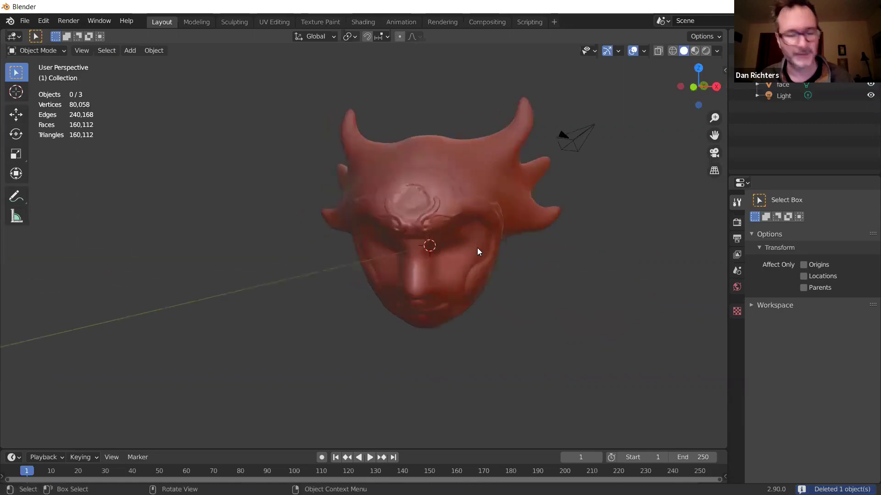
{"action": "key", "text": "ctrl+s"}
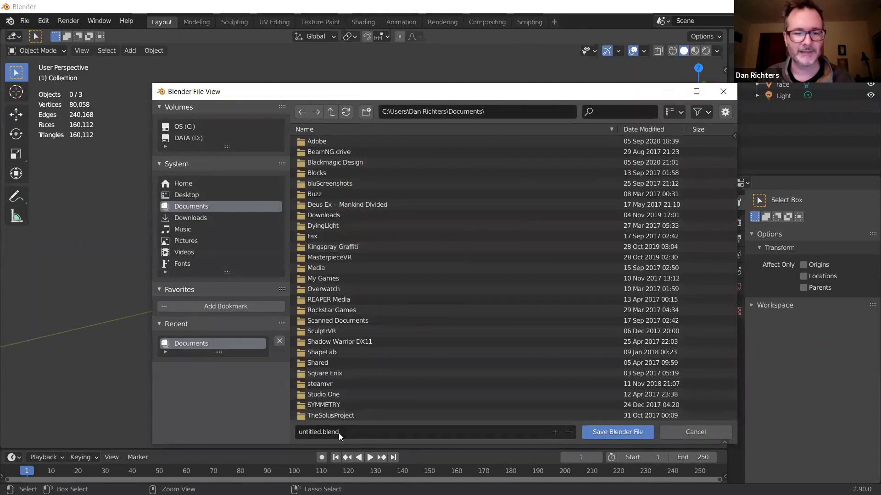
{"action": "left_click", "coordinate": [320, 431]}
{"action": "double_click", "coordinate": [296, 436]}
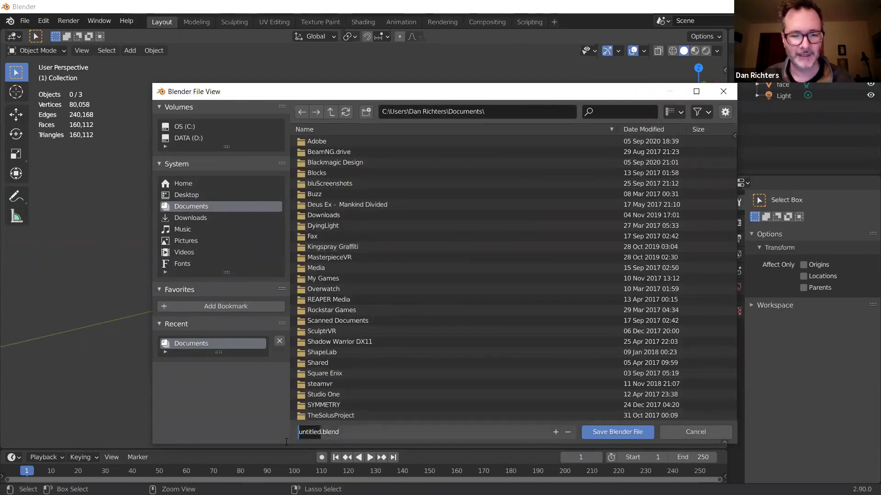
{"action": "type", "text": "face"}
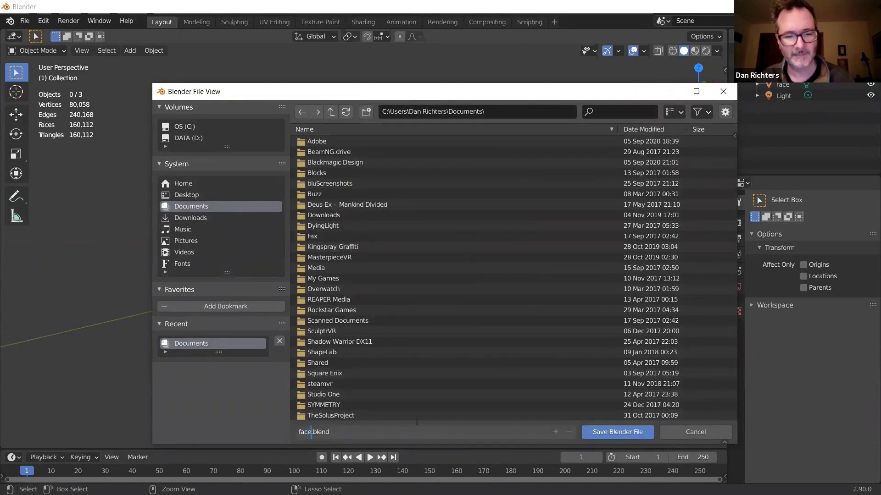
{"action": "left_click", "coordinate": [622, 433]}
{"action": "left_click", "coordinate": [622, 433]}
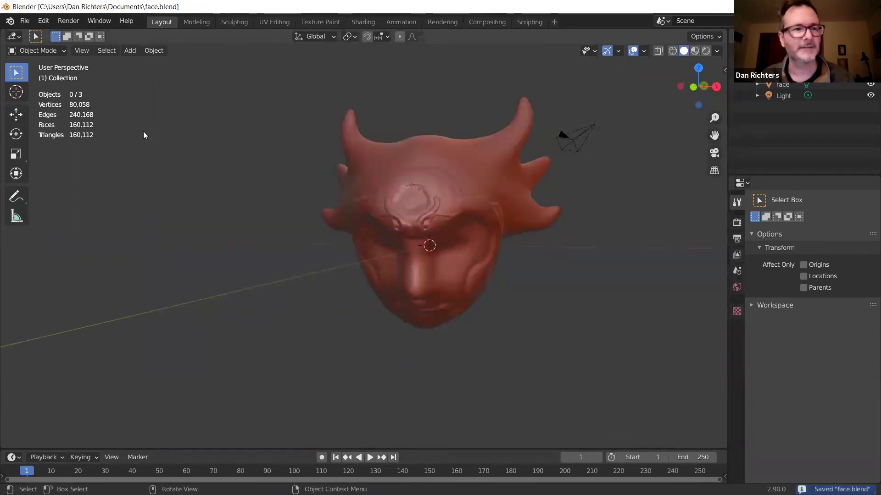
{"action": "middle_click_drag", "start_coordinate": [271, 214], "coordinate": [216, 202]}
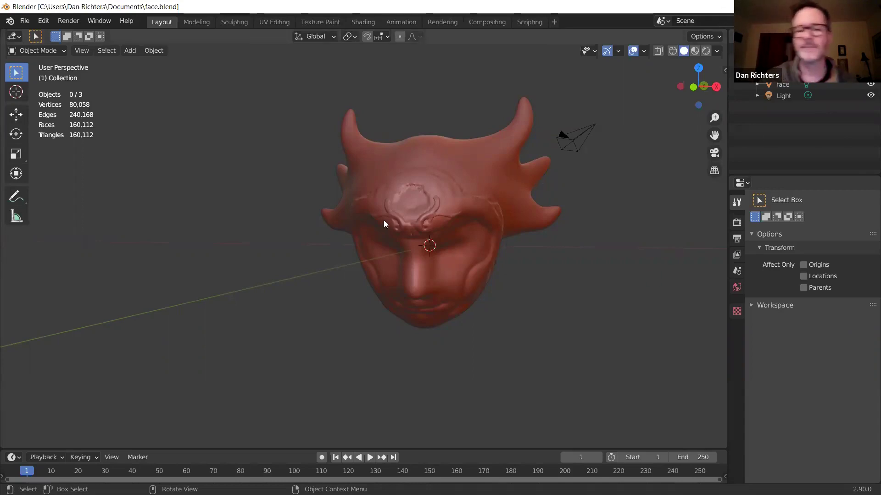
{"action": "middle_click_drag", "start_coordinate": [456, 322], "coordinate": [502, 355]}
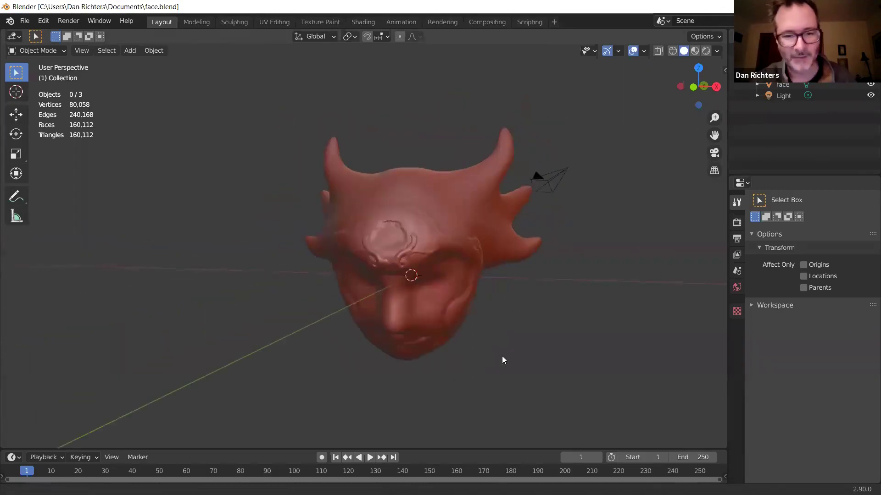
Relaunch Blender from the desktop, reopen the recent file face.blend, and get the add-ons preferences window out of the way.
{"action": "key", "text": "shift"}
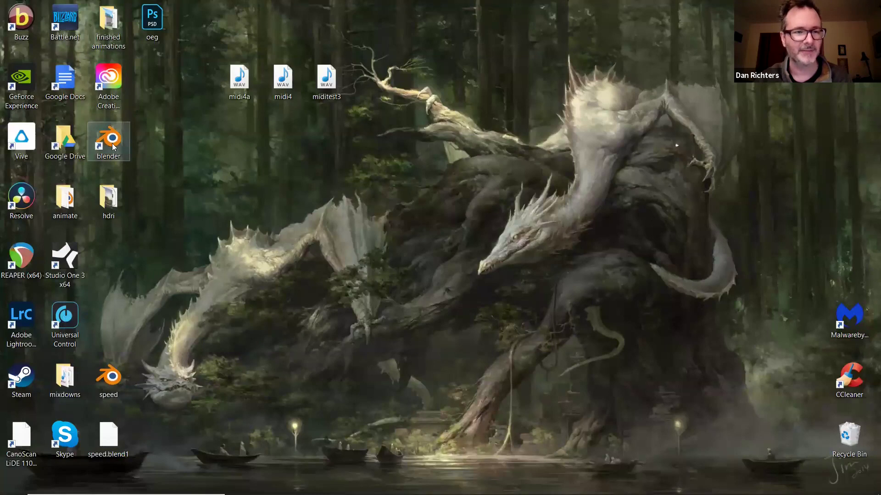
{"action": "left_click", "coordinate": [110, 140]}
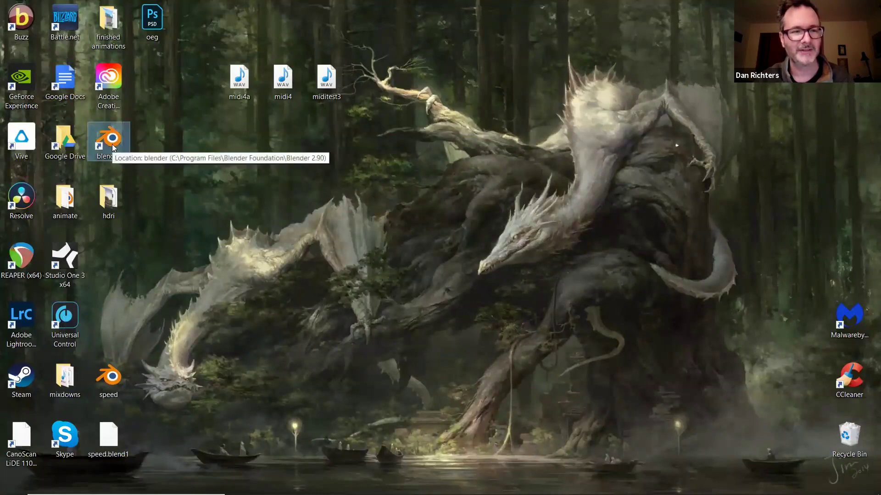
{"action": "double_click", "coordinate": [115, 138]}
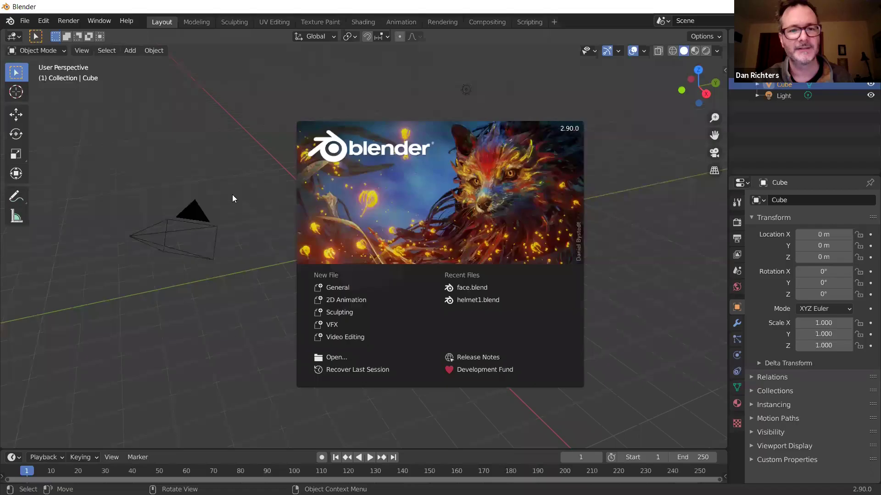
{"action": "left_click", "coordinate": [470, 287]}
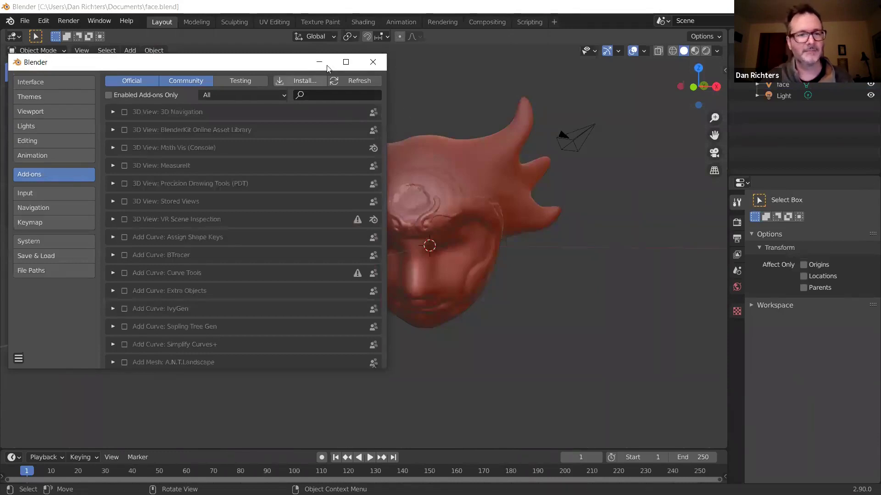
{"action": "left_click", "coordinate": [476, 80]}
Add a mesh cylinder, lower it beneath the head as a neck, and scale it up uniformly.
{"action": "middle_click_drag", "start_coordinate": [438, 186], "coordinate": [188, 203]}
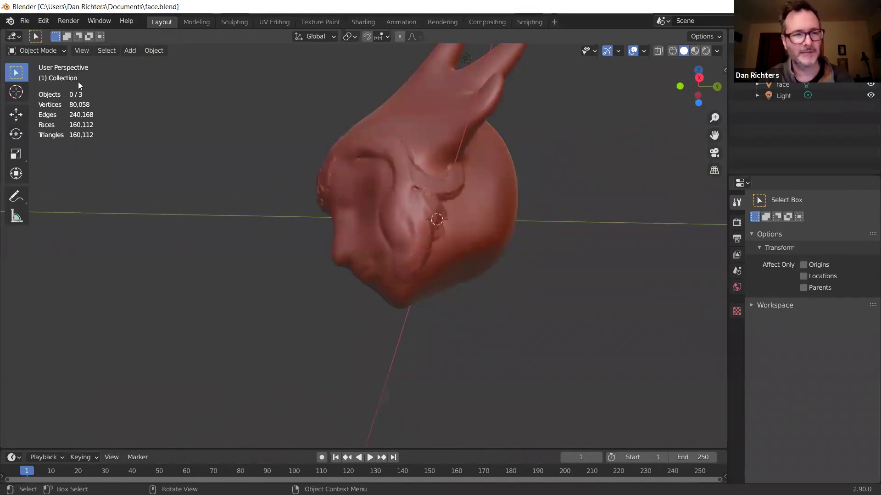
{"action": "key", "text": "shift+a"}
{"action": "mouse_move", "coordinate": [279, 255]}
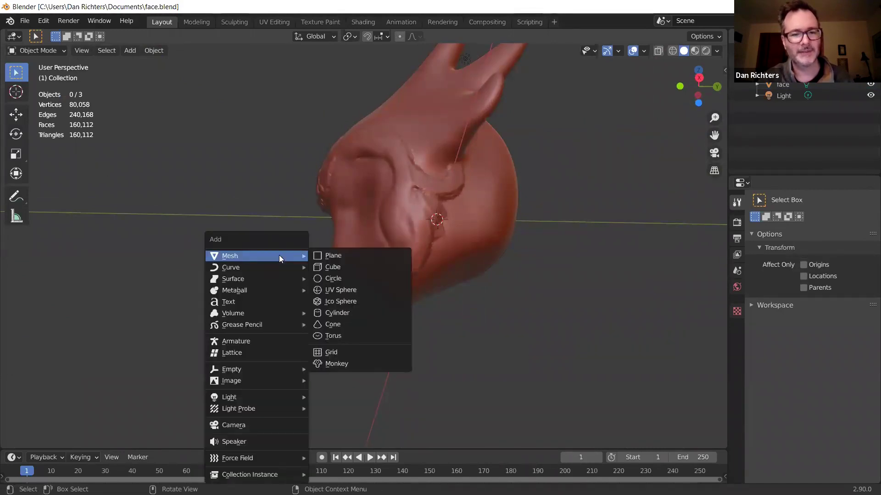
{"action": "left_click", "coordinate": [353, 312]}
{"action": "left_click_drag", "start_coordinate": [436, 196], "coordinate": [441, 259]}
{"action": "middle_click_drag", "start_coordinate": [577, 275], "coordinate": [571, 286]}
{"action": "key", "text": "s"}
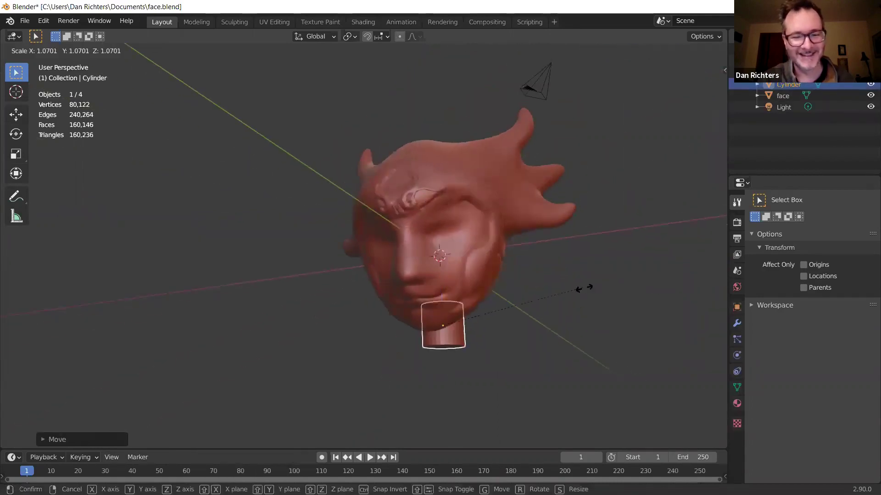
{"action": "left_click", "coordinate": [670, 259]}
Move the neck cylinder slightly backward in side view so it sits under the rear of the skull.
{"action": "middle_click_drag", "start_coordinate": [590, 320], "coordinate": [470, 336]}
{"action": "left_click", "coordinate": [475, 329]}
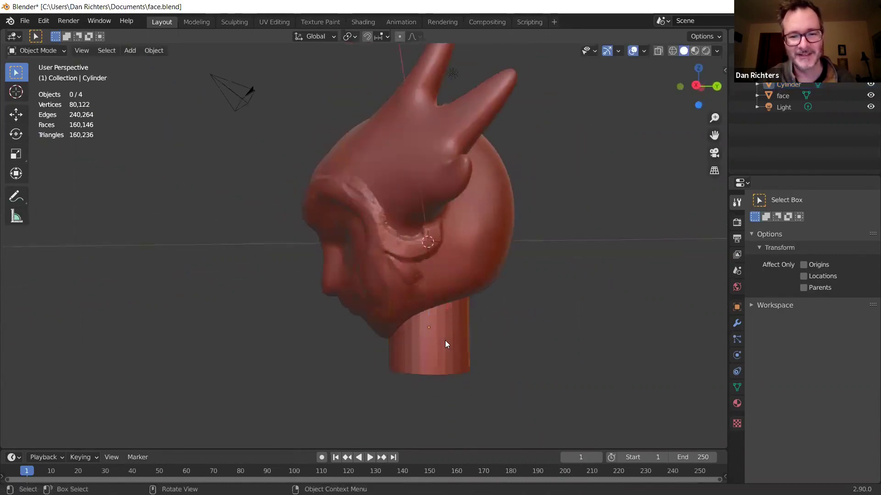
{"action": "left_click", "coordinate": [433, 344]}
{"action": "key", "text": "g"}
{"action": "left_click", "coordinate": [495, 326]}
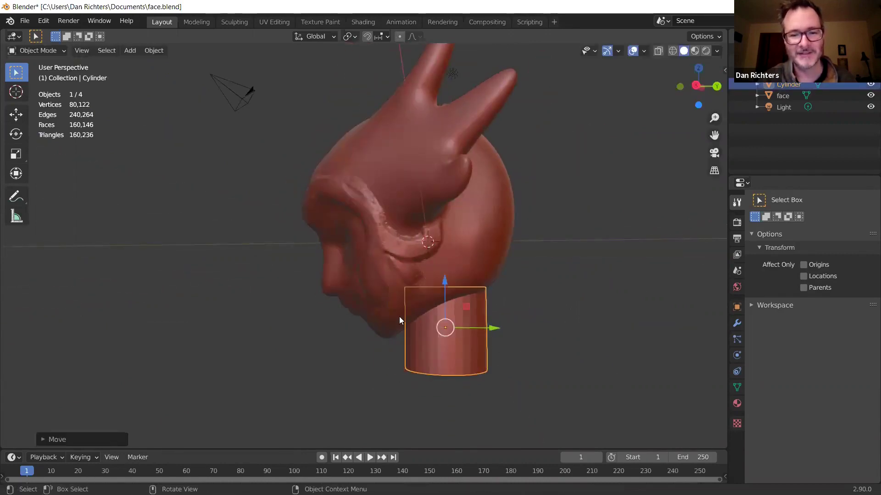
Merge the neck cylinder into the head with Bool Tool's Auto Boolean Union, keeping the head as the active object.
{"action": "left_click", "coordinate": [451, 154], "text": "shift"}
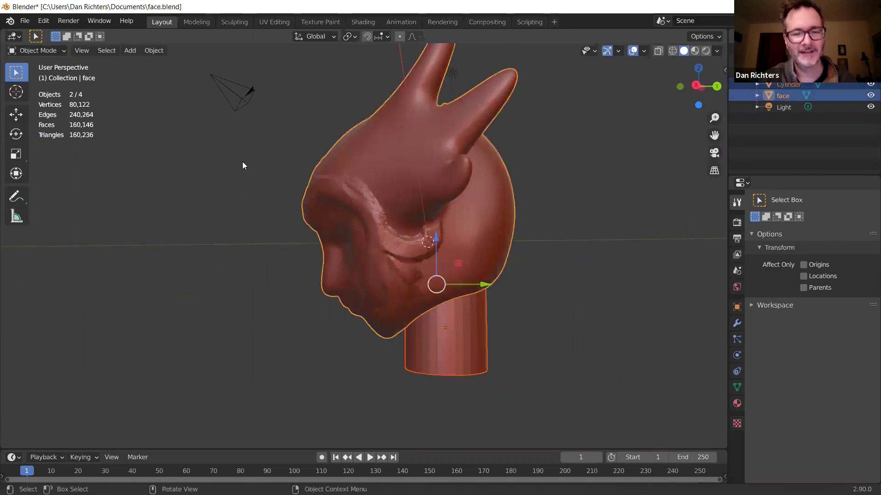
{"action": "left_click", "coordinate": [153, 51]}
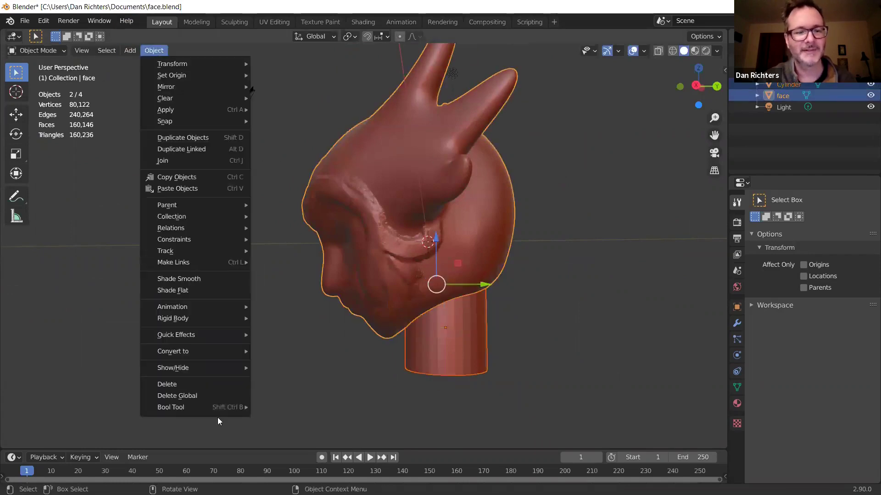
{"action": "mouse_move", "coordinate": [214, 406]}
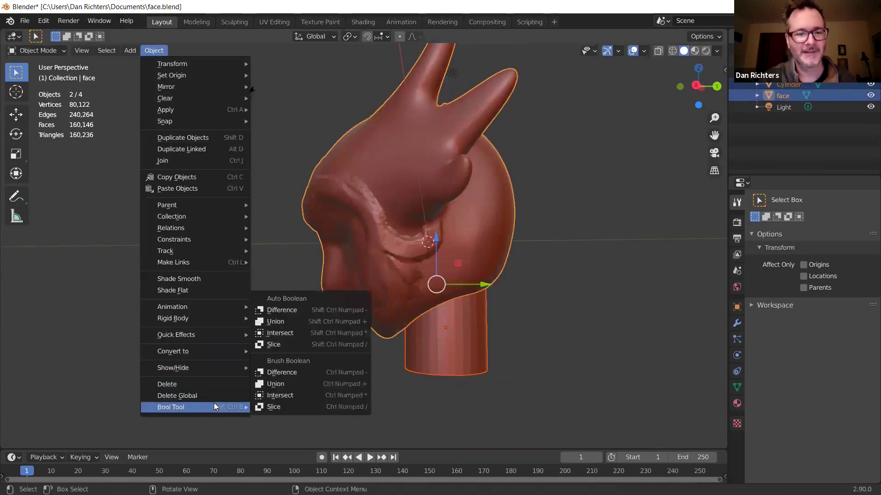
{"action": "left_click", "coordinate": [311, 325]}
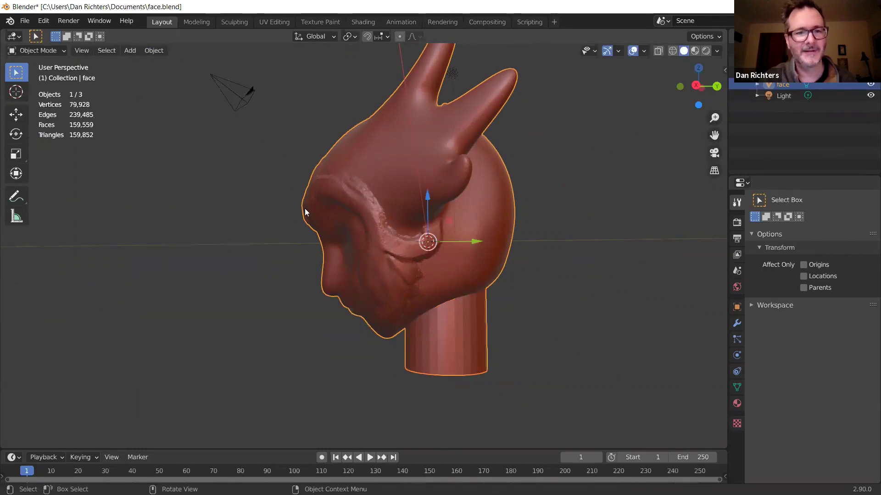
{"action": "middle_click_drag", "start_coordinate": [304, 209], "coordinate": [273, 214]}
{"action": "left_click", "coordinate": [273, 214]}
Switch the merged head and neck to Sculpt Mode and enable Dyntopo, accepting the vertex data warning.
{"action": "left_click", "coordinate": [59, 51]}
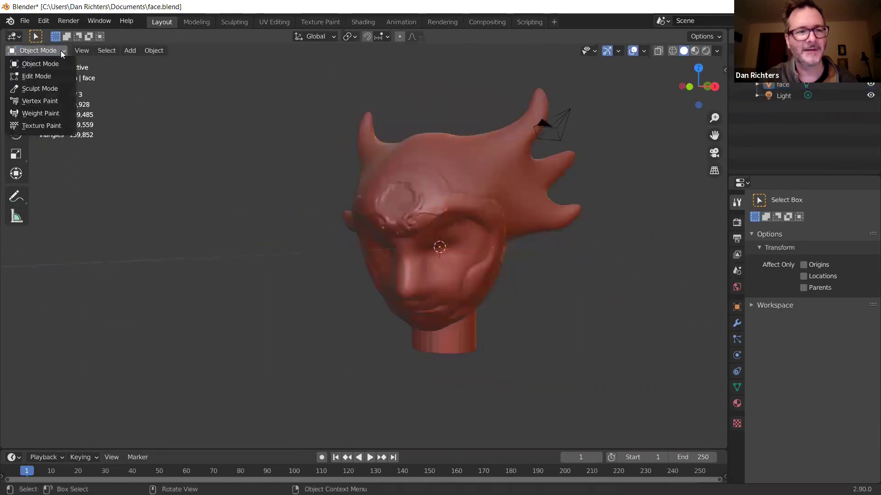
{"action": "left_click", "coordinate": [53, 89]}
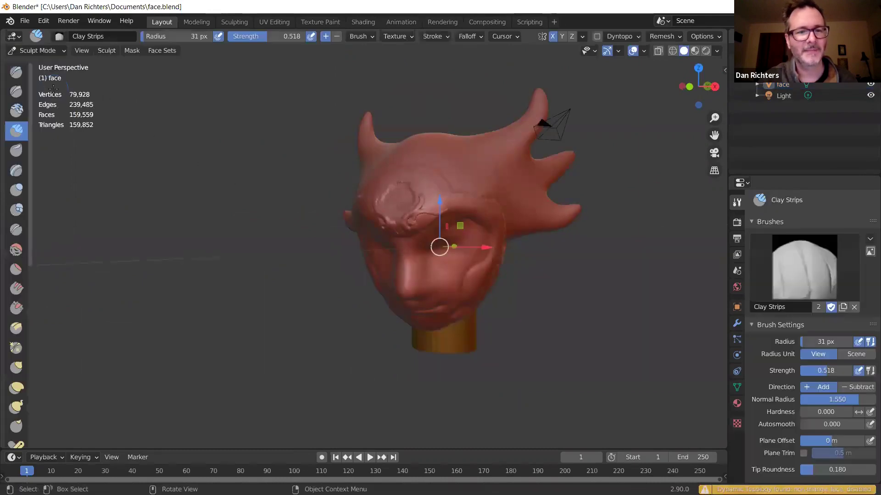
{"action": "left_click", "coordinate": [596, 37]}
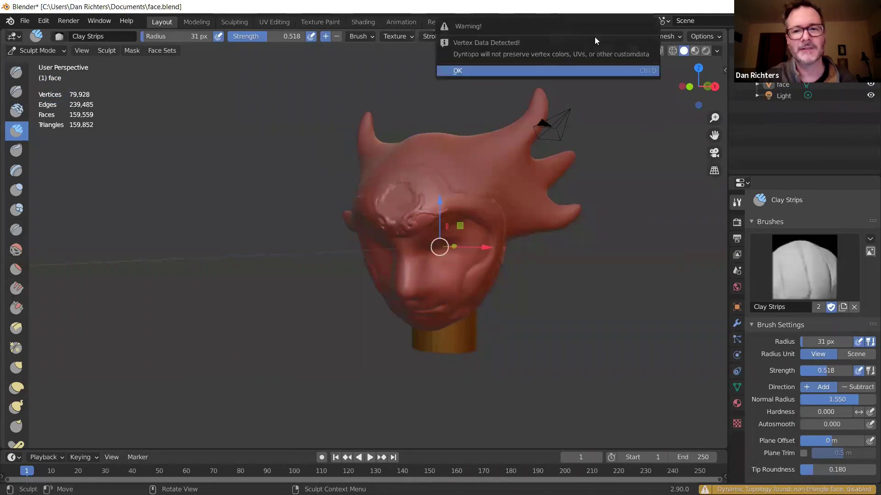
{"action": "left_click", "coordinate": [552, 72]}
{"action": "mouse_move", "coordinate": [561, 216]}
{"action": "middle_mouse_down"}
{"action": "mouse_move", "coordinate": [425, 197]}
{"action": "mouse_move", "coordinate": [533, 115]}
{"action": "middle_mouse_up"}
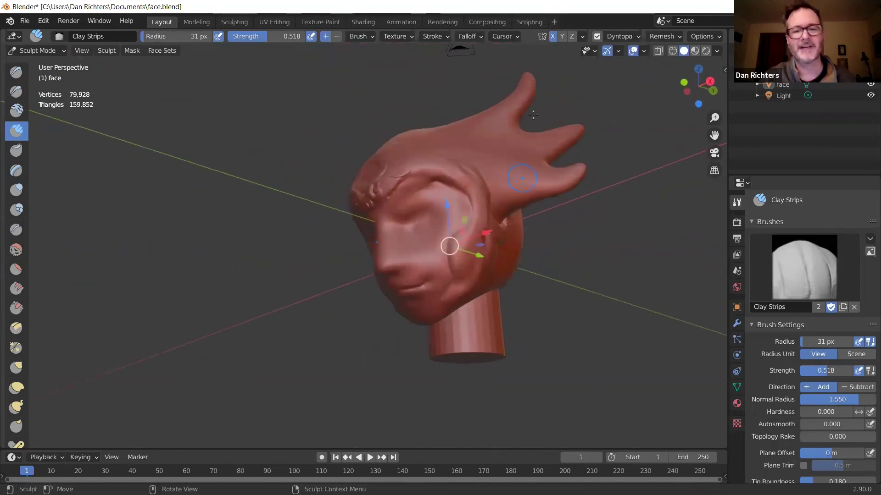
{"action": "left_click", "coordinate": [598, 37]}
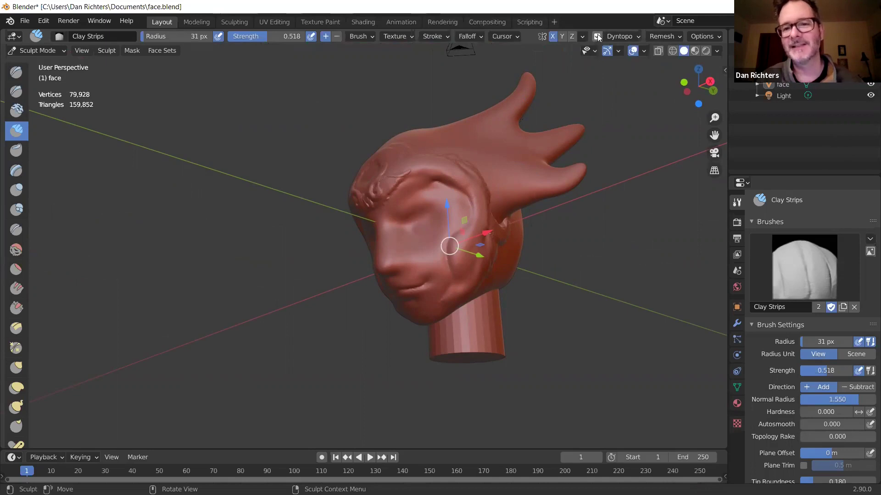
{"action": "left_click", "coordinate": [637, 38]}
Examine the mesh density where the neck meets the head in wireframe shading, then return to solid shading.
{"action": "middle_click_drag", "start_coordinate": [486, 319], "coordinate": [442, 324]}
{"action": "key", "text": "z"}
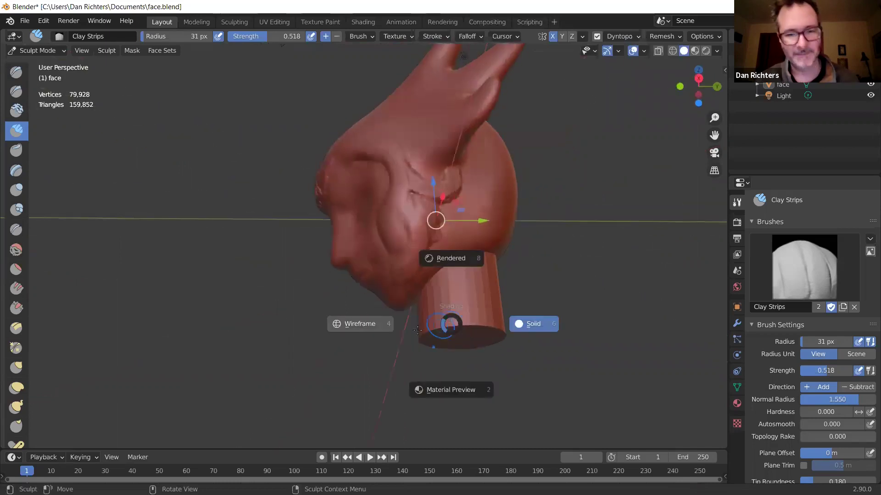
{"action": "left_click", "coordinate": [360, 324]}
{"action": "middle_click_drag", "start_coordinate": [486, 298], "coordinate": [496, 334]}
{"action": "key", "text": "z"}
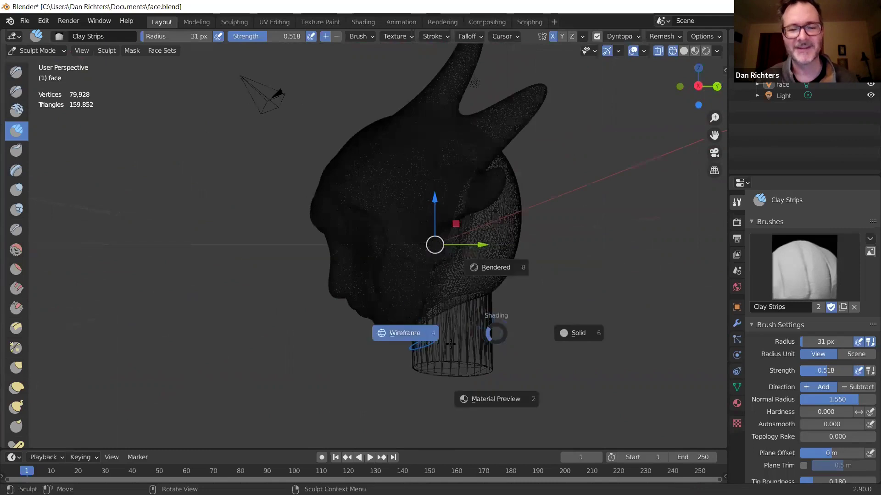
{"action": "left_click", "coordinate": [574, 333]}
{"action": "middle_click_drag", "start_coordinate": [573, 333], "coordinate": [539, 237]}
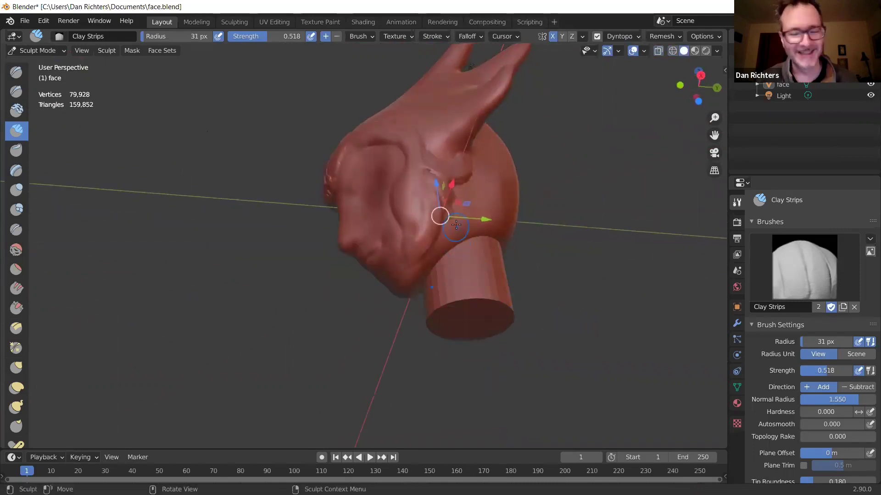
Build up clay along the seam between jaw and neck with the Clay Strips brush at 31 px radius and 0.518 strength.
{"action": "scroll", "coordinate": [539, 237], "scroll_direction": "up", "scroll_amount": 5}
{"action": "middle_click_drag", "start_coordinate": [628, 232], "coordinate": [118, 179]}
{"action": "mouse_move", "coordinate": [521, 228]}
{"action": "left_mouse_down"}
{"action": "mouse_move", "coordinate": [532, 225]}
{"action": "mouse_move", "coordinate": [499, 234]}
{"action": "left_mouse_up"}
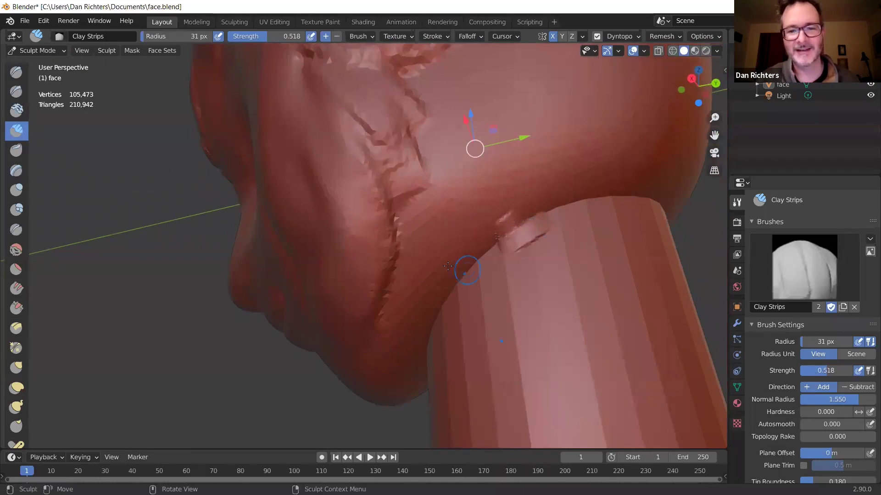
{"action": "middle_click_drag", "start_coordinate": [335, 202], "coordinate": [680, 186]}
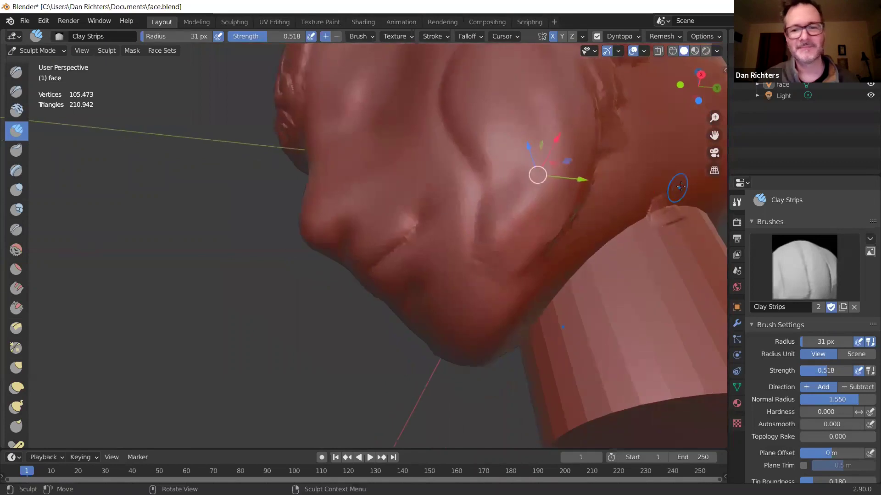
{"action": "mouse_move", "coordinate": [640, 215]}
{"action": "left_mouse_down"}
{"action": "mouse_move", "coordinate": [611, 243]}
{"action": "mouse_move", "coordinate": [645, 220]}
{"action": "left_mouse_up"}
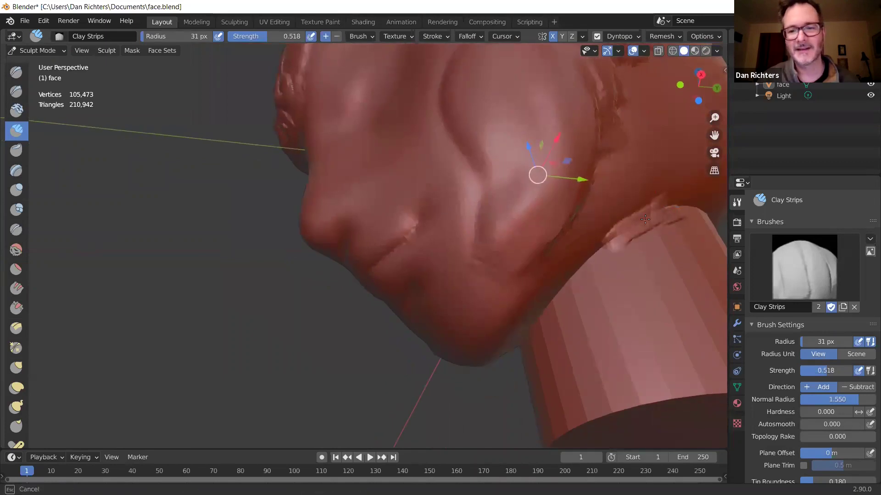
{"action": "mouse_move", "coordinate": [599, 259]}
{"action": "left_mouse_down"}
{"action": "mouse_move", "coordinate": [585, 272]}
{"action": "mouse_move", "coordinate": [603, 256]}
{"action": "mouse_move", "coordinate": [592, 249]}
{"action": "mouse_move", "coordinate": [570, 264]}
{"action": "mouse_move", "coordinate": [648, 203]}
{"action": "mouse_move", "coordinate": [586, 269]}
{"action": "mouse_move", "coordinate": [645, 235]}
{"action": "mouse_move", "coordinate": [569, 289]}
{"action": "mouse_move", "coordinate": [573, 275]}
{"action": "mouse_move", "coordinate": [541, 305]}
{"action": "left_mouse_up"}
{"action": "middle_click_drag", "start_coordinate": [542, 305], "coordinate": [502, 236]}
{"action": "left_click_drag", "start_coordinate": [503, 236], "coordinate": [527, 226]}
{"action": "mouse_move", "coordinate": [527, 226]}
{"action": "middle_mouse_down"}
{"action": "mouse_move", "coordinate": [569, 234]}
{"action": "mouse_move", "coordinate": [612, 280]}
{"action": "mouse_move", "coordinate": [625, 311]}
{"action": "middle_mouse_up"}
{"action": "scroll", "coordinate": [535, 307], "scroll_direction": "down", "scroll_amount": 4}
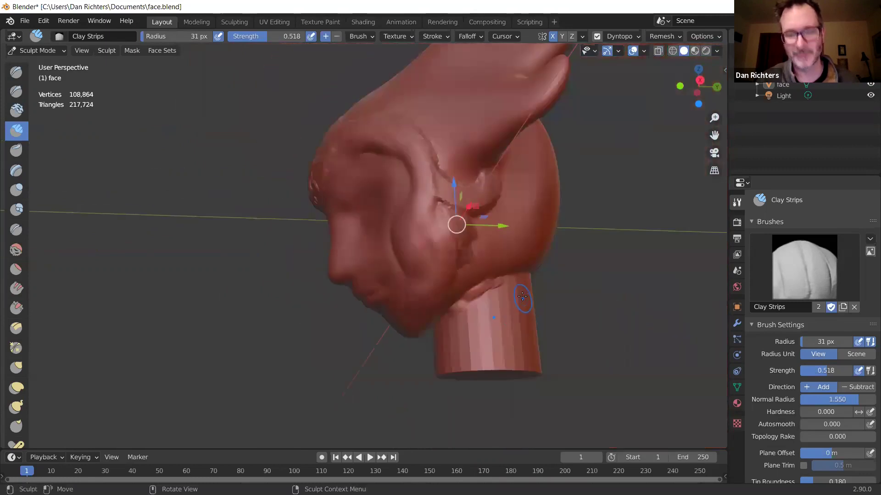
Set the Clay Strips brush to 50 px radius and 0.196 strength, and sculpt diagonal muscle strokes down the side of the neck.
{"action": "key", "text": "f"}
{"action": "left_click", "coordinate": [523, 302]}
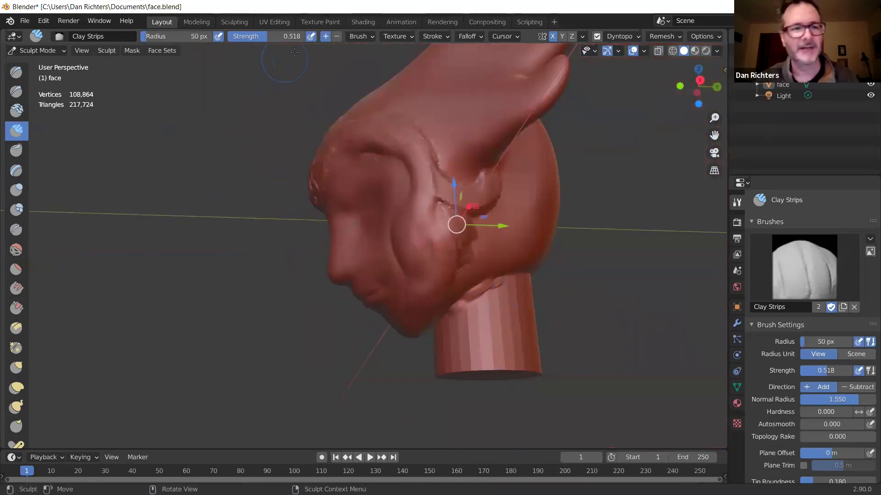
{"action": "left_click_drag", "start_coordinate": [261, 38], "coordinate": [243, 38]}
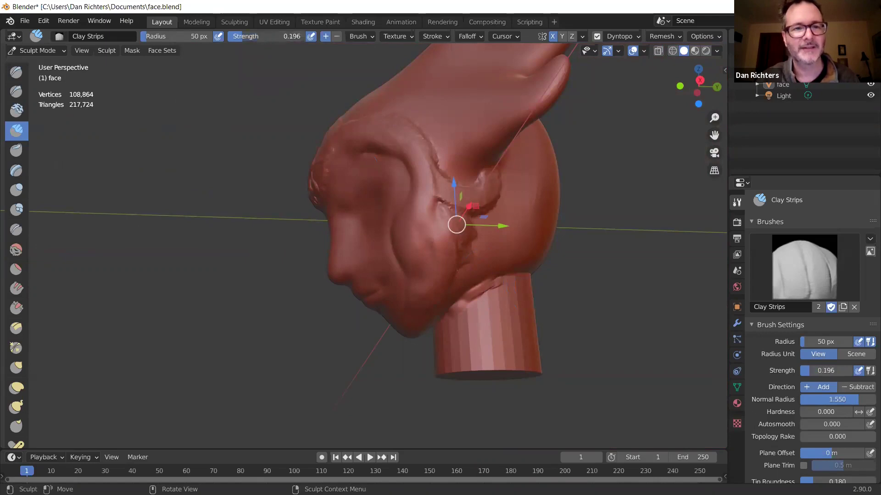
{"action": "mouse_move", "coordinate": [480, 325]}
{"action": "left_mouse_down"}
{"action": "mouse_move", "coordinate": [458, 361]}
{"action": "mouse_move", "coordinate": [478, 299]}
{"action": "mouse_move", "coordinate": [452, 359]}
{"action": "mouse_move", "coordinate": [508, 289]}
{"action": "mouse_move", "coordinate": [476, 328]}
{"action": "left_mouse_up"}
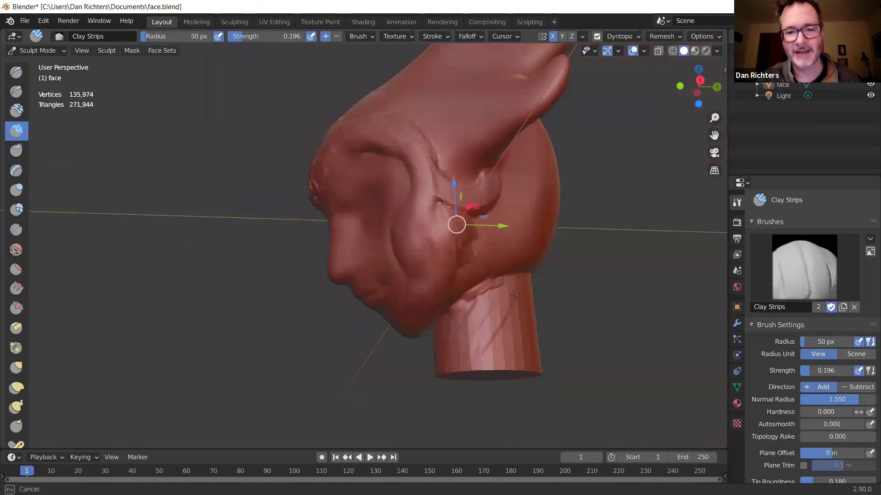
{"action": "left_click_drag", "start_coordinate": [492, 342], "coordinate": [490, 337]}
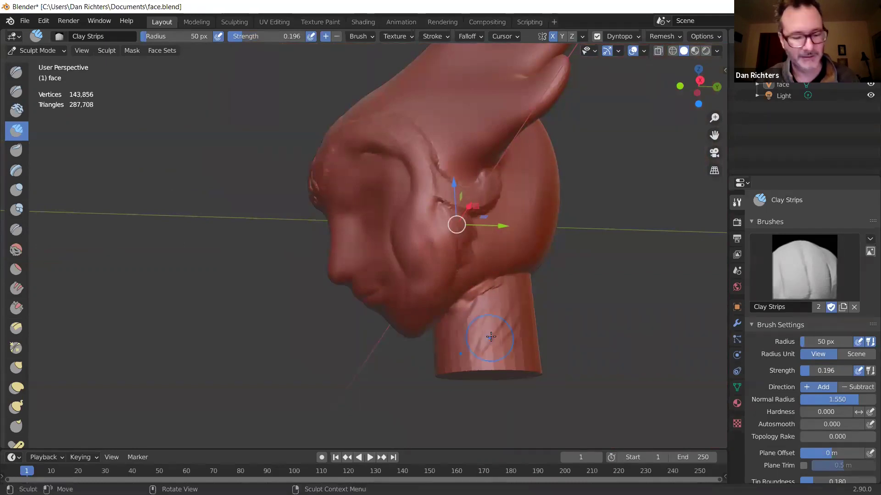
Inspect the neck's refined topology in wireframe shading from the side and back, then return to solid shading.
{"action": "middle_click_drag", "start_coordinate": [531, 332], "coordinate": [519, 326]}
{"action": "key", "text": "z"}
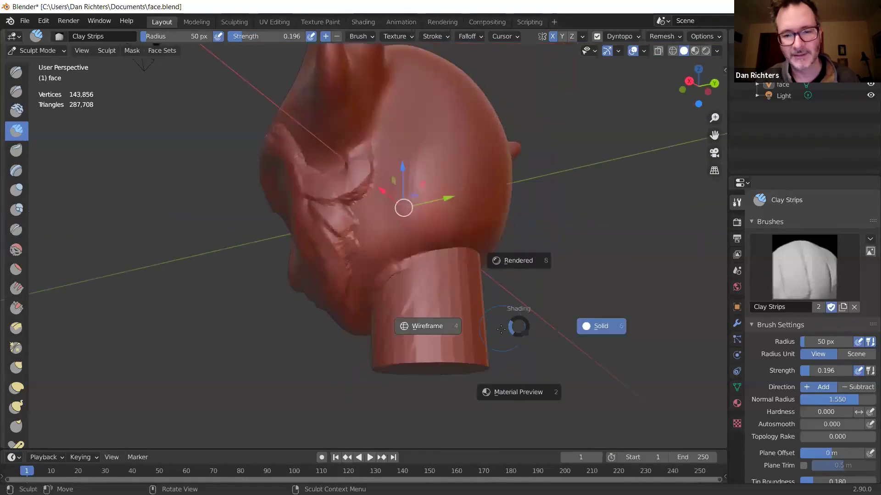
{"action": "left_click", "coordinate": [427, 329]}
{"action": "mouse_move", "coordinate": [427, 329]}
{"action": "middle_mouse_down"}
{"action": "mouse_move", "coordinate": [521, 331]}
{"action": "mouse_move", "coordinate": [520, 351]}
{"action": "middle_mouse_up"}
{"action": "scroll", "coordinate": [638, 407], "scroll_direction": "up", "scroll_amount": 3}
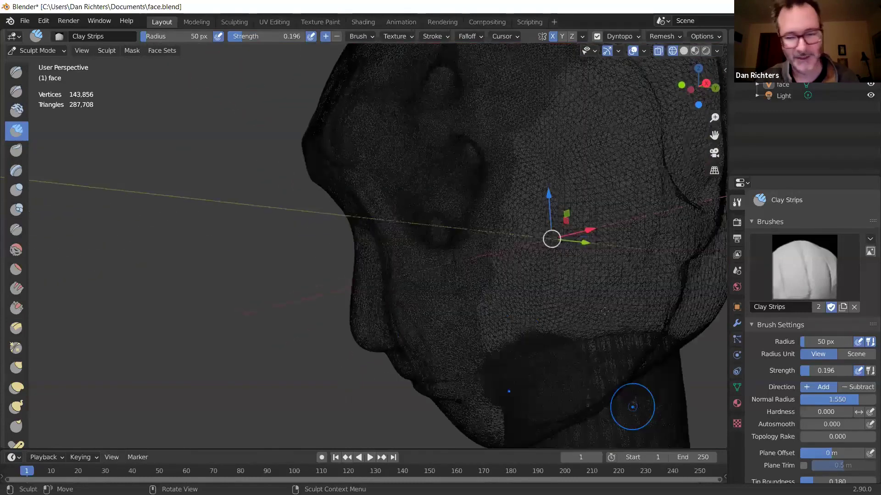
{"action": "mouse_move", "coordinate": [577, 268]}
{"action": "middle_mouse_down"}
{"action": "mouse_move", "coordinate": [278, 387]}
{"action": "mouse_move", "coordinate": [330, 354]}
{"action": "middle_mouse_up"}
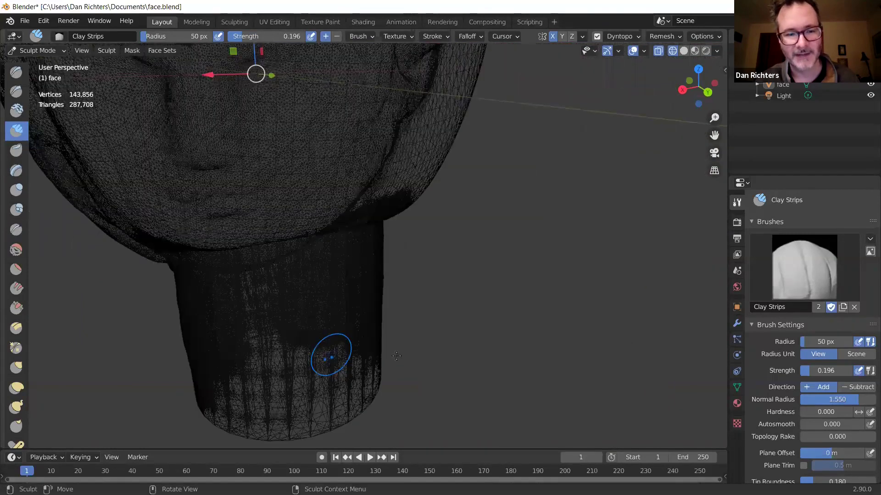
{"action": "mouse_move", "coordinate": [522, 277]}
{"action": "middle_mouse_down"}
{"action": "mouse_move", "coordinate": [491, 289]}
{"action": "mouse_move", "coordinate": [510, 271]}
{"action": "middle_mouse_up"}
{"action": "key", "text": "z"}
{"action": "left_click", "coordinate": [593, 270]}
Reduce the Clay Strips radius to 36 px and blend the neck into the head along the jaw seam and the back of the skull.
{"action": "middle_click_drag", "start_coordinate": [582, 261], "coordinate": [552, 261]}
{"action": "key", "text": "bracketleft"}
{"action": "key", "text": "bracketleft"}
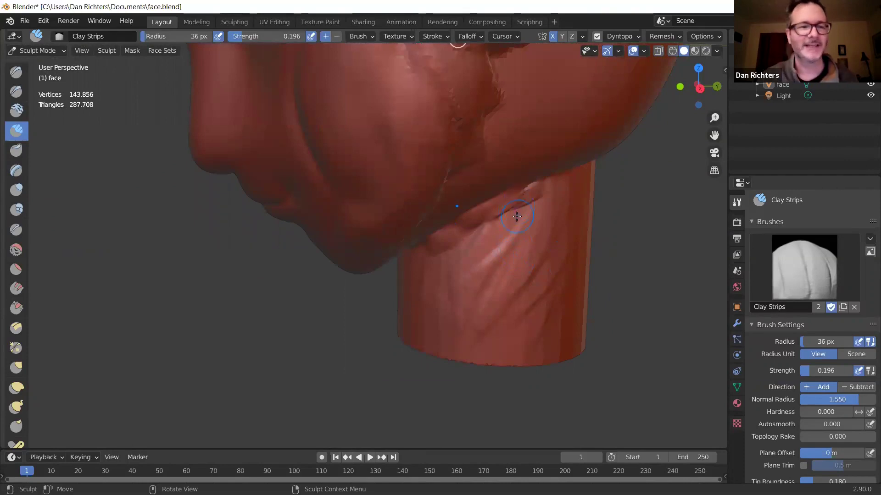
{"action": "mouse_move", "coordinate": [528, 205]}
{"action": "left_mouse_down"}
{"action": "mouse_move", "coordinate": [507, 259]}
{"action": "mouse_move", "coordinate": [537, 232]}
{"action": "mouse_move", "coordinate": [536, 249]}
{"action": "left_mouse_up"}
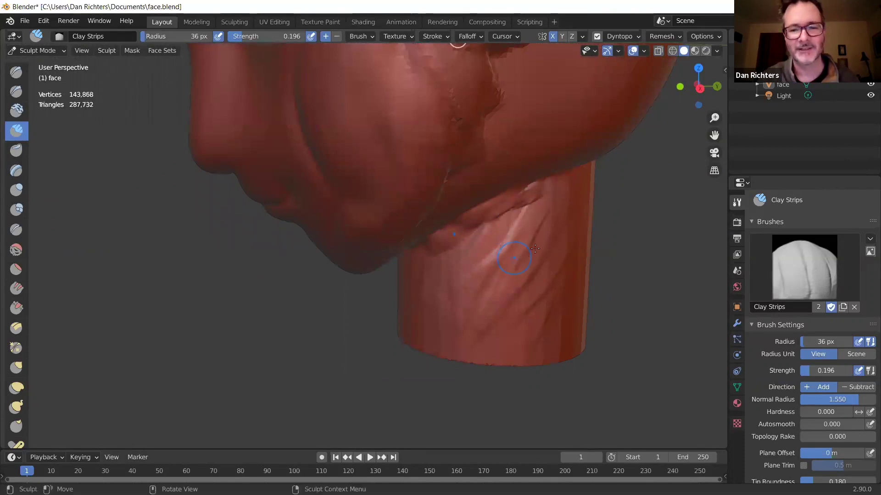
{"action": "middle_click_drag", "start_coordinate": [535, 249], "coordinate": [562, 212]}
{"action": "mouse_move", "coordinate": [493, 165]}
{"action": "left_mouse_down"}
{"action": "mouse_move", "coordinate": [455, 195]}
{"action": "mouse_move", "coordinate": [473, 183]}
{"action": "left_mouse_up"}
{"action": "mouse_move", "coordinate": [472, 183]}
{"action": "middle_mouse_down"}
{"action": "mouse_move", "coordinate": [460, 101]}
{"action": "mouse_move", "coordinate": [418, 159]}
{"action": "mouse_move", "coordinate": [459, 177]}
{"action": "mouse_move", "coordinate": [428, 163]}
{"action": "mouse_move", "coordinate": [435, 176]}
{"action": "mouse_move", "coordinate": [390, 230]}
{"action": "mouse_move", "coordinate": [320, 207]}
{"action": "middle_mouse_up"}
{"action": "scroll", "coordinate": [419, 159], "scroll_direction": "down", "scroll_amount": 3}
{"action": "left_click_drag", "start_coordinate": [319, 207], "coordinate": [345, 193]}
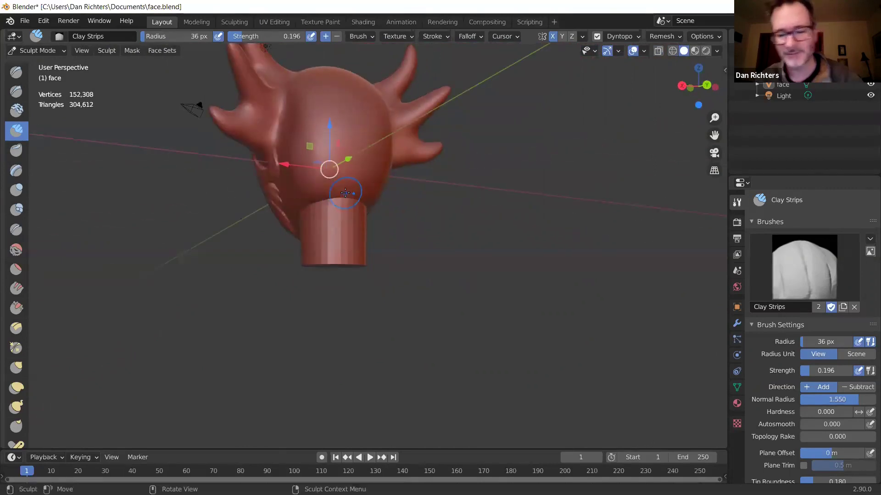
Work over the back of the neck where it meets the skull with the Clay Strips brush at 36 px radius.
{"action": "middle_click_drag", "start_coordinate": [350, 188], "coordinate": [299, 91], "text": "ctrl"}
{"action": "mouse_move", "coordinate": [326, 83]}
{"action": "left_mouse_down"}
{"action": "mouse_move", "coordinate": [230, 89]}
{"action": "mouse_move", "coordinate": [266, 84]}
{"action": "mouse_move", "coordinate": [248, 82]}
{"action": "mouse_move", "coordinate": [237, 98]}
{"action": "mouse_move", "coordinate": [330, 80]}
{"action": "mouse_move", "coordinate": [321, 74]}
{"action": "mouse_move", "coordinate": [314, 124]}
{"action": "mouse_move", "coordinate": [302, 98]}
{"action": "mouse_move", "coordinate": [279, 97]}
{"action": "mouse_move", "coordinate": [306, 56]}
{"action": "mouse_move", "coordinate": [339, 70]}
{"action": "left_mouse_up"}
{"action": "mouse_move", "coordinate": [270, 89]}
{"action": "left_mouse_down"}
{"action": "mouse_move", "coordinate": [289, 83]}
{"action": "mouse_move", "coordinate": [316, 116]}
{"action": "mouse_move", "coordinate": [309, 143]}
{"action": "left_mouse_up"}
{"action": "mouse_move", "coordinate": [278, 78]}
{"action": "left_mouse_down"}
{"action": "mouse_move", "coordinate": [270, 60]}
{"action": "mouse_move", "coordinate": [302, 98]}
{"action": "mouse_move", "coordinate": [294, 106]}
{"action": "mouse_move", "coordinate": [256, 85]}
{"action": "mouse_move", "coordinate": [326, 168]}
{"action": "mouse_move", "coordinate": [259, 74]}
{"action": "left_mouse_up"}
{"action": "left_click_drag", "start_coordinate": [327, 156], "coordinate": [325, 151]}
{"action": "mouse_move", "coordinate": [284, 69]}
{"action": "left_mouse_down"}
{"action": "mouse_move", "coordinate": [296, 129]}
{"action": "mouse_move", "coordinate": [304, 86]}
{"action": "mouse_move", "coordinate": [257, 80]}
{"action": "mouse_move", "coordinate": [269, 65]}
{"action": "mouse_move", "coordinate": [252, 105]}
{"action": "mouse_move", "coordinate": [306, 138]}
{"action": "mouse_move", "coordinate": [292, 141]}
{"action": "mouse_move", "coordinate": [301, 65]}
{"action": "mouse_move", "coordinate": [321, 65]}
{"action": "left_mouse_up"}
{"action": "left_click_drag", "start_coordinate": [328, 116], "coordinate": [329, 117]}
{"action": "mouse_move", "coordinate": [330, 117]}
{"action": "middle_mouse_down"}
{"action": "mouse_move", "coordinate": [493, 180]}
{"action": "mouse_move", "coordinate": [561, 147]}
{"action": "mouse_move", "coordinate": [551, 150]}
{"action": "middle_mouse_up"}
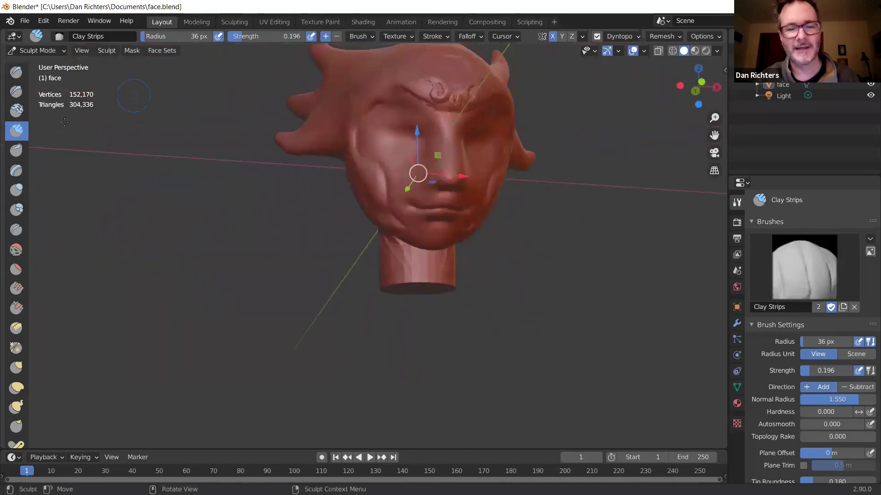
Flare the neck's base outward and pull its front edge down with the Elastic Deform brush at 95 px radius.
{"action": "left_click", "coordinate": [18, 389]}
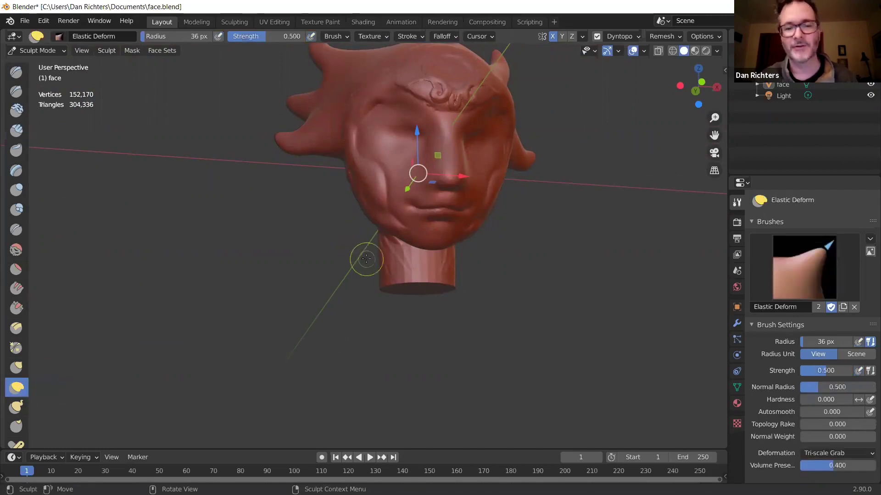
{"action": "scroll", "coordinate": [390, 300], "scroll_direction": "up", "scroll_amount": 4}
{"action": "key", "text": "f"}
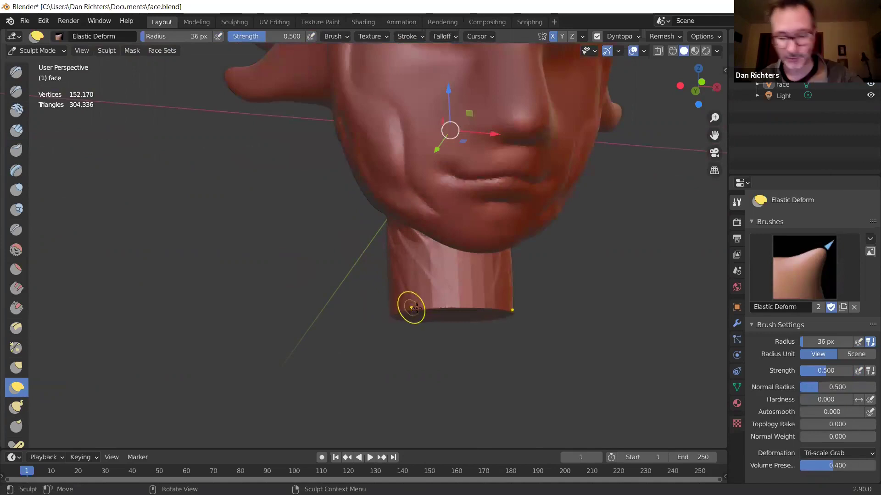
{"action": "left_click", "coordinate": [360, 324]}
{"action": "mouse_move", "coordinate": [360, 325]}
{"action": "left_mouse_down"}
{"action": "mouse_move", "coordinate": [402, 312]}
{"action": "mouse_move", "coordinate": [313, 332]}
{"action": "mouse_move", "coordinate": [302, 333]}
{"action": "mouse_move", "coordinate": [305, 324]}
{"action": "left_mouse_up"}
{"action": "mouse_move", "coordinate": [446, 317]}
{"action": "left_mouse_down"}
{"action": "mouse_move", "coordinate": [462, 305]}
{"action": "mouse_move", "coordinate": [482, 333]}
{"action": "mouse_move", "coordinate": [473, 343]}
{"action": "mouse_move", "coordinate": [488, 354]}
{"action": "left_mouse_up"}
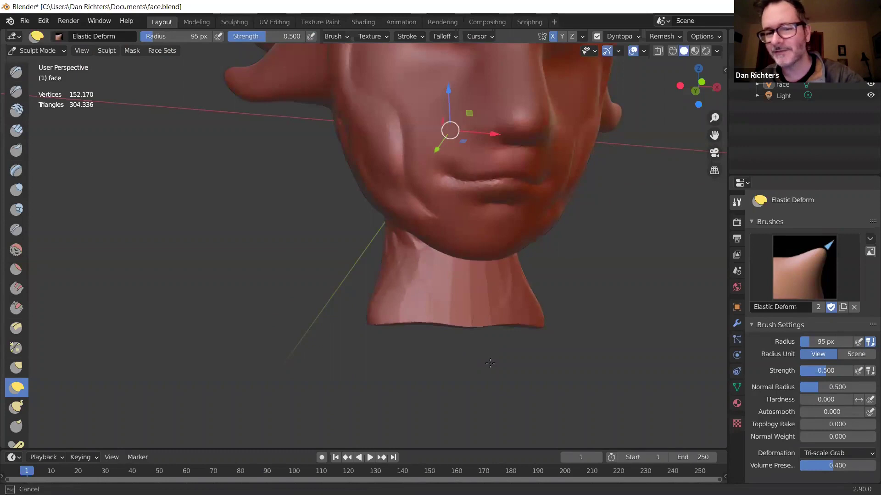
Reshape the temple and brow area with the Elastic Deform brush at 95 px radius and 0.500 strength.
{"action": "middle_click_drag", "start_coordinate": [442, 314], "coordinate": [344, 212]}
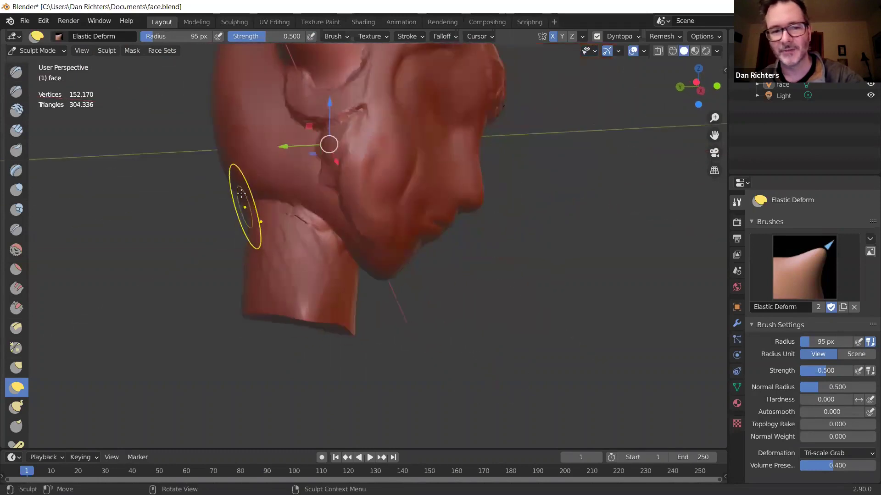
{"action": "middle_click_drag", "start_coordinate": [289, 122], "coordinate": [303, 231], "text": "shift"}
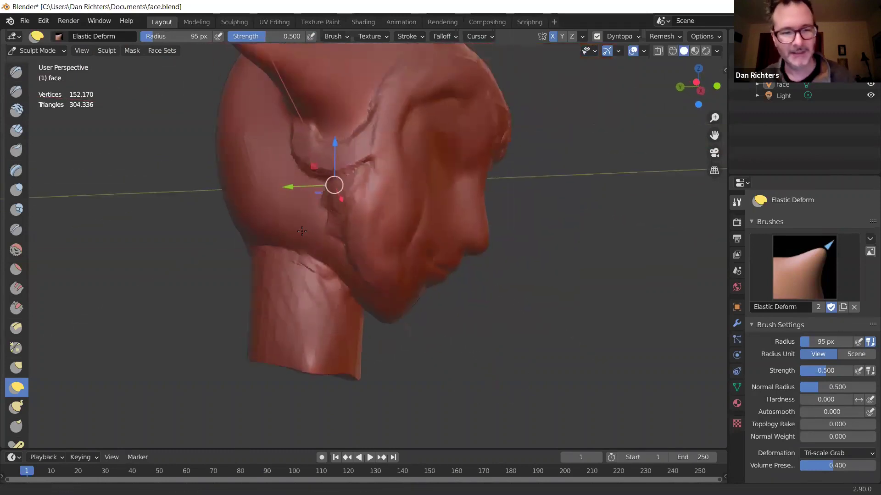
{"action": "mouse_move", "coordinate": [291, 147]}
{"action": "middle_mouse_down"}
{"action": "mouse_move", "coordinate": [267, 203]}
{"action": "mouse_move", "coordinate": [269, 171]}
{"action": "mouse_move", "coordinate": [407, 148]}
{"action": "middle_mouse_up"}
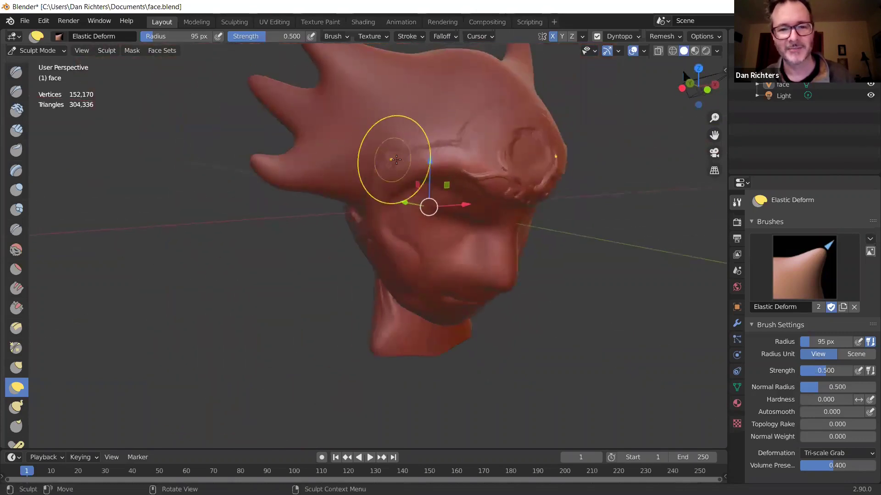
{"action": "left_click_drag", "start_coordinate": [395, 159], "coordinate": [469, 167]}
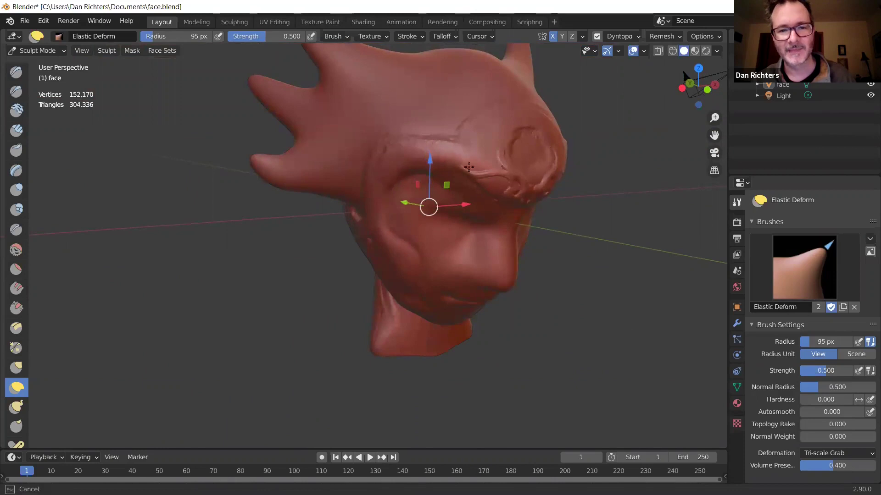
{"action": "left_click_drag", "start_coordinate": [514, 196], "coordinate": [513, 198]}
Pull the chin forward with the Elastic Deform brush at 128 px radius, and refine its shape at 81 px.
{"action": "mouse_move", "coordinate": [513, 197]}
{"action": "middle_mouse_down"}
{"action": "mouse_move", "coordinate": [537, 263]}
{"action": "mouse_move", "coordinate": [383, 349]}
{"action": "mouse_move", "coordinate": [367, 330]}
{"action": "middle_mouse_up"}
{"action": "key", "text": "f"}
{"action": "left_click", "coordinate": [360, 289]}
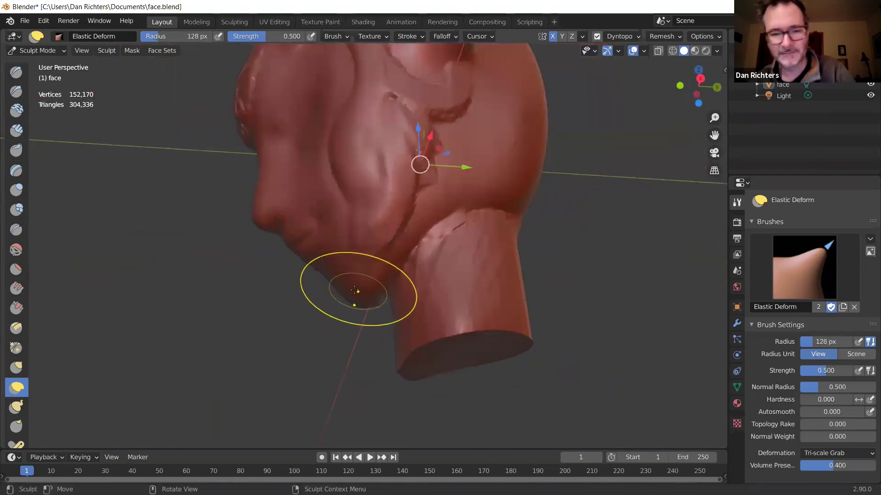
{"action": "left_click_drag", "start_coordinate": [331, 299], "coordinate": [304, 305]}
{"action": "key", "text": "f"}
{"action": "left_click", "coordinate": [327, 289]}
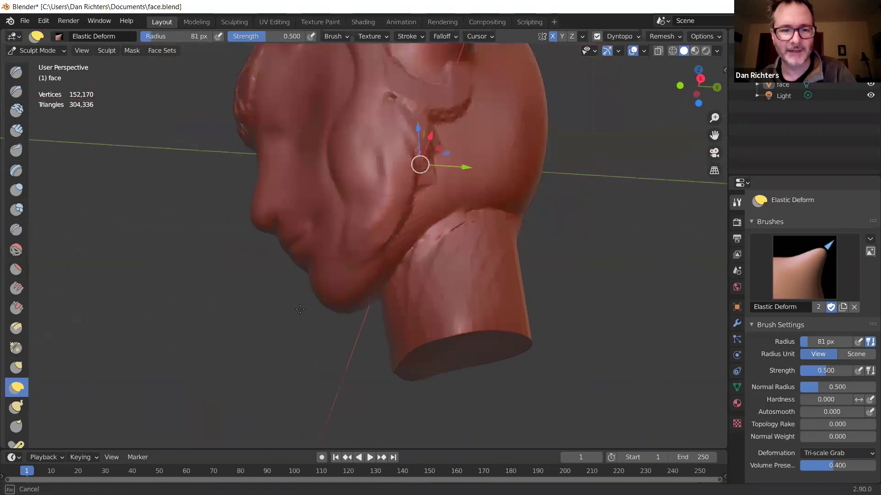
{"action": "middle_click_drag", "start_coordinate": [460, 257], "coordinate": [573, 259]}
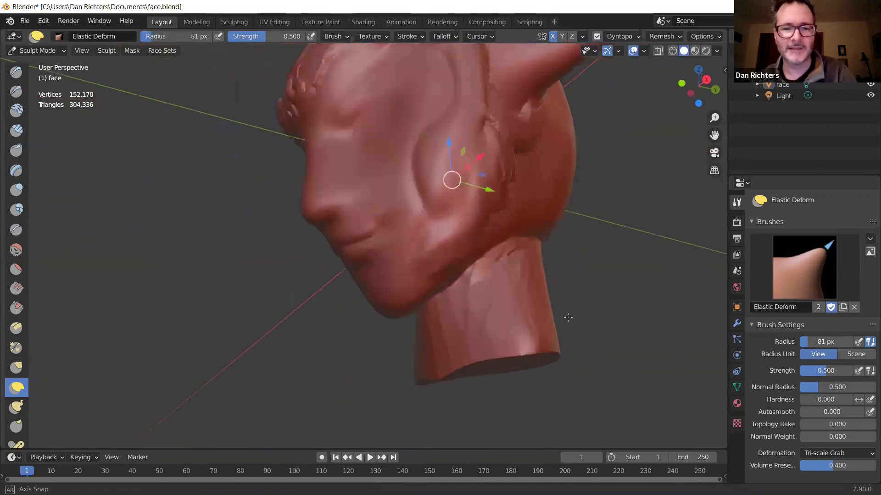
{"action": "middle_click_drag", "start_coordinate": [568, 317], "coordinate": [437, 311]}
{"action": "left_click_drag", "start_coordinate": [375, 296], "coordinate": [365, 305]}
Reshape the lower back of the skull with the Elastic Deform brush at 81 px radius.
{"action": "middle_click_drag", "start_coordinate": [395, 285], "coordinate": [341, 288]}
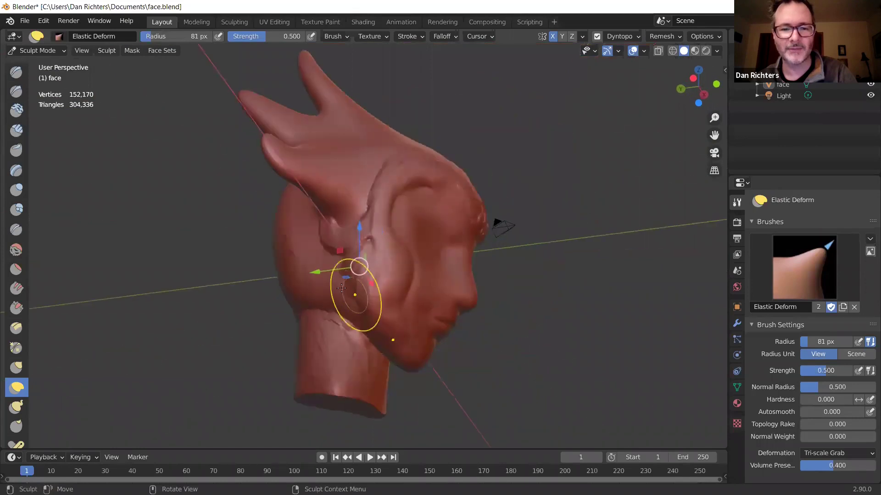
{"action": "left_click_drag", "start_coordinate": [327, 285], "coordinate": [291, 296]}
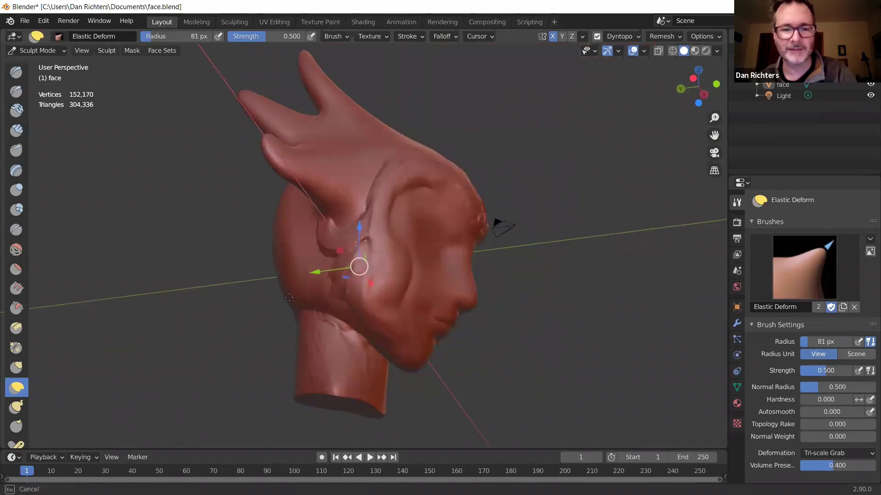
{"action": "left_click_drag", "start_coordinate": [469, 247], "coordinate": [487, 197]}
Set the Elastic Deform radius to 136 px and pull the back of the neck outward below the skull.
{"action": "mouse_move", "coordinate": [488, 196]}
{"action": "middle_mouse_down"}
{"action": "mouse_move", "coordinate": [210, 287]}
{"action": "mouse_move", "coordinate": [230, 316]}
{"action": "middle_mouse_up"}
{"action": "key", "text": "f"}
{"action": "left_click", "coordinate": [229, 310]}
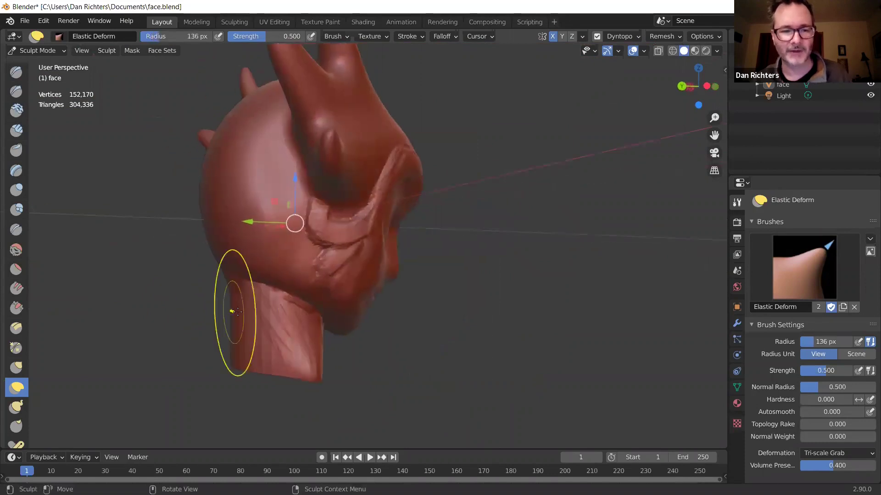
{"action": "left_click_drag", "start_coordinate": [226, 322], "coordinate": [201, 337]}
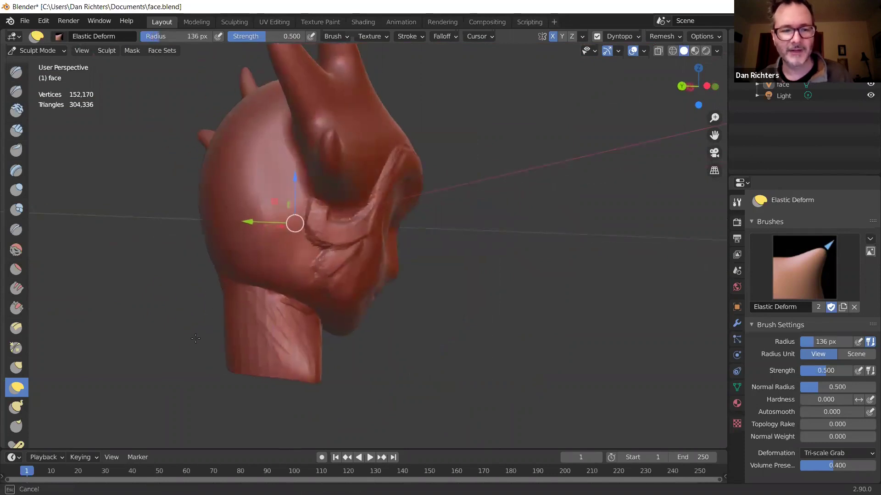
{"action": "left_click_drag", "start_coordinate": [241, 362], "coordinate": [211, 357]}
Examine the head's proportions from the front and side, switching from perspective to orthographic projection.
{"action": "mouse_move", "coordinate": [211, 357]}
{"action": "middle_mouse_down"}
{"action": "mouse_move", "coordinate": [319, 185]}
{"action": "mouse_move", "coordinate": [193, 177]}
{"action": "middle_mouse_up"}
{"action": "middle_click_drag", "start_coordinate": [404, 188], "coordinate": [532, 266]}
{"action": "scroll", "coordinate": [527, 281], "scroll_direction": "down", "scroll_amount": 3}
{"action": "scroll", "coordinate": [467, 262], "scroll_direction": "up", "scroll_amount": 6}
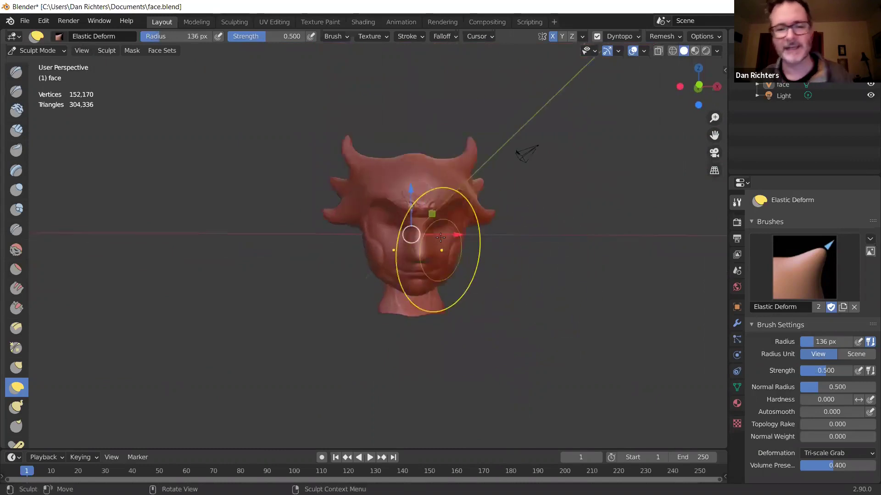
{"action": "mouse_move", "coordinate": [505, 222]}
{"action": "middle_mouse_down"}
{"action": "mouse_move", "coordinate": [513, 218]}
{"action": "mouse_move", "coordinate": [485, 212]}
{"action": "mouse_move", "coordinate": [598, 250]}
{"action": "mouse_move", "coordinate": [524, 240]}
{"action": "mouse_move", "coordinate": [543, 229]}
{"action": "middle_mouse_up"}
{"action": "scroll", "coordinate": [556, 237], "scroll_direction": "down", "scroll_amount": 3}
{"action": "scroll", "coordinate": [583, 246], "scroll_direction": "up", "scroll_amount": 3}
{"action": "key", "text": "KP_5"}
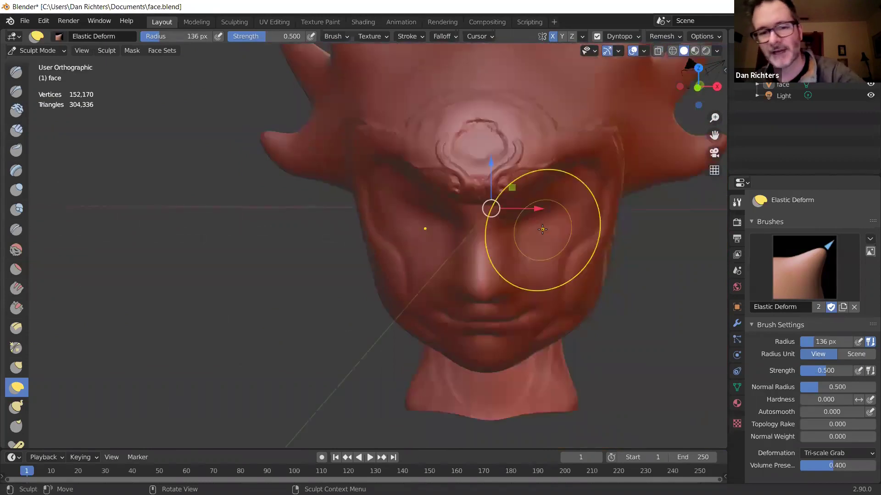
{"action": "middle_click_drag", "start_coordinate": [516, 226], "coordinate": [544, 243]}
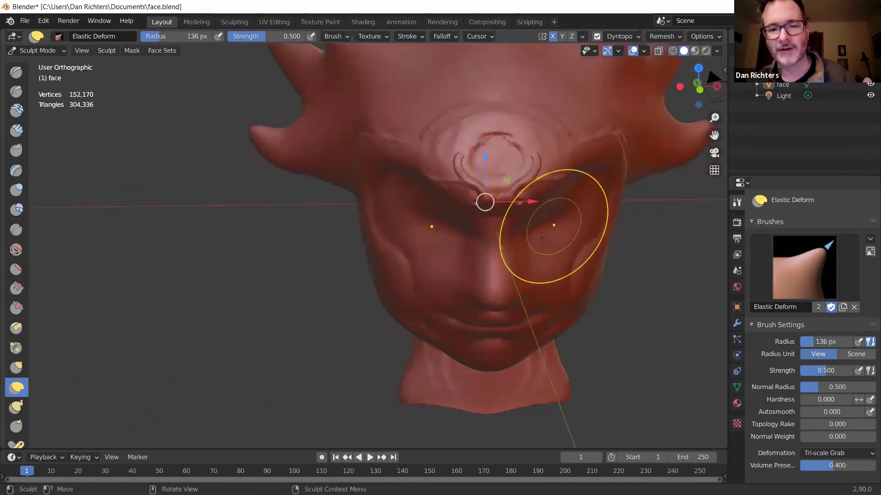
{"action": "scroll", "coordinate": [543, 246], "scroll_direction": "down", "scroll_amount": 2}
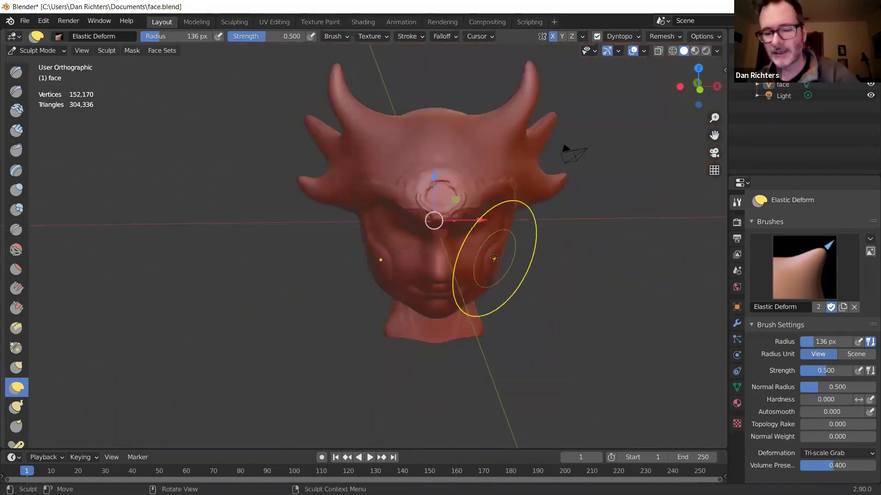
{"action": "middle_click_drag", "start_coordinate": [494, 259], "coordinate": [454, 242]}
{"action": "scroll", "coordinate": [456, 247], "scroll_direction": "up", "scroll_amount": 3}
{"action": "mouse_move", "coordinate": [589, 248]}
{"action": "middle_mouse_down"}
{"action": "mouse_move", "coordinate": [537, 246]}
{"action": "mouse_move", "coordinate": [536, 213]}
{"action": "middle_mouse_up"}
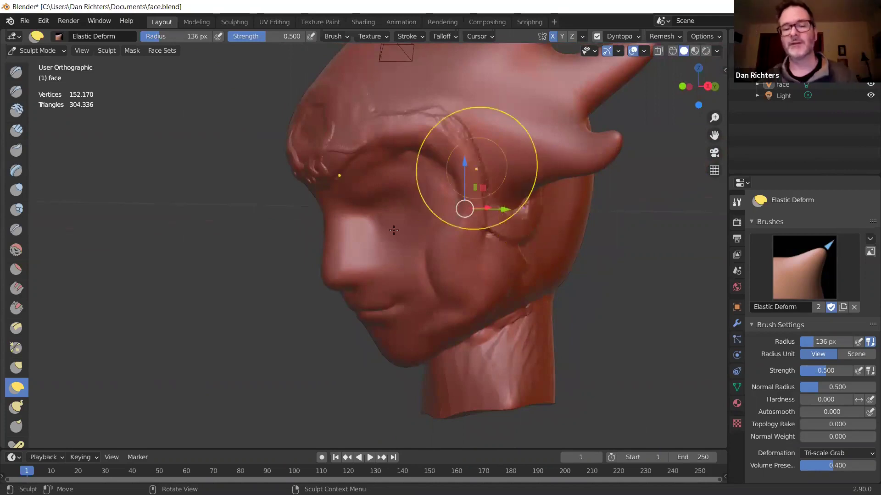
{"action": "scroll", "coordinate": [461, 234], "scroll_direction": "down", "scroll_amount": 2}
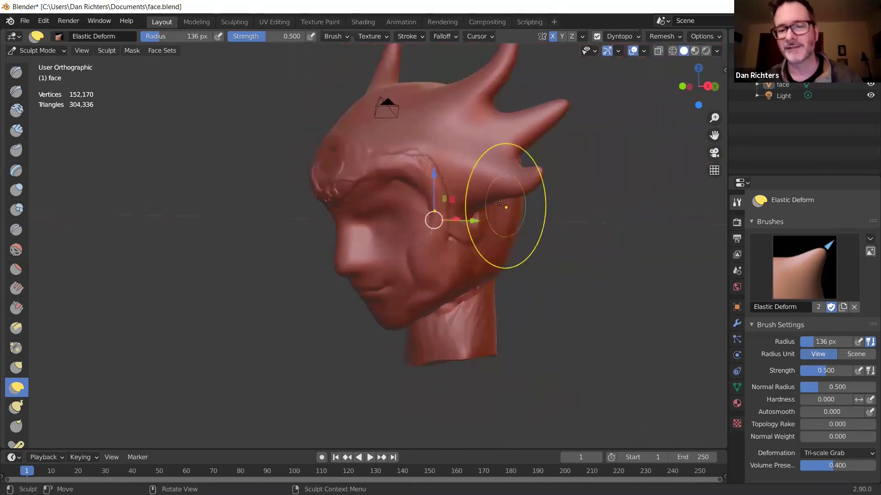
{"action": "mouse_move", "coordinate": [466, 211]}
{"action": "middle_mouse_down"}
{"action": "mouse_move", "coordinate": [460, 251]}
{"action": "mouse_move", "coordinate": [501, 249]}
{"action": "middle_mouse_up"}
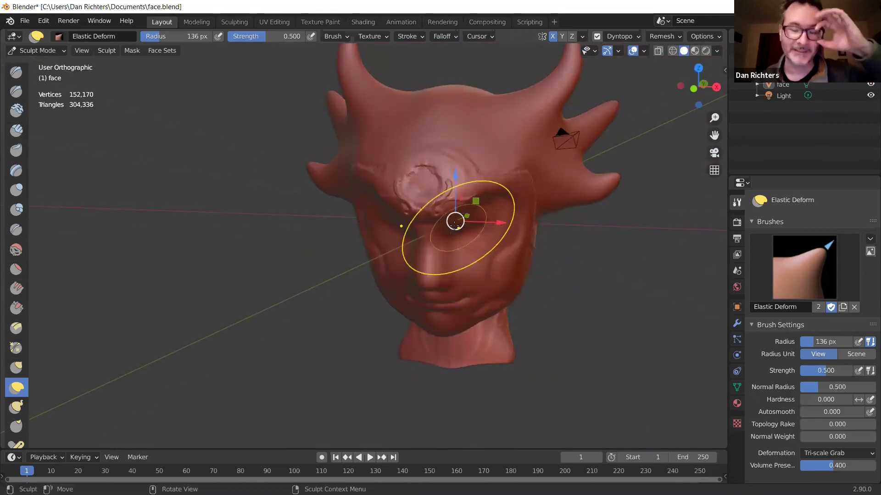
{"action": "middle_click_drag", "start_coordinate": [478, 247], "coordinate": [453, 239]}
Pull the front of the neck up beneath the chin with the Elastic Deform brush at 136 px radius.
{"action": "mouse_move", "coordinate": [461, 343]}
{"action": "left_mouse_down"}
{"action": "mouse_move", "coordinate": [446, 354]}
{"action": "mouse_move", "coordinate": [458, 319]}
{"action": "left_mouse_up"}
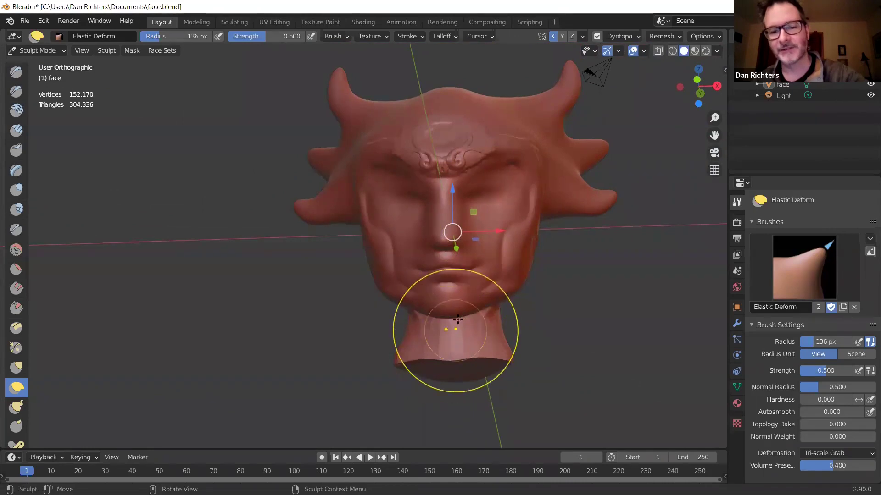
{"action": "left_click_drag", "start_coordinate": [457, 353], "coordinate": [458, 307]}
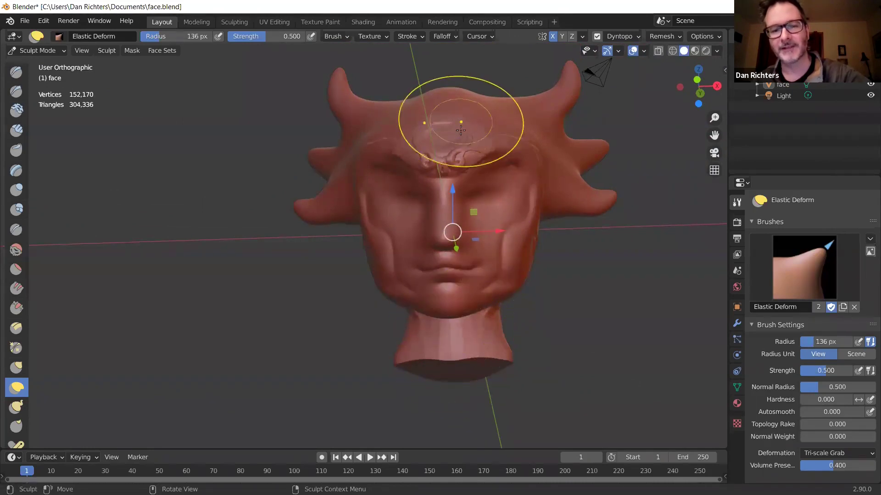
{"action": "middle_click_drag", "start_coordinate": [472, 215], "coordinate": [466, 266]}
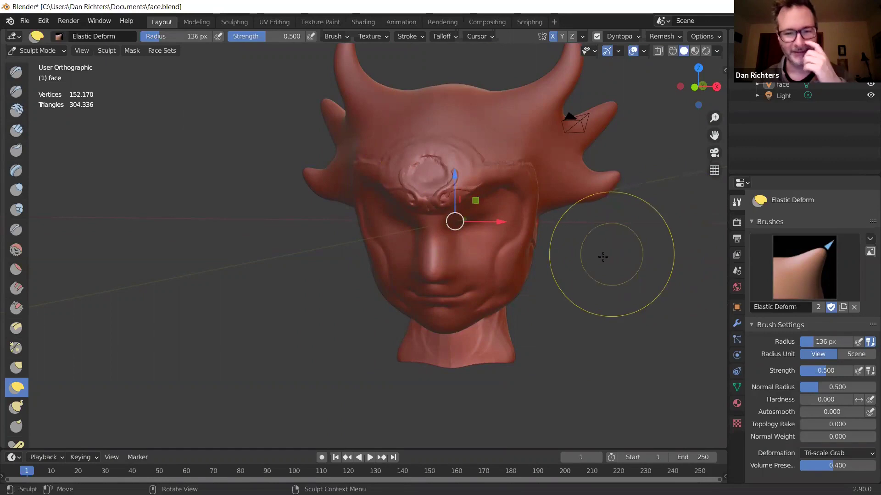
{"action": "mouse_move", "coordinate": [597, 262]}
{"action": "middle_mouse_down"}
{"action": "mouse_move", "coordinate": [480, 291]}
{"action": "mouse_move", "coordinate": [428, 291]}
{"action": "mouse_move", "coordinate": [428, 275]}
{"action": "mouse_move", "coordinate": [413, 257]}
{"action": "mouse_move", "coordinate": [406, 262]}
{"action": "middle_mouse_up"}
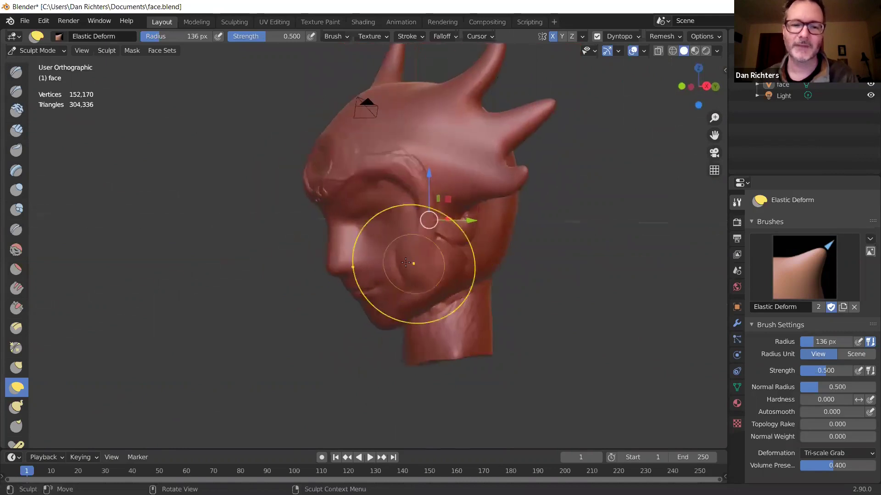
Try pulling the brow and its ornament forward with the Elastic Deform brush, and undo that stroke.
{"action": "middle_click_drag", "start_coordinate": [354, 167], "coordinate": [329, 184]}
{"action": "left_click_drag", "start_coordinate": [329, 183], "coordinate": [294, 229]}
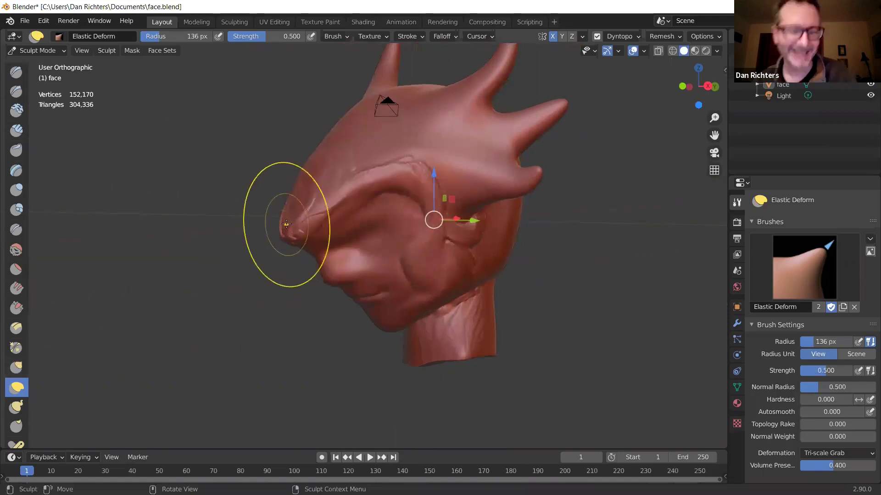
{"action": "key", "text": "ctrl+z"}
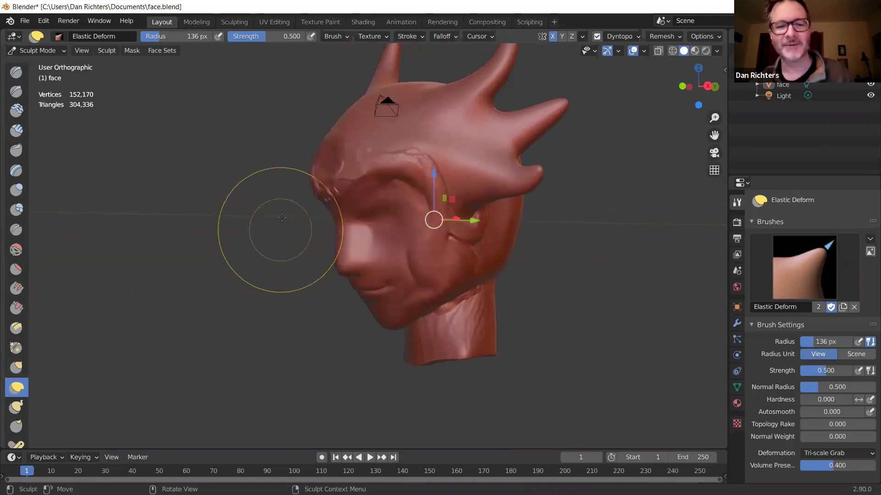
Reshape the brow and the sides of the face with the Grab brush at 136 px radius and 0.681 strength.
{"action": "left_click", "coordinate": [17, 368]}
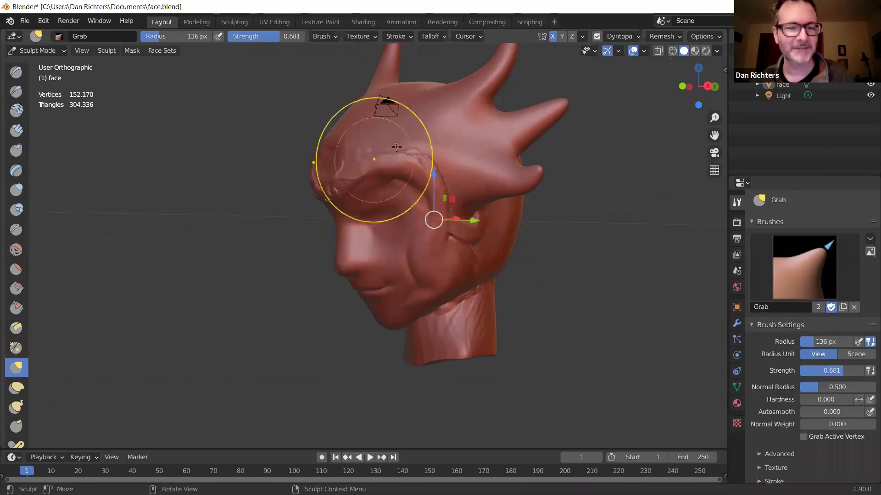
{"action": "left_click_drag", "start_coordinate": [341, 186], "coordinate": [316, 202]}
{"action": "mouse_move", "coordinate": [374, 187]}
{"action": "middle_mouse_down"}
{"action": "mouse_move", "coordinate": [482, 148]}
{"action": "mouse_move", "coordinate": [447, 124]}
{"action": "middle_mouse_up"}
{"action": "mouse_move", "coordinate": [377, 161]}
{"action": "left_mouse_down"}
{"action": "mouse_move", "coordinate": [377, 151]}
{"action": "mouse_move", "coordinate": [377, 161]}
{"action": "left_mouse_up"}
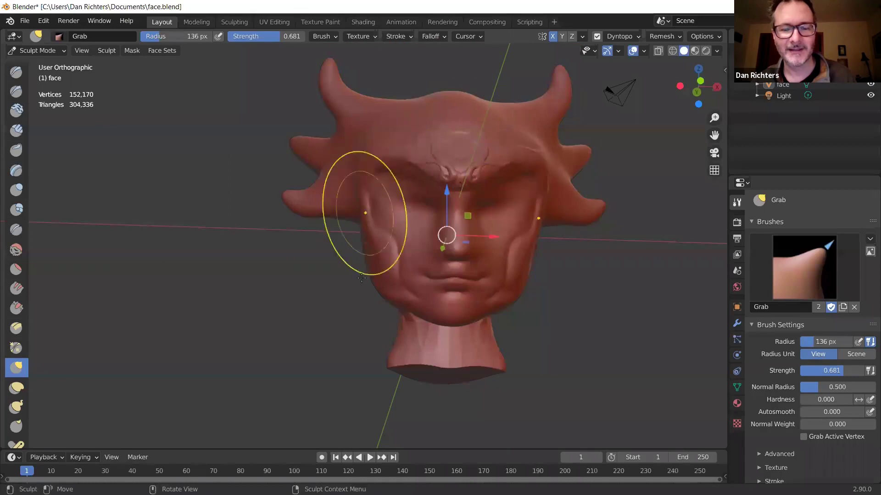
{"action": "mouse_move", "coordinate": [456, 330]}
{"action": "middle_mouse_down"}
{"action": "mouse_move", "coordinate": [522, 330]}
{"action": "mouse_move", "coordinate": [413, 360]}
{"action": "middle_mouse_up"}
{"action": "mouse_move", "coordinate": [412, 360]}
{"action": "left_mouse_down"}
{"action": "mouse_move", "coordinate": [446, 337]}
{"action": "mouse_move", "coordinate": [387, 334]}
{"action": "mouse_move", "coordinate": [344, 308]}
{"action": "left_mouse_up"}
{"action": "mouse_move", "coordinate": [472, 295]}
{"action": "middle_mouse_down"}
{"action": "mouse_move", "coordinate": [456, 259]}
{"action": "mouse_move", "coordinate": [465, 226]}
{"action": "middle_mouse_up"}
{"action": "left_click_drag", "start_coordinate": [474, 212], "coordinate": [462, 197]}
{"action": "mouse_move", "coordinate": [374, 187]}
{"action": "left_mouse_down"}
{"action": "mouse_move", "coordinate": [375, 177]}
{"action": "mouse_move", "coordinate": [390, 188]}
{"action": "mouse_move", "coordinate": [380, 186]}
{"action": "left_mouse_up"}
{"action": "mouse_move", "coordinate": [380, 185]}
{"action": "middle_mouse_down"}
{"action": "mouse_move", "coordinate": [521, 193]}
{"action": "mouse_move", "coordinate": [472, 197]}
{"action": "middle_mouse_up"}
{"action": "left_click_drag", "start_coordinate": [472, 198], "coordinate": [532, 179]}
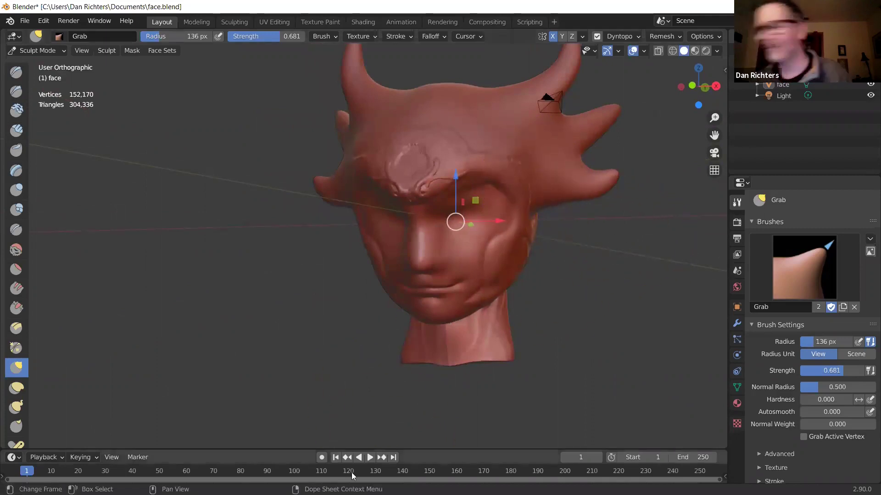
Leave sculpting and switch the head to Object Mode.
{"action": "scroll", "coordinate": [477, 239], "scroll_direction": "up", "scroll_amount": 2}
{"action": "mouse_move", "coordinate": [551, 204]}
{"action": "middle_mouse_down"}
{"action": "mouse_move", "coordinate": [637, 222]}
{"action": "mouse_move", "coordinate": [504, 225]}
{"action": "middle_mouse_up"}
{"action": "scroll", "coordinate": [435, 239], "scroll_direction": "down", "scroll_amount": 3}
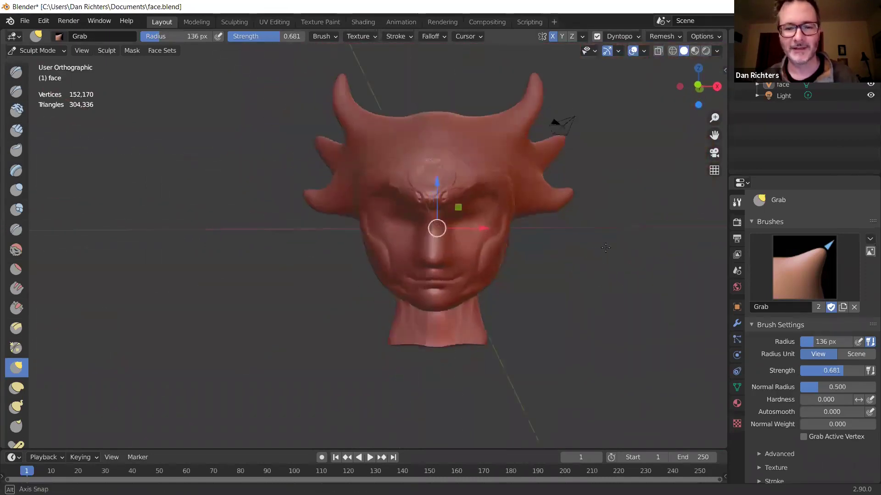
{"action": "scroll", "coordinate": [435, 239], "scroll_direction": "up", "scroll_amount": 4}
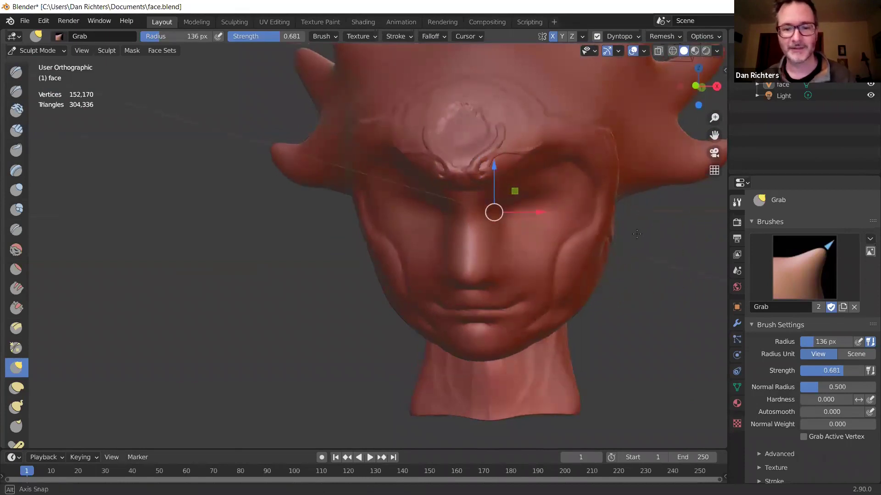
{"action": "middle_click_drag", "start_coordinate": [639, 256], "coordinate": [556, 219]}
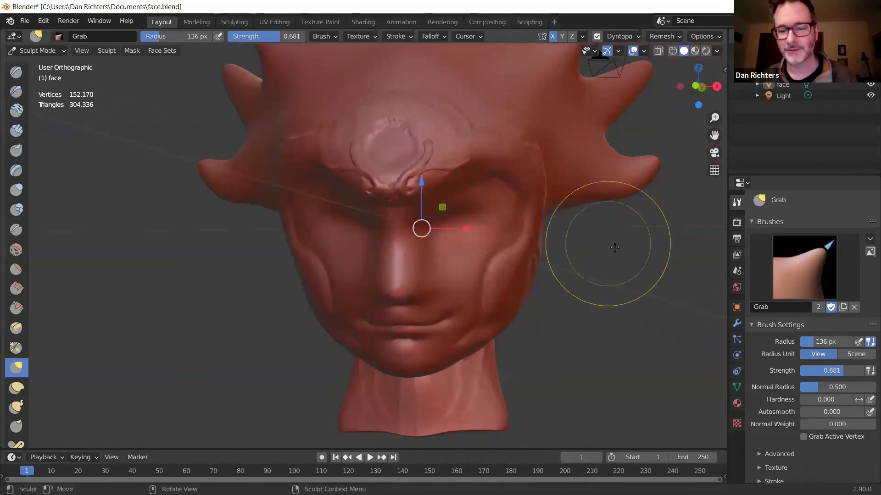
{"action": "left_click", "coordinate": [59, 50]}
{"action": "left_click", "coordinate": [57, 64]}
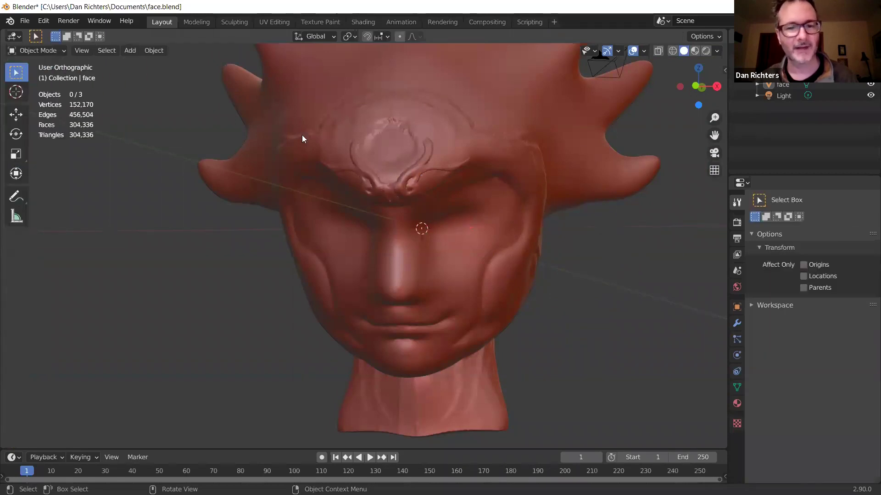
Add a UV sphere and move it along the X axis to beside the head.
{"action": "scroll", "coordinate": [583, 265], "scroll_direction": "down", "scroll_amount": 2}
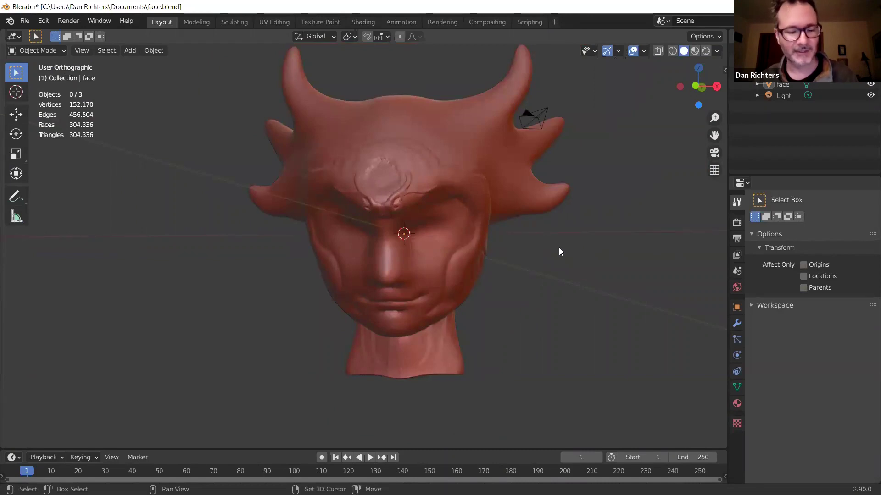
{"action": "key", "text": "shift+a"}
{"action": "mouse_move", "coordinate": [559, 248]}
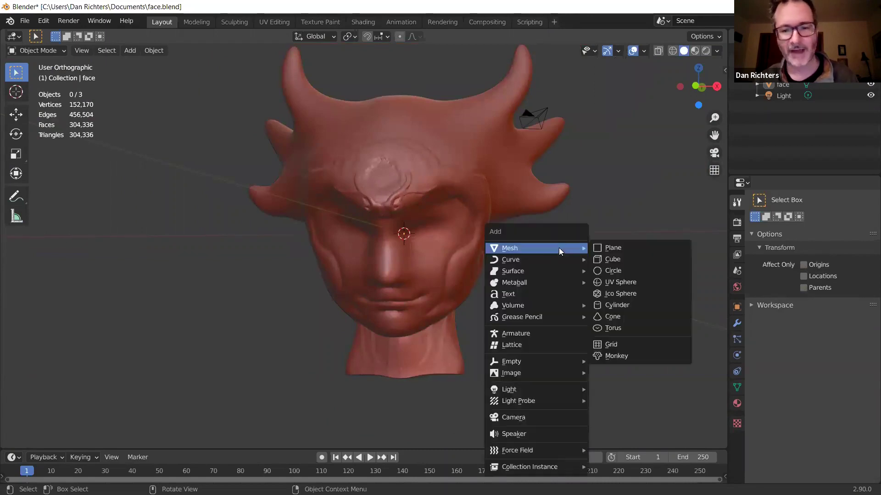
{"action": "left_click", "coordinate": [648, 286]}
{"action": "left_click_drag", "start_coordinate": [449, 236], "coordinate": [585, 233]}
{"action": "middle_click_drag", "start_coordinate": [646, 189], "coordinate": [631, 239]}
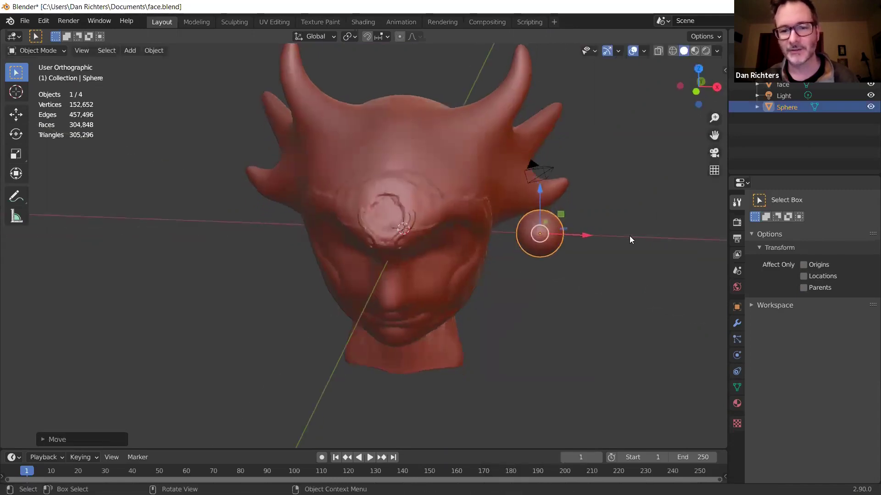
Shade the sphere smooth and lower it slightly along the Z axis.
{"action": "left_click", "coordinate": [160, 51]}
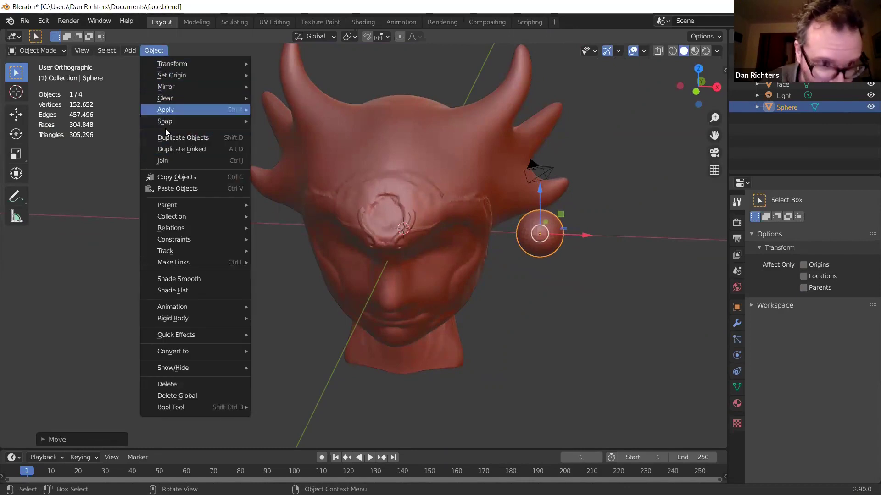
{"action": "left_click", "coordinate": [182, 279]}
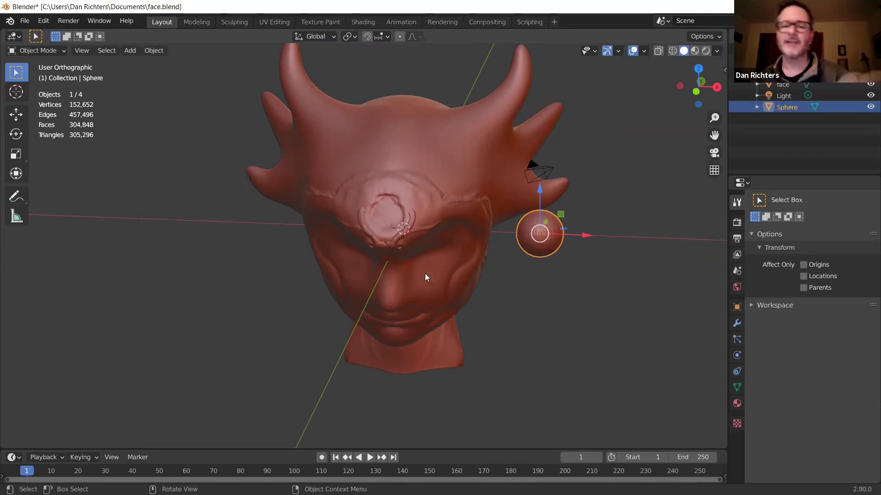
{"action": "scroll", "coordinate": [438, 242], "scroll_direction": "up", "scroll_amount": 1}
{"action": "scroll", "coordinate": [454, 234], "scroll_direction": "up", "scroll_amount": 1}
{"action": "mouse_move", "coordinate": [461, 234]}
{"action": "middle_mouse_down"}
{"action": "mouse_move", "coordinate": [467, 217]}
{"action": "mouse_move", "coordinate": [448, 228]}
{"action": "middle_mouse_up"}
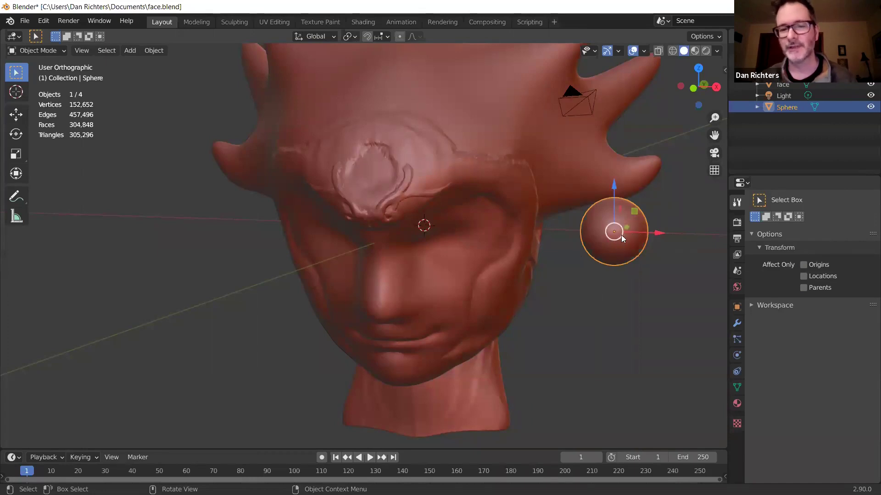
{"action": "middle_click_drag", "start_coordinate": [624, 235], "coordinate": [637, 217]}
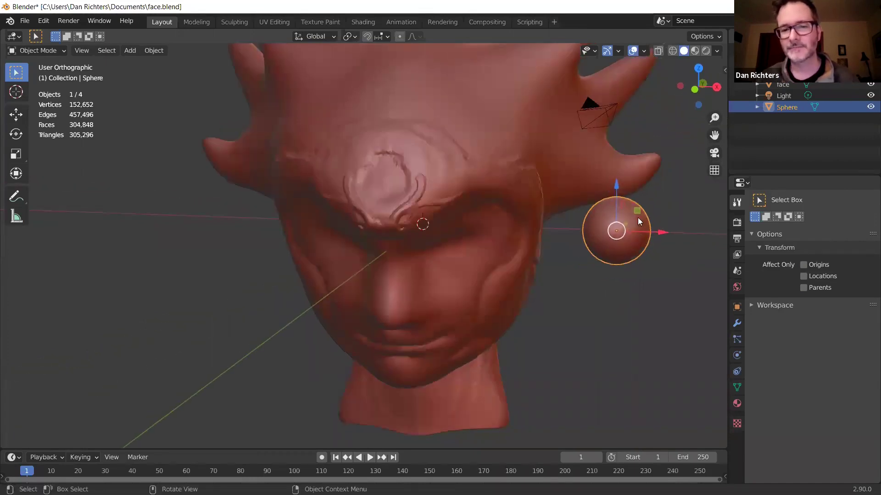
{"action": "left_click_drag", "start_coordinate": [615, 180], "coordinate": [615, 201]}
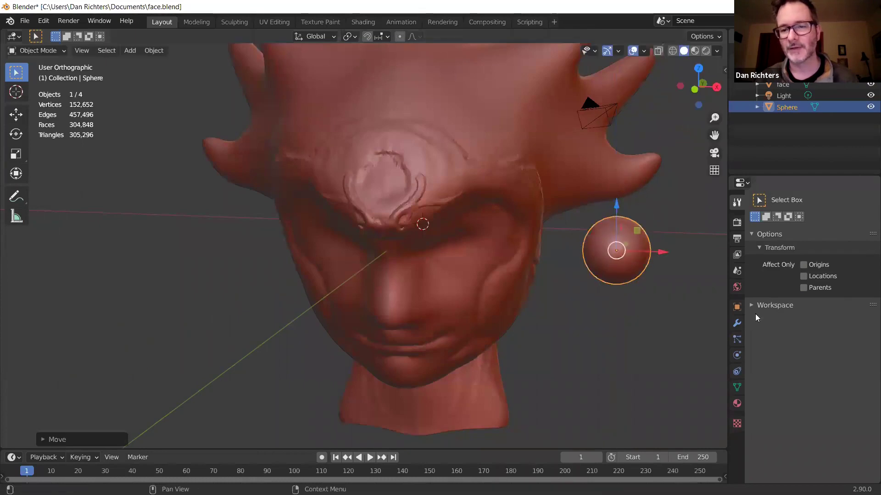
Add an X-axis Mirror modifier to the sphere with the face as mirror object, shifting the sphere slightly closer to the head.
{"action": "left_click", "coordinate": [736, 323]}
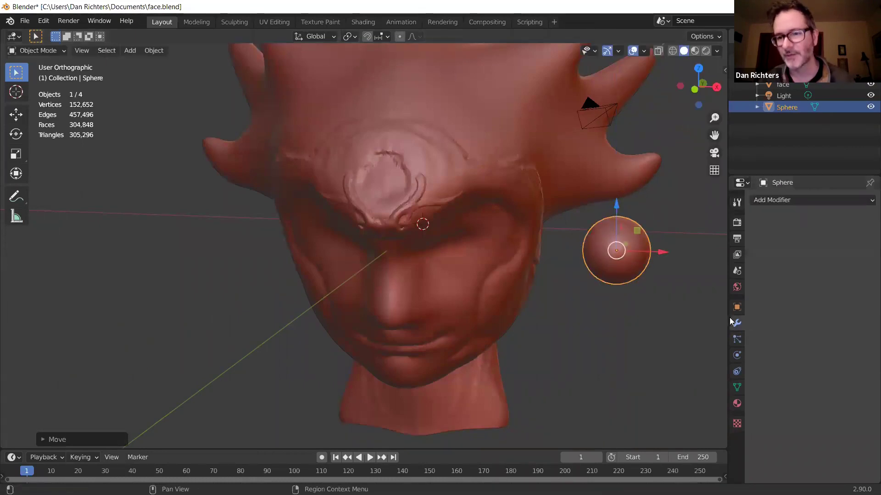
{"action": "left_click", "coordinate": [828, 202]}
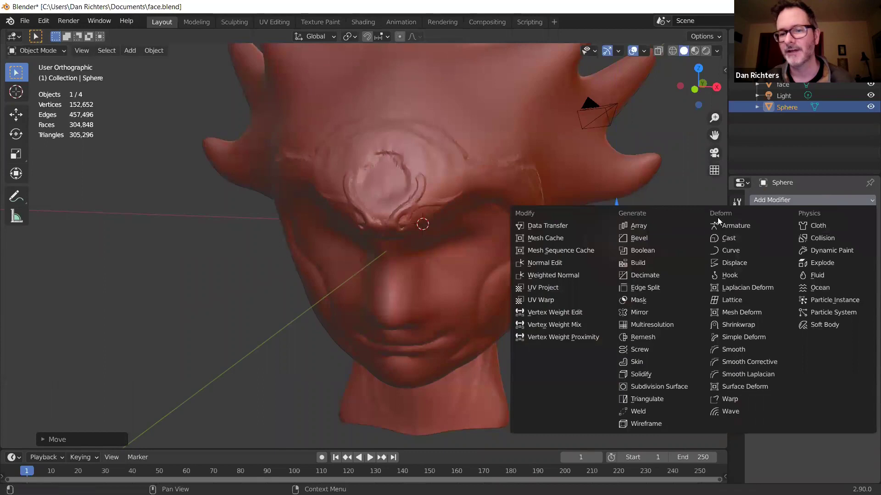
{"action": "left_click", "coordinate": [636, 317]}
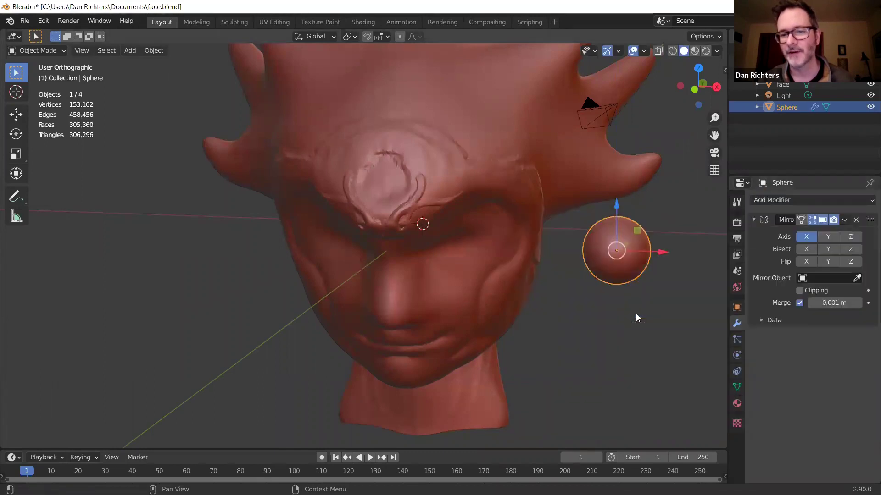
{"action": "left_click_drag", "start_coordinate": [665, 256], "coordinate": [644, 253]}
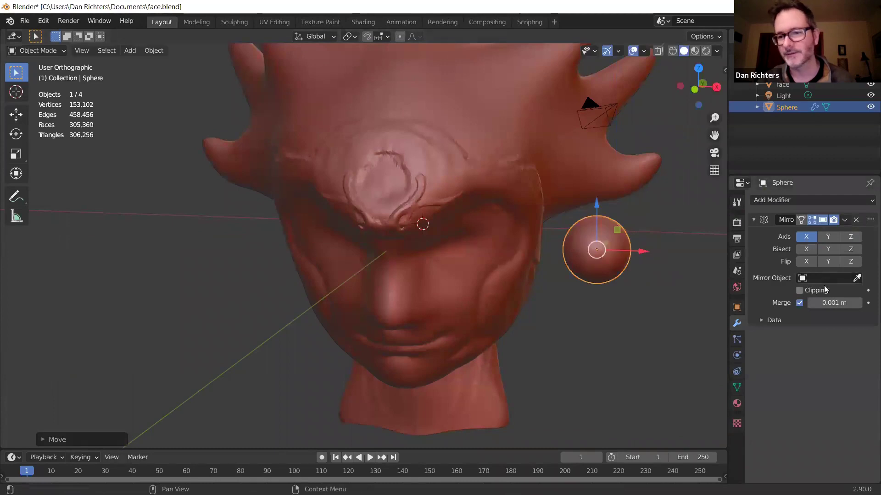
{"action": "left_click", "coordinate": [828, 279]}
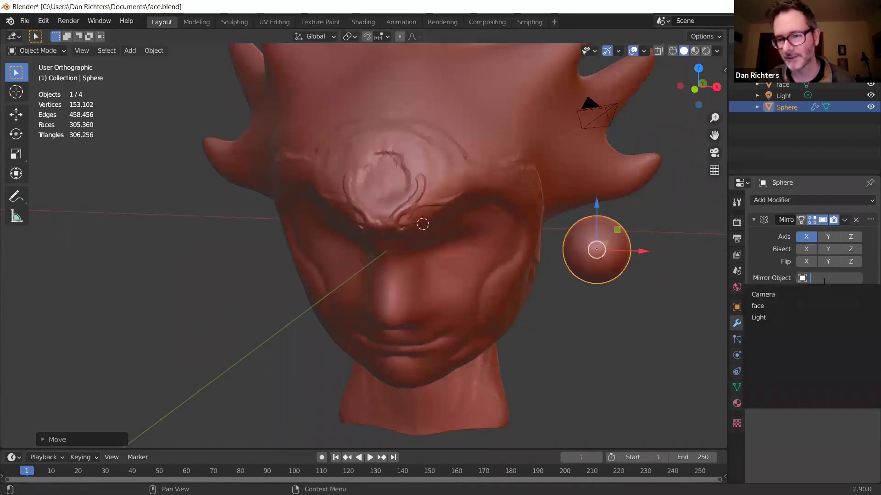
{"action": "left_click", "coordinate": [782, 308]}
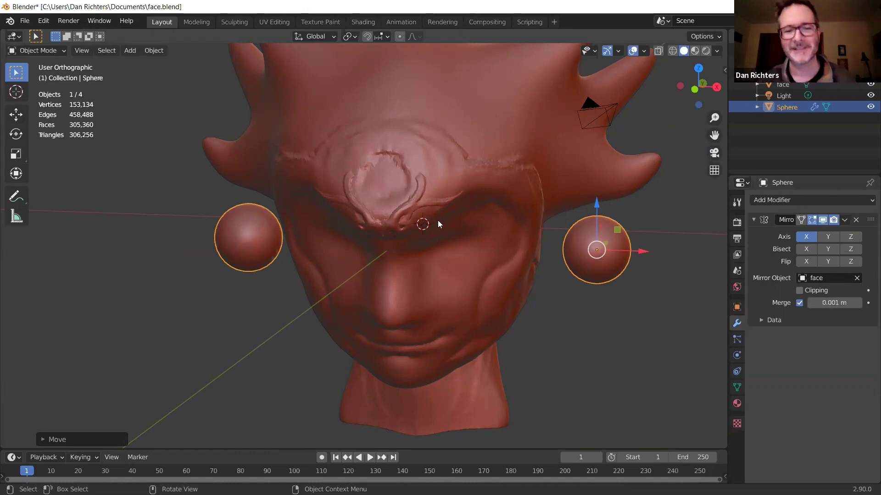
Move the mirrored spheres inward and forward, placing them in front of the eye sockets.
{"action": "left_click_drag", "start_coordinate": [641, 254], "coordinate": [565, 252]}
{"action": "middle_click_drag", "start_coordinate": [565, 252], "coordinate": [491, 209]}
{"action": "left_click_drag", "start_coordinate": [483, 194], "coordinate": [432, 261]}
{"action": "middle_click_drag", "start_coordinate": [520, 295], "coordinate": [433, 97]}
{"action": "left_click_drag", "start_coordinate": [453, 51], "coordinate": [453, 169]}
{"action": "middle_click_drag", "start_coordinate": [582, 202], "coordinate": [230, 255]}
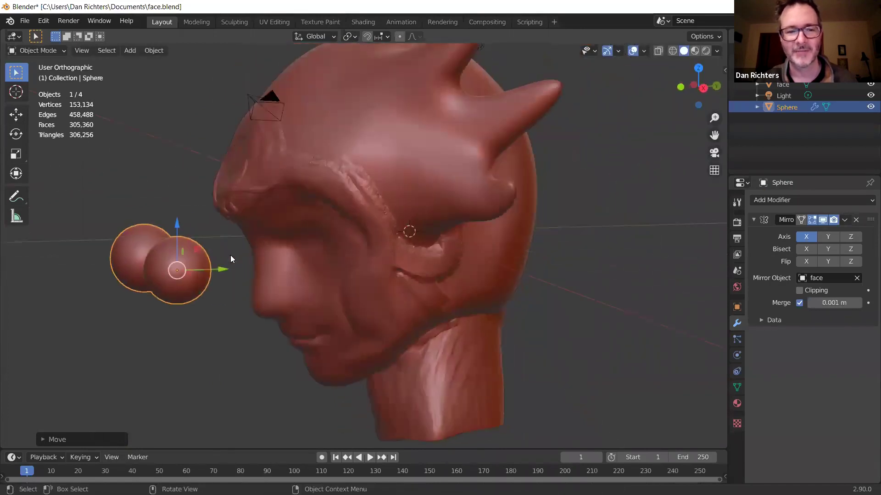
{"action": "key", "text": "g"}
{"action": "middle_click_drag", "start_coordinate": [374, 262], "coordinate": [452, 175]}
{"action": "left_click", "coordinate": [446, 159]}
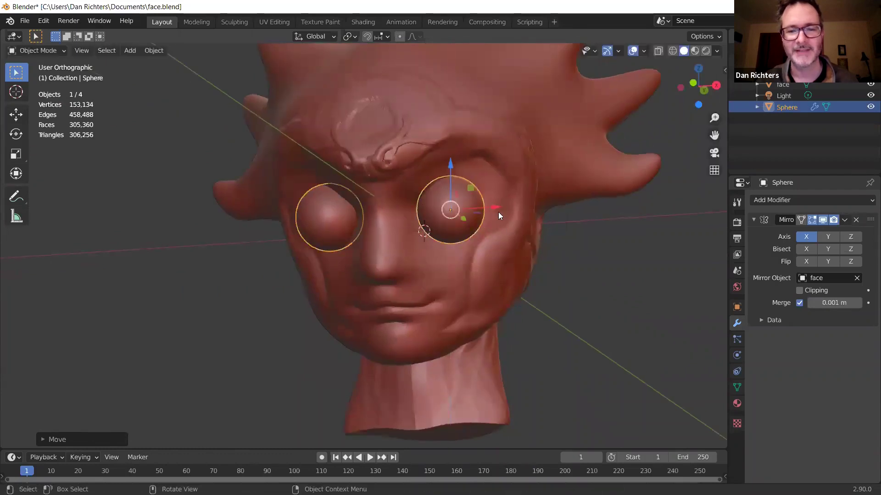
Bring the two eyeballs closer together along X and push them back along Y into the sockets.
{"action": "left_click", "coordinate": [520, 220]}
{"action": "left_click", "coordinate": [458, 206]}
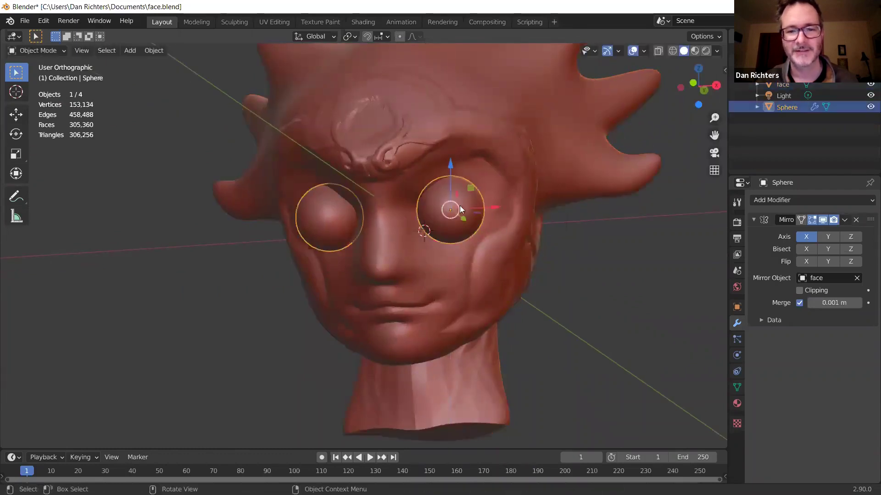
{"action": "left_click_drag", "start_coordinate": [494, 210], "coordinate": [478, 209]}
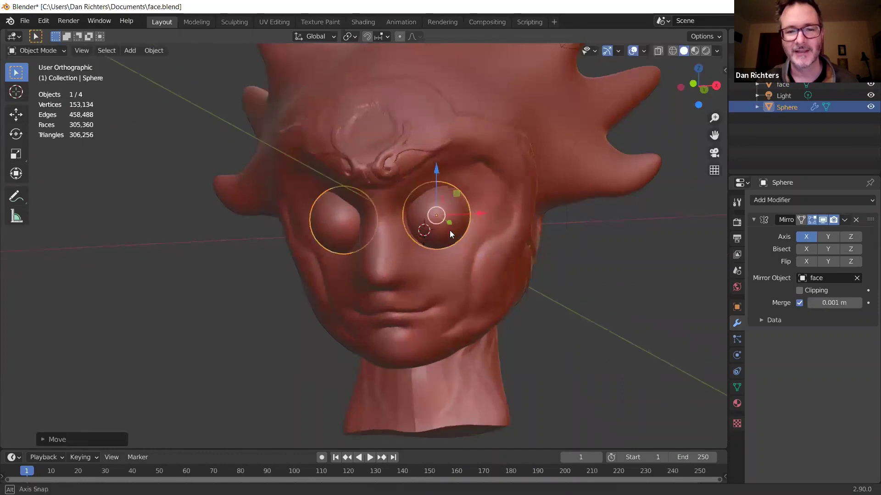
{"action": "middle_click_drag", "start_coordinate": [450, 231], "coordinate": [350, 254]}
{"action": "key", "text": "g"}
{"action": "key", "text": "y"}
{"action": "left_click", "coordinate": [399, 271]}
{"action": "middle_click_drag", "start_coordinate": [399, 270], "coordinate": [525, 226]}
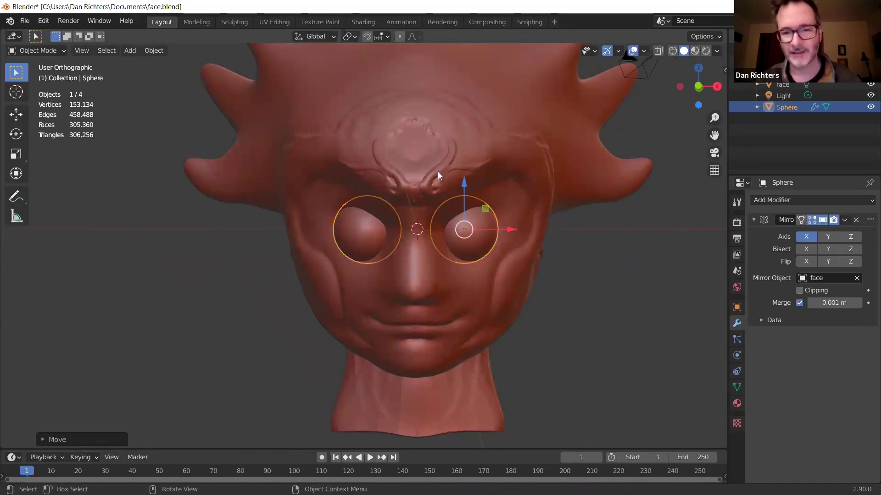
Scale the eyeballs down and reposition them in the sockets along the Z and X axes.
{"action": "key", "text": "s"}
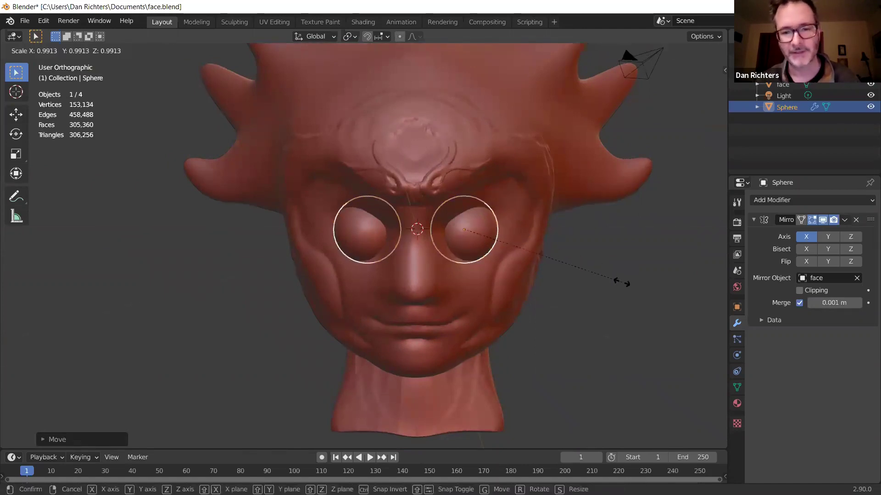
{"action": "left_click", "coordinate": [589, 258]}
{"action": "middle_click_drag", "start_coordinate": [545, 250], "coordinate": [531, 239]}
{"action": "key", "text": "g"}
{"action": "key", "text": "z"}
{"action": "left_click", "coordinate": [349, 199]}
{"action": "key", "text": "g"}
{"action": "key", "text": "x"}
{"action": "left_click", "coordinate": [484, 215]}
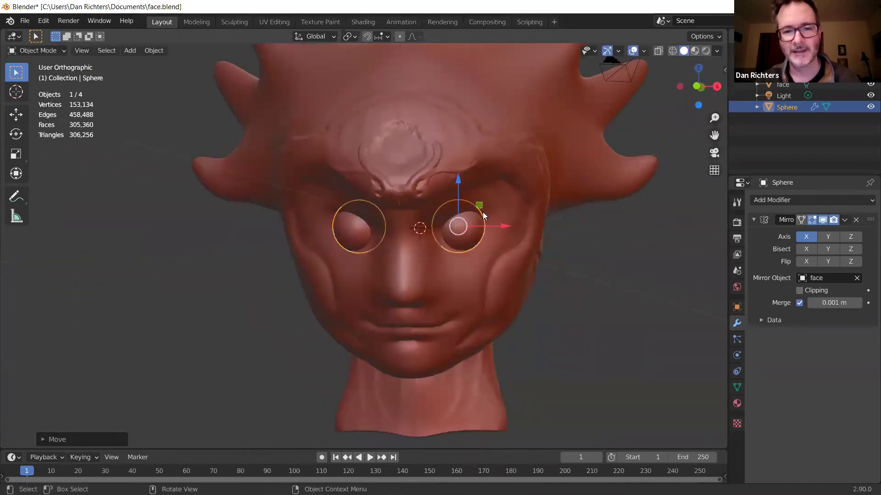
Fine-tune the eyeballs' height and depth in the sockets and enlarge them slightly.
{"action": "middle_click_drag", "start_coordinate": [460, 182], "coordinate": [428, 209]}
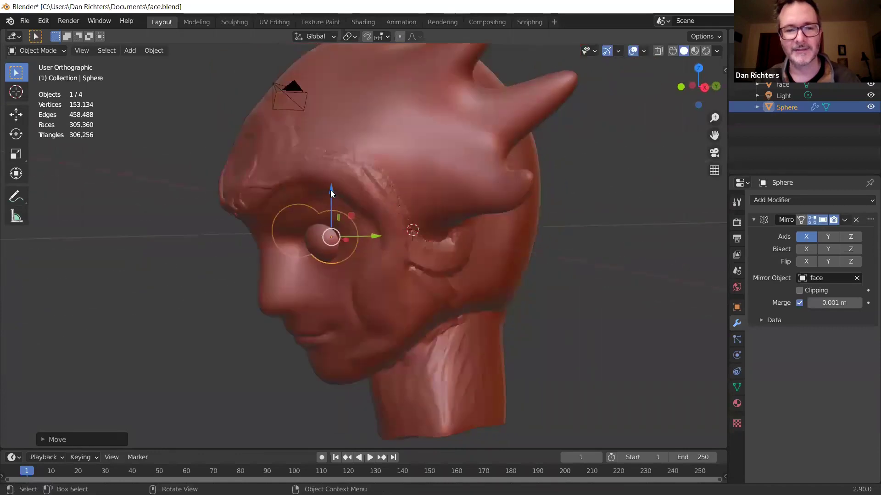
{"action": "left_click_drag", "start_coordinate": [330, 189], "coordinate": [329, 188]}
{"action": "middle_click_drag", "start_coordinate": [407, 246], "coordinate": [386, 231]}
{"action": "left_click_drag", "start_coordinate": [380, 229], "coordinate": [385, 229]}
{"action": "middle_click_drag", "start_coordinate": [434, 252], "coordinate": [545, 237]}
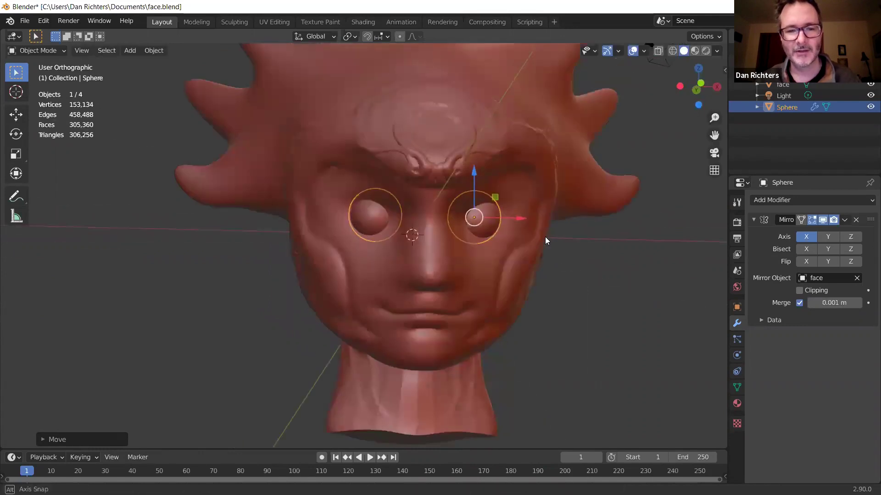
{"action": "key", "text": "s"}
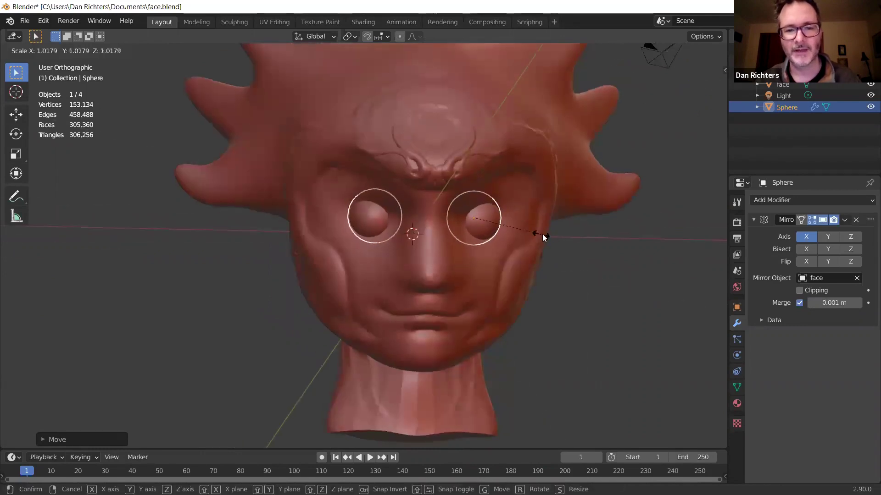
{"action": "left_click", "coordinate": [543, 234]}
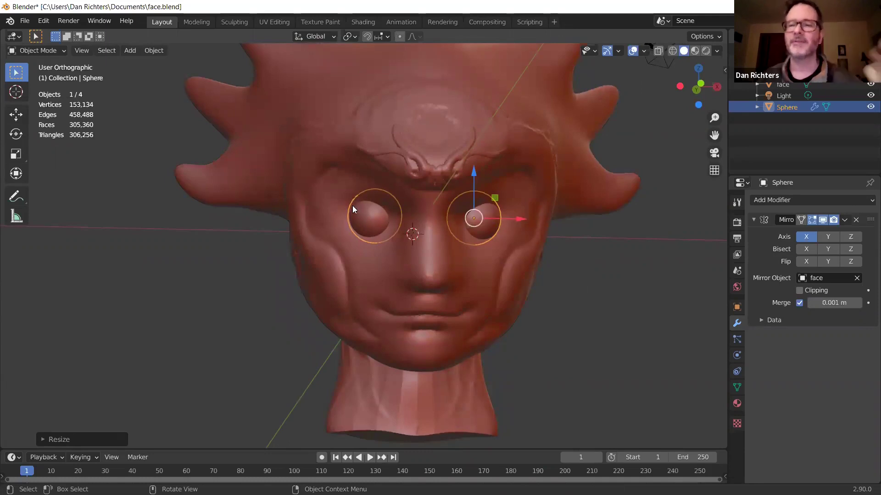
Reselect the eyeballs, shift them inward toward the nose, and bring them slightly forward along Y.
{"action": "left_click", "coordinate": [414, 129]}
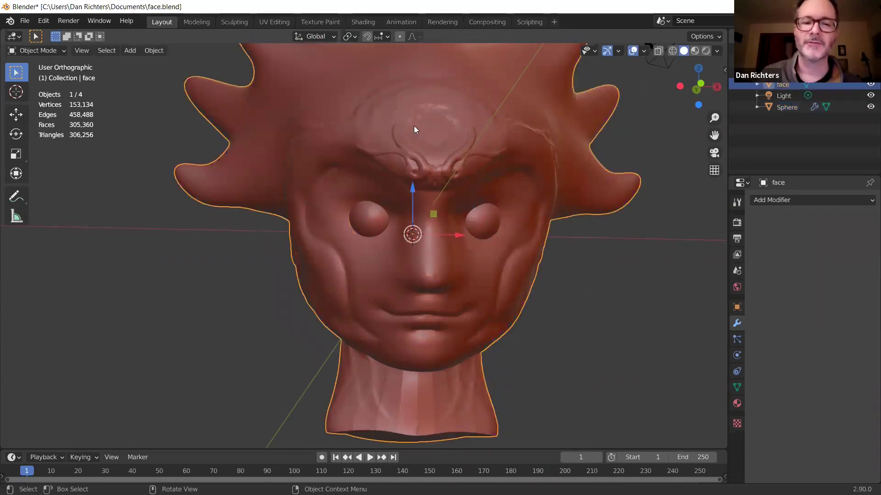
{"action": "left_click", "coordinate": [377, 220]}
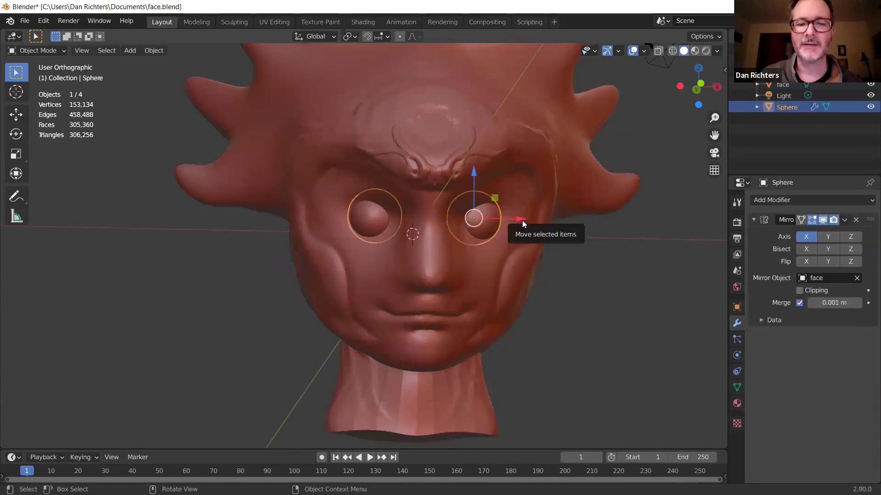
{"action": "left_click_drag", "start_coordinate": [521, 222], "coordinate": [520, 223]}
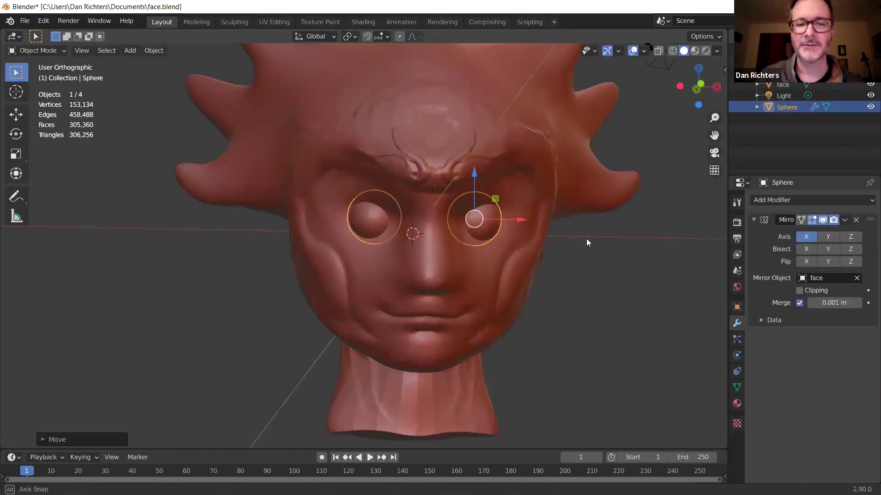
{"action": "middle_click_drag", "start_coordinate": [585, 243], "coordinate": [530, 258]}
{"action": "left_click_drag", "start_coordinate": [503, 245], "coordinate": [473, 232]}
{"action": "middle_click_drag", "start_coordinate": [478, 226], "coordinate": [430, 259]}
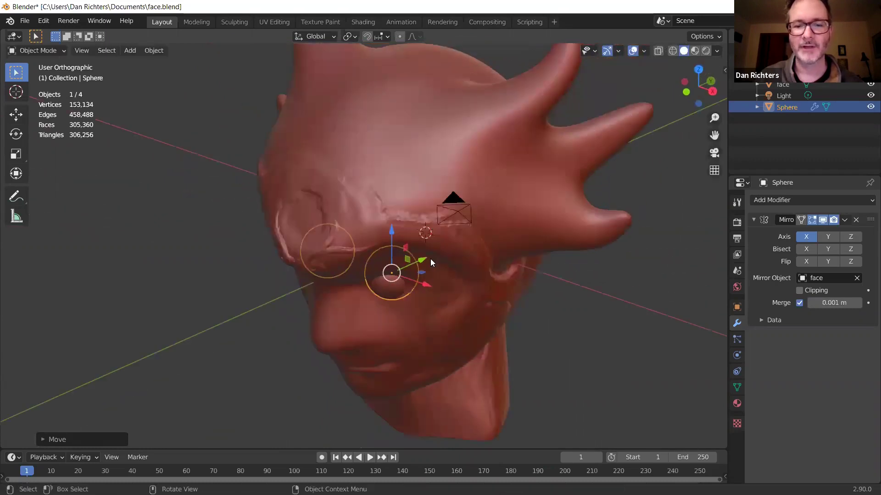
{"action": "left_click_drag", "start_coordinate": [427, 256], "coordinate": [420, 258]}
{"action": "middle_click_drag", "start_coordinate": [510, 325], "coordinate": [544, 262]}
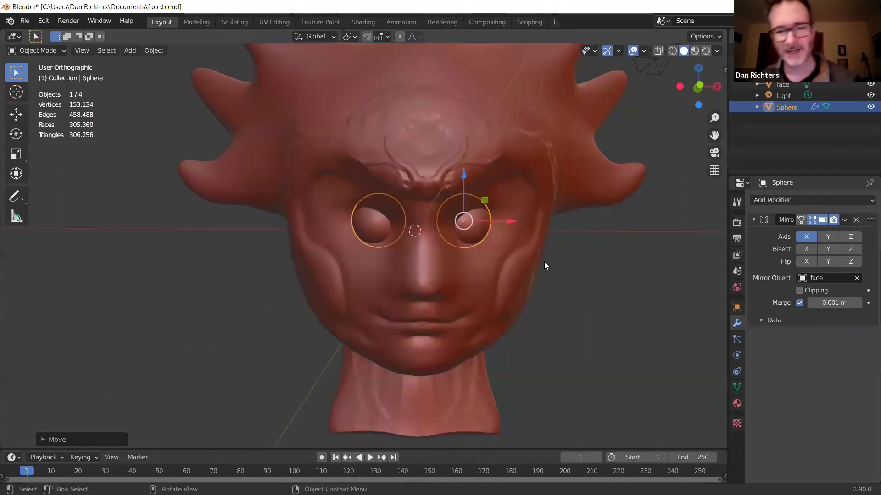
Shrink the eyeballs slightly and move them a little farther apart along the X axis.
{"action": "key", "text": "s"}
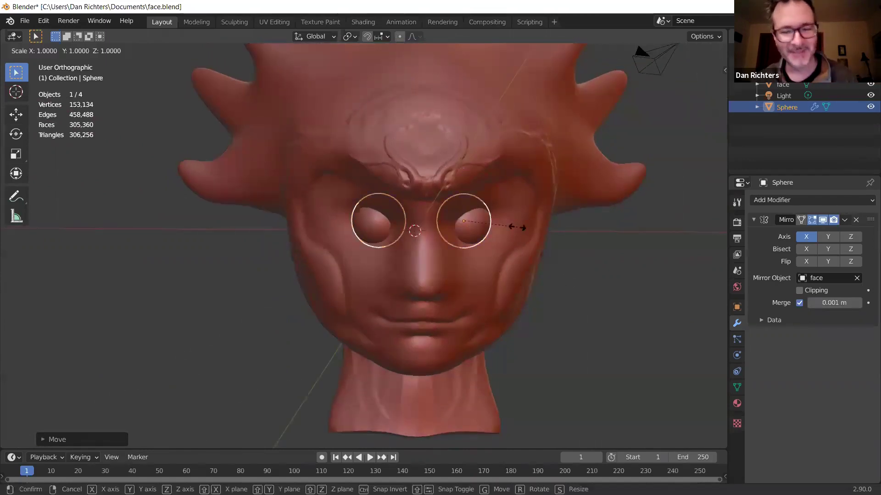
{"action": "left_click", "coordinate": [507, 221]}
{"action": "key", "text": "g"}
{"action": "key", "text": "x"}
{"action": "left_click", "coordinate": [516, 222]}
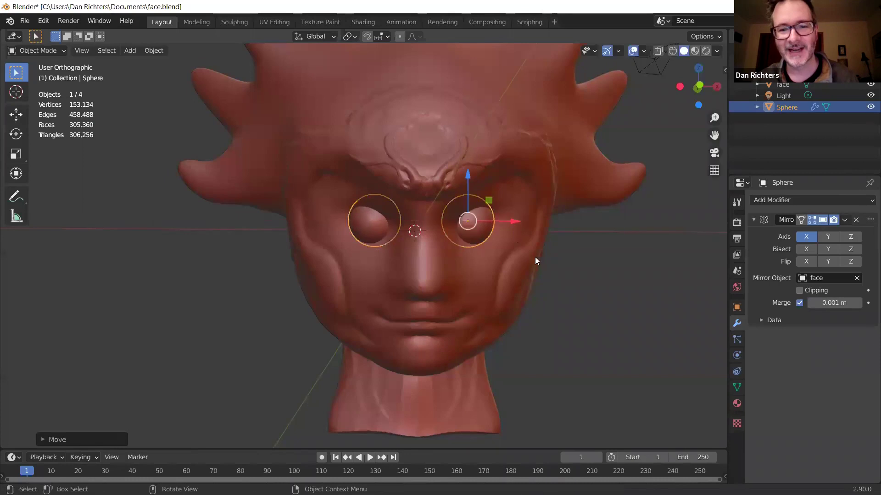
Select the head mesh and switch it to Sculpt Mode.
{"action": "left_click", "coordinate": [569, 320]}
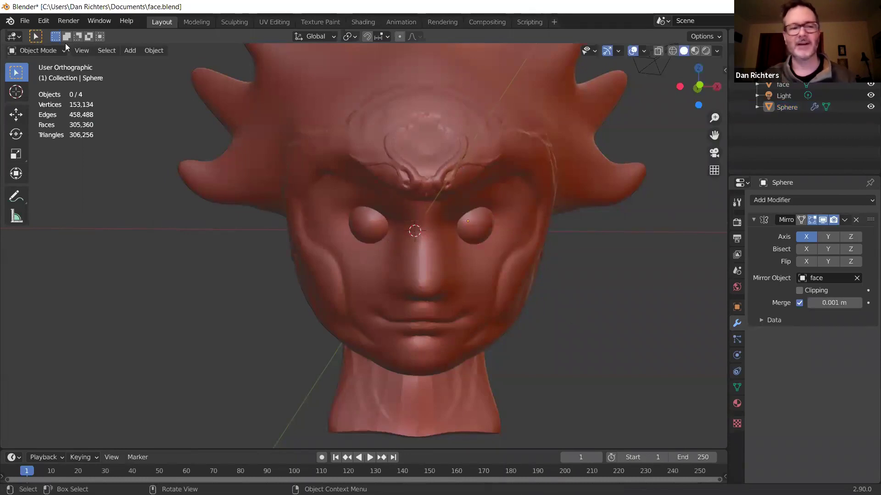
{"action": "left_click", "coordinate": [396, 78]}
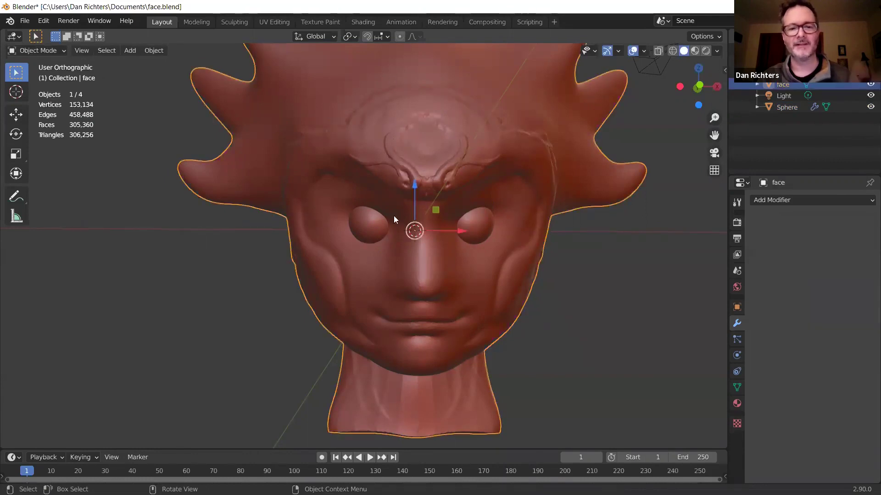
{"action": "left_click", "coordinate": [59, 50]}
{"action": "left_click", "coordinate": [56, 88]}
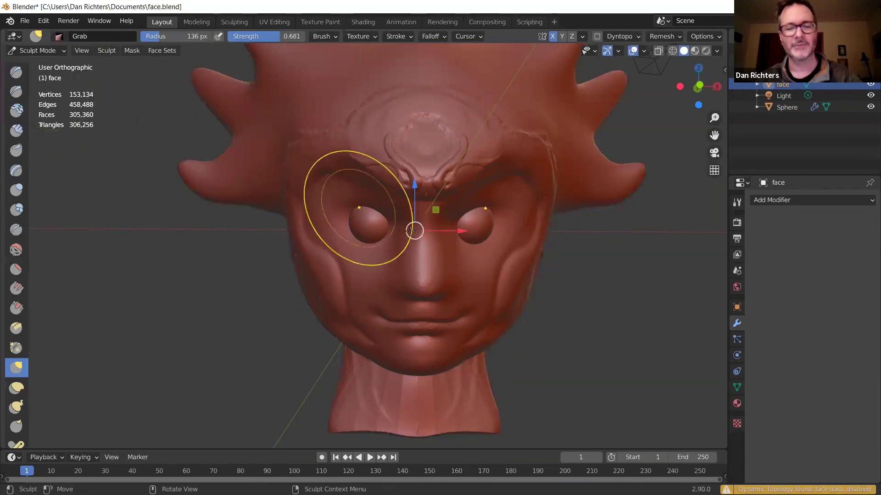
Switch to the Clay Strips brush, show its brush settings, and reduce the radius to 38 px.
{"action": "scroll", "coordinate": [492, 197], "scroll_direction": "up", "scroll_amount": 2}
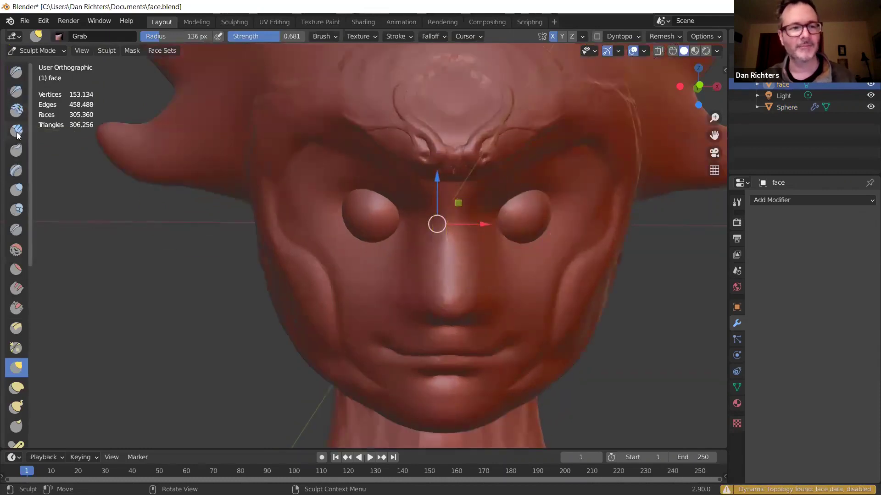
{"action": "left_click", "coordinate": [17, 132]}
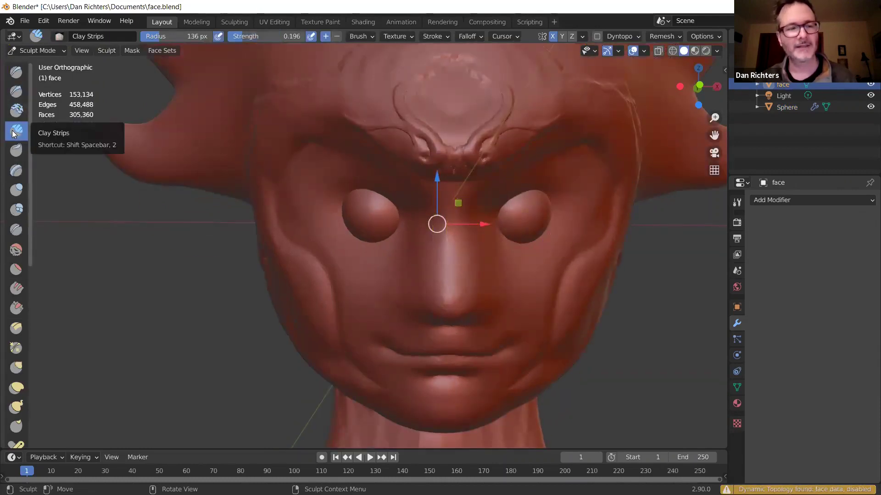
{"action": "left_click", "coordinate": [737, 202]}
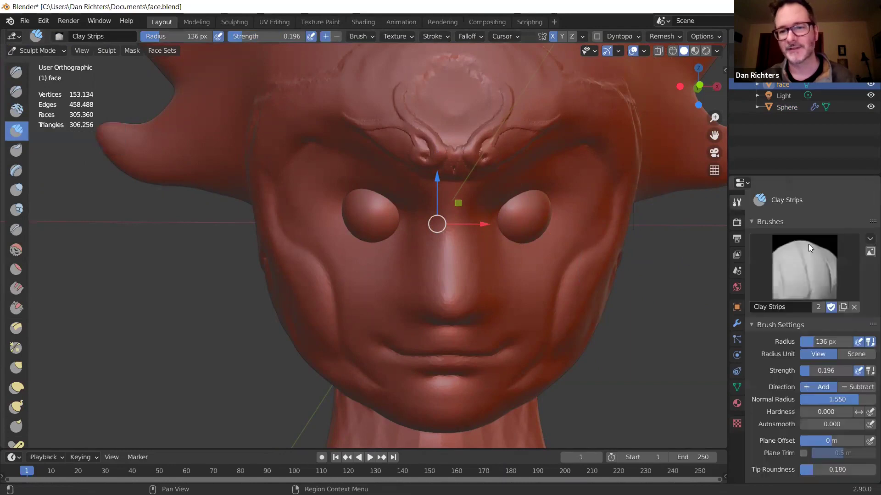
{"action": "key", "text": "f"}
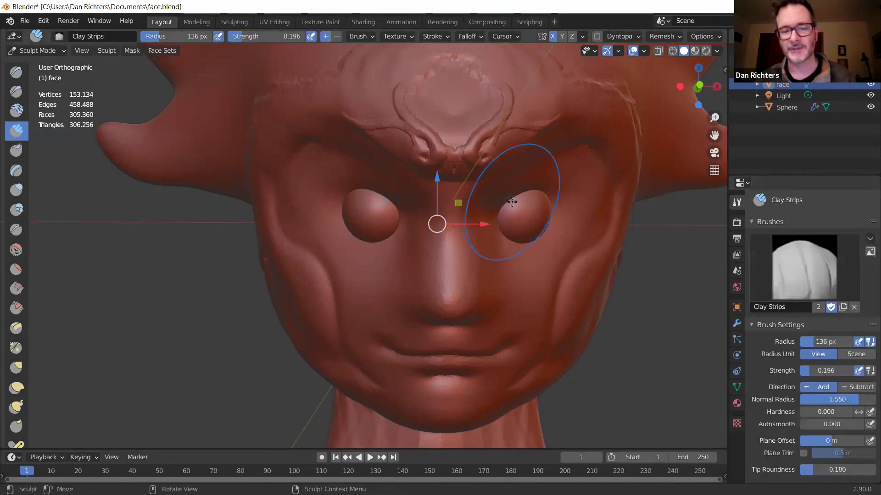
{"action": "left_click", "coordinate": [524, 200]}
{"action": "key", "text": "f"}
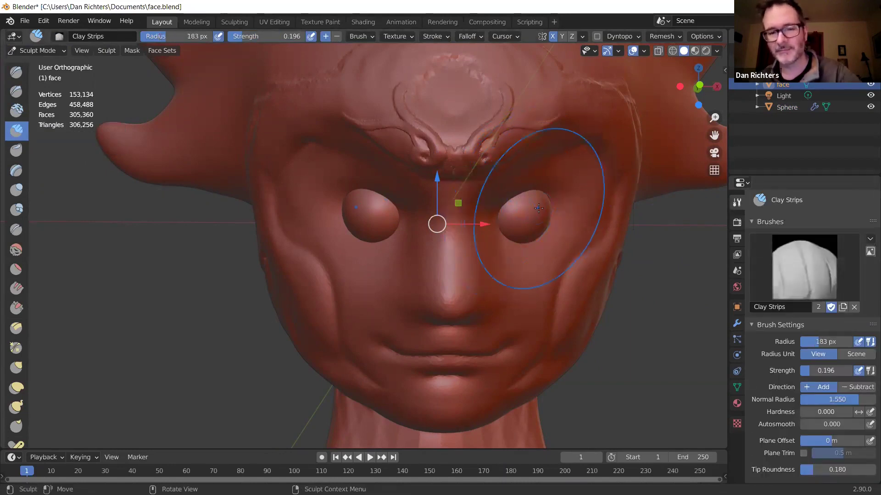
{"action": "left_click", "coordinate": [511, 211]}
{"action": "key", "text": "f"}
{"action": "left_click", "coordinate": [504, 212]}
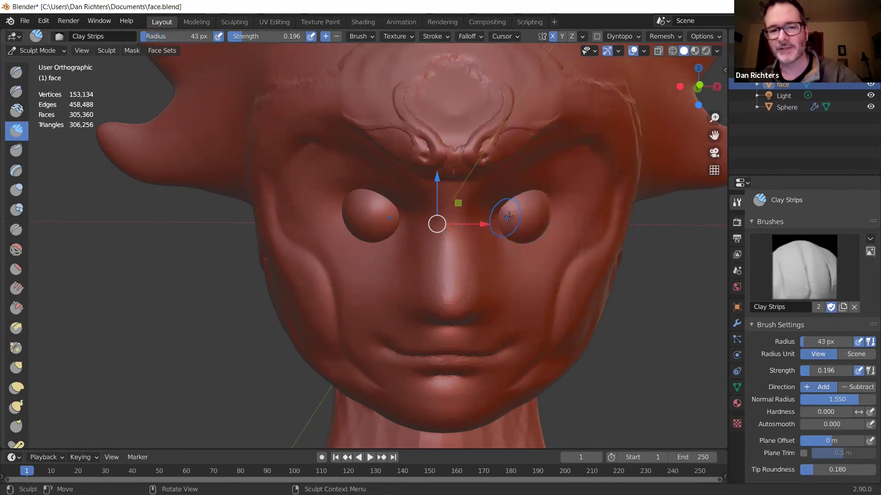
{"action": "middle_click_drag", "start_coordinate": [510, 217], "coordinate": [507, 198]}
{"action": "scroll", "coordinate": [507, 198], "scroll_direction": "up", "scroll_amount": 5}
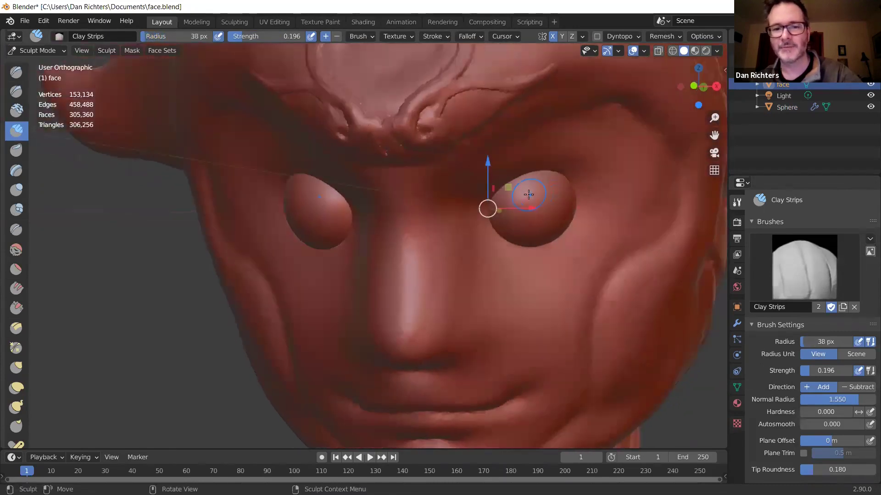
{"action": "mouse_move", "coordinate": [487, 209]}
{"action": "left_mouse_down"}
{"action": "mouse_move", "coordinate": [499, 181]}
{"action": "mouse_move", "coordinate": [521, 177]}
{"action": "mouse_move", "coordinate": [509, 181]}
{"action": "left_mouse_up"}
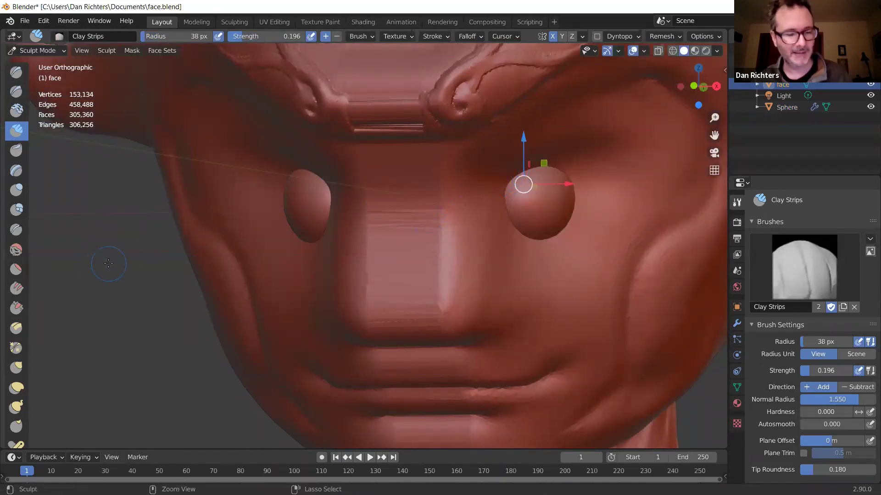
{"action": "key", "text": "ctrl+z"}
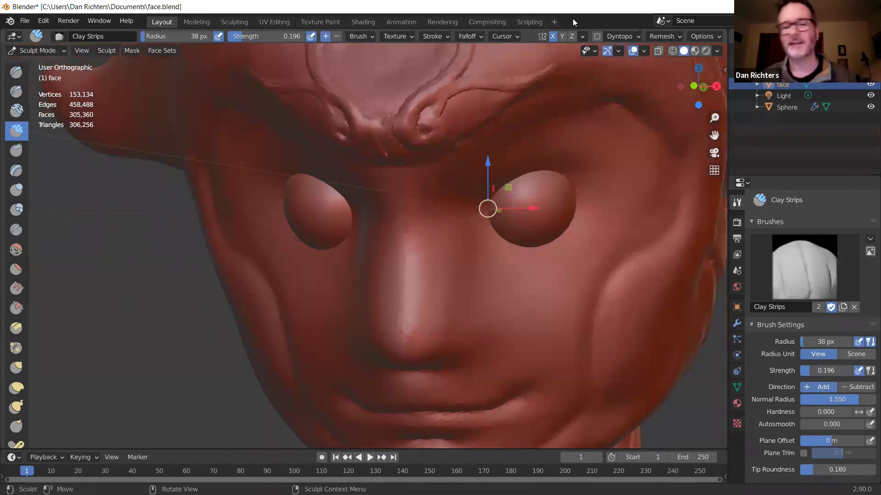
Enable Dyntopo for the head mesh and accept the vertex data warning.
{"action": "left_click", "coordinate": [597, 36]}
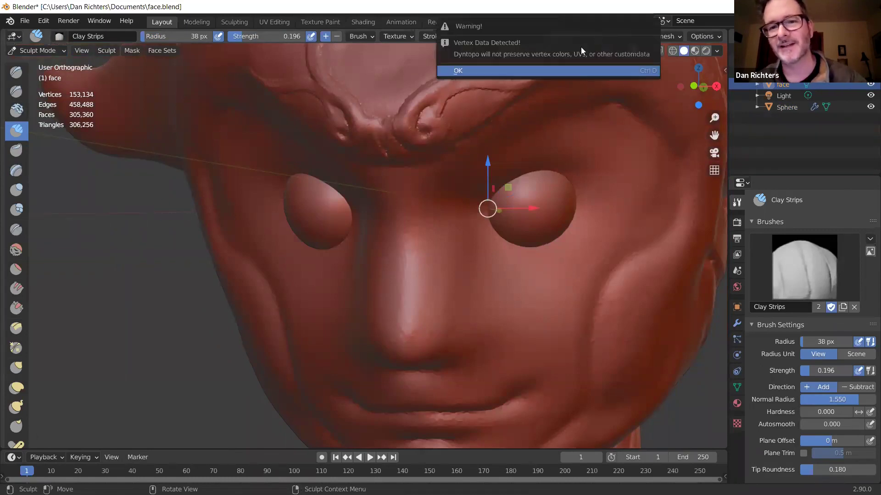
{"action": "left_click", "coordinate": [573, 69]}
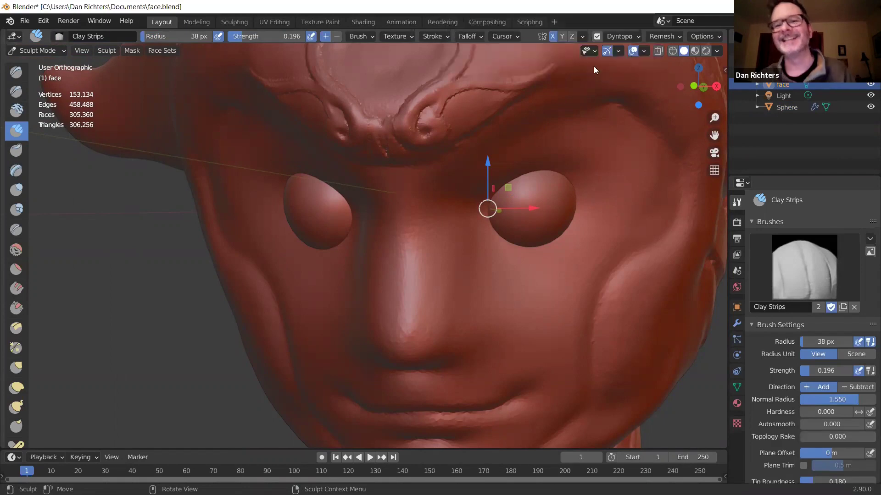
{"action": "left_click", "coordinate": [487, 209]}
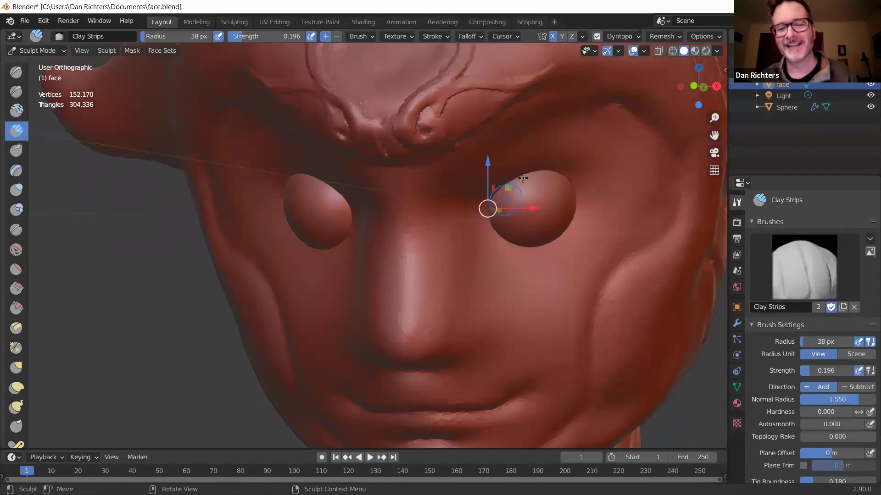
{"action": "key", "text": "g"}
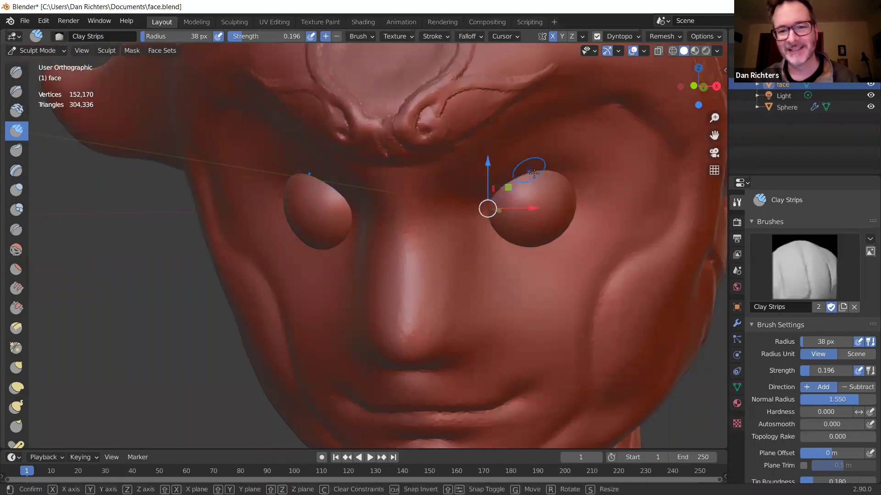
{"action": "left_click", "coordinate": [504, 187]}
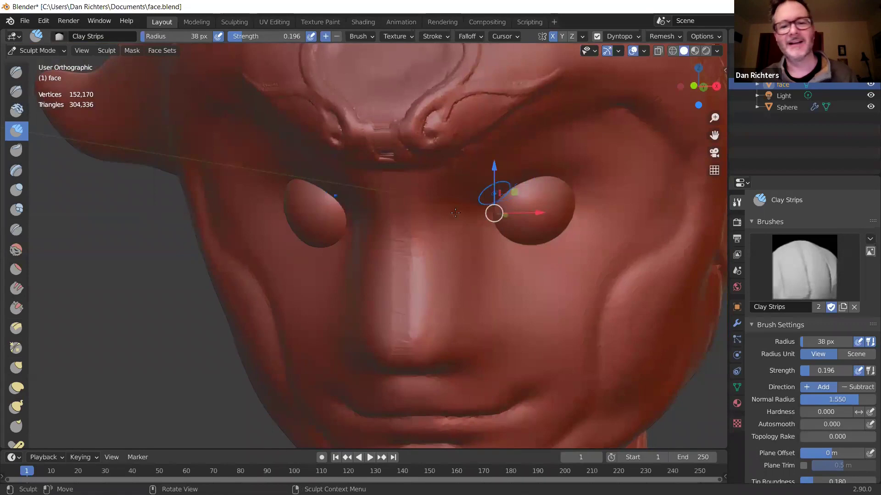
{"action": "key", "text": "ctrl+z"}
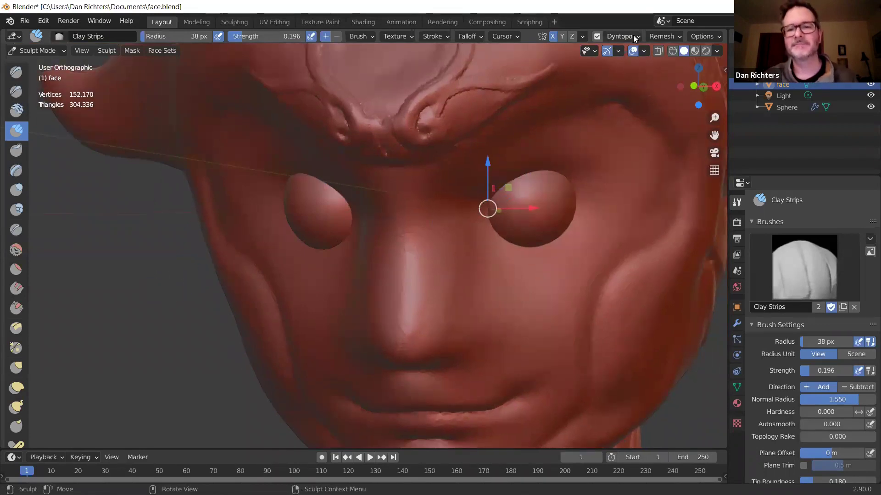
Add a short Clay Strips stroke to the forehead above the brow with Dyntopo active.
{"action": "scroll", "coordinate": [91, 225], "scroll_direction": "down", "scroll_amount": 5}
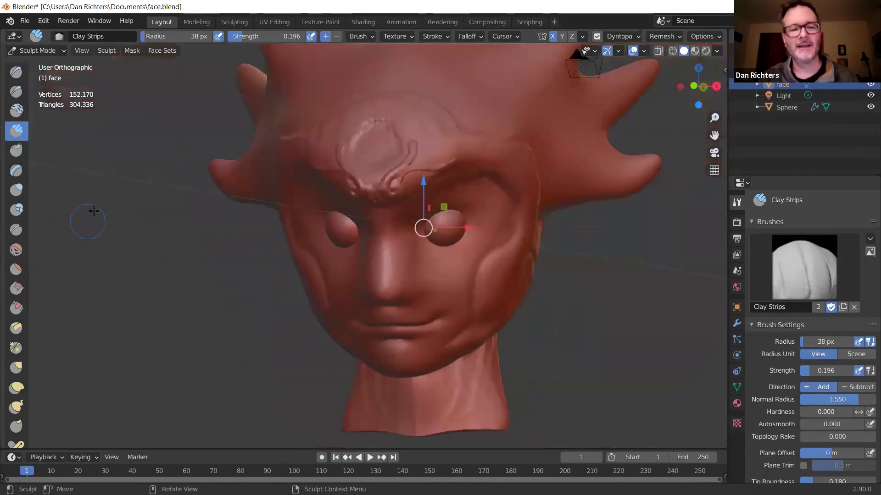
{"action": "scroll", "coordinate": [130, 236], "scroll_direction": "up", "scroll_amount": 1}
{"action": "middle_click_drag", "start_coordinate": [242, 335], "coordinate": [266, 323]}
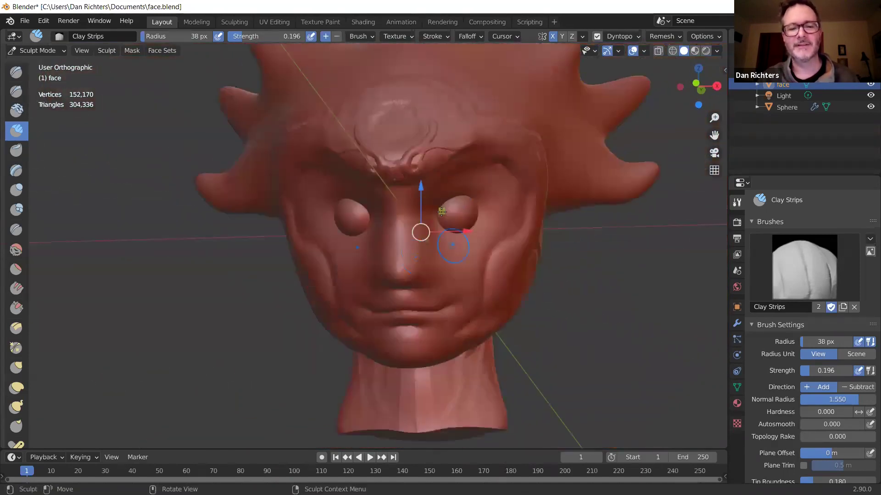
{"action": "left_click", "coordinate": [24, 108]}
{"action": "left_click", "coordinate": [25, 130]}
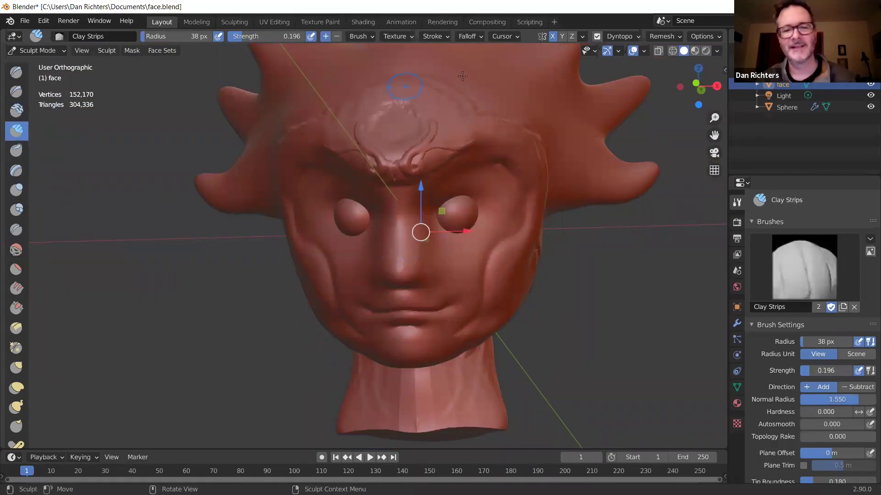
{"action": "mouse_move", "coordinate": [476, 108]}
{"action": "left_mouse_down"}
{"action": "mouse_move", "coordinate": [483, 107]}
{"action": "mouse_move", "coordinate": [473, 112]}
{"action": "left_mouse_up"}
{"action": "middle_click_drag", "start_coordinate": [663, 177], "coordinate": [560, 172]}
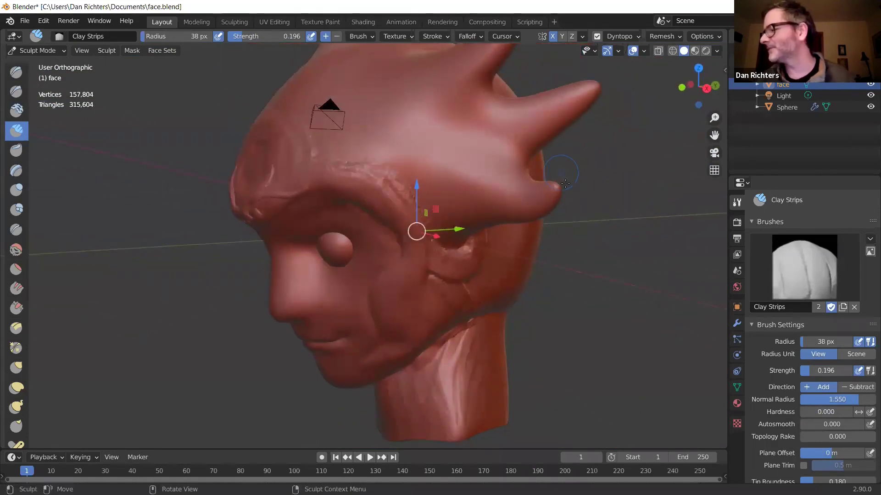
{"action": "middle_click_drag", "start_coordinate": [326, 294], "coordinate": [328, 300]}
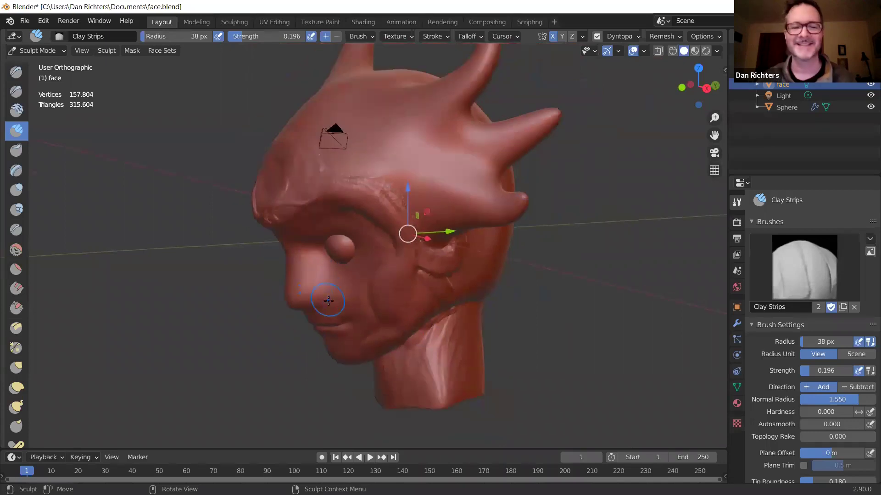
{"action": "middle_click_drag", "start_coordinate": [401, 292], "coordinate": [412, 225]}
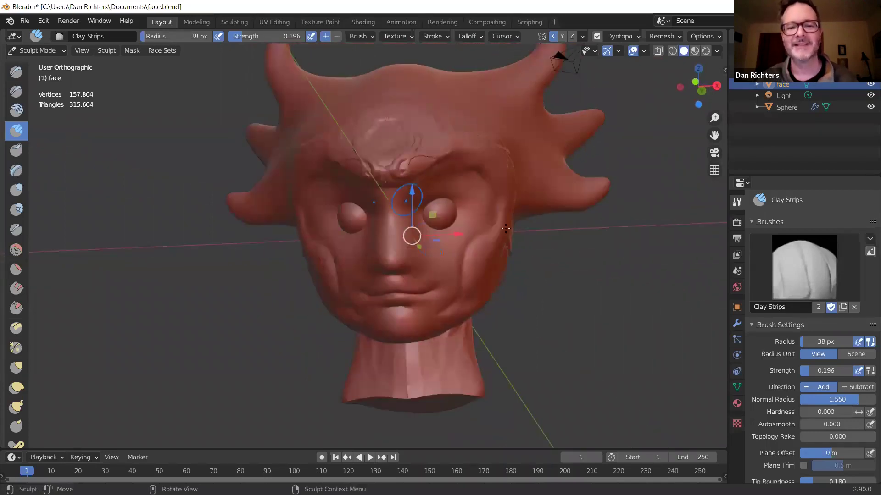
{"action": "left_click", "coordinate": [633, 37]}
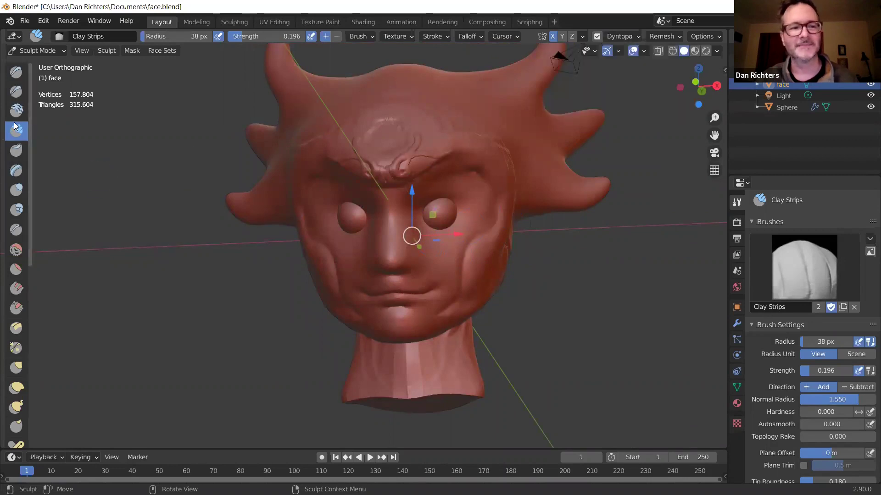
{"action": "scroll", "coordinate": [593, 197], "scroll_direction": "up", "scroll_amount": 4}
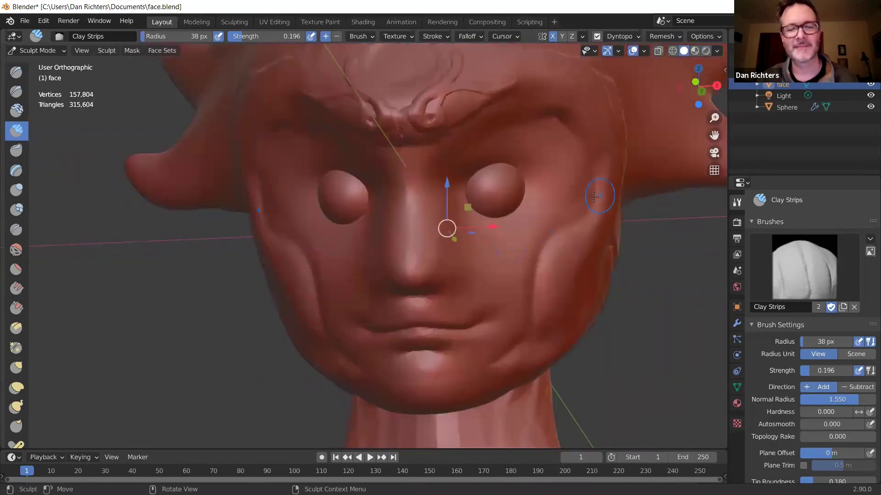
Switch to Object Mode, alternate the selection between the eyeball spheres and the head, and return the head to Sculpt Mode.
{"action": "left_click", "coordinate": [60, 51]}
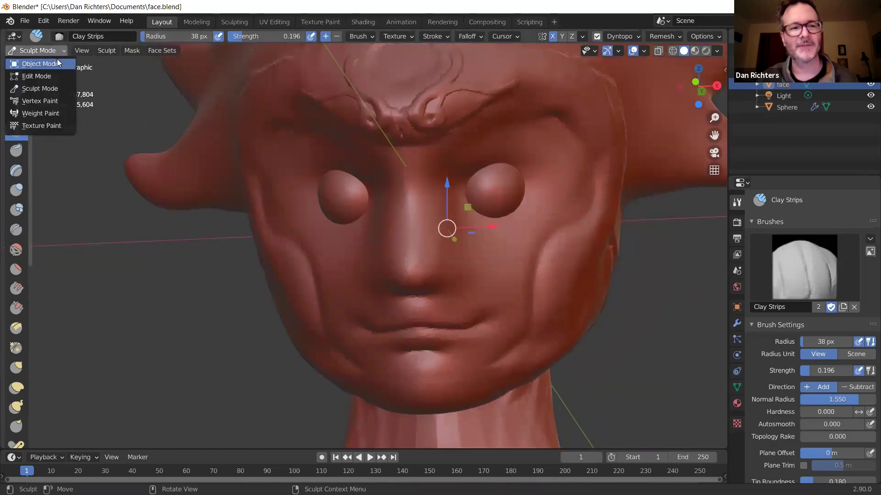
{"action": "left_click", "coordinate": [58, 60]}
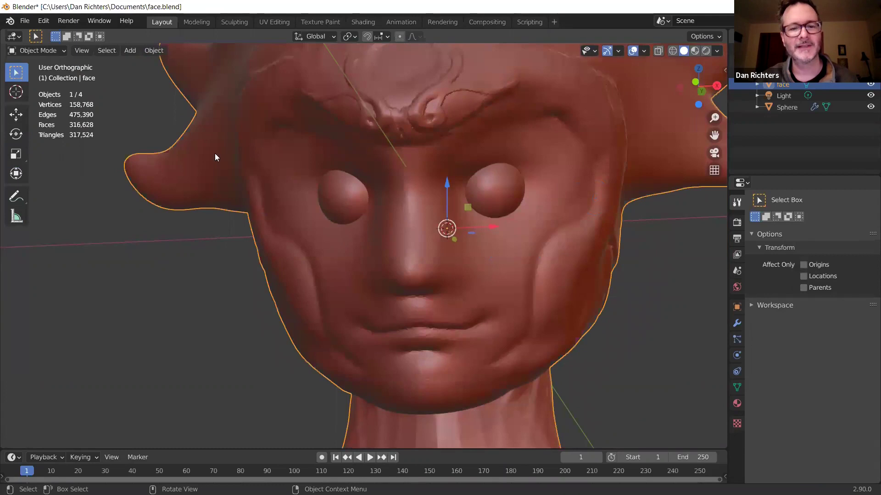
{"action": "scroll", "coordinate": [143, 305], "scroll_direction": "down", "scroll_amount": 5}
{"action": "middle_click_drag", "start_coordinate": [639, 328], "coordinate": [495, 268]}
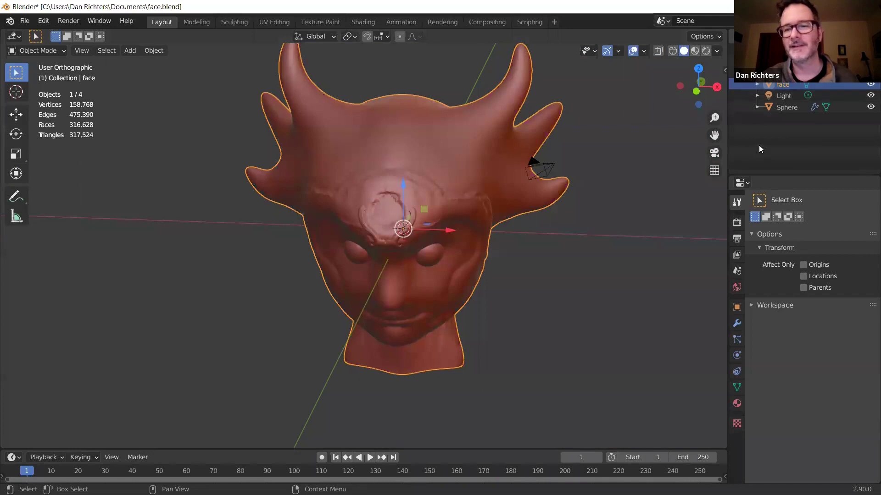
{"action": "left_click", "coordinate": [429, 254]}
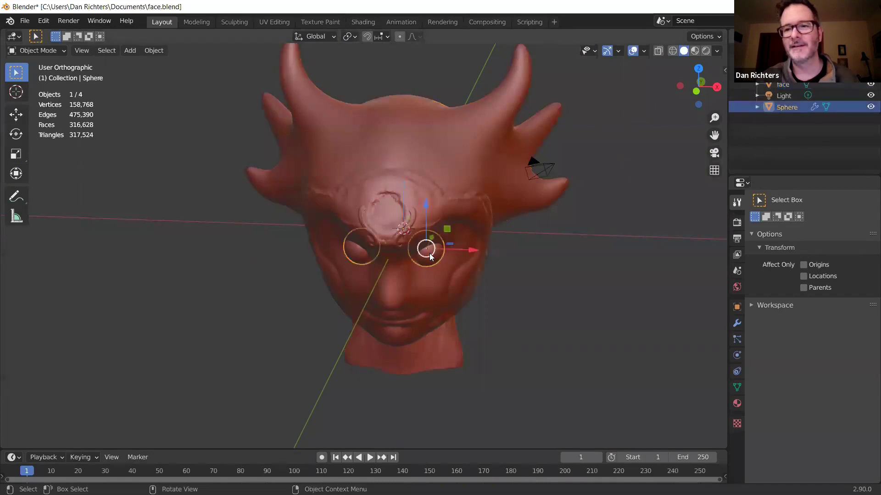
{"action": "left_click", "coordinate": [783, 86]}
{"action": "left_click", "coordinate": [786, 107]}
{"action": "left_click", "coordinate": [783, 85]}
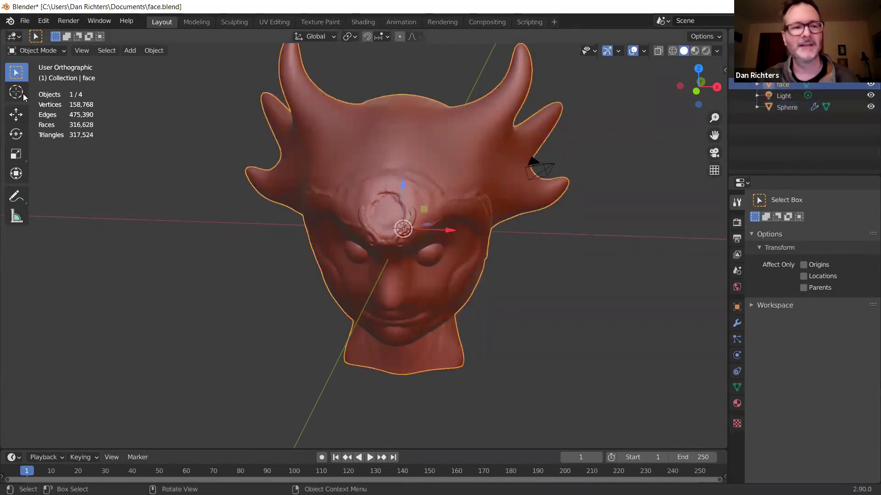
{"action": "left_click", "coordinate": [53, 51]}
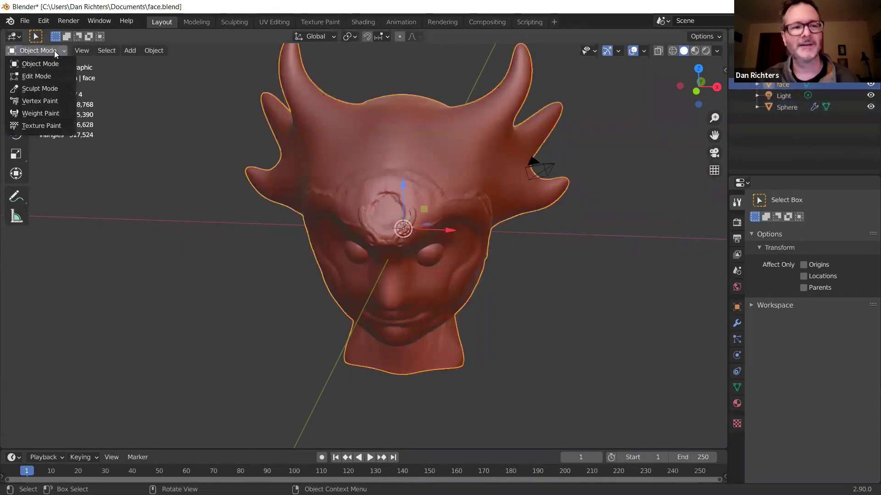
{"action": "left_click", "coordinate": [61, 89]}
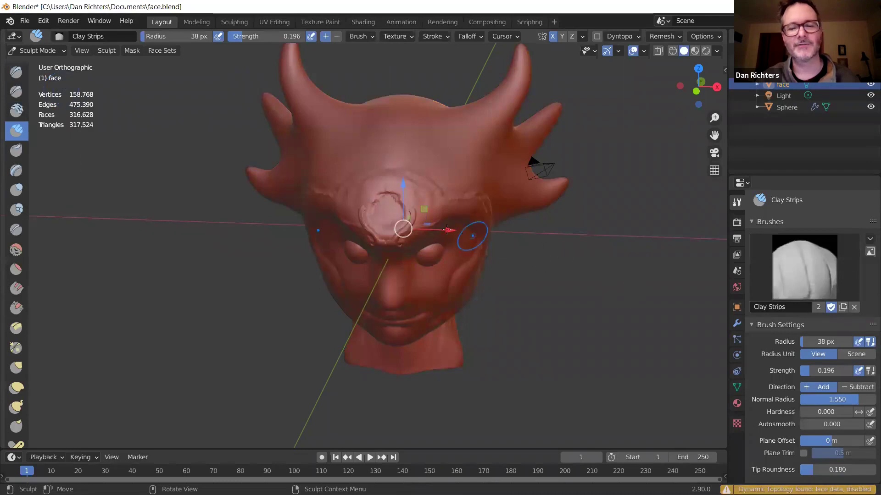
Turn Dyntopo back on for the head mesh and accept the vertex data warning.
{"action": "scroll", "coordinate": [596, 298], "scroll_direction": "up", "scroll_amount": 3}
{"action": "middle_click_drag", "start_coordinate": [562, 309], "coordinate": [590, 87]}
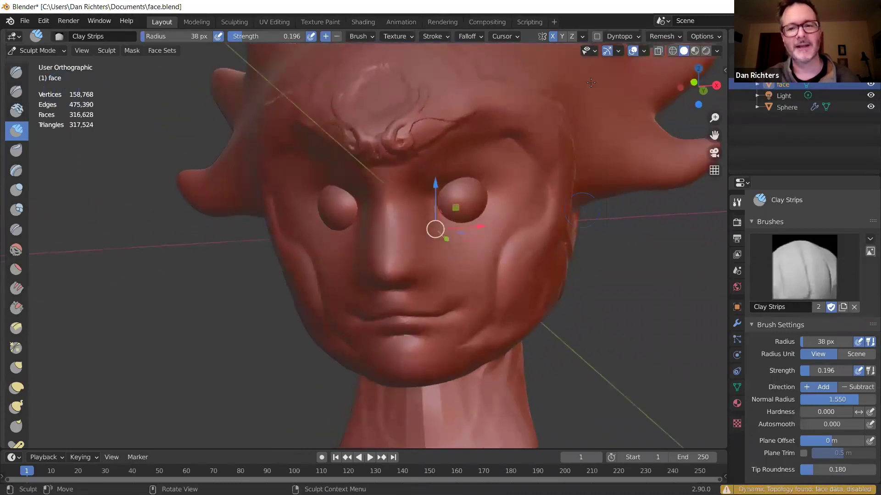
{"action": "left_click", "coordinate": [599, 36]}
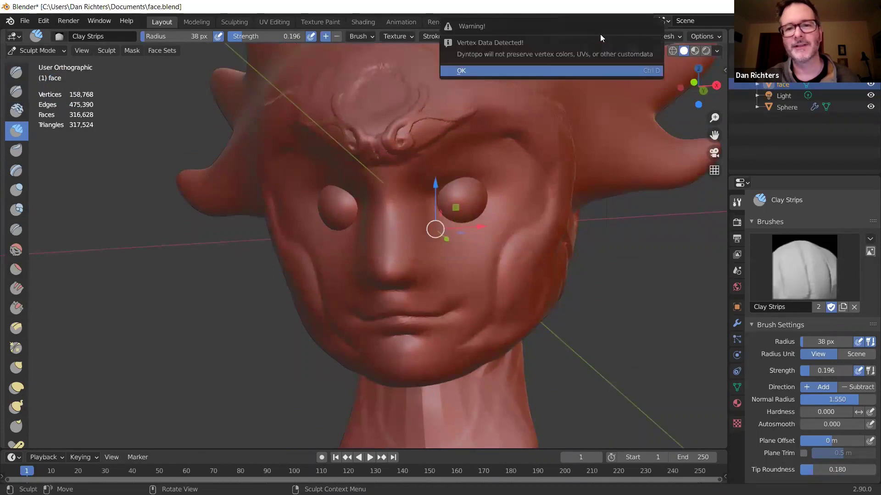
{"action": "left_click", "coordinate": [517, 70]}
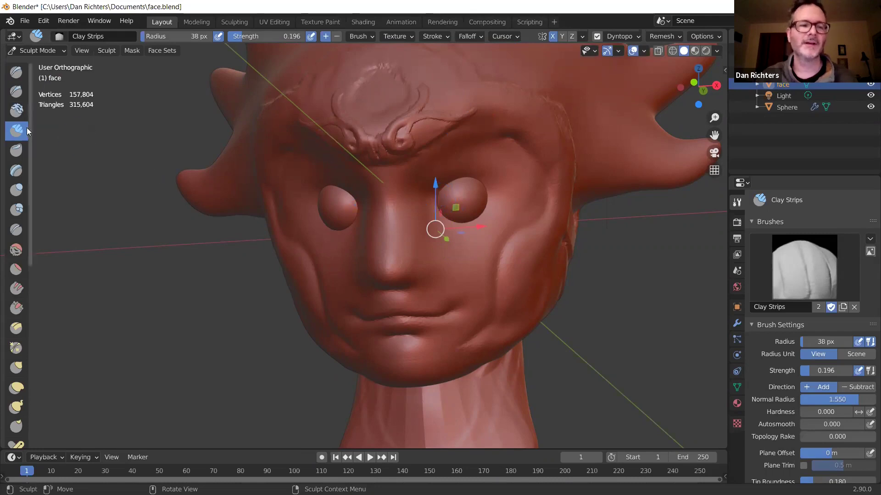
Add light Clay Strips strokes at strength 0.196 around the upper and lower edges of the eyeballs, enlarging the brush to 62 px.
{"action": "left_click_drag", "start_coordinate": [500, 167], "coordinate": [495, 169]}
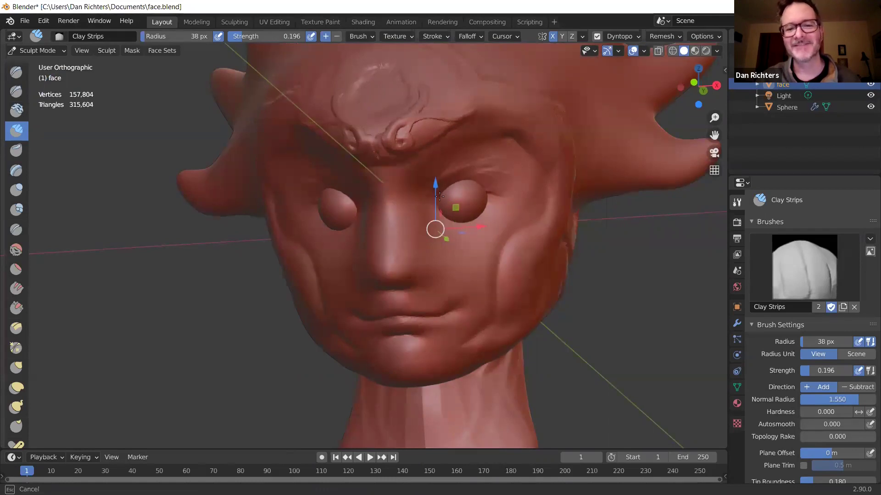
{"action": "left_click_drag", "start_coordinate": [455, 194], "coordinate": [462, 186]}
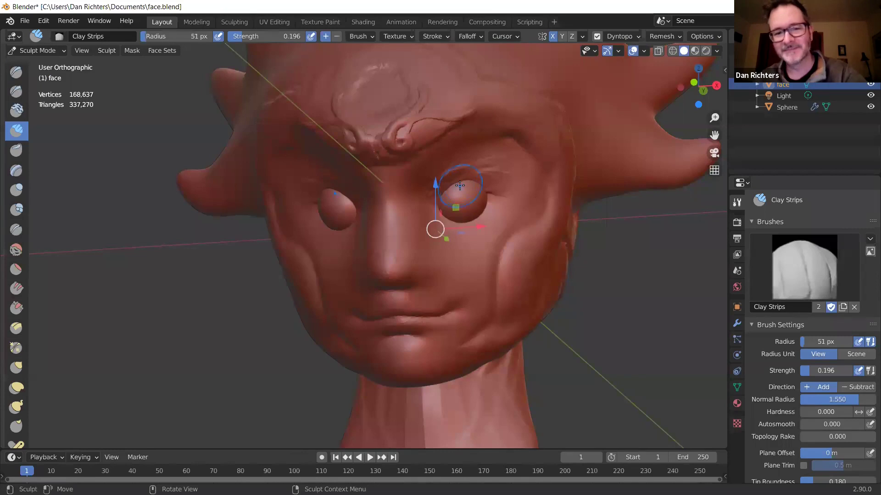
{"action": "scroll", "coordinate": [459, 188], "scroll_direction": "up", "scroll_amount": 3}
{"action": "mouse_move", "coordinate": [521, 133]}
{"action": "left_mouse_down"}
{"action": "mouse_move", "coordinate": [573, 108]}
{"action": "mouse_move", "coordinate": [602, 111]}
{"action": "mouse_move", "coordinate": [562, 119]}
{"action": "mouse_move", "coordinate": [569, 125]}
{"action": "left_mouse_up"}
{"action": "mouse_move", "coordinate": [570, 207]}
{"action": "left_mouse_down"}
{"action": "mouse_move", "coordinate": [592, 190]}
{"action": "mouse_move", "coordinate": [564, 198]}
{"action": "mouse_move", "coordinate": [592, 186]}
{"action": "mouse_move", "coordinate": [541, 188]}
{"action": "left_mouse_up"}
{"action": "mouse_move", "coordinate": [628, 164]}
{"action": "left_mouse_down"}
{"action": "mouse_move", "coordinate": [537, 186]}
{"action": "mouse_move", "coordinate": [611, 183]}
{"action": "mouse_move", "coordinate": [553, 191]}
{"action": "mouse_move", "coordinate": [603, 172]}
{"action": "mouse_move", "coordinate": [557, 192]}
{"action": "left_mouse_up"}
Raise the Clay Strips strength to 0.770 and build thick upper and lower eyelid strips around the eyeballs.
{"action": "left_click_drag", "start_coordinate": [246, 37], "coordinate": [294, 36]}
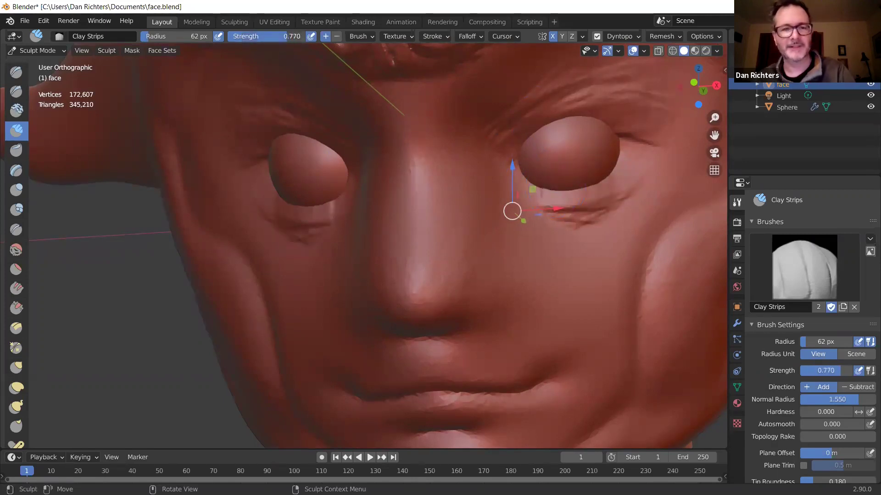
{"action": "left_click_drag", "start_coordinate": [565, 203], "coordinate": [566, 199]}
{"action": "mouse_move", "coordinate": [610, 182]}
{"action": "left_mouse_down"}
{"action": "mouse_move", "coordinate": [628, 169]}
{"action": "mouse_move", "coordinate": [623, 130]}
{"action": "mouse_move", "coordinate": [617, 114]}
{"action": "mouse_move", "coordinate": [591, 105]}
{"action": "mouse_move", "coordinate": [540, 118]}
{"action": "mouse_move", "coordinate": [505, 154]}
{"action": "mouse_move", "coordinate": [598, 114]}
{"action": "mouse_move", "coordinate": [650, 127]}
{"action": "mouse_move", "coordinate": [589, 106]}
{"action": "mouse_move", "coordinate": [554, 126]}
{"action": "mouse_move", "coordinate": [629, 175]}
{"action": "mouse_move", "coordinate": [534, 202]}
{"action": "mouse_move", "coordinate": [614, 188]}
{"action": "mouse_move", "coordinate": [626, 158]}
{"action": "left_mouse_up"}
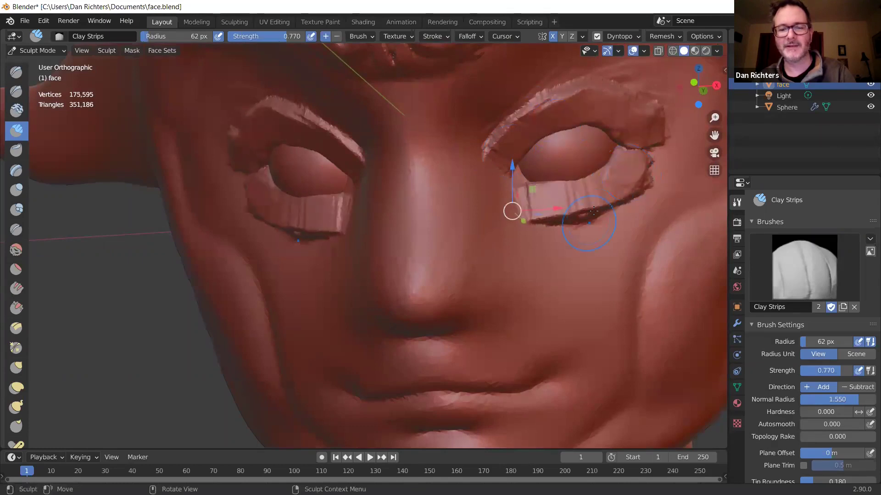
Smooth the eyelid strips above and below the eyeballs and blend them into the brow and cheekbones.
{"action": "mouse_move", "coordinate": [546, 218]}
{"action": "left_mouse_down", "text": "shift"}
{"action": "mouse_move", "coordinate": [639, 192]}
{"action": "mouse_move", "coordinate": [492, 106]}
{"action": "mouse_move", "coordinate": [495, 142]}
{"action": "mouse_move", "coordinate": [677, 117]}
{"action": "mouse_move", "coordinate": [647, 165]}
{"action": "mouse_move", "coordinate": [640, 196]}
{"action": "mouse_move", "coordinate": [654, 170]}
{"action": "mouse_move", "coordinate": [592, 227]}
{"action": "mouse_move", "coordinate": [558, 206]}
{"action": "left_mouse_up", "text": "shift"}
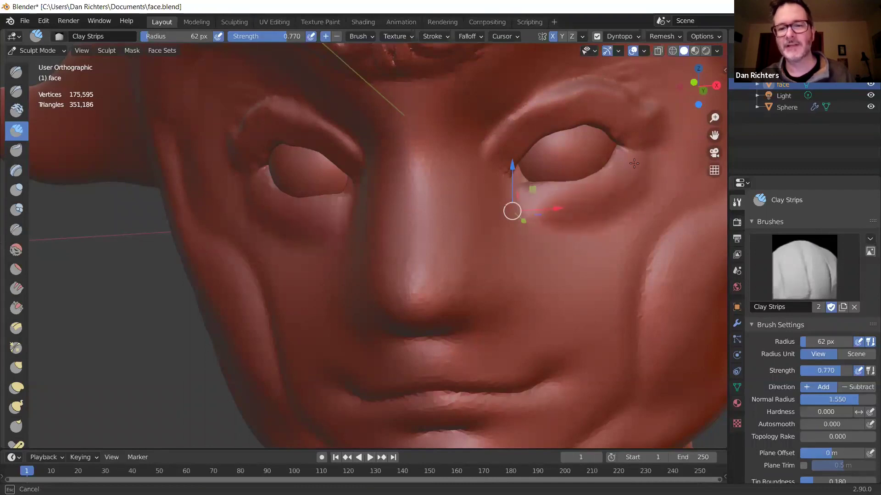
{"action": "mouse_move", "coordinate": [614, 124]}
{"action": "left_mouse_down", "text": "shift"}
{"action": "mouse_move", "coordinate": [562, 131]}
{"action": "mouse_move", "coordinate": [495, 163]}
{"action": "left_mouse_up", "text": "shift"}
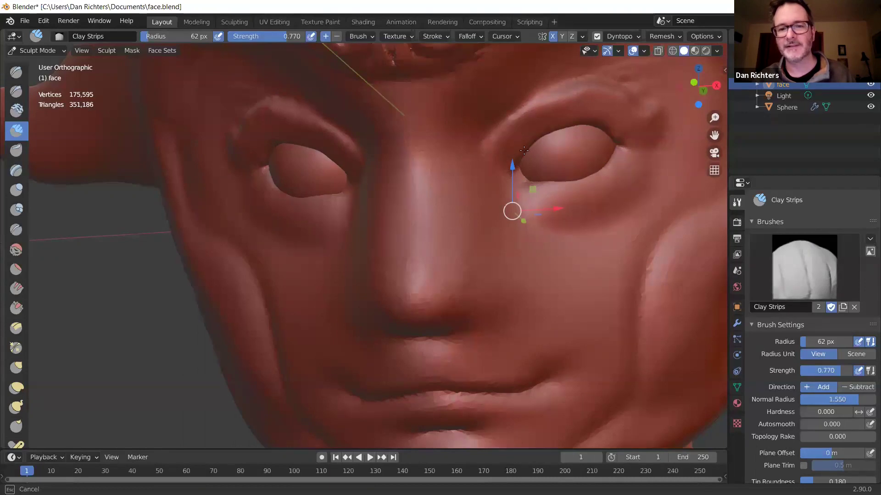
{"action": "mouse_move", "coordinate": [535, 95]}
{"action": "left_mouse_down", "text": "shift"}
{"action": "mouse_move", "coordinate": [646, 92]}
{"action": "mouse_move", "coordinate": [629, 109]}
{"action": "mouse_move", "coordinate": [620, 103]}
{"action": "mouse_move", "coordinate": [639, 99]}
{"action": "left_mouse_up", "text": "shift"}
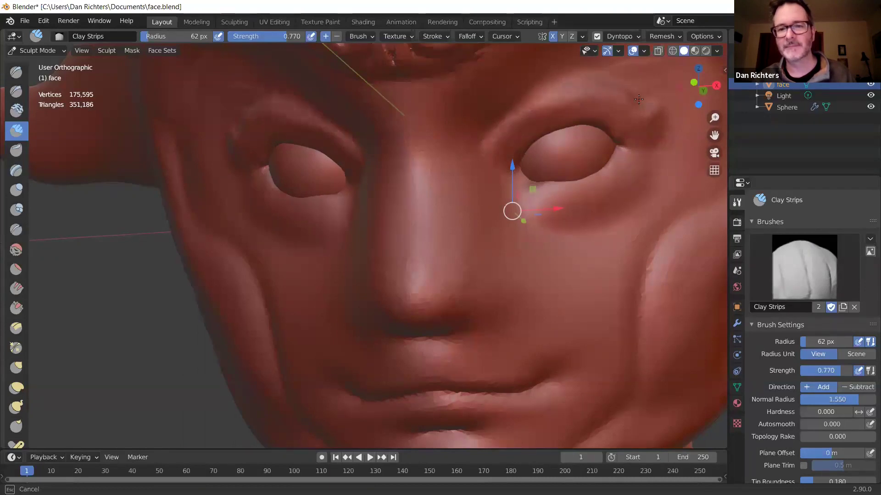
{"action": "mouse_move", "coordinate": [564, 106]}
{"action": "left_mouse_down", "text": "shift"}
{"action": "mouse_move", "coordinate": [617, 89]}
{"action": "mouse_move", "coordinate": [644, 115]}
{"action": "left_mouse_up", "text": "shift"}
{"action": "left_click_drag", "start_coordinate": [628, 204], "coordinate": [501, 212], "text": "shift"}
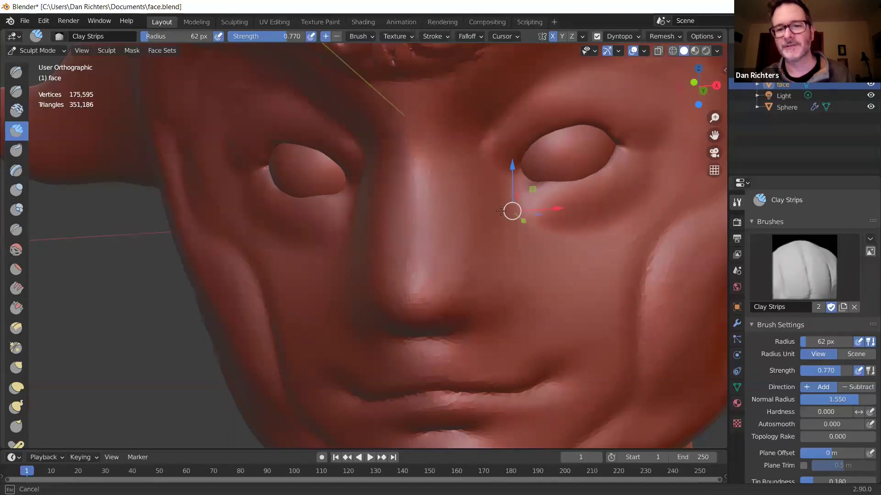
{"action": "mouse_move", "coordinate": [687, 210]}
{"action": "left_mouse_down", "text": "shift"}
{"action": "mouse_move", "coordinate": [654, 257]}
{"action": "mouse_move", "coordinate": [646, 309]}
{"action": "left_mouse_up", "text": "shift"}
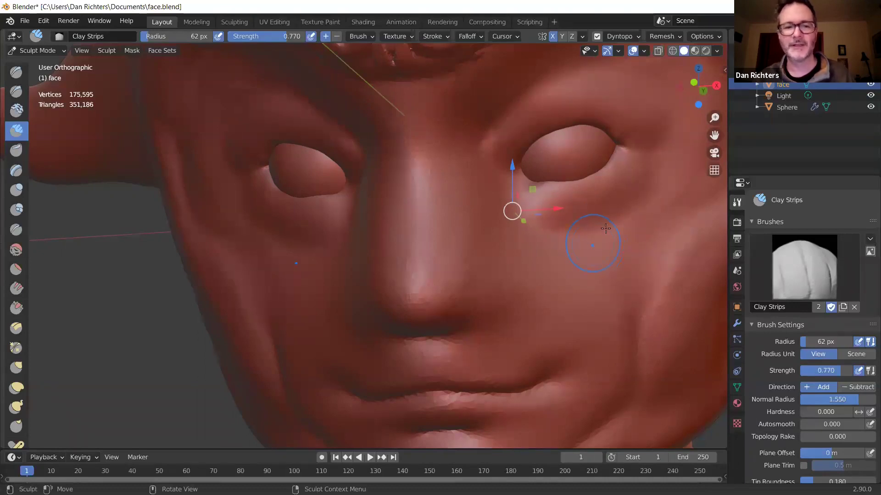
Examine the smoothed eyelids and the fit of the eyeballs from close up, from a distance and from several angles.
{"action": "scroll", "coordinate": [628, 168], "scroll_direction": "up", "scroll_amount": 1}
{"action": "scroll", "coordinate": [628, 169], "scroll_direction": "down", "scroll_amount": 8}
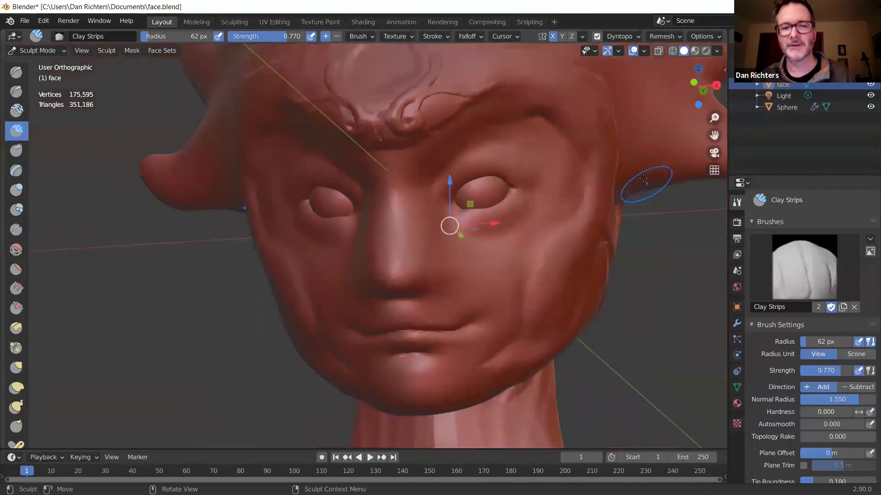
{"action": "mouse_move", "coordinate": [508, 208]}
{"action": "middle_mouse_down"}
{"action": "mouse_move", "coordinate": [459, 211]}
{"action": "mouse_move", "coordinate": [482, 209]}
{"action": "mouse_move", "coordinate": [450, 197]}
{"action": "mouse_move", "coordinate": [497, 222]}
{"action": "middle_mouse_up"}
{"action": "scroll", "coordinate": [437, 178], "scroll_direction": "up", "scroll_amount": 3}
{"action": "scroll", "coordinate": [437, 178], "scroll_direction": "down", "scroll_amount": 4}
{"action": "scroll", "coordinate": [496, 222], "scroll_direction": "up", "scroll_amount": 4}
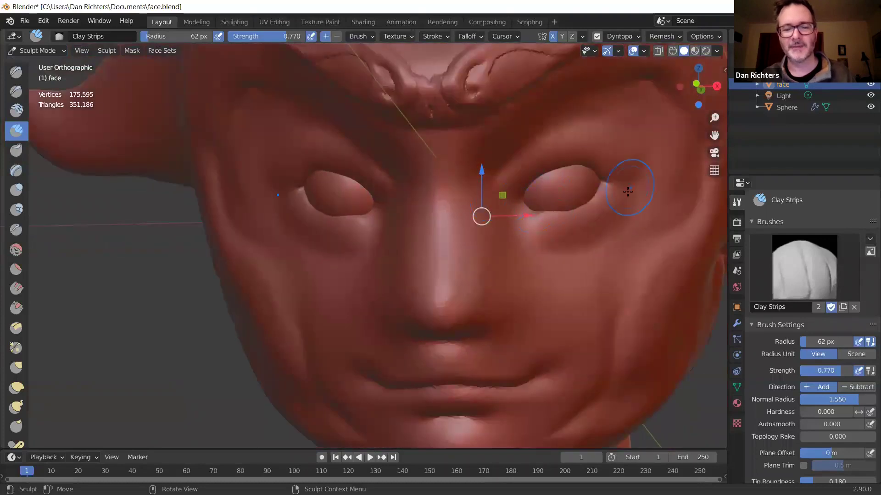
{"action": "middle_click_drag", "start_coordinate": [619, 193], "coordinate": [622, 180]}
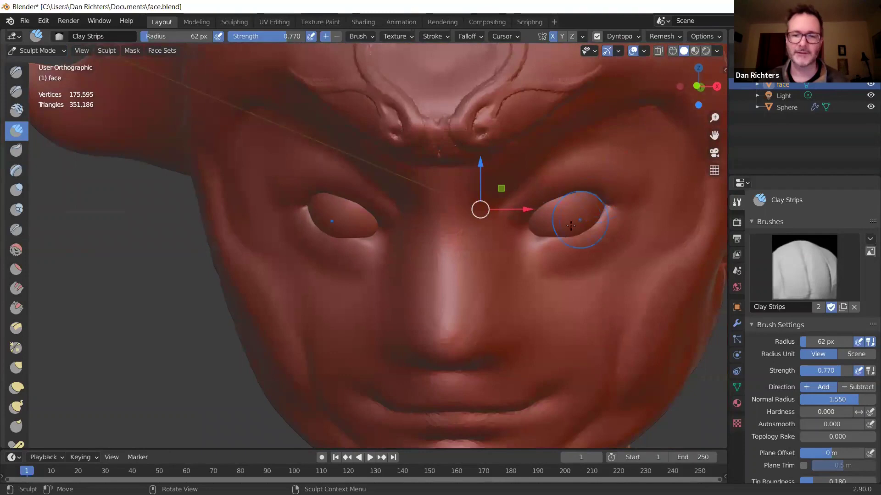
{"action": "scroll", "coordinate": [571, 198], "scroll_direction": "up", "scroll_amount": 2}
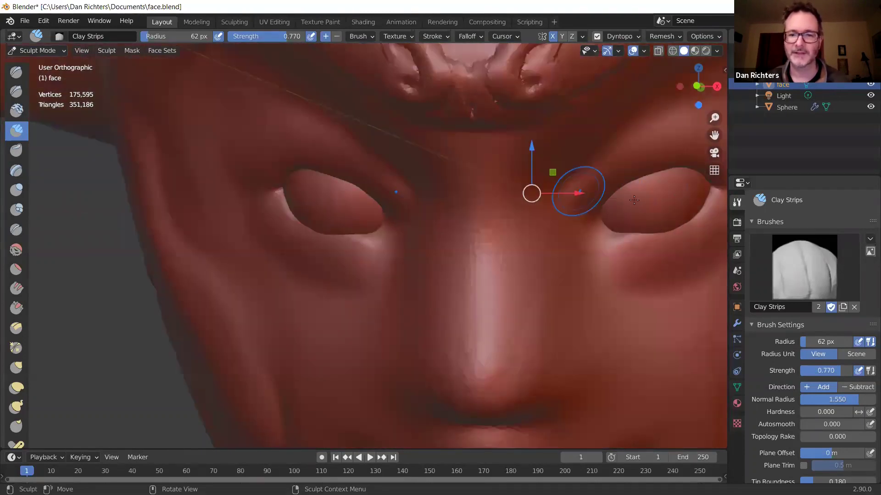
{"action": "scroll", "coordinate": [620, 179], "scroll_direction": "down", "scroll_amount": 3}
{"action": "scroll", "coordinate": [594, 177], "scroll_direction": "down", "scroll_amount": 2}
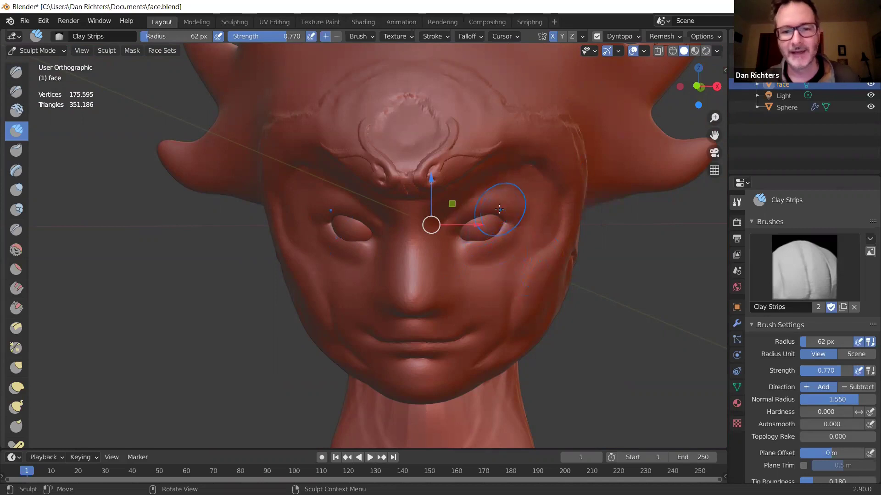
{"action": "scroll", "coordinate": [516, 178], "scroll_direction": "down", "scroll_amount": 2}
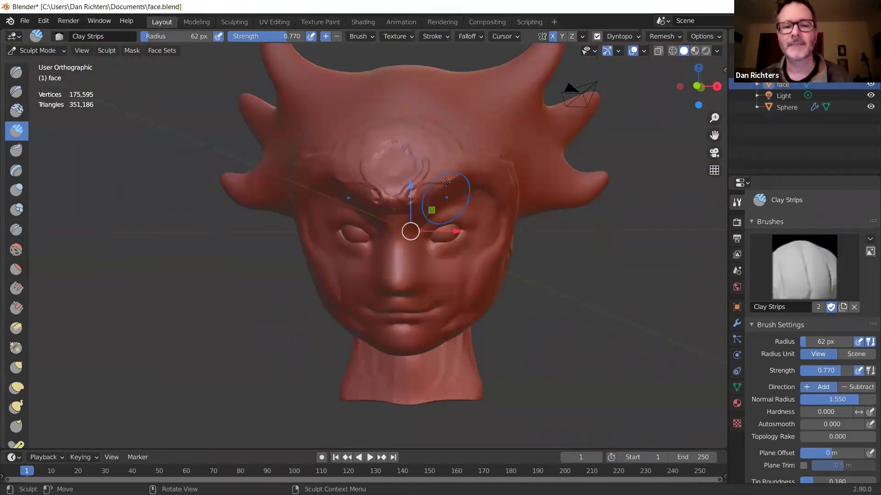
{"action": "middle_click_drag", "start_coordinate": [462, 373], "coordinate": [445, 175]}
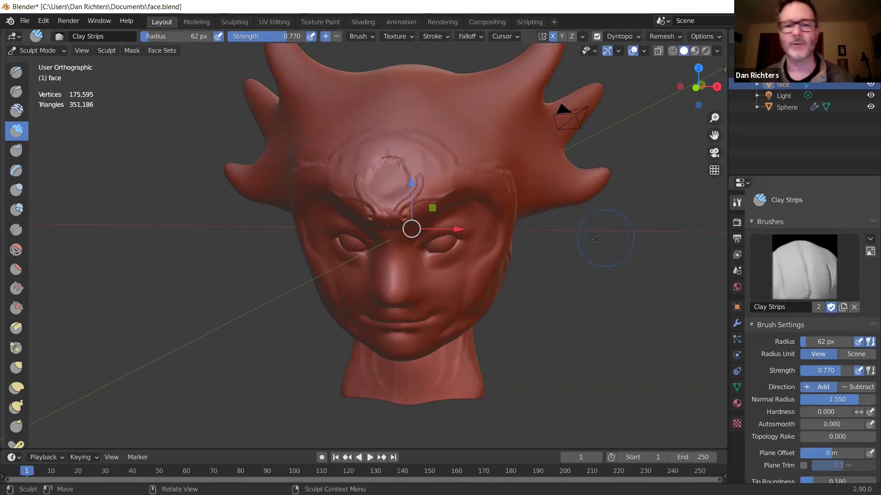
{"action": "middle_click_drag", "start_coordinate": [502, 251], "coordinate": [440, 215]}
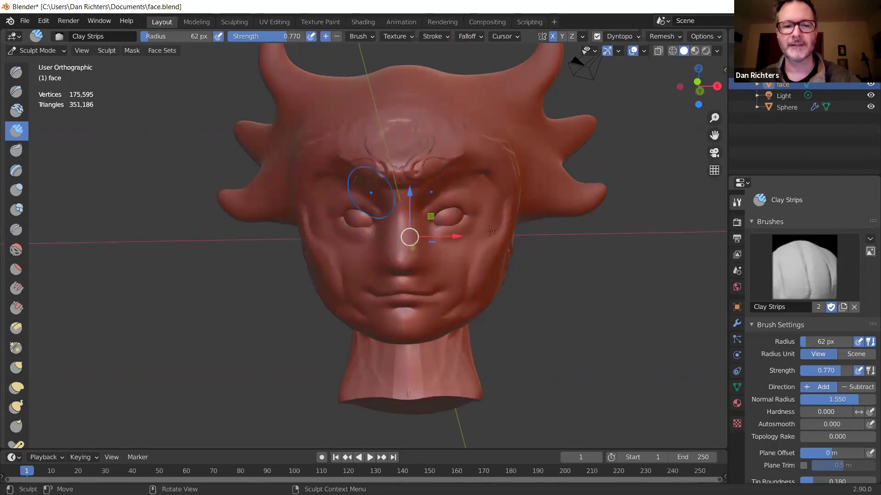
{"action": "scroll", "coordinate": [429, 257], "scroll_direction": "up", "scroll_amount": 4}
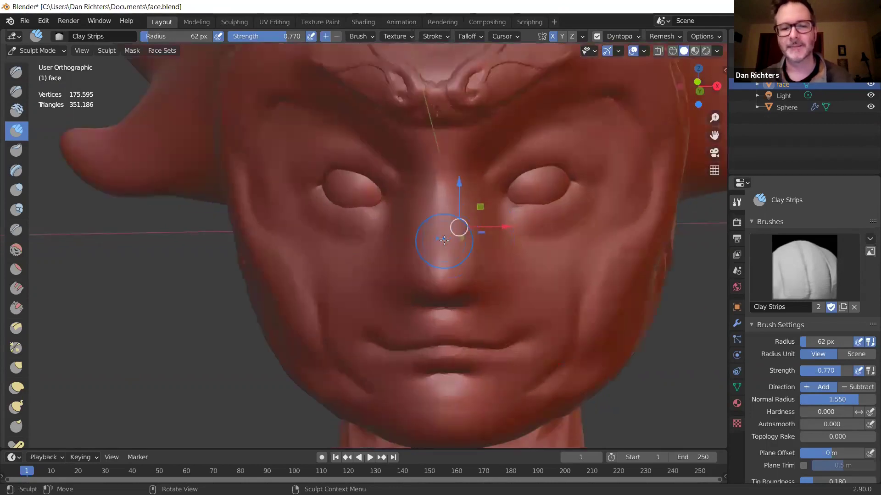
{"action": "scroll", "coordinate": [458, 228], "scroll_direction": "down", "scroll_amount": 2}
{"action": "scroll", "coordinate": [429, 232], "scroll_direction": "up", "scroll_amount": 1}
{"action": "scroll", "coordinate": [446, 238], "scroll_direction": "down", "scroll_amount": 1}
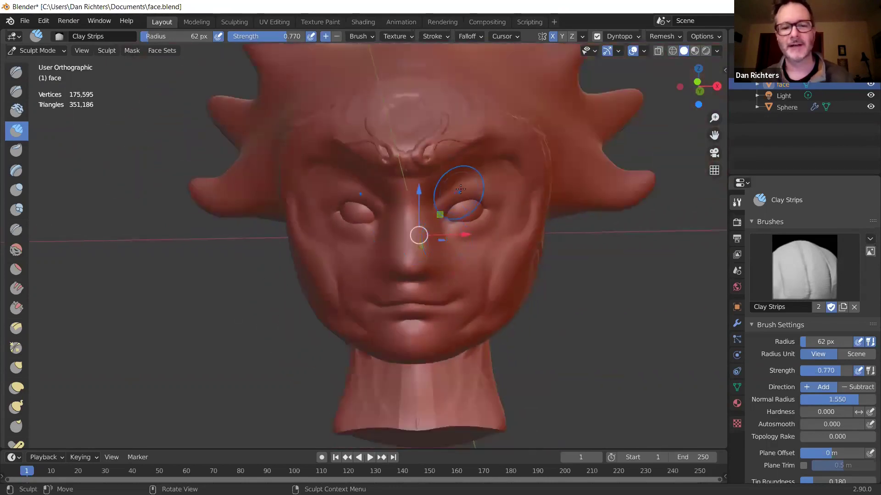
{"action": "scroll", "coordinate": [464, 193], "scroll_direction": "down", "scroll_amount": 3}
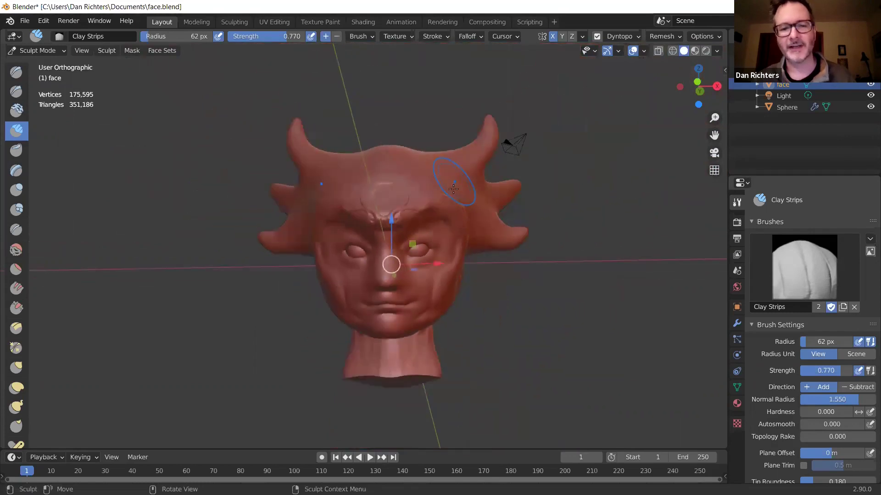
{"action": "scroll", "coordinate": [470, 228], "scroll_direction": "up", "scroll_amount": 1}
{"action": "mouse_move", "coordinate": [470, 228]}
{"action": "middle_mouse_down"}
{"action": "mouse_move", "coordinate": [460, 257]}
{"action": "mouse_move", "coordinate": [321, 206]}
{"action": "middle_mouse_up"}
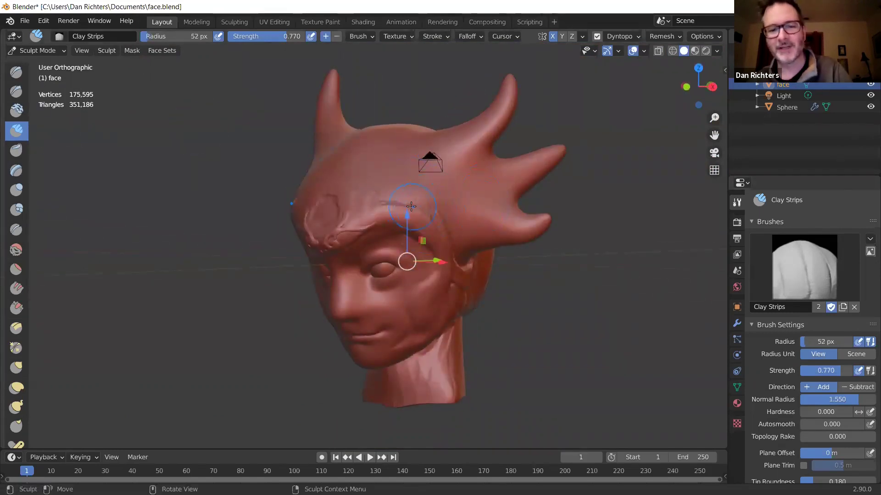
Try moving the head mesh along the global Z axis without the eyeballs, and undo the move.
{"action": "key", "text": "g"}
{"action": "key", "text": "z"}
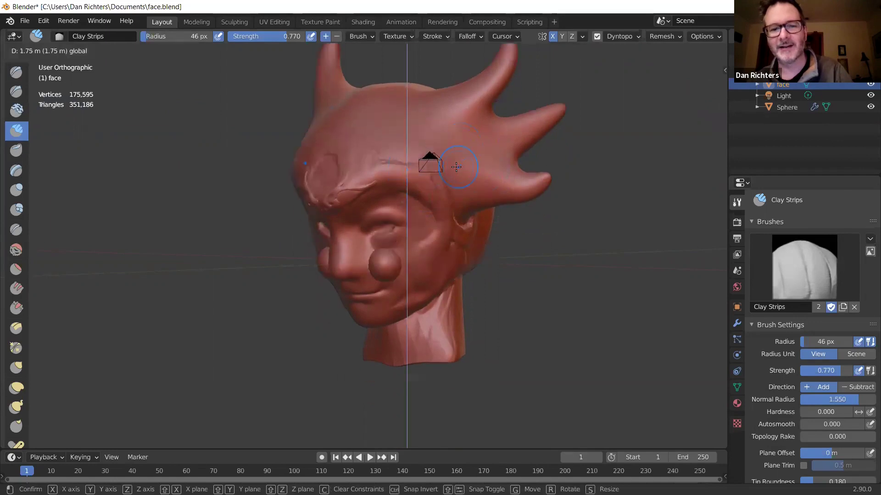
{"action": "left_click", "coordinate": [487, 165]}
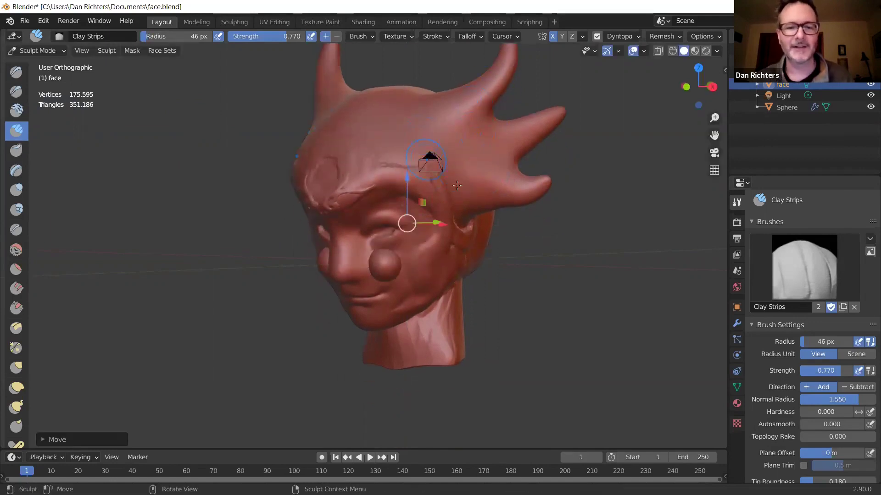
{"action": "mouse_move", "coordinate": [475, 265]}
{"action": "middle_mouse_down"}
{"action": "mouse_move", "coordinate": [502, 262]}
{"action": "mouse_move", "coordinate": [387, 284]}
{"action": "middle_mouse_up"}
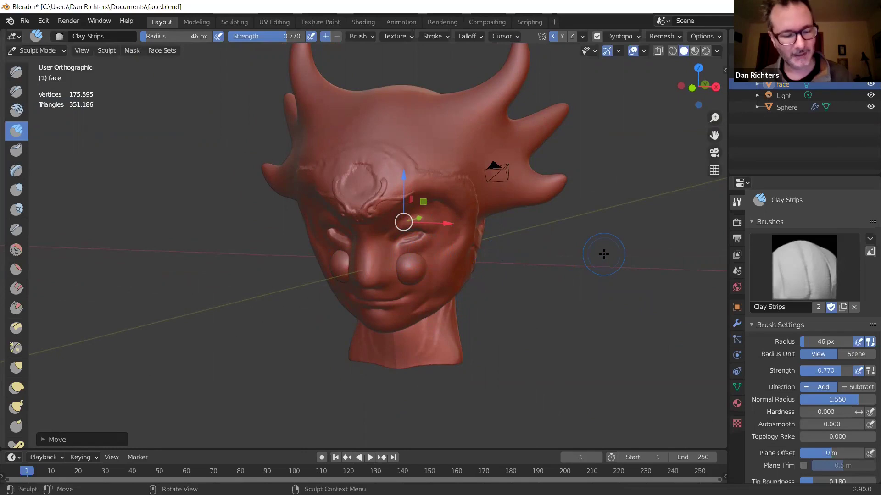
{"action": "key", "text": "ctrl+z"}
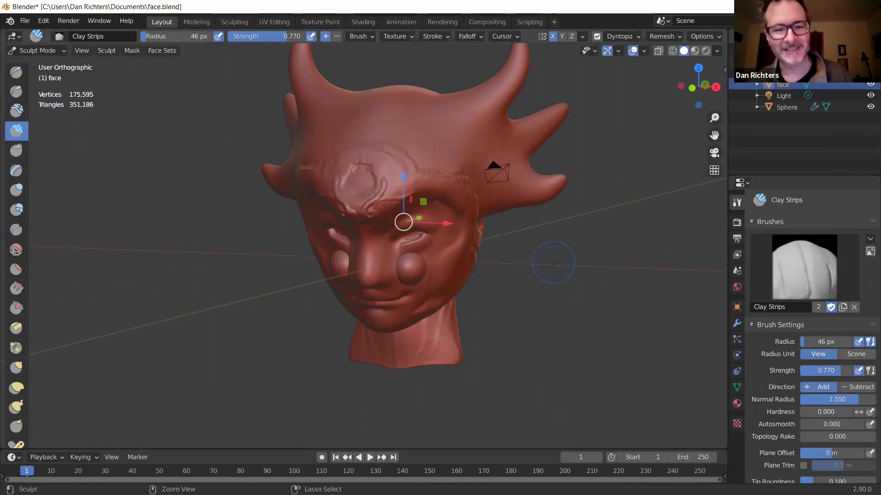
{"action": "key", "text": "ctrl+z"}
Build a raised Clay Strips band from the side of the forehead up toward the upper horn, using a brush radius of about 36 px.
{"action": "middle_click_drag", "start_coordinate": [534, 306], "coordinate": [431, 259]}
{"action": "scroll", "coordinate": [429, 257], "scroll_direction": "up", "scroll_amount": 3}
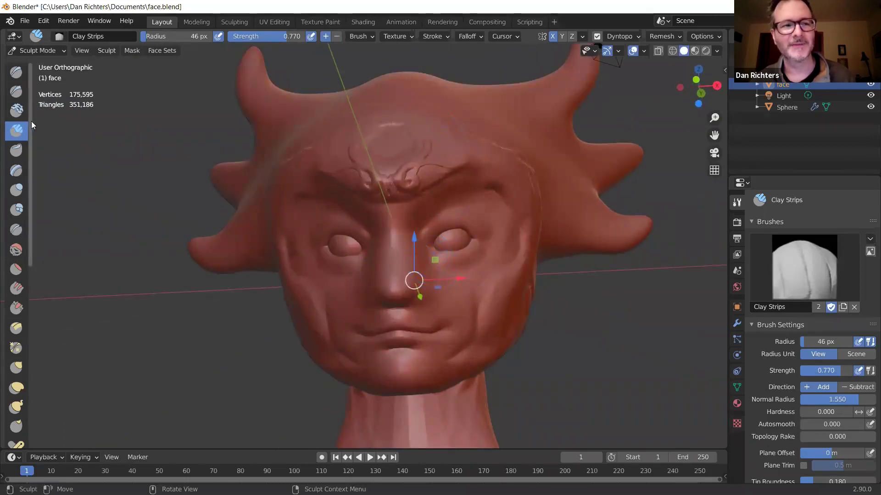
{"action": "mouse_move", "coordinate": [557, 125]}
{"action": "middle_mouse_down"}
{"action": "mouse_move", "coordinate": [630, 182]}
{"action": "mouse_move", "coordinate": [515, 202]}
{"action": "middle_mouse_up"}
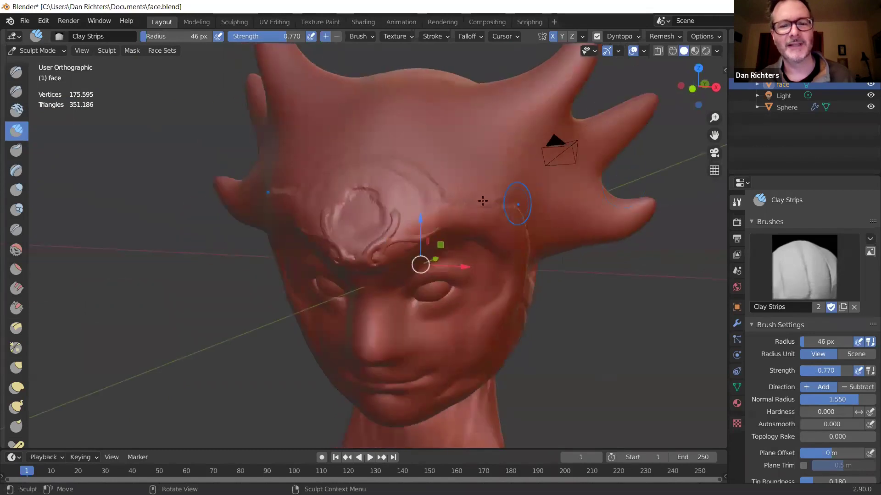
{"action": "mouse_move", "coordinate": [501, 135]}
{"action": "left_mouse_down"}
{"action": "mouse_move", "coordinate": [469, 192]}
{"action": "mouse_move", "coordinate": [438, 213]}
{"action": "mouse_move", "coordinate": [493, 204]}
{"action": "mouse_move", "coordinate": [516, 117]}
{"action": "mouse_move", "coordinate": [550, 89]}
{"action": "left_mouse_up"}
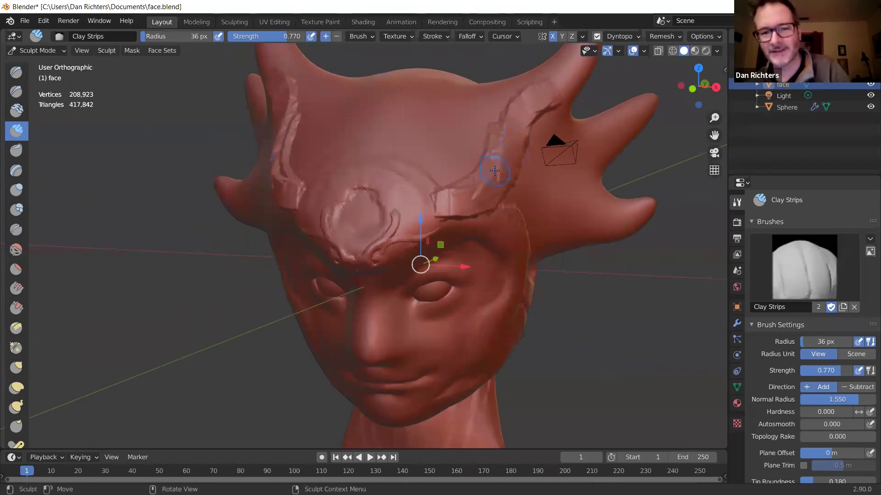
Add narrow 22 px Clay Strips bands from the temple out along the middle horn.
{"action": "middle_click_drag", "start_coordinate": [563, 206], "coordinate": [498, 187]}
{"action": "mouse_move", "coordinate": [442, 188]}
{"action": "left_mouse_down"}
{"action": "mouse_move", "coordinate": [479, 177]}
{"action": "mouse_move", "coordinate": [417, 177]}
{"action": "mouse_move", "coordinate": [474, 185]}
{"action": "mouse_move", "coordinate": [575, 129]}
{"action": "left_mouse_up"}
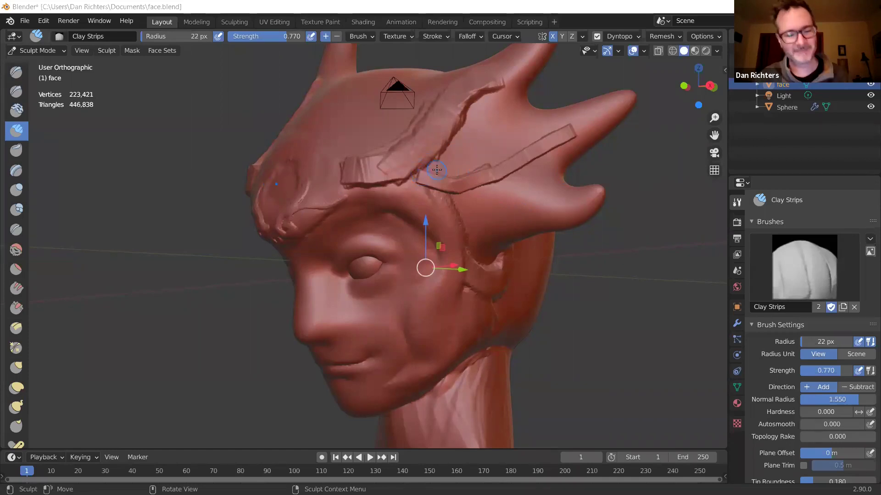
{"action": "left_click_drag", "start_coordinate": [507, 154], "coordinate": [433, 183]}
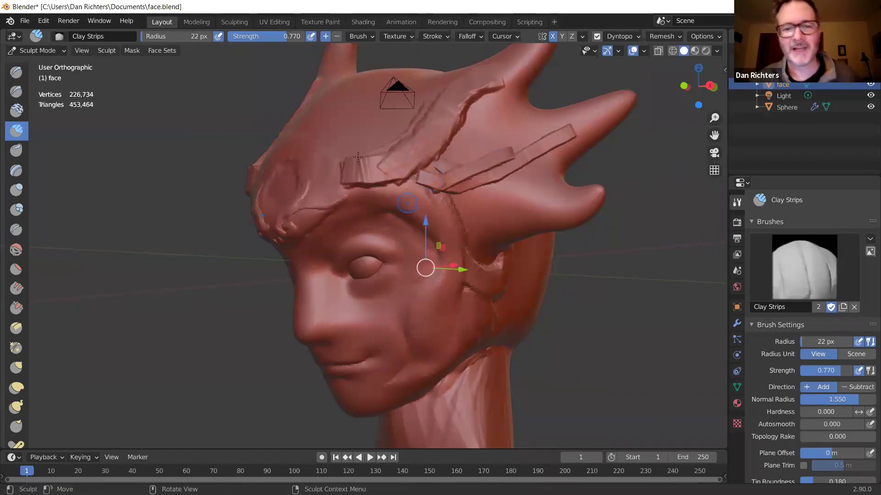
Set the Dyntopo constant detail resolution to 10.
{"action": "left_click", "coordinate": [638, 39]}
{"action": "left_click", "coordinate": [636, 59]}
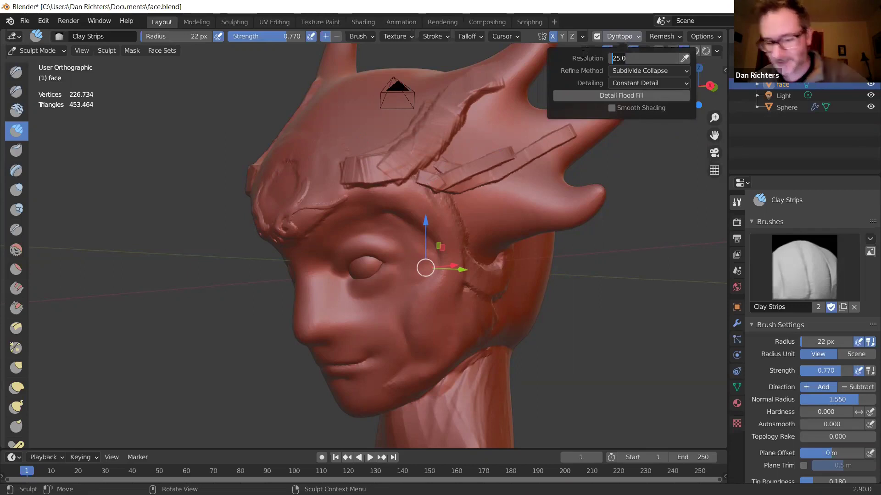
{"action": "type", "text": "10"}
{"action": "key", "text": "Return"}
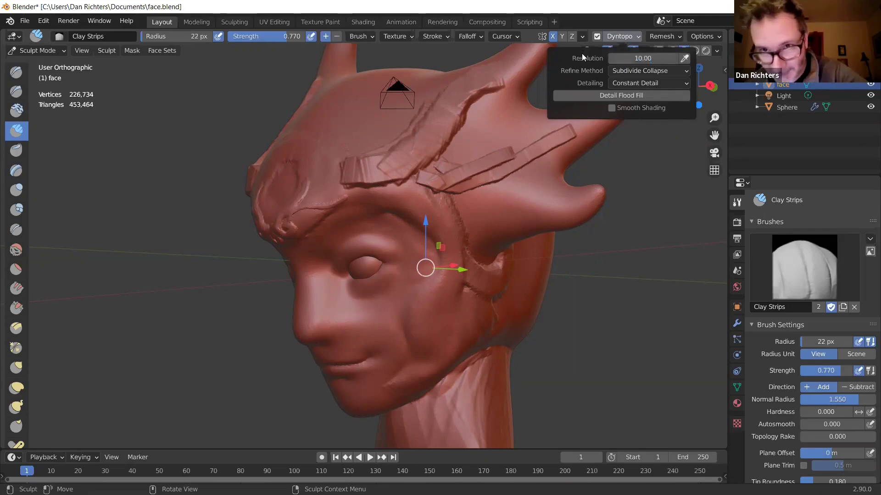
Set the brush radius to 37 px and blend the raised bands into the brow ridge and forehead.
{"action": "key", "text": "f"}
{"action": "left_click", "coordinate": [444, 170]}
{"action": "mouse_move", "coordinate": [429, 177]}
{"action": "left_mouse_down"}
{"action": "mouse_move", "coordinate": [459, 181]}
{"action": "mouse_move", "coordinate": [563, 136]}
{"action": "mouse_move", "coordinate": [495, 166]}
{"action": "mouse_move", "coordinate": [349, 177]}
{"action": "mouse_move", "coordinate": [493, 70]}
{"action": "mouse_move", "coordinate": [475, 110]}
{"action": "mouse_move", "coordinate": [422, 151]}
{"action": "mouse_move", "coordinate": [301, 216]}
{"action": "left_mouse_up"}
{"action": "middle_click_drag", "start_coordinate": [596, 152], "coordinate": [406, 207]}
{"action": "mouse_move", "coordinate": [407, 204]}
{"action": "left_mouse_down", "text": "shift"}
{"action": "mouse_move", "coordinate": [432, 196]}
{"action": "mouse_move", "coordinate": [365, 238]}
{"action": "mouse_move", "coordinate": [338, 243]}
{"action": "mouse_move", "coordinate": [386, 192]}
{"action": "mouse_move", "coordinate": [416, 259]}
{"action": "mouse_move", "coordinate": [523, 257]}
{"action": "mouse_move", "coordinate": [482, 240]}
{"action": "mouse_move", "coordinate": [492, 227]}
{"action": "mouse_move", "coordinate": [455, 132]}
{"action": "mouse_move", "coordinate": [427, 153]}
{"action": "mouse_move", "coordinate": [448, 161]}
{"action": "mouse_move", "coordinate": [391, 192]}
{"action": "left_mouse_up", "text": "shift"}
{"action": "mouse_move", "coordinate": [371, 252]}
{"action": "left_mouse_down", "text": "shift"}
{"action": "mouse_move", "coordinate": [367, 271]}
{"action": "mouse_move", "coordinate": [441, 236]}
{"action": "mouse_move", "coordinate": [285, 252]}
{"action": "mouse_move", "coordinate": [243, 193]}
{"action": "mouse_move", "coordinate": [245, 175]}
{"action": "left_mouse_up", "text": "shift"}
Smooth the forehead surface above the brow ornament.
{"action": "mouse_move", "coordinate": [246, 174]}
{"action": "middle_mouse_down"}
{"action": "mouse_move", "coordinate": [620, 90]}
{"action": "mouse_move", "coordinate": [456, 119]}
{"action": "middle_mouse_up"}
{"action": "left_click_drag", "start_coordinate": [456, 120], "coordinate": [409, 131], "text": "shift"}
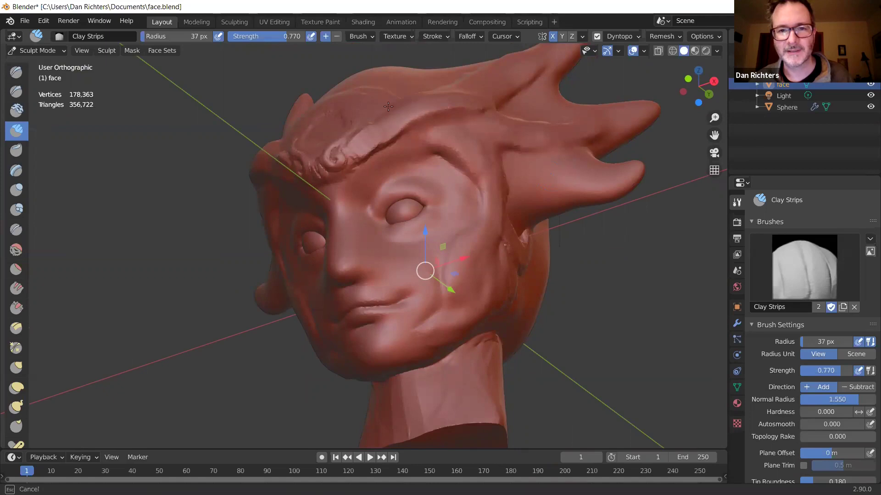
{"action": "left_click_drag", "start_coordinate": [360, 156], "coordinate": [390, 138], "text": "shift"}
Smooth the raised bands running along the side of the head to the upper and middle horns.
{"action": "middle_click_drag", "start_coordinate": [390, 138], "coordinate": [506, 211]}
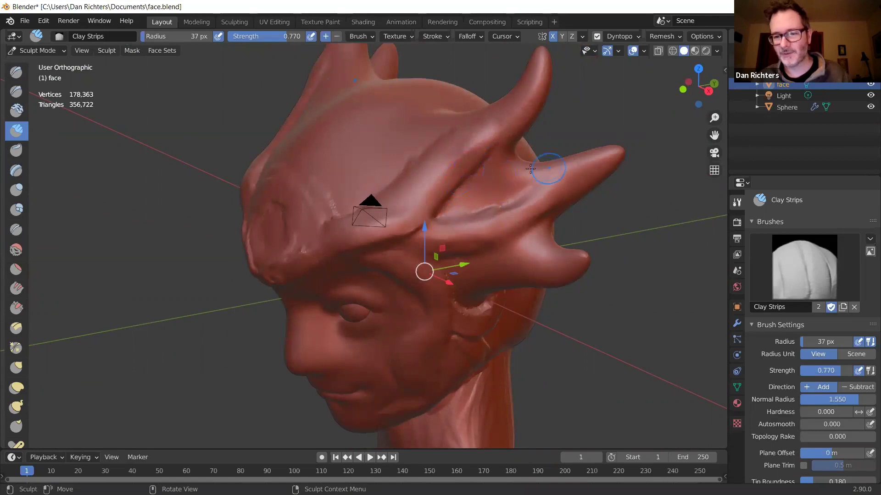
{"action": "mouse_move", "coordinate": [420, 151]}
{"action": "left_mouse_down", "text": "shift"}
{"action": "mouse_move", "coordinate": [484, 135]}
{"action": "mouse_move", "coordinate": [506, 145]}
{"action": "left_mouse_up", "text": "shift"}
{"action": "mouse_move", "coordinate": [515, 201]}
{"action": "left_mouse_down", "text": "shift"}
{"action": "mouse_move", "coordinate": [494, 196]}
{"action": "mouse_move", "coordinate": [510, 193]}
{"action": "mouse_move", "coordinate": [479, 147]}
{"action": "mouse_move", "coordinate": [460, 188]}
{"action": "left_mouse_up", "text": "shift"}
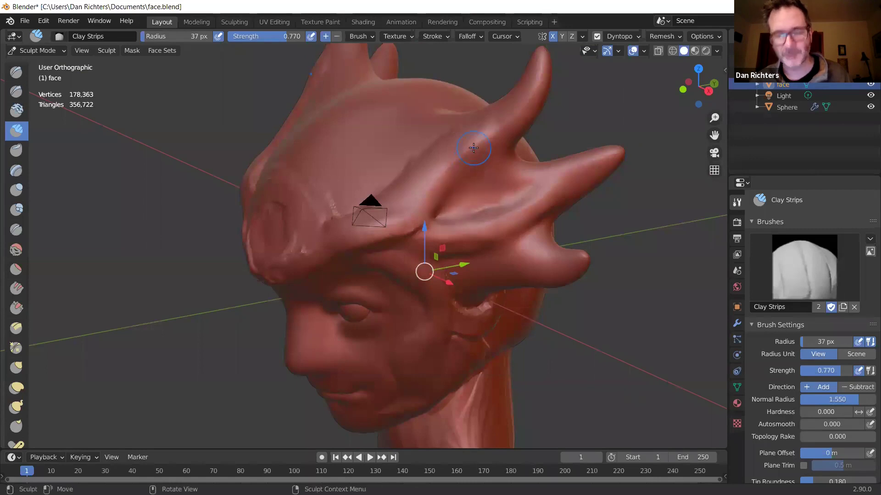
Touch up the area below the horns and the brow ridge with short brush strokes and check the whole head.
{"action": "middle_click_drag", "start_coordinate": [479, 156], "coordinate": [500, 136]}
{"action": "scroll", "coordinate": [497, 154], "scroll_direction": "down", "scroll_amount": 3}
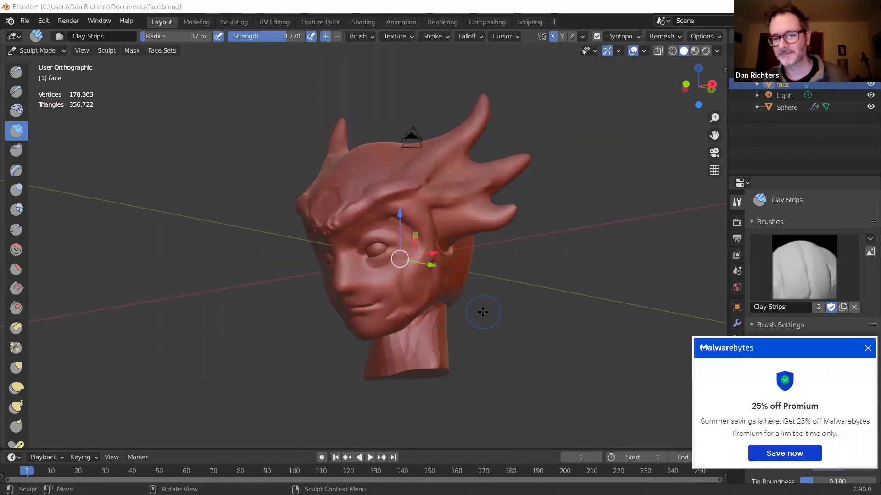
{"action": "mouse_move", "coordinate": [425, 192]}
{"action": "left_mouse_down"}
{"action": "mouse_move", "coordinate": [408, 196]}
{"action": "mouse_move", "coordinate": [415, 212]}
{"action": "mouse_move", "coordinate": [414, 194]}
{"action": "mouse_move", "coordinate": [424, 192]}
{"action": "mouse_move", "coordinate": [415, 205]}
{"action": "mouse_move", "coordinate": [451, 199]}
{"action": "mouse_move", "coordinate": [427, 182]}
{"action": "left_mouse_up"}
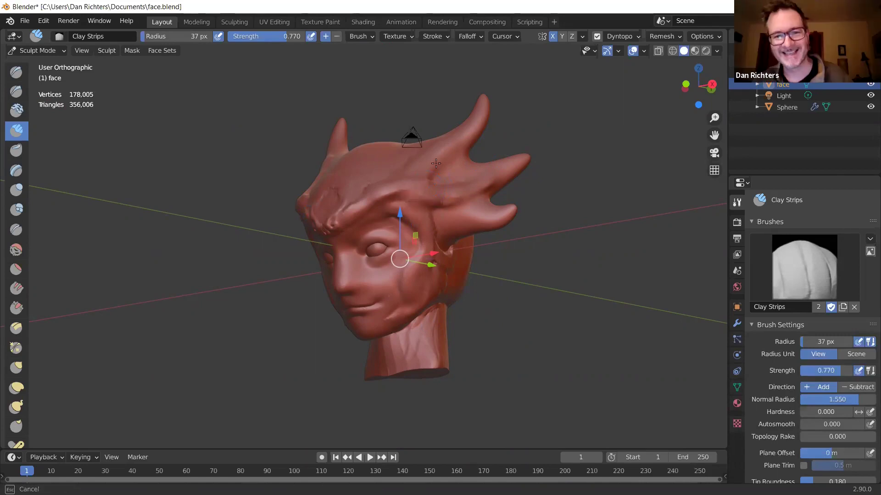
{"action": "left_click_drag", "start_coordinate": [323, 216], "coordinate": [326, 219]}
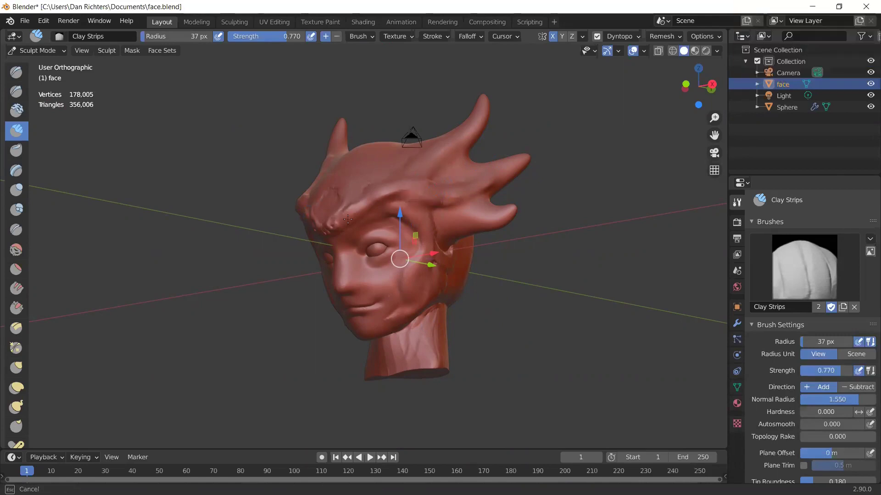
{"action": "mouse_move", "coordinate": [445, 326]}
{"action": "middle_mouse_down"}
{"action": "mouse_move", "coordinate": [511, 358]}
{"action": "mouse_move", "coordinate": [495, 321]}
{"action": "middle_mouse_up"}
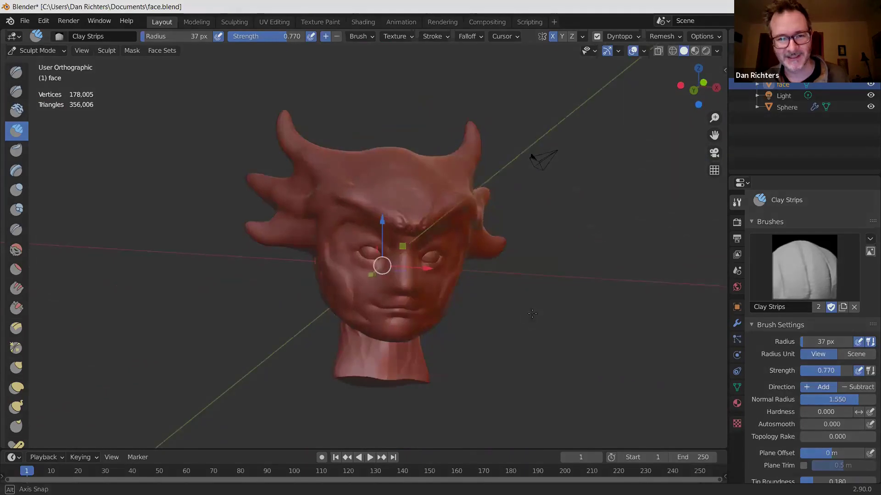